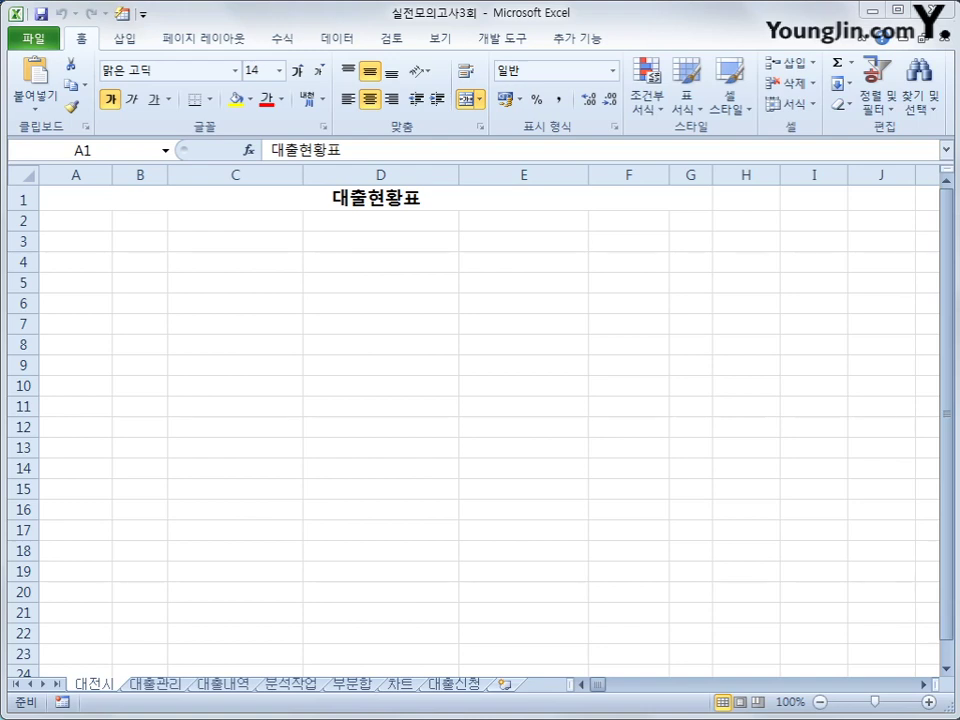
Start a Microsoft Query import at cell A2 from the MS Access database 대출.accdb.
left_click(86, 224)
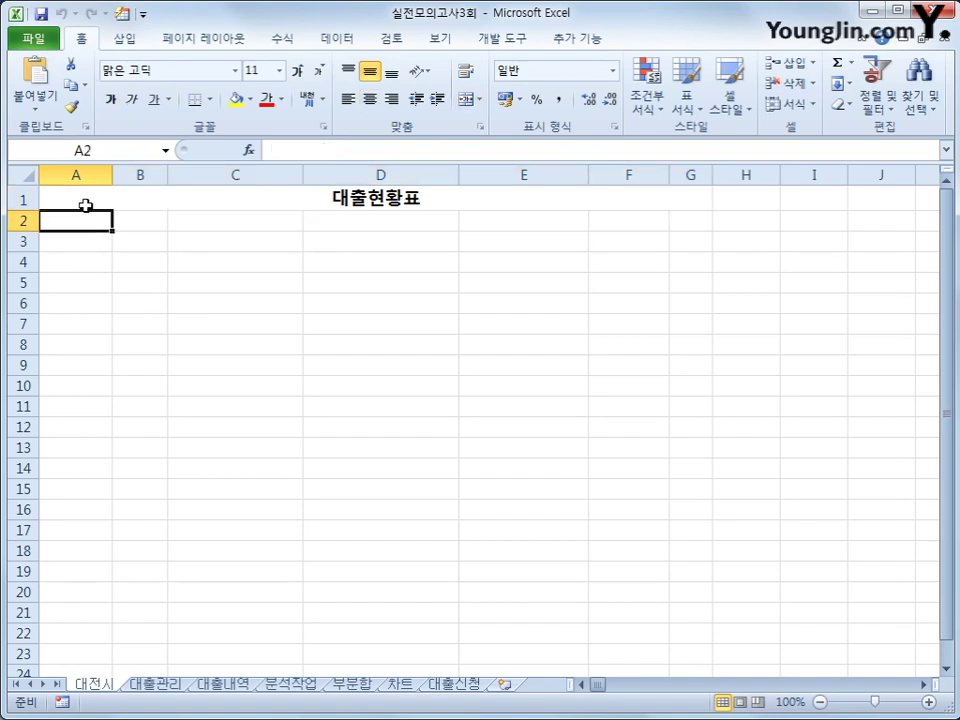
left_click(327, 41)
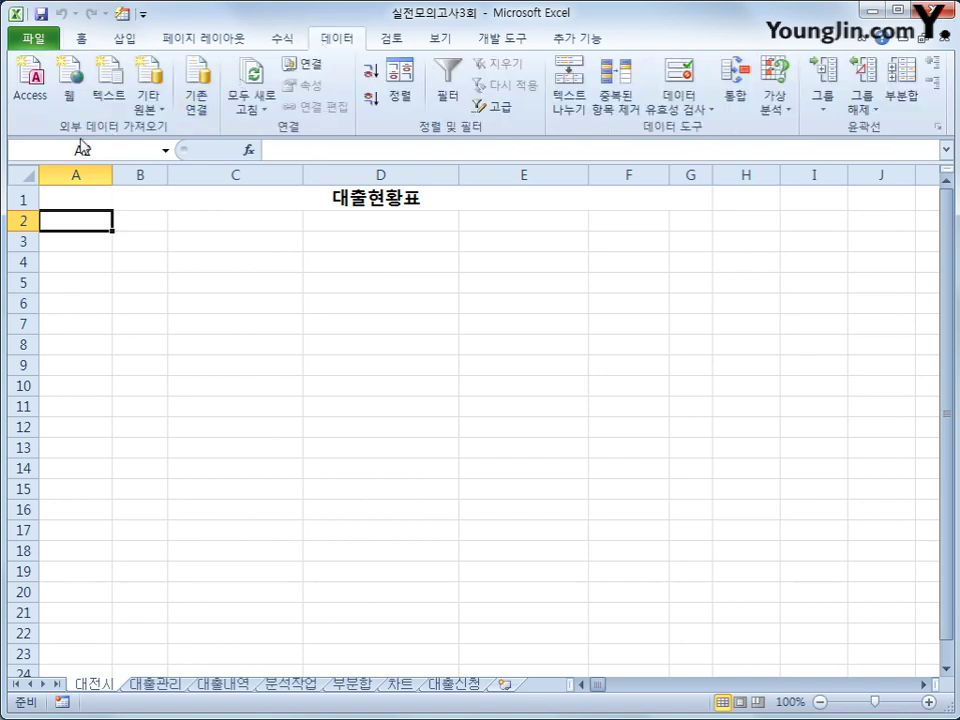
left_click(153, 98)
left_click(243, 340)
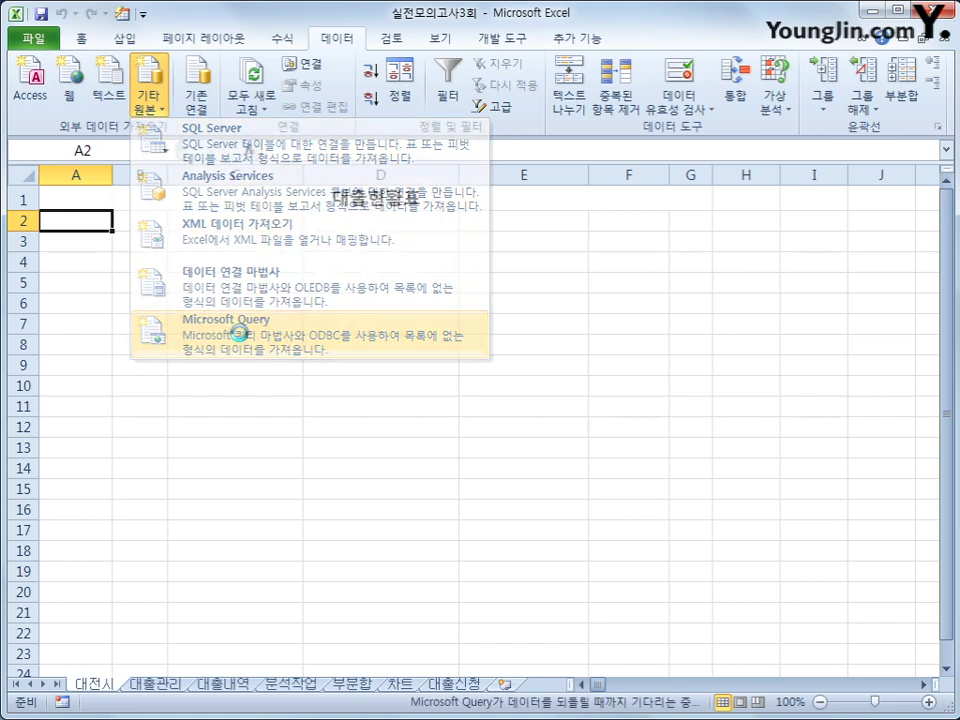
left_click(378, 431)
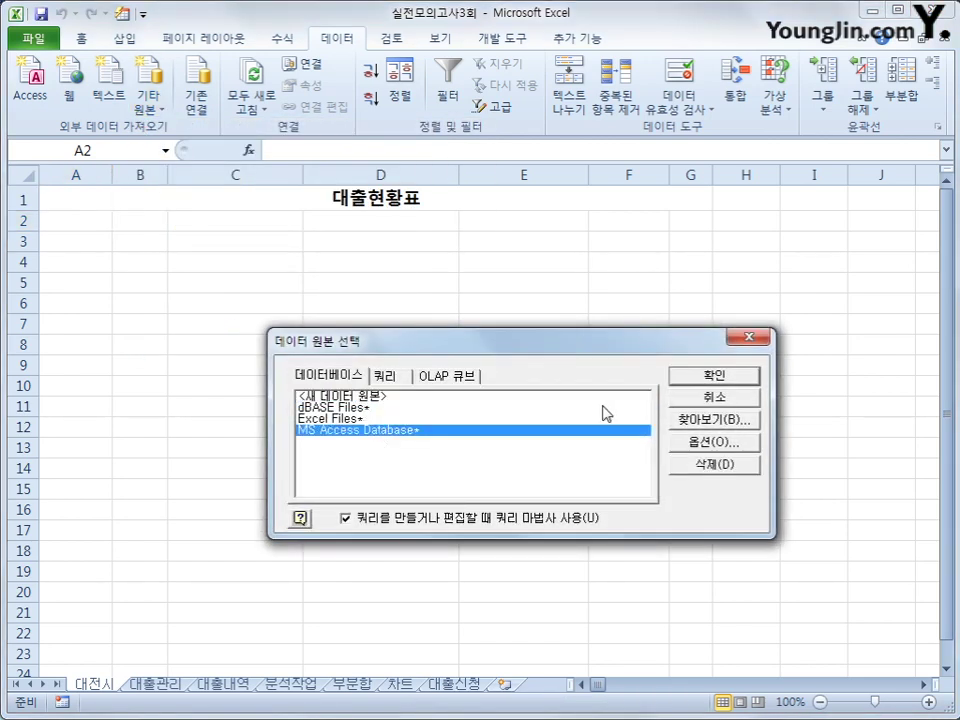
left_click(674, 375)
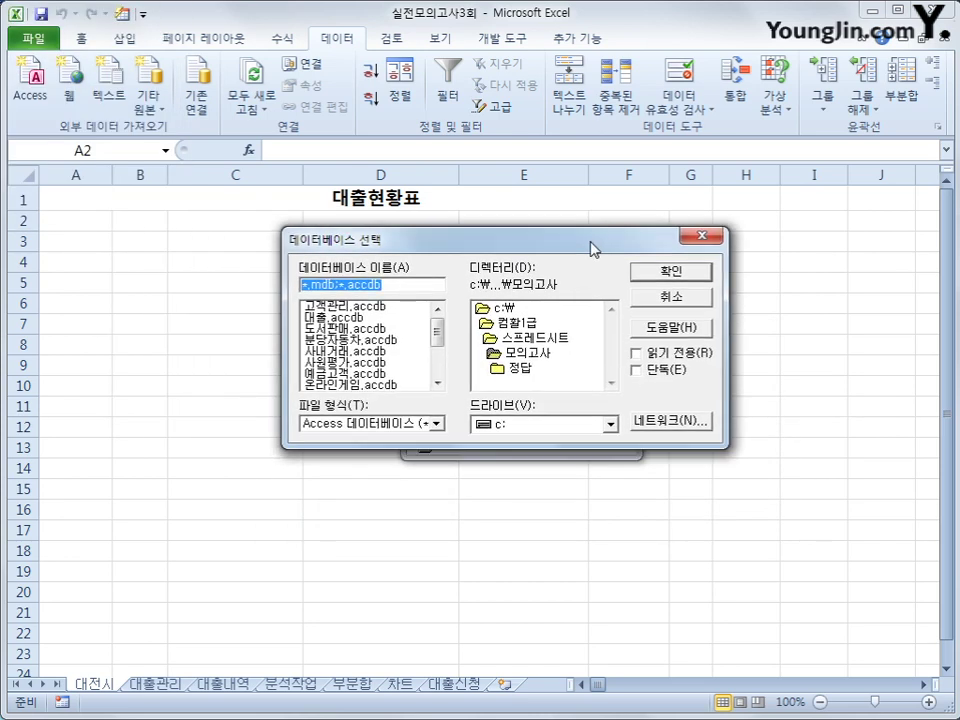
left_click(335, 318)
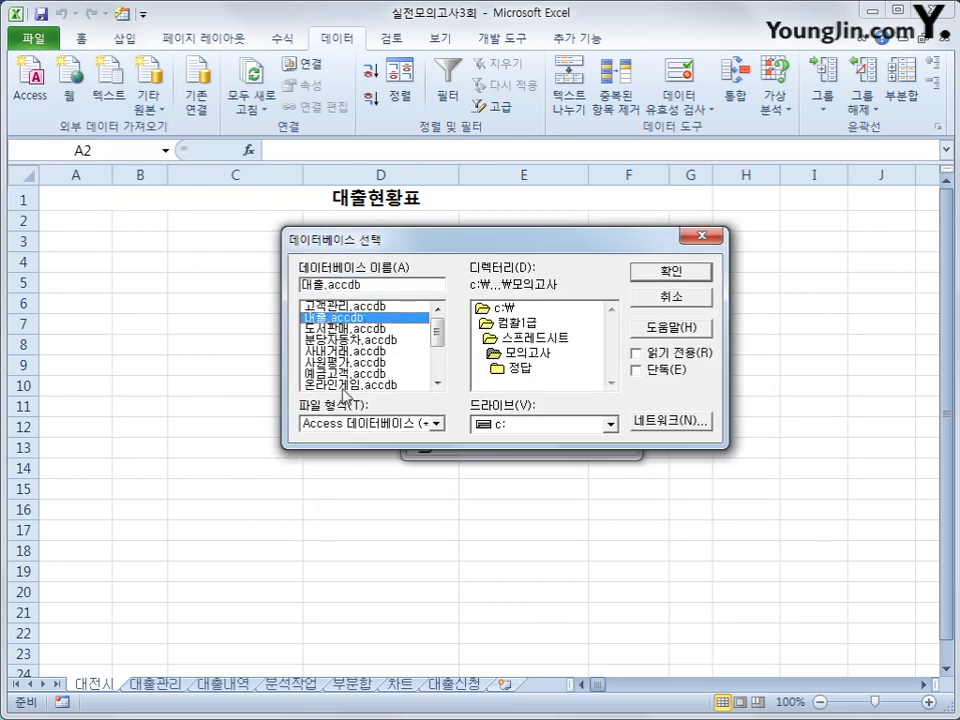
left_click(664, 274)
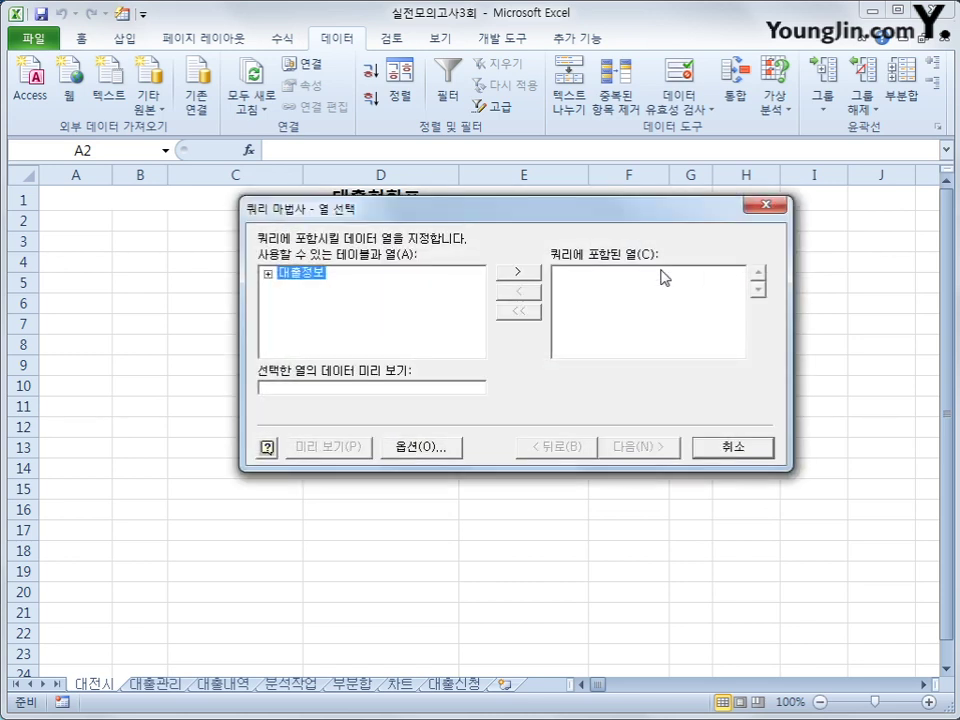
Include the 대출정보 columns 대출번호, 성명, 주민등록번호, 주소, 대출종류, 대출금액 and 기간 in the query.
double_click(304, 276)
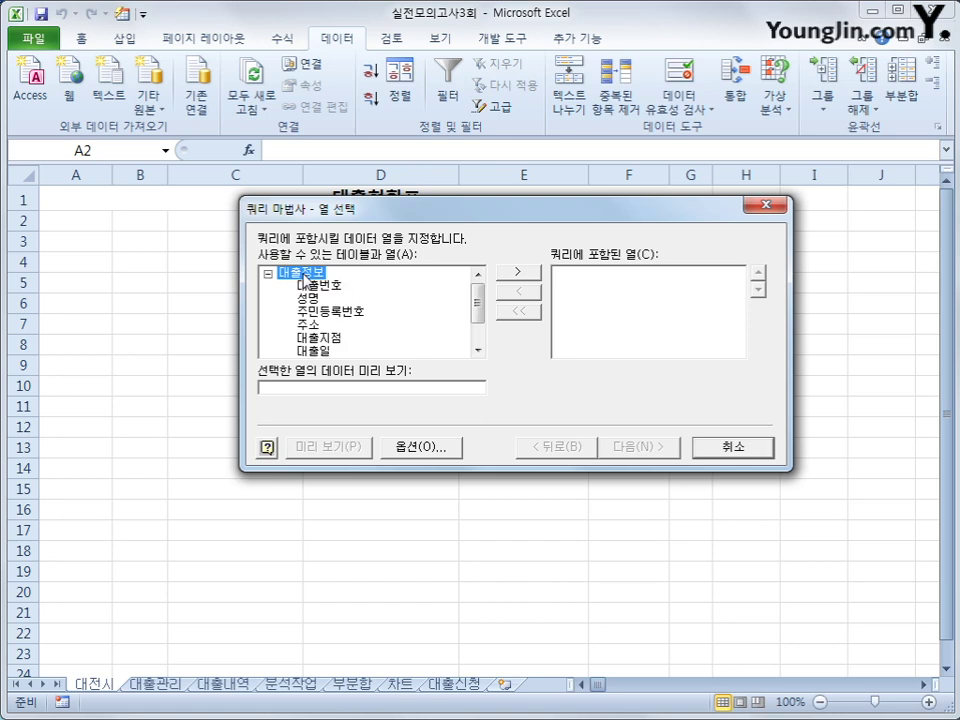
double_click(314, 285)
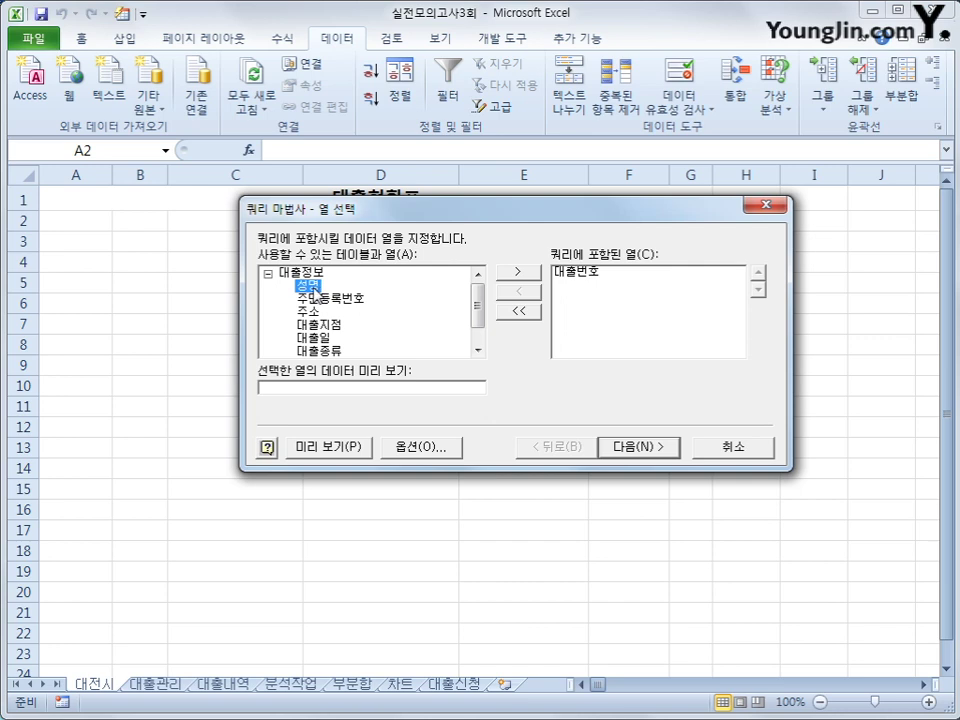
double_click(313, 290)
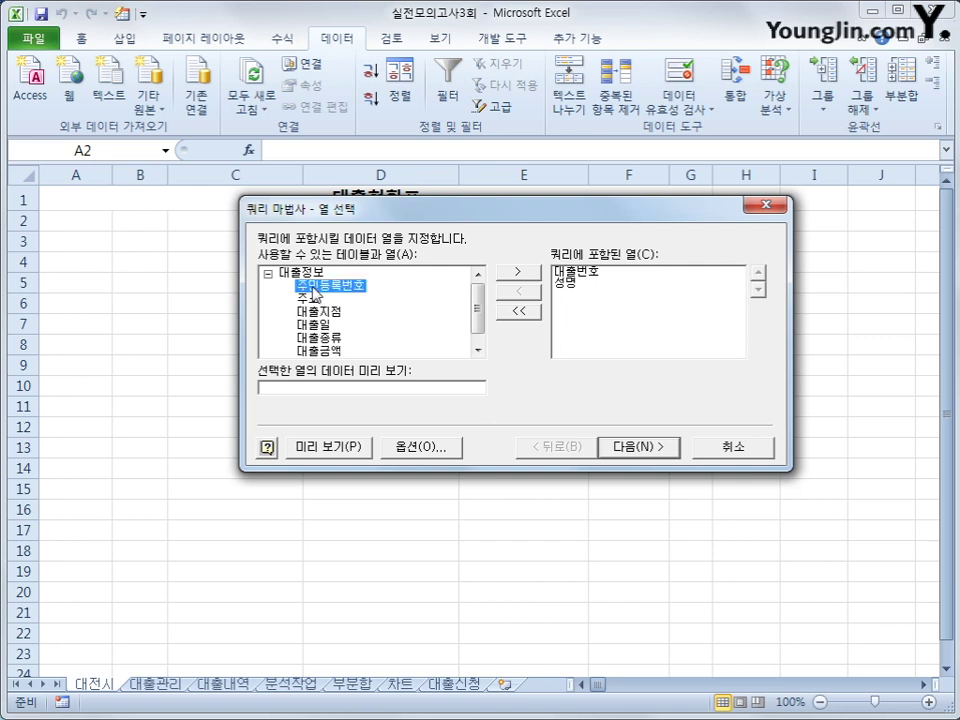
double_click(313, 289)
double_click(313, 290)
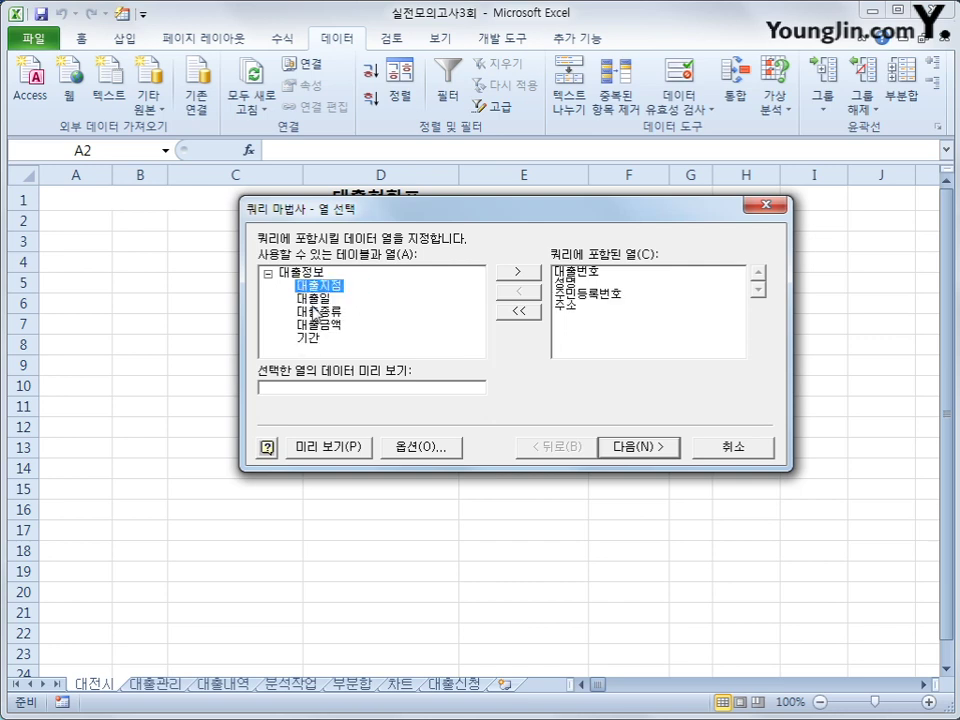
double_click(315, 312)
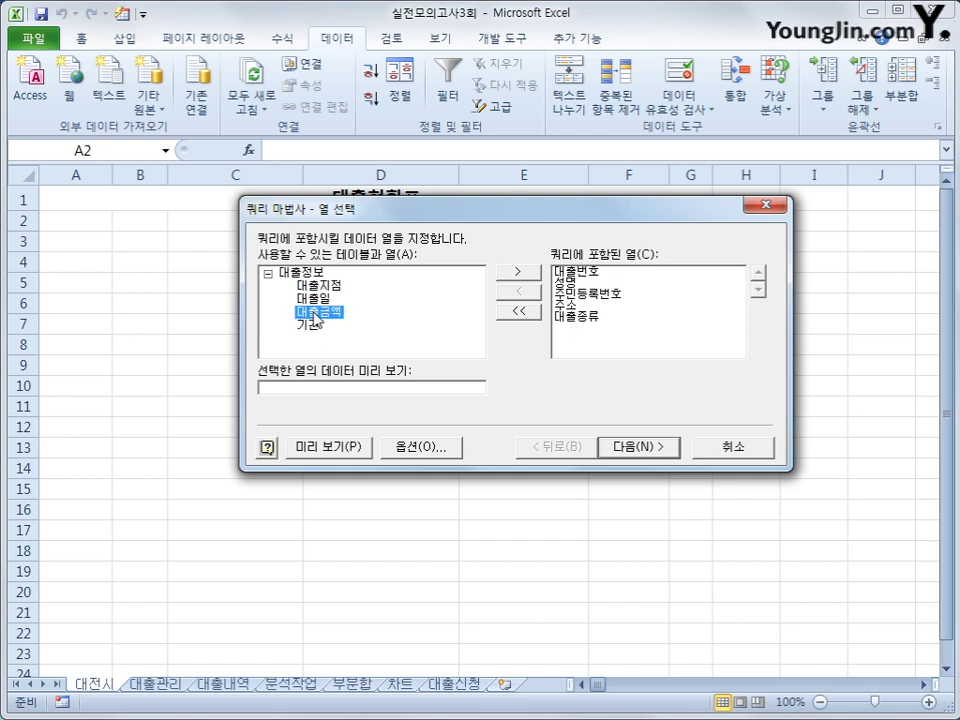
double_click(315, 313)
double_click(314, 316)
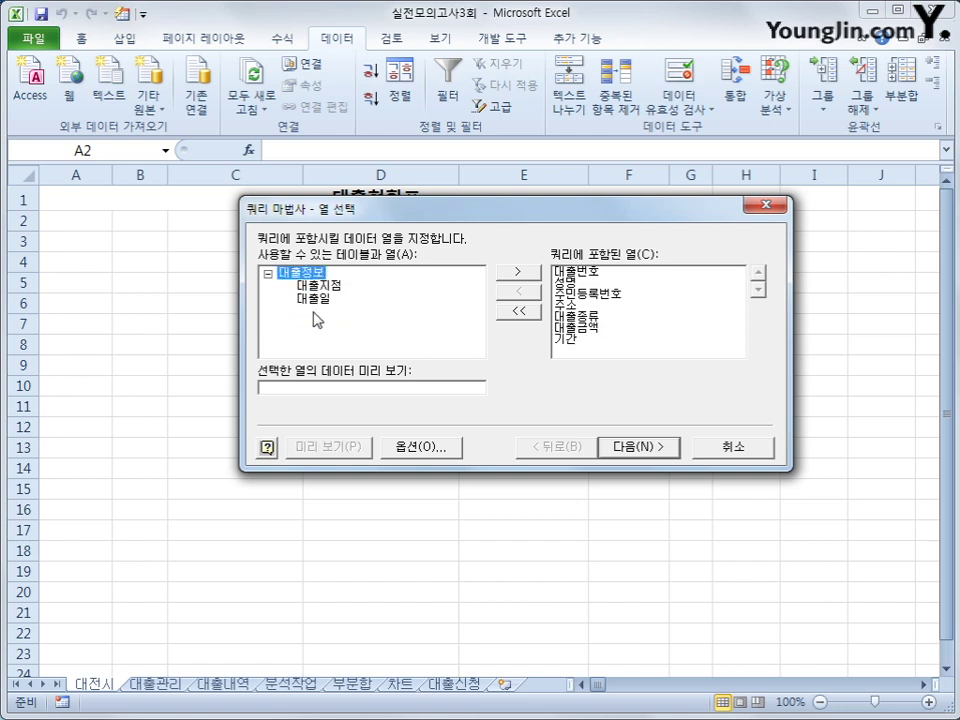
left_click(630, 450)
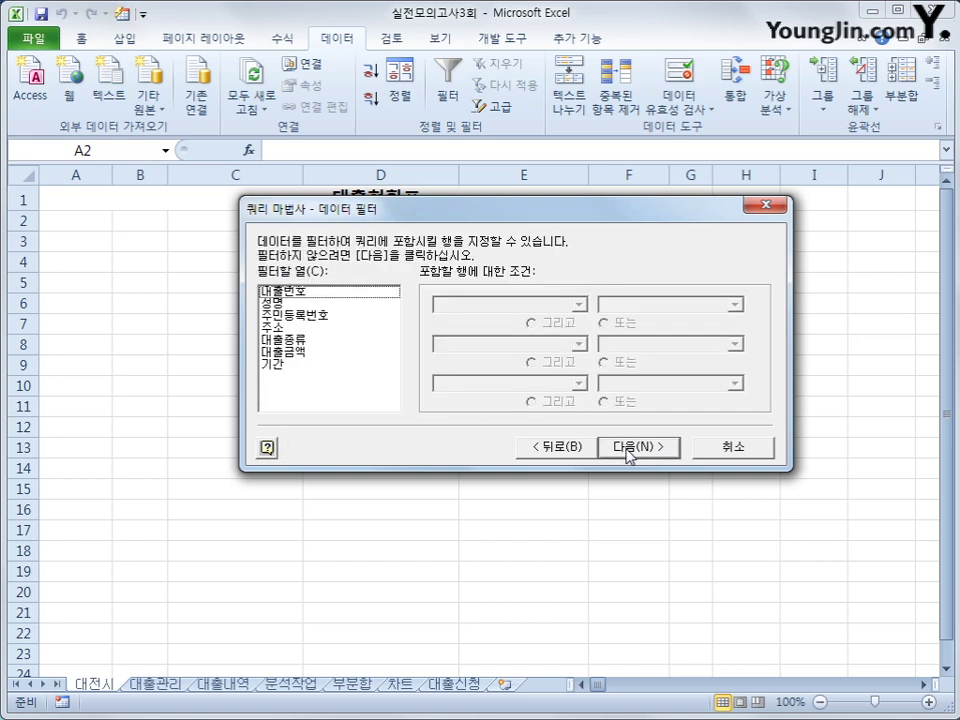
Filter 주민등록번호 to rows whose value begins with (시작 값) 6 or begins with 7.
left_click(331, 318)
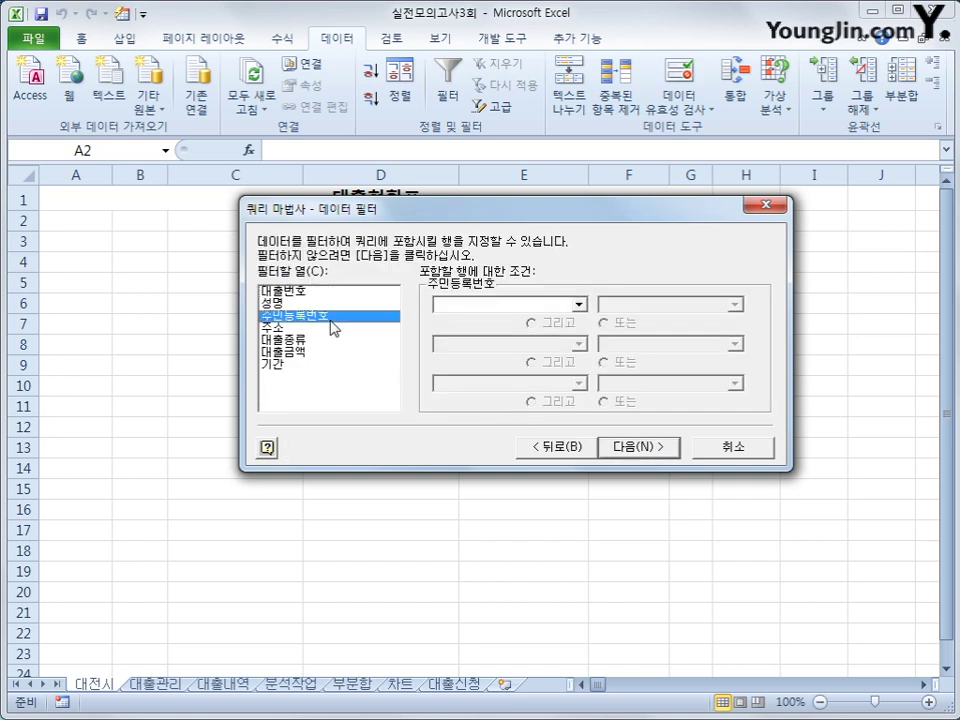
left_click(483, 305)
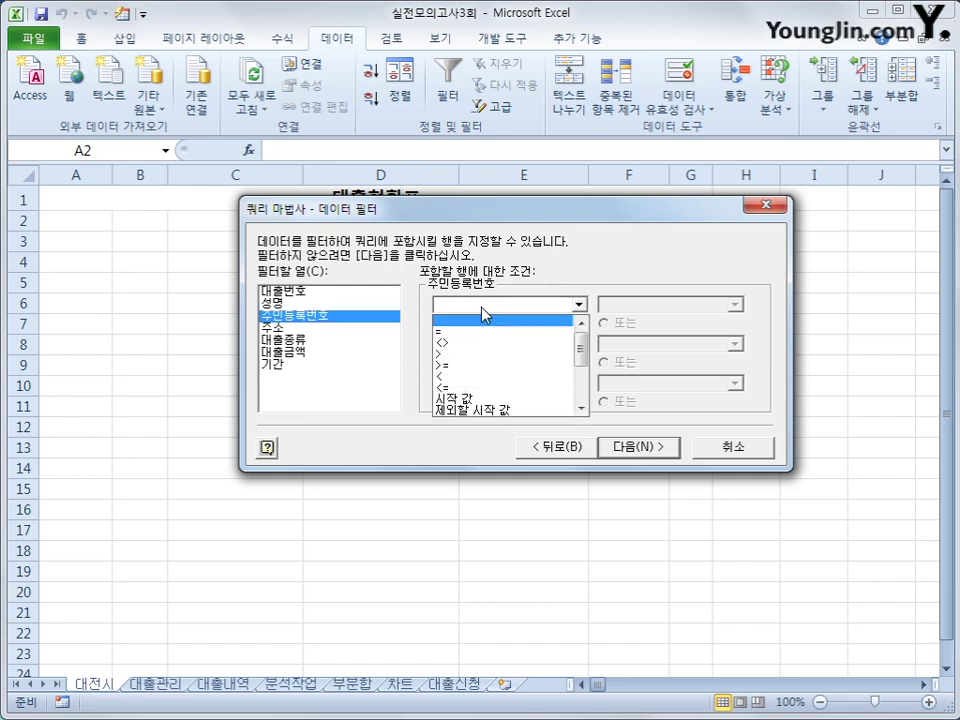
left_click(470, 398)
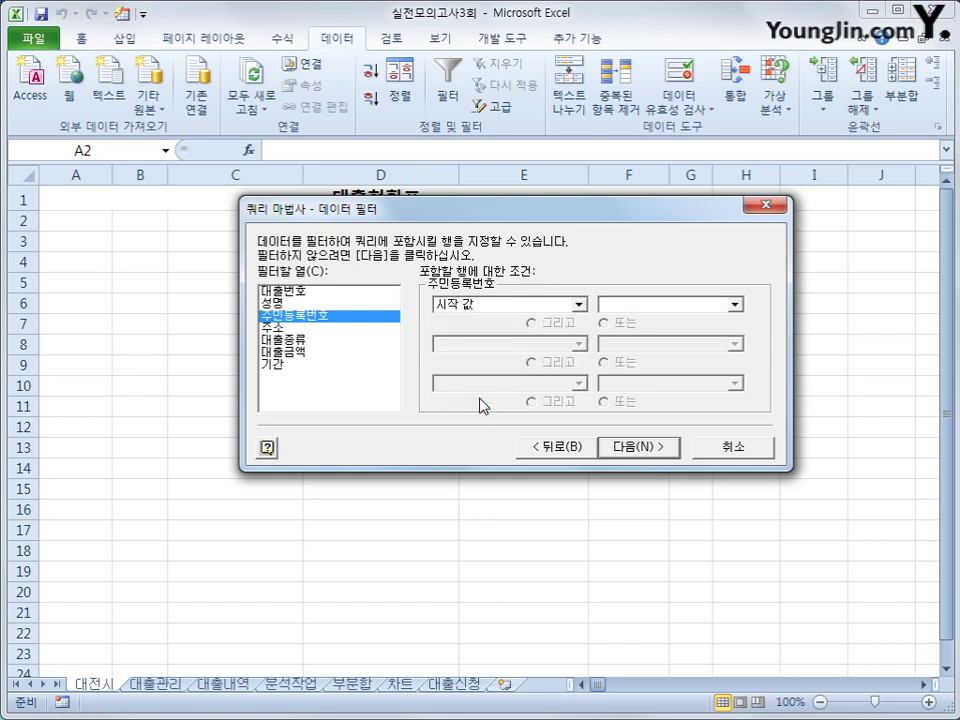
key("Tab")
type("6")
left_click(604, 322)
left_click(578, 343)
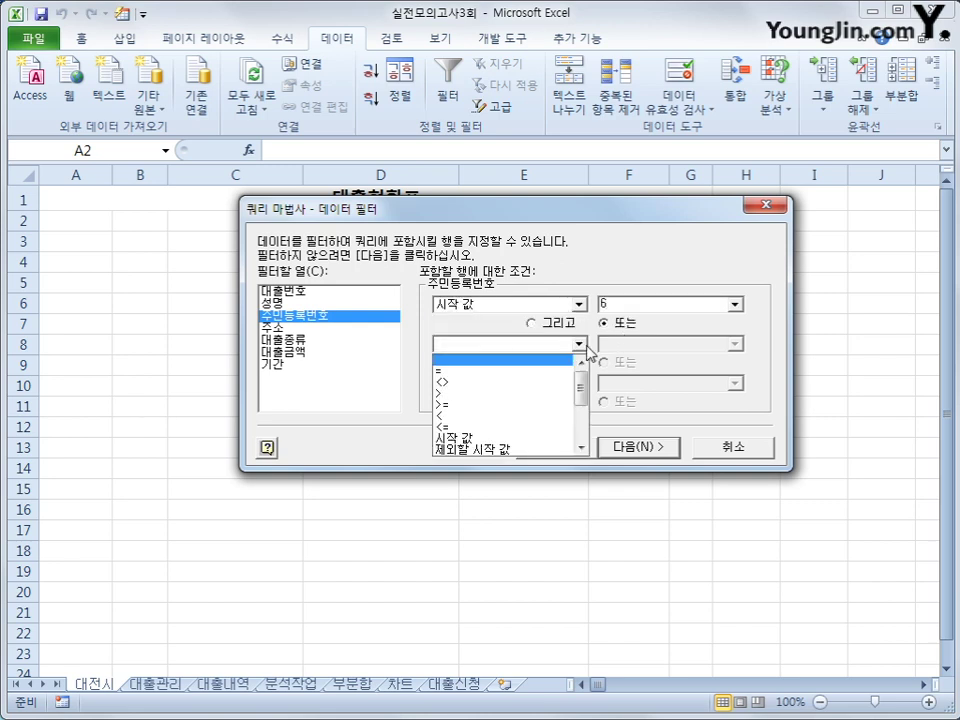
left_click(542, 437)
key("Tab")
type("7")
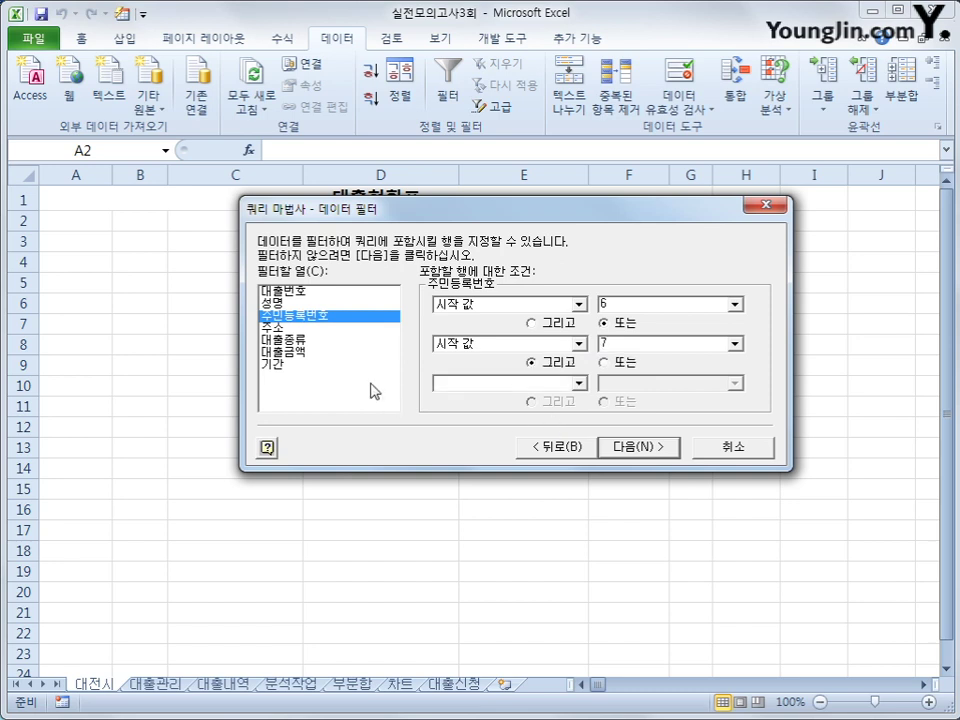
Filter 주소 to rows whose value begins with (시작 값) 대전시 and proceed to the sort order.
left_click(303, 329)
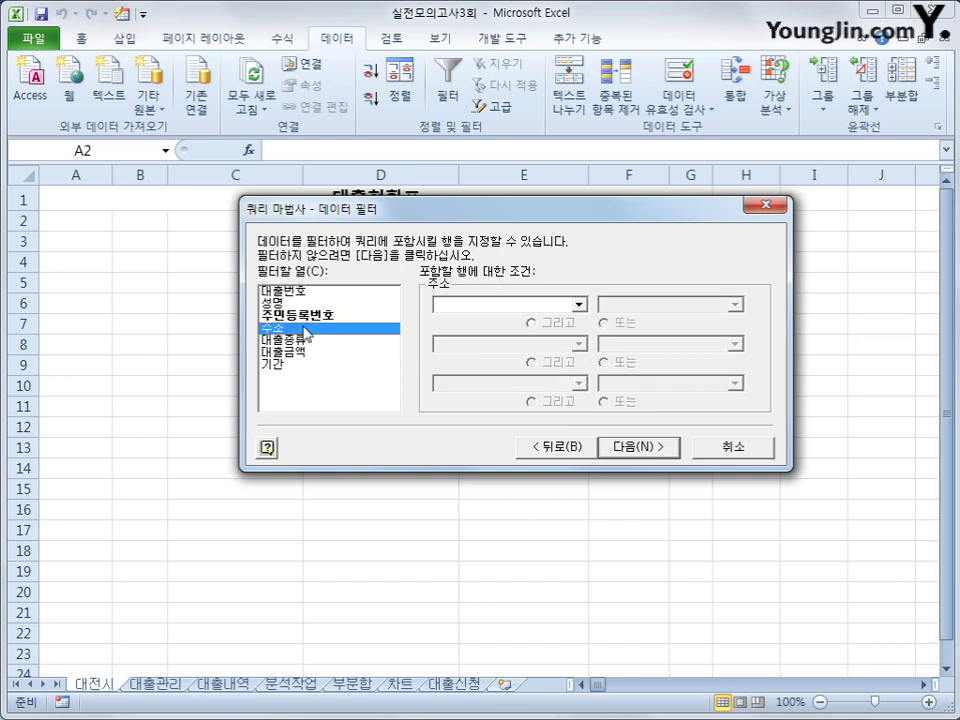
left_click(480, 305)
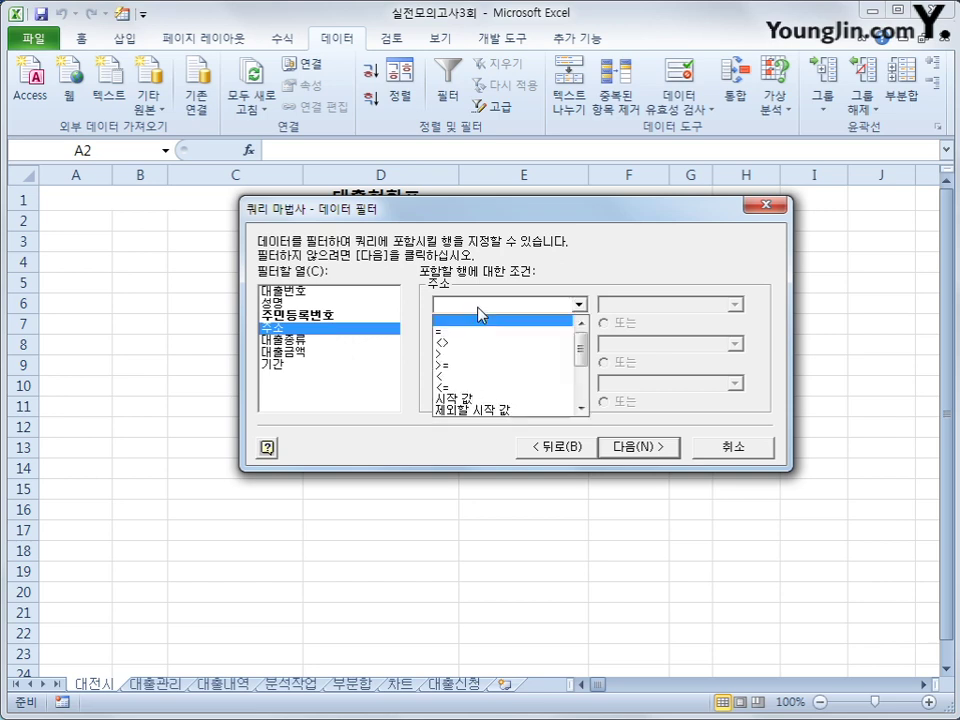
left_click(489, 400)
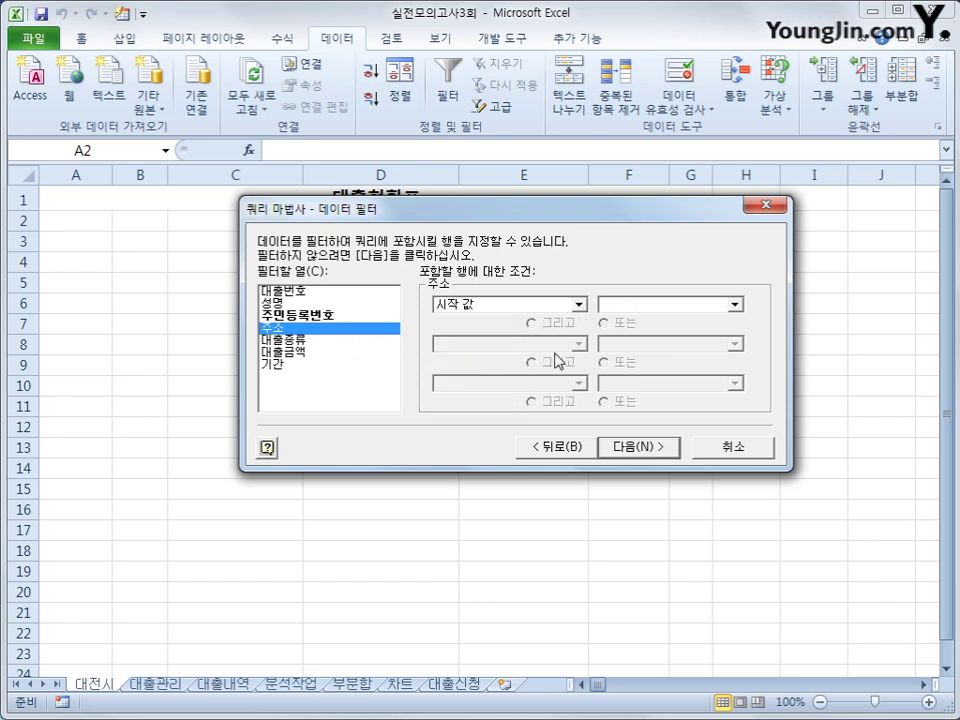
type("eo")
key("BackSpace")
key("BackSpace")
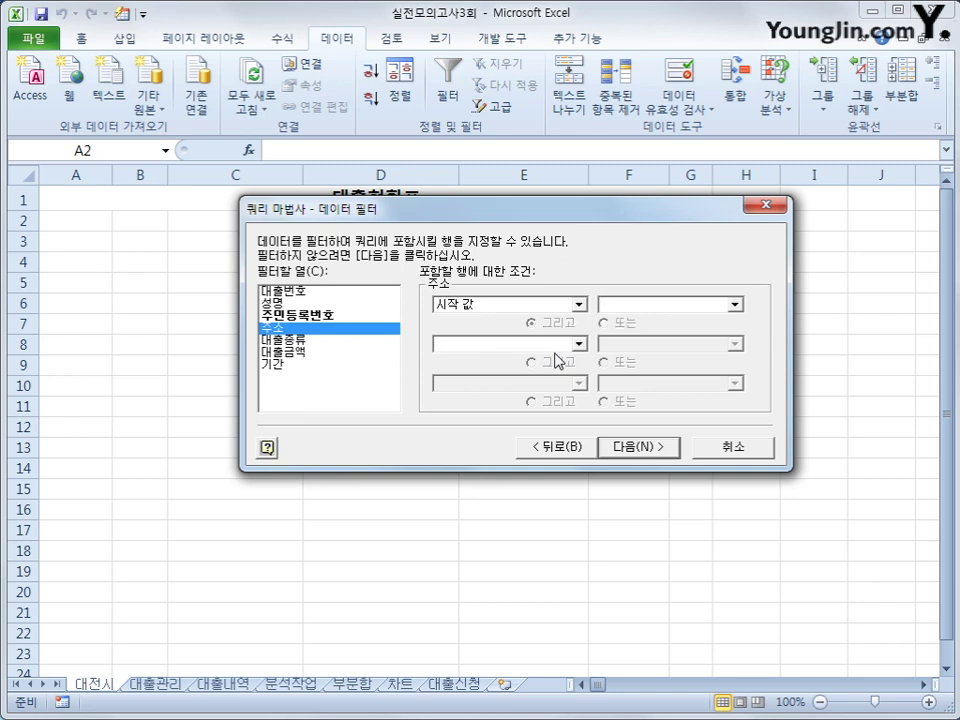
type("대전시")
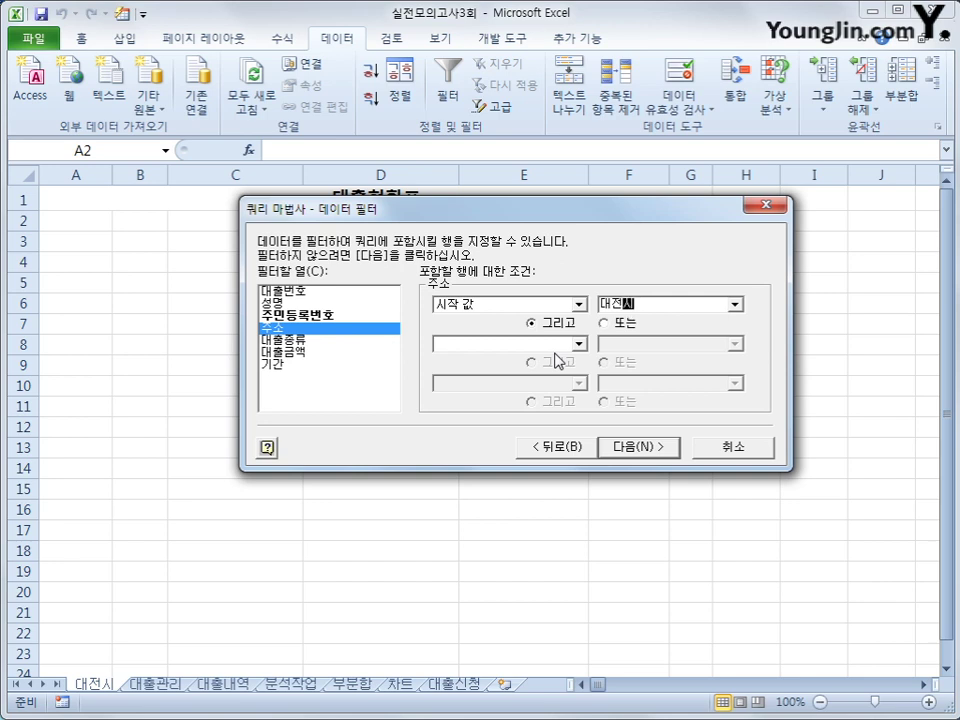
left_click(632, 448)
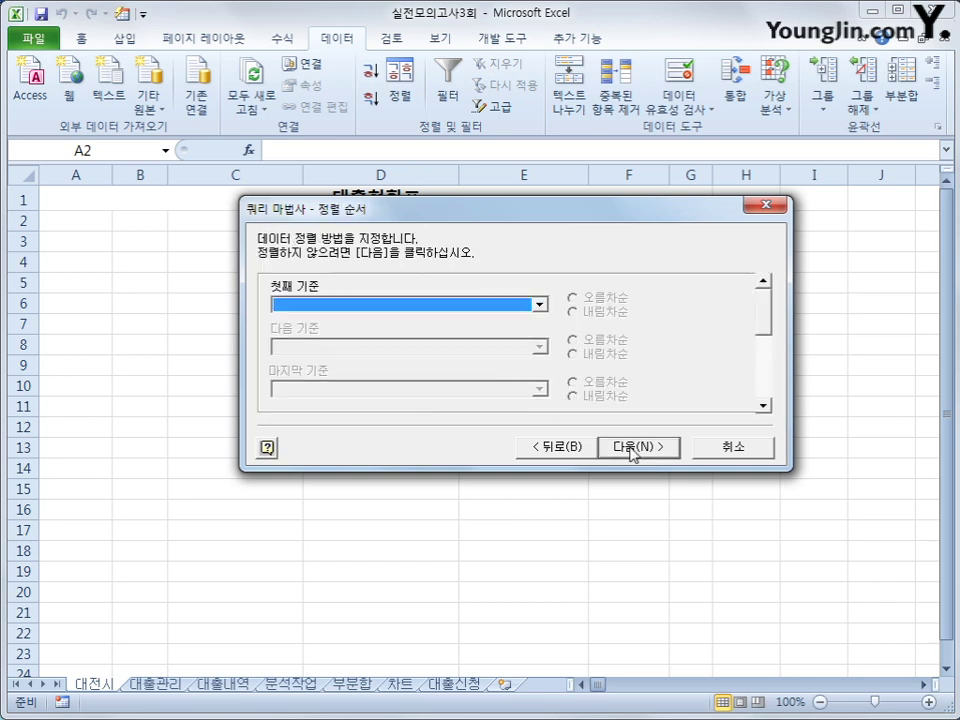
Sort the query by 대출금액 in descending order, with 대출종류 ascending as the second criterion.
left_click(466, 304)
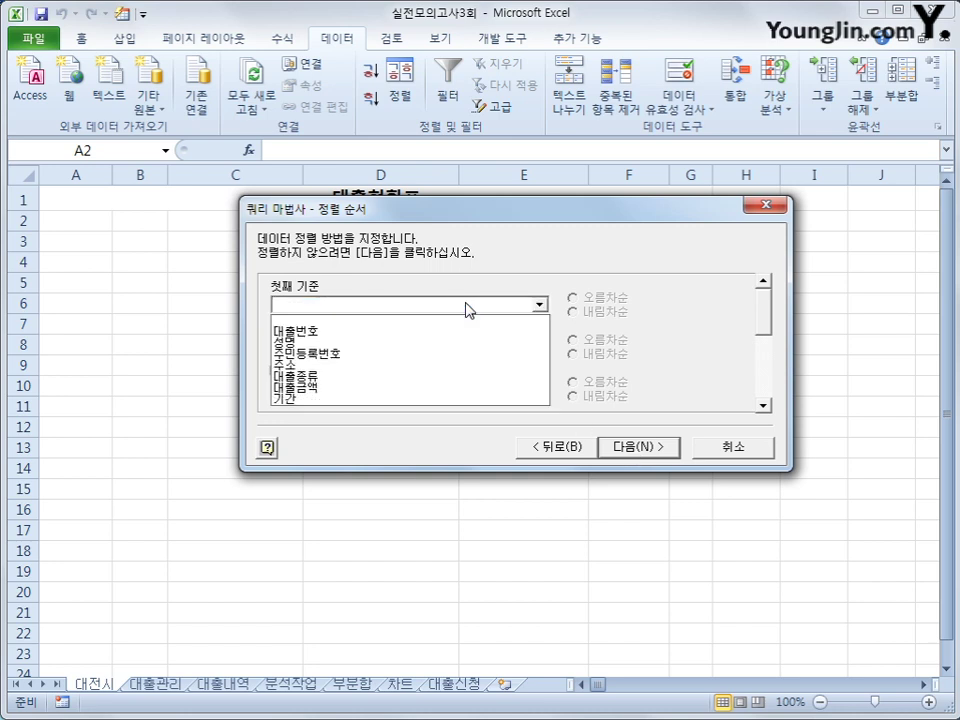
left_click(443, 390)
left_click(574, 312)
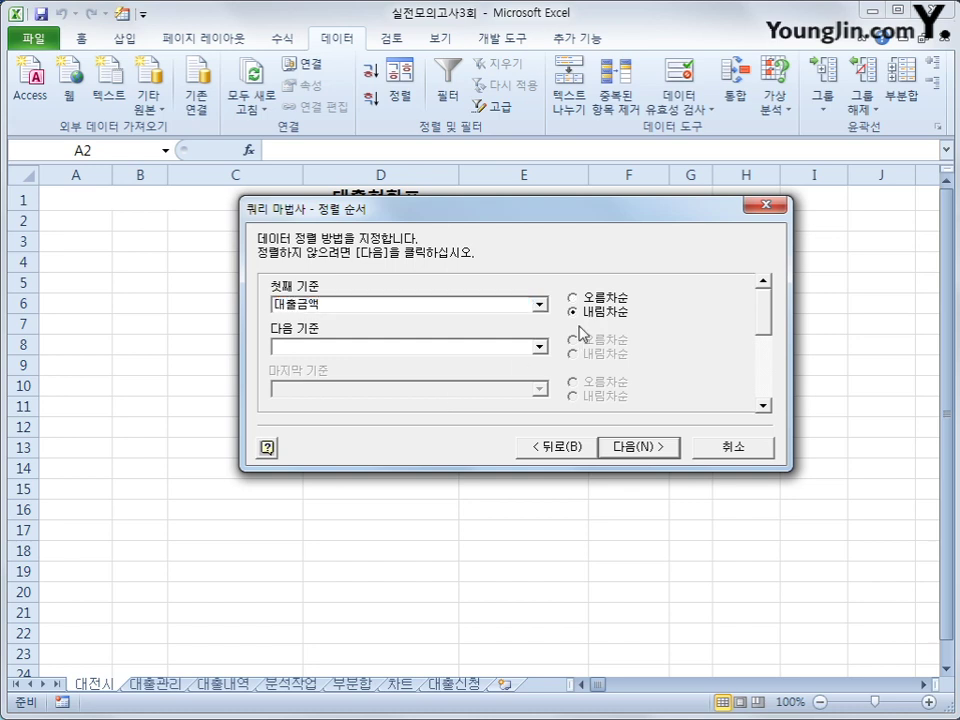
left_click(484, 350)
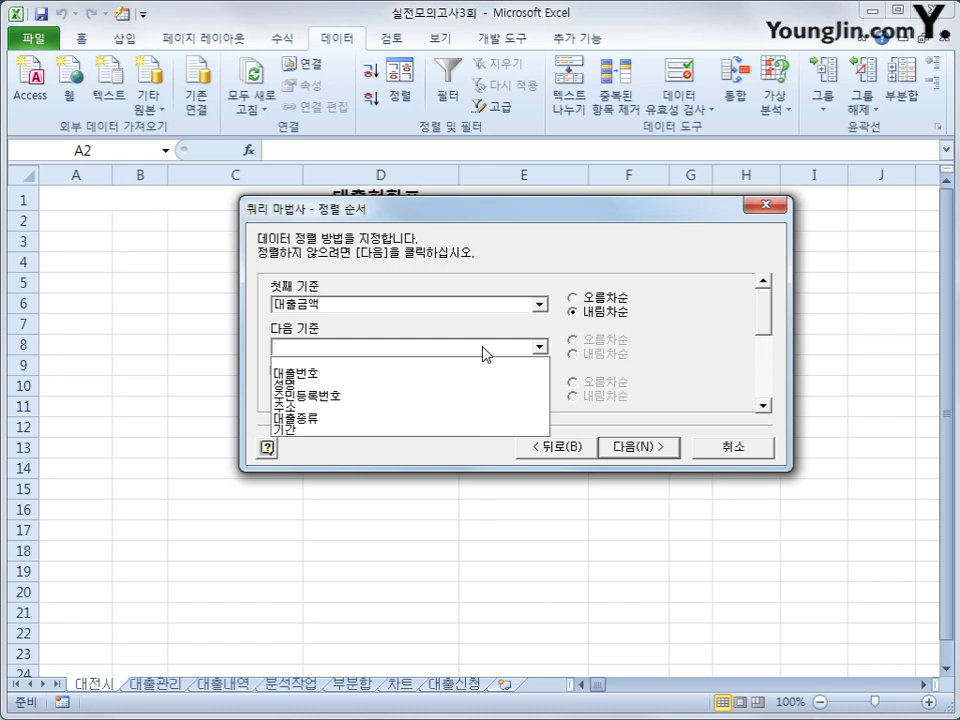
left_click(462, 430)
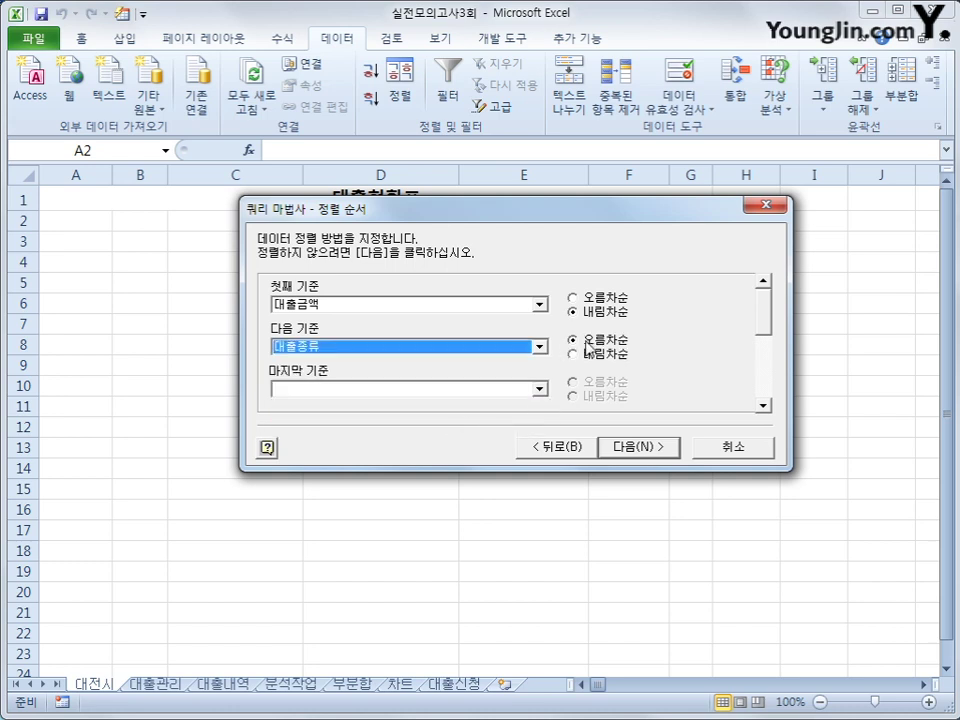
left_click(666, 449)
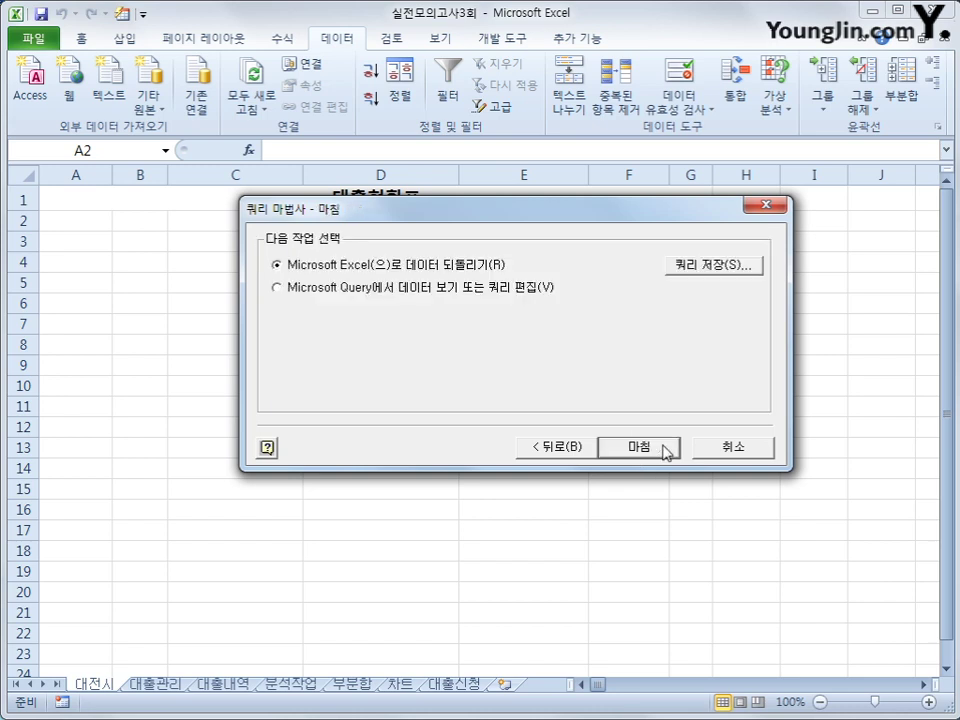
Return the query data to Excel as a table at cell A2 of the existing worksheet and convert the table to a normal range.
left_click(666, 449)
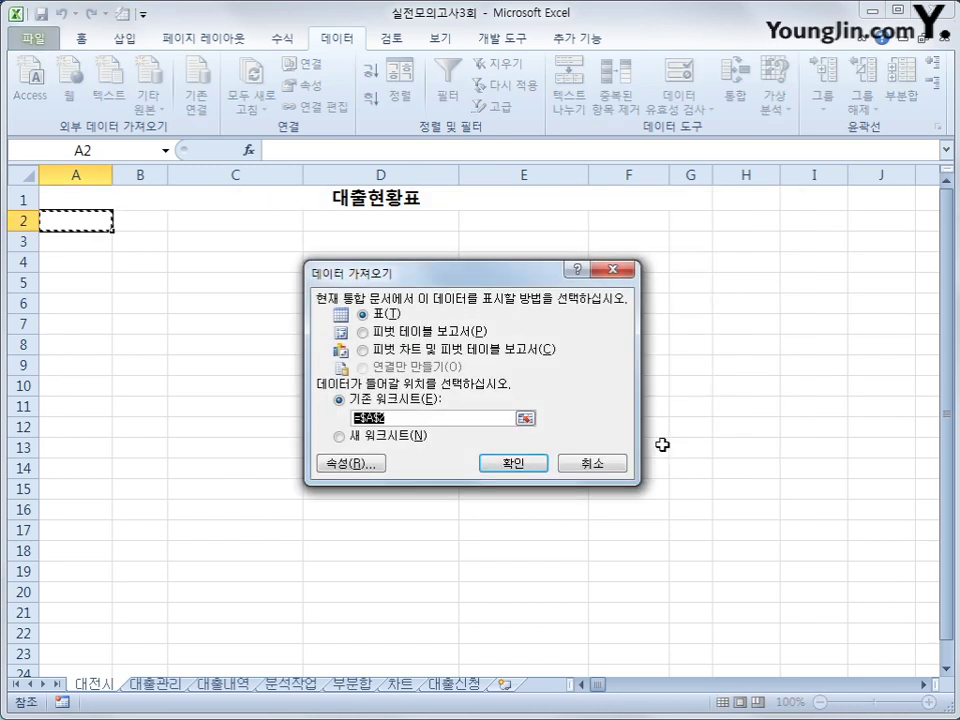
left_click(516, 464)
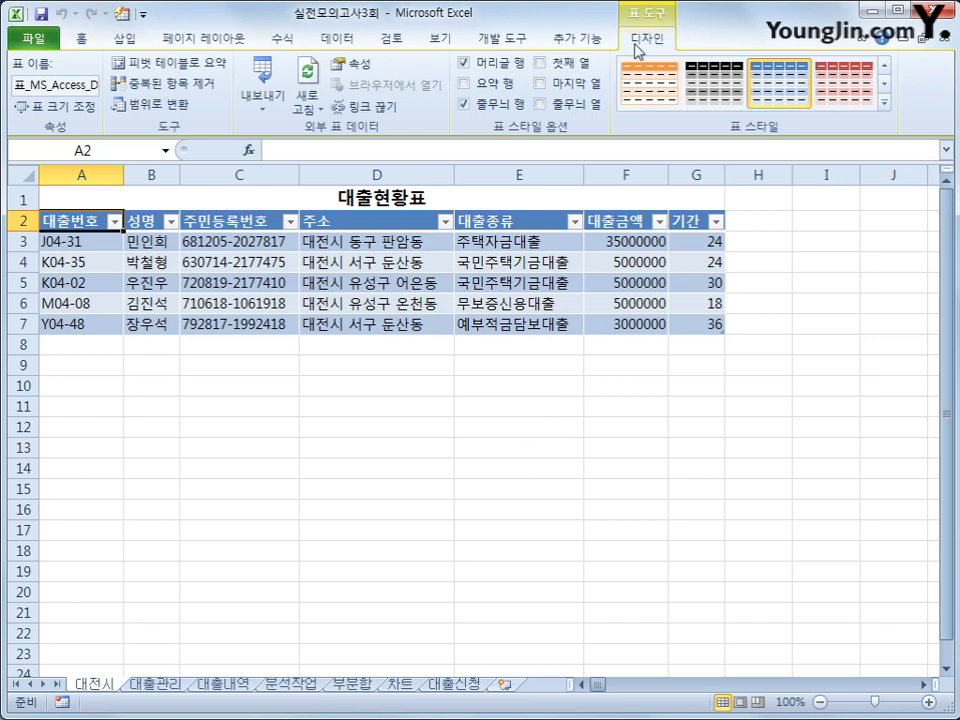
left_click(152, 105)
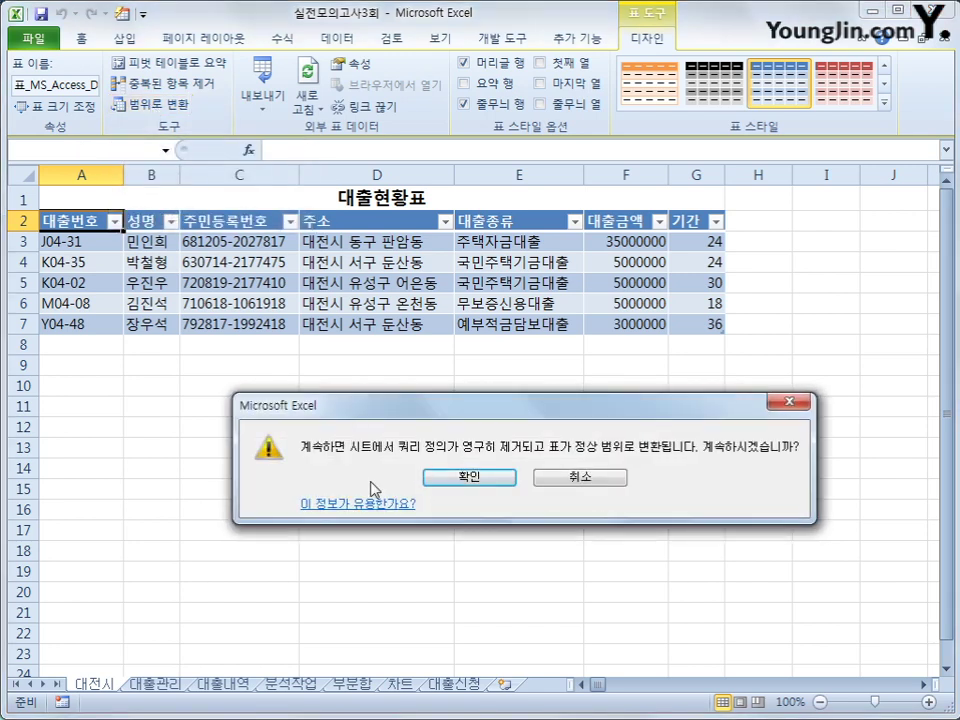
left_click_drag(465, 405, 459, 341)
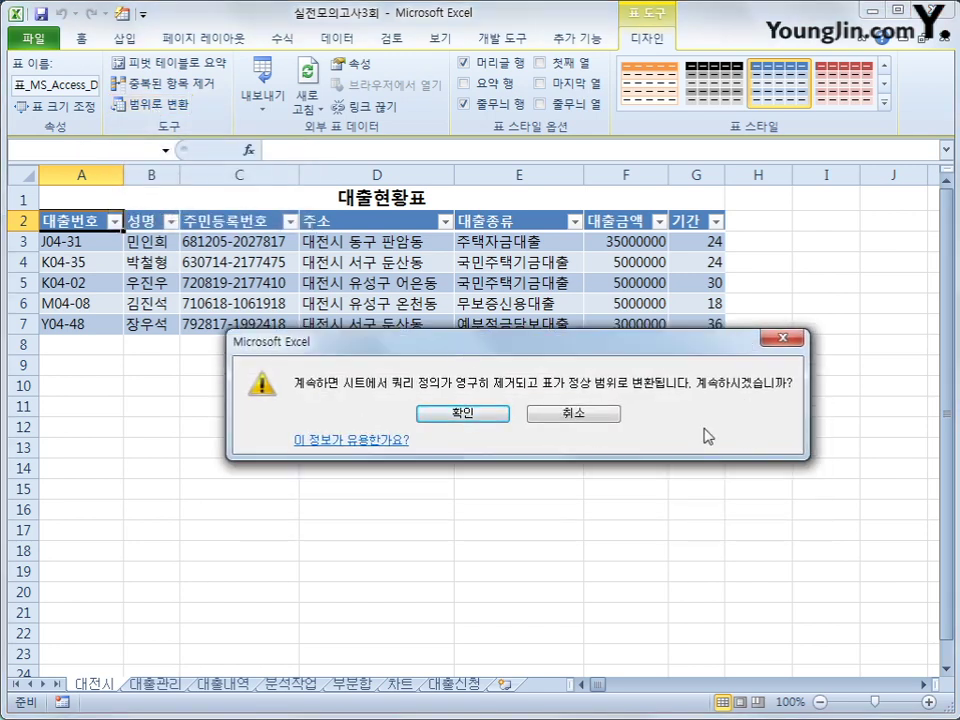
left_click(484, 417)
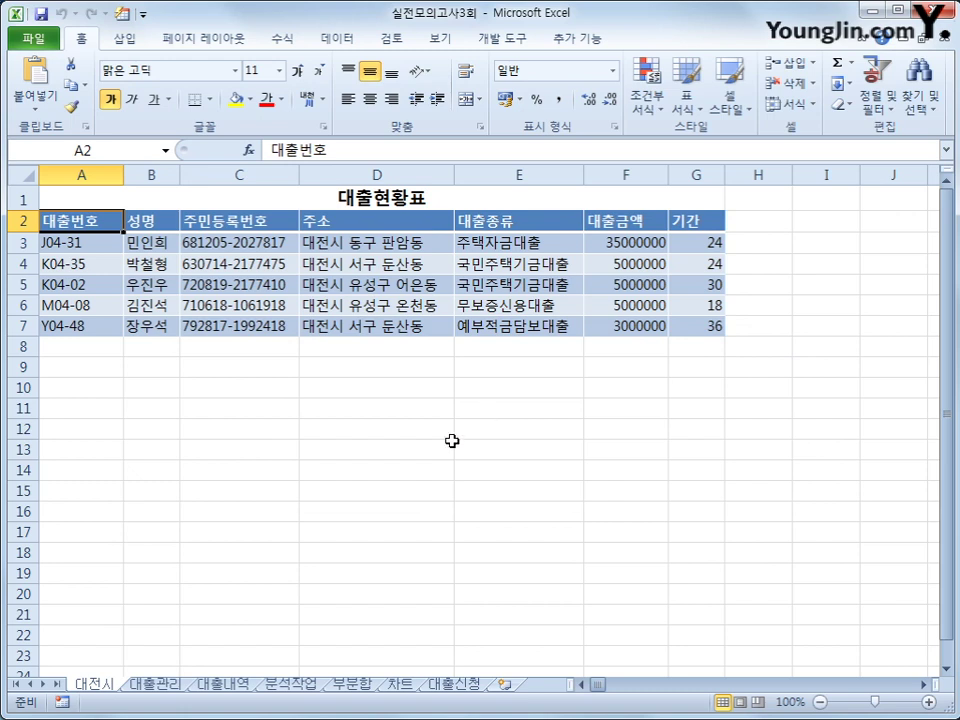
On the 대출관리 sheet, copy the 대출종류 header and the 주택자금대출 value below it into cells A21:A22.
left_click(172, 686)
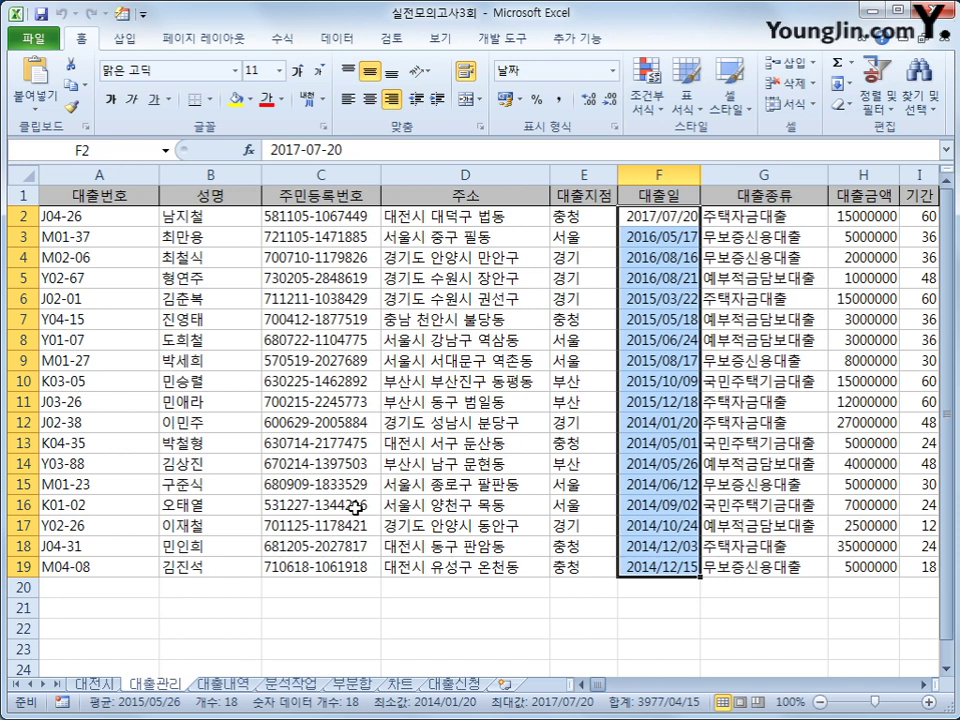
left_click(709, 193)
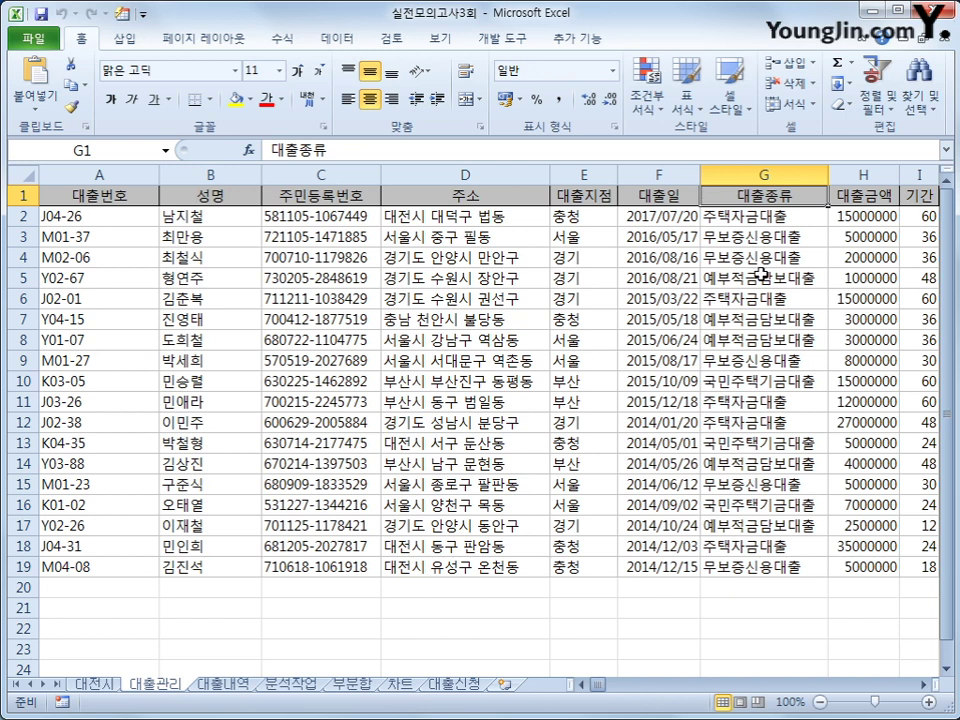
left_click(754, 220, "ctrl")
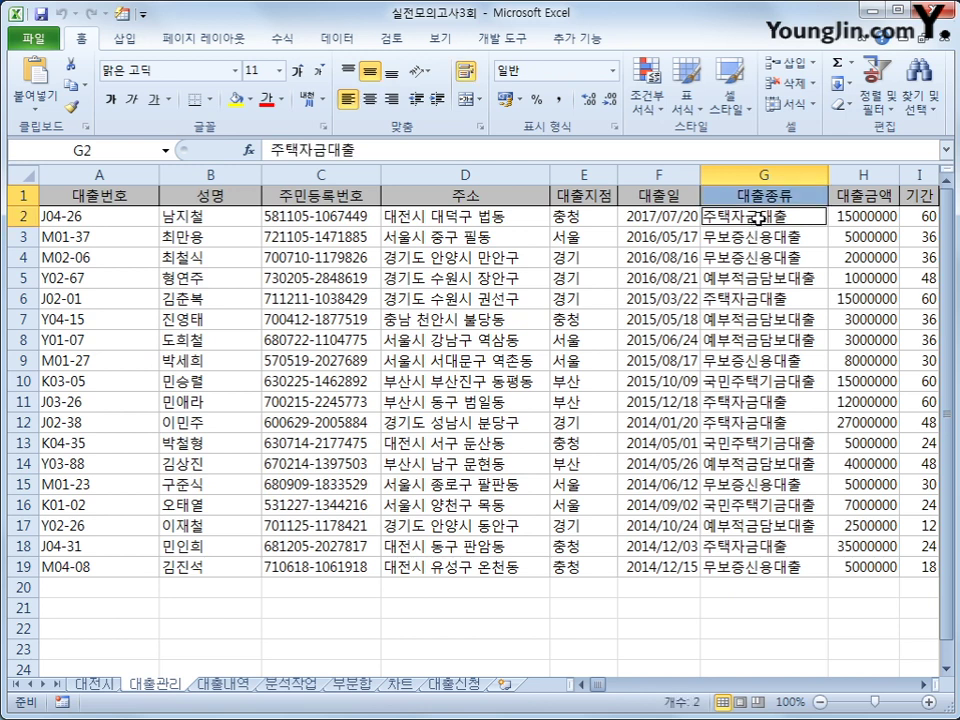
key("ctrl+c")
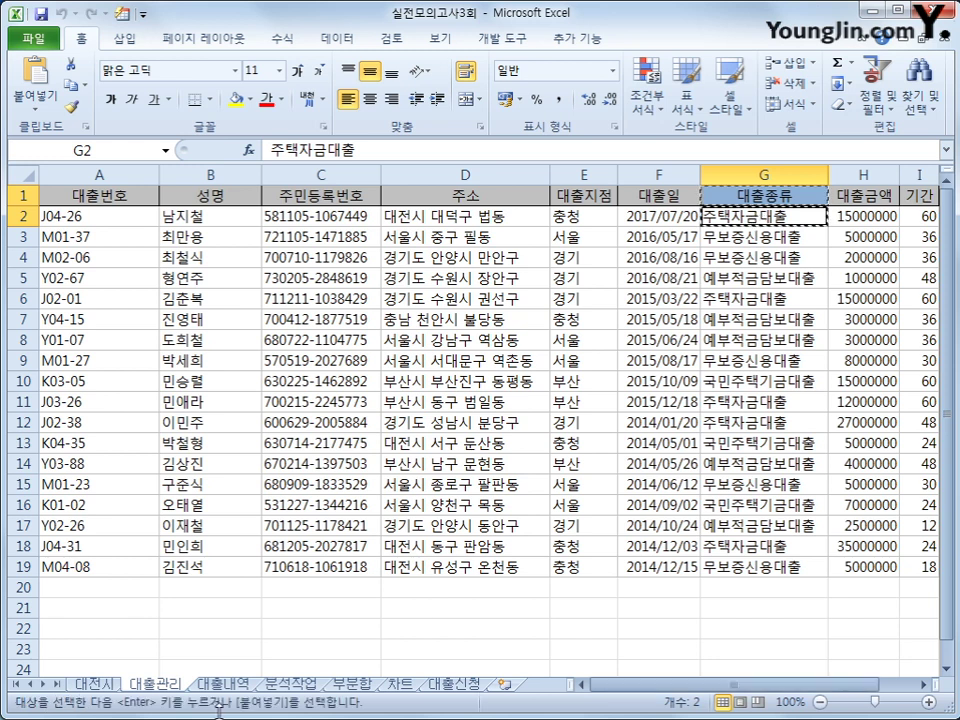
left_click(122, 609)
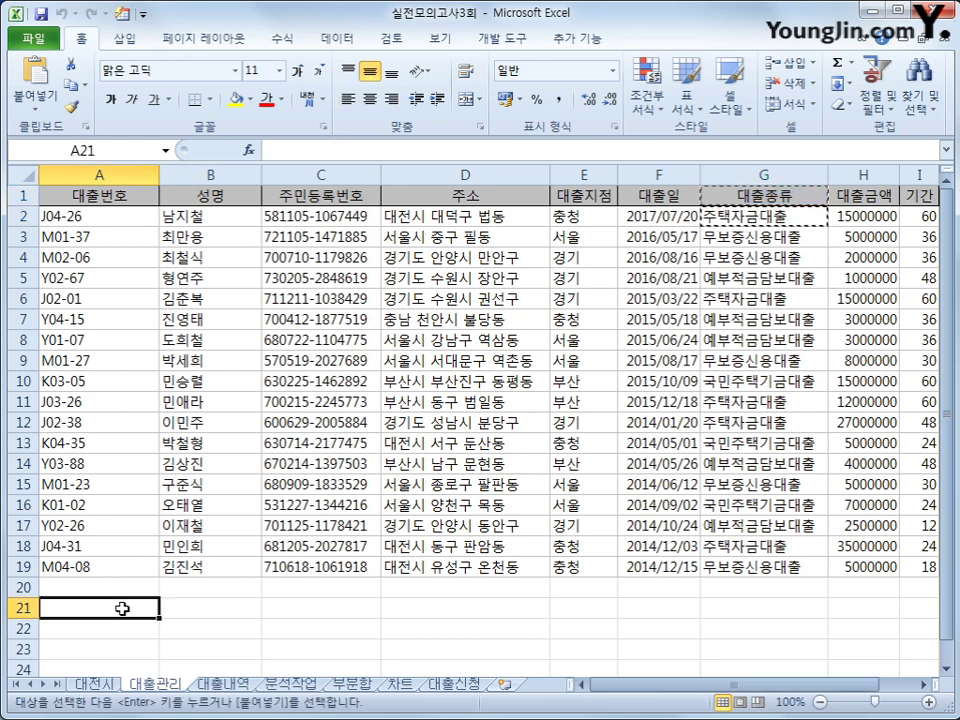
key("ctrl+v")
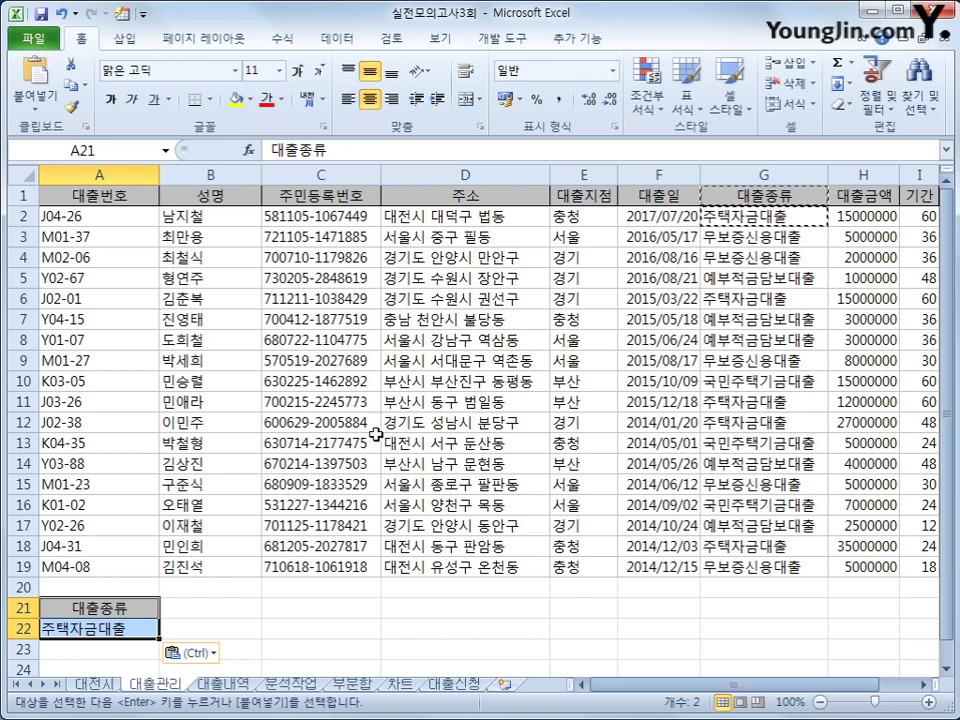
Copy the 대출금액 header into B21 and enter the criterion >=20000000 in B22.
left_click(866, 197)
key("ctrl+c")
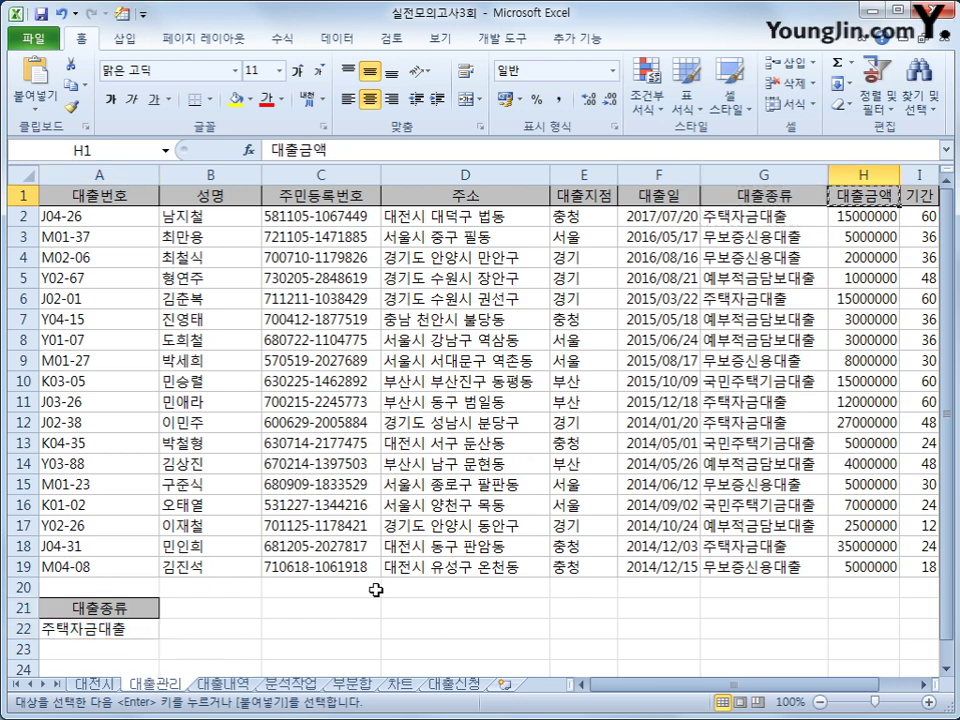
left_click(222, 605)
key("ctrl+v")
left_click(213, 633)
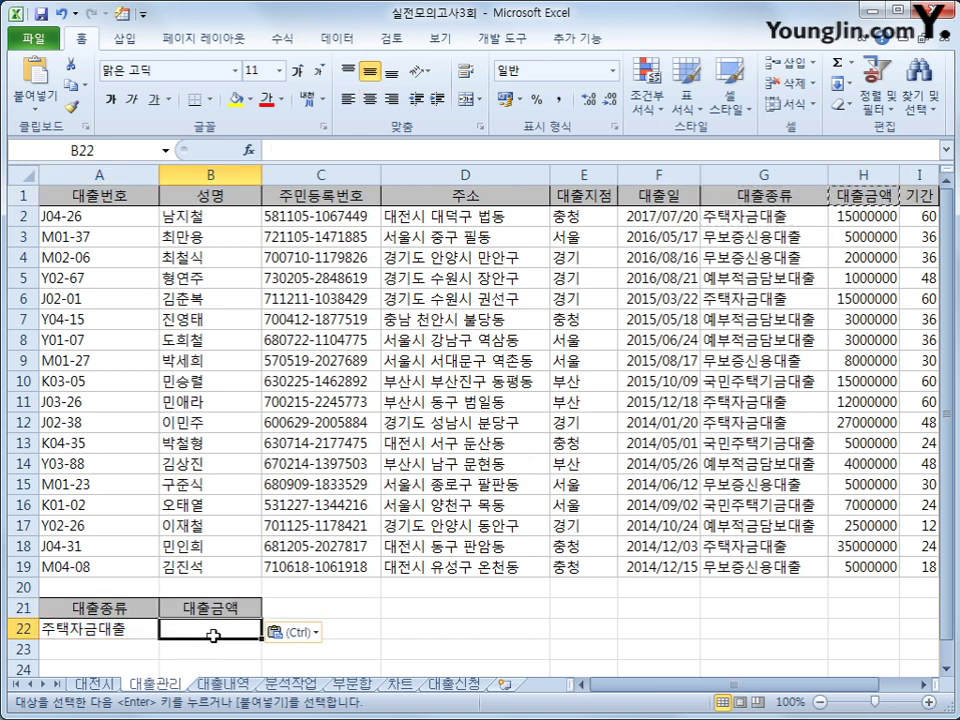
type(">=")
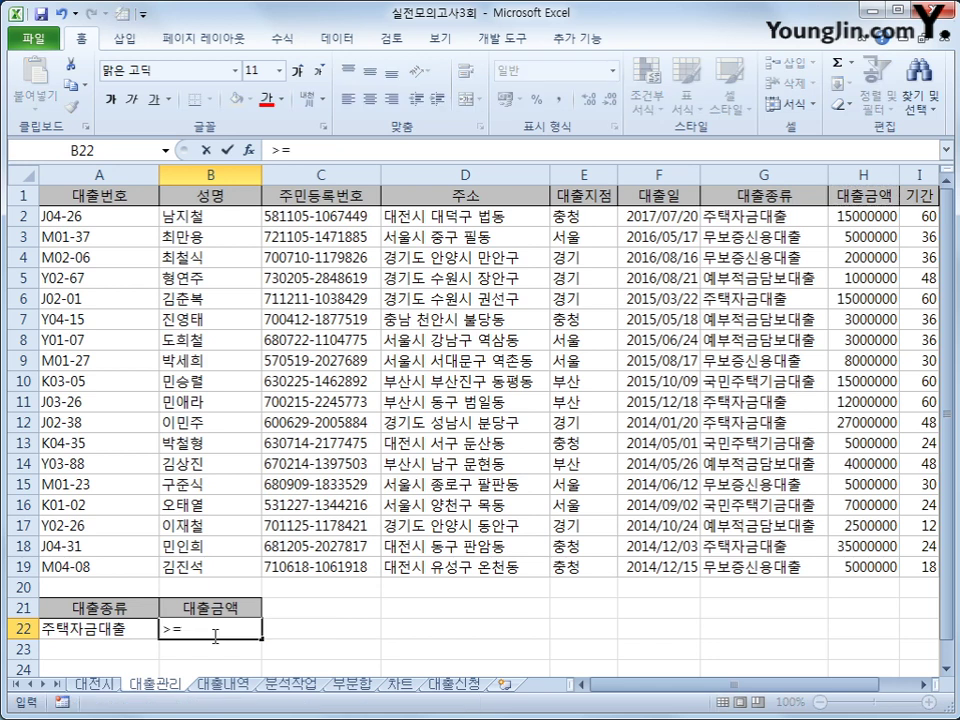
type("20000000")
key("Return")
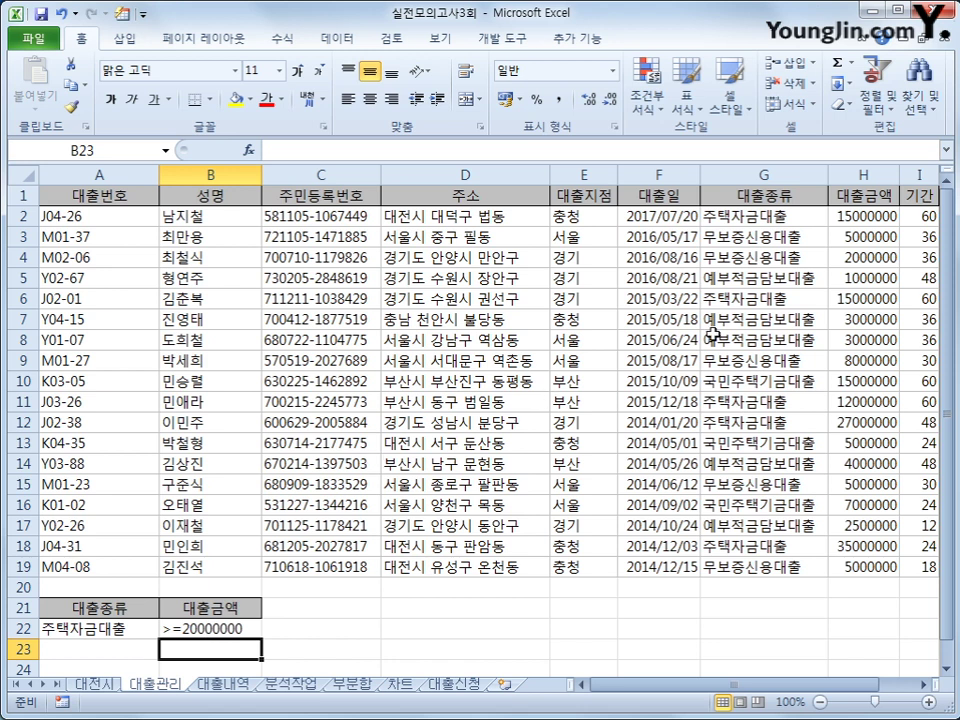
Add a second criteria row with 예부적금담보대출 copied into A23 and <3000000 entered in B23.
left_click(760, 278)
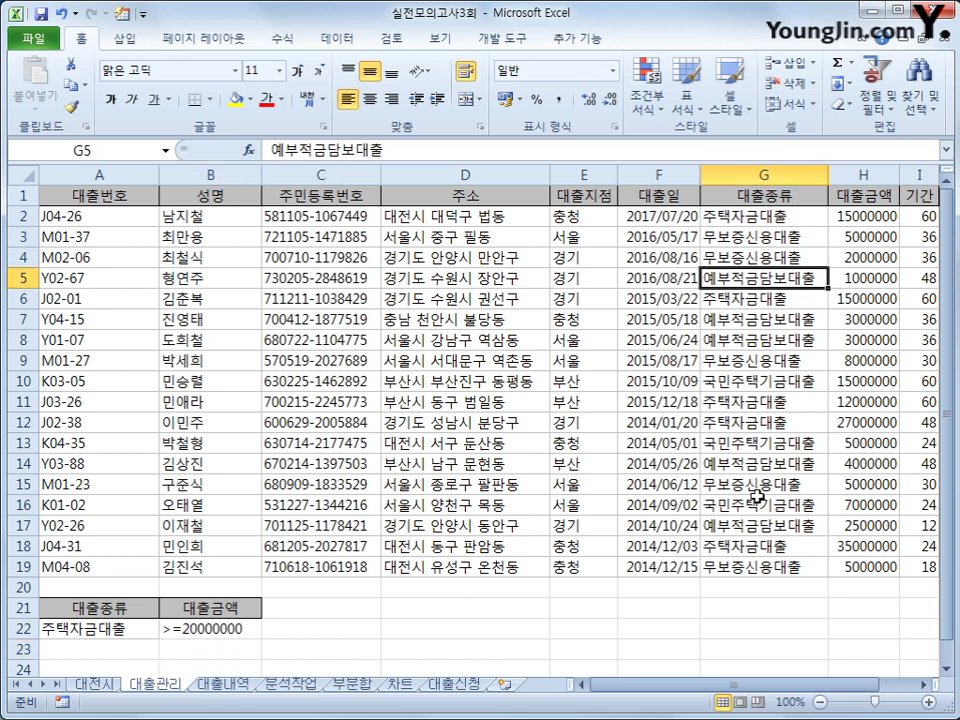
key("ctrl+c")
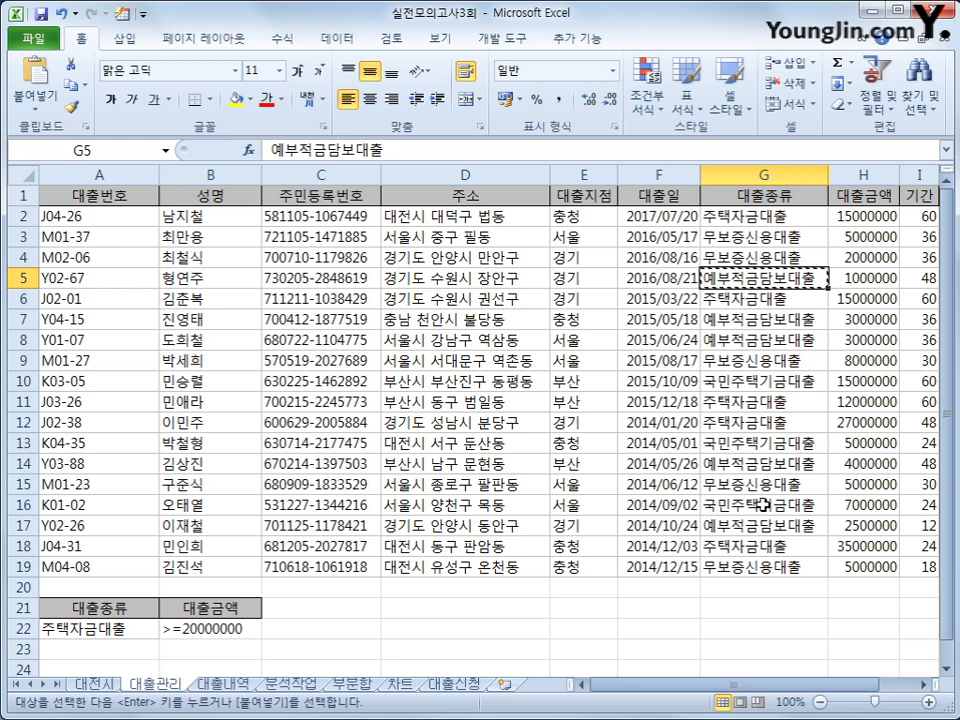
left_click(112, 652)
key("ctrl+v")
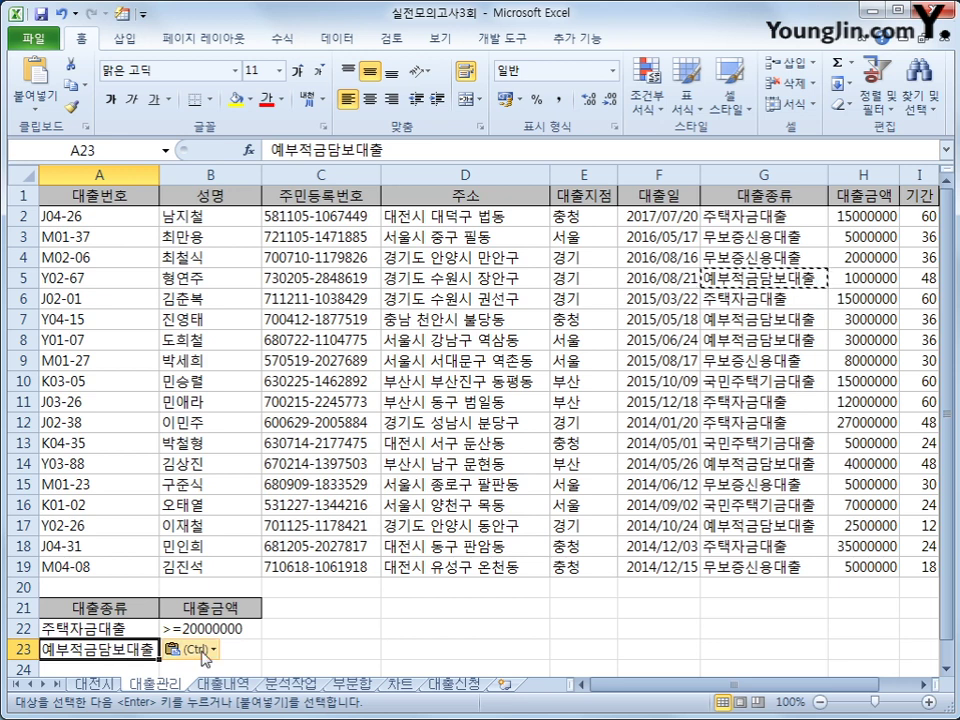
left_click(258, 649)
type("<")
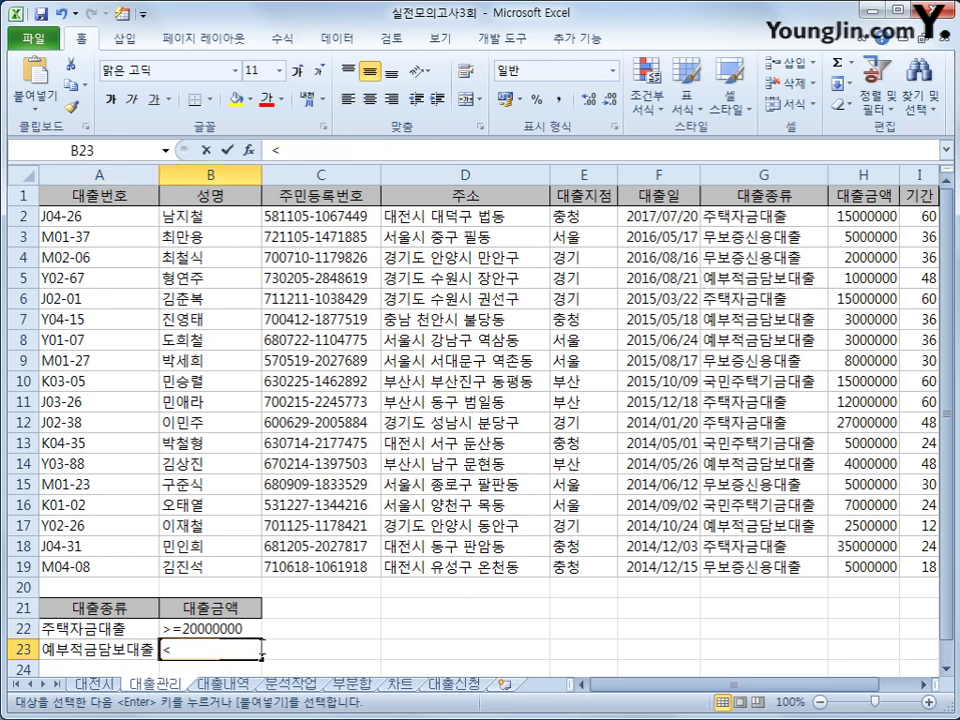
type("3000")
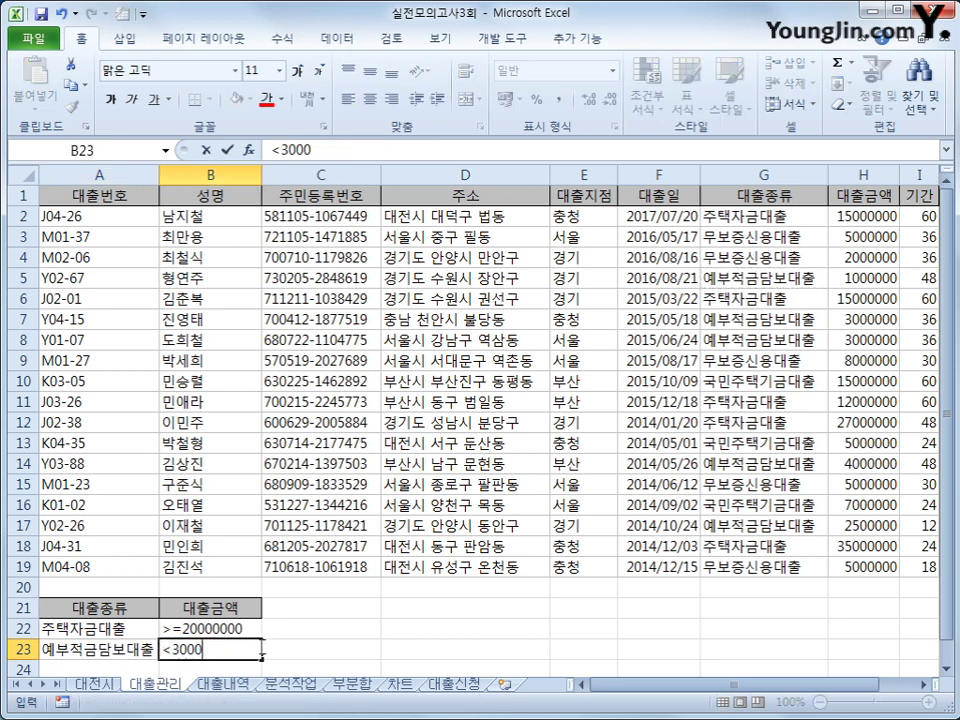
type("000")
key("Return")
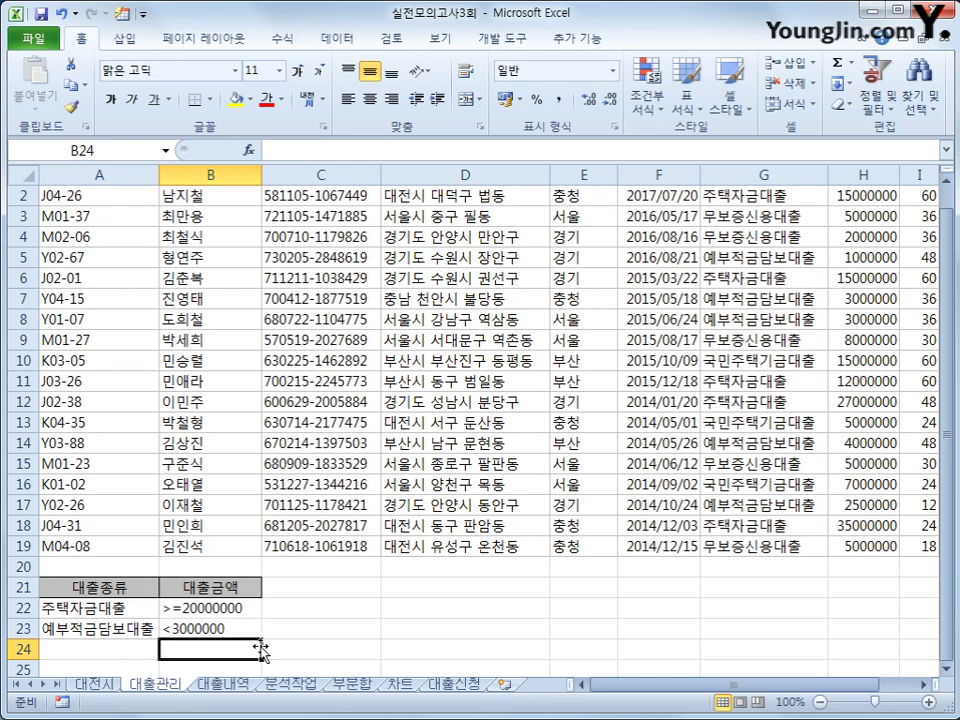
Copy the headers 대출번호, 성명, 주민등록번호, 대출종류, 대출금액 and 기간 to the row starting at A26.
scroll(257, 644, "up", 1)
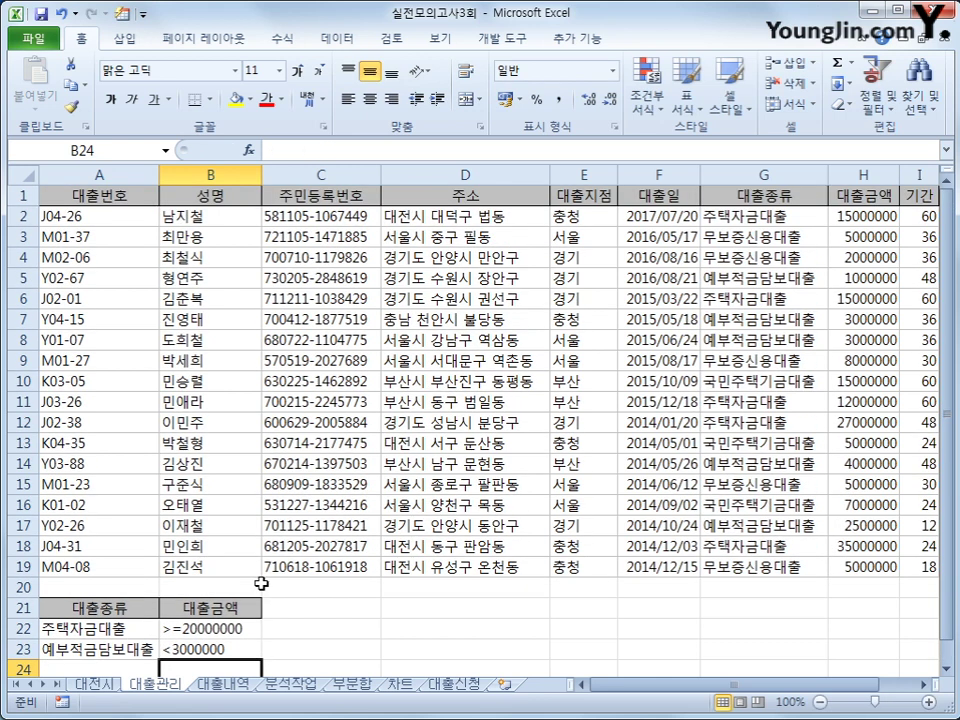
left_click(118, 190)
left_click(215, 194, "ctrl")
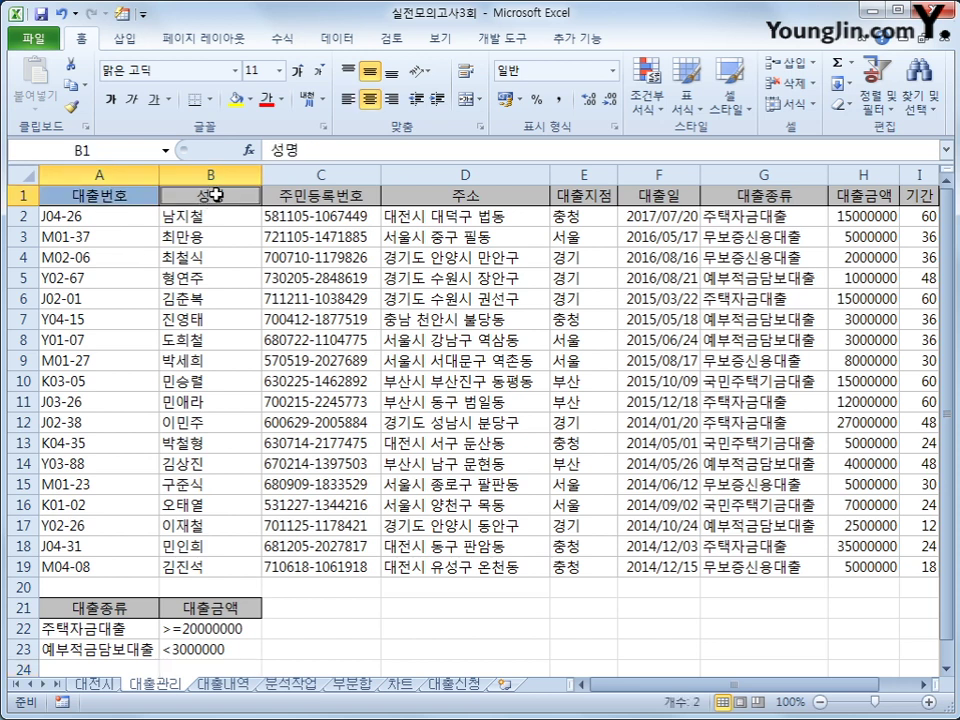
left_click(319, 194, "ctrl")
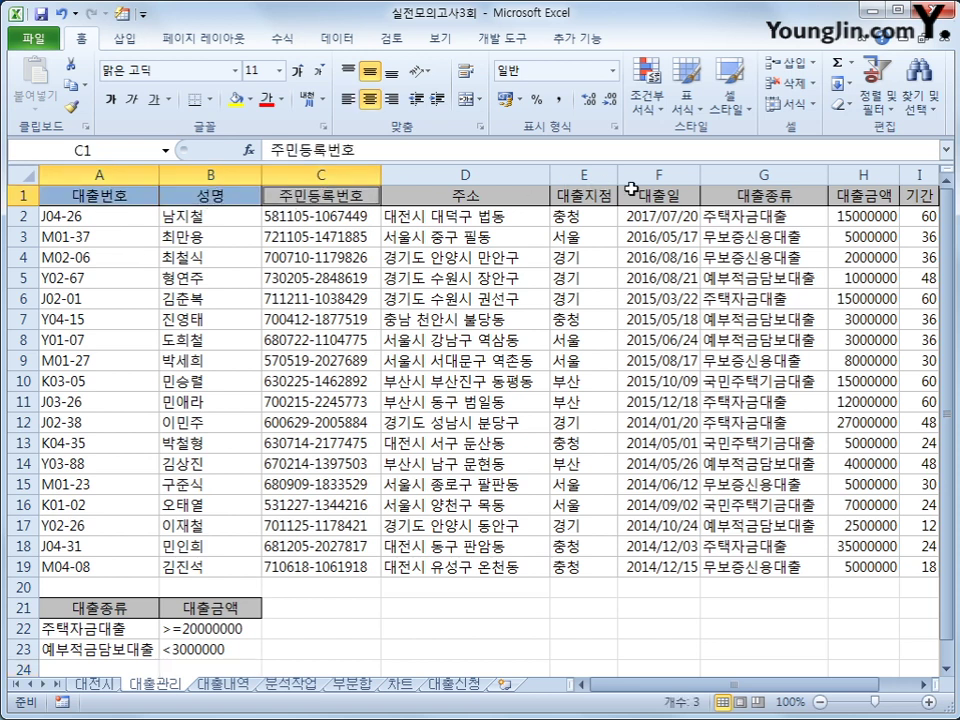
left_click(755, 199, "ctrl")
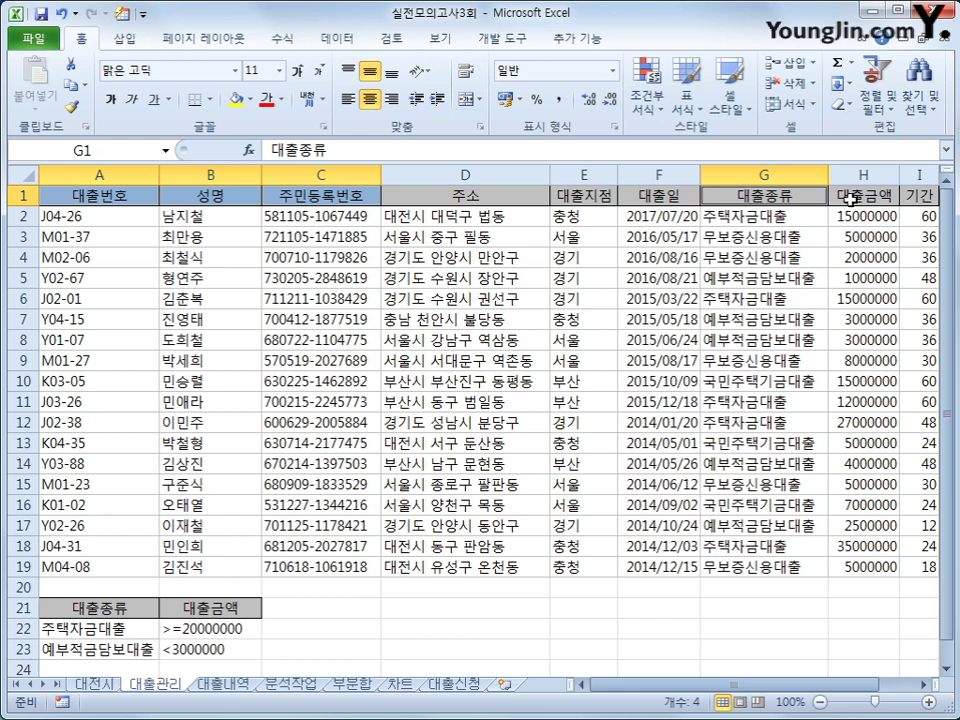
left_click(886, 199, "ctrl")
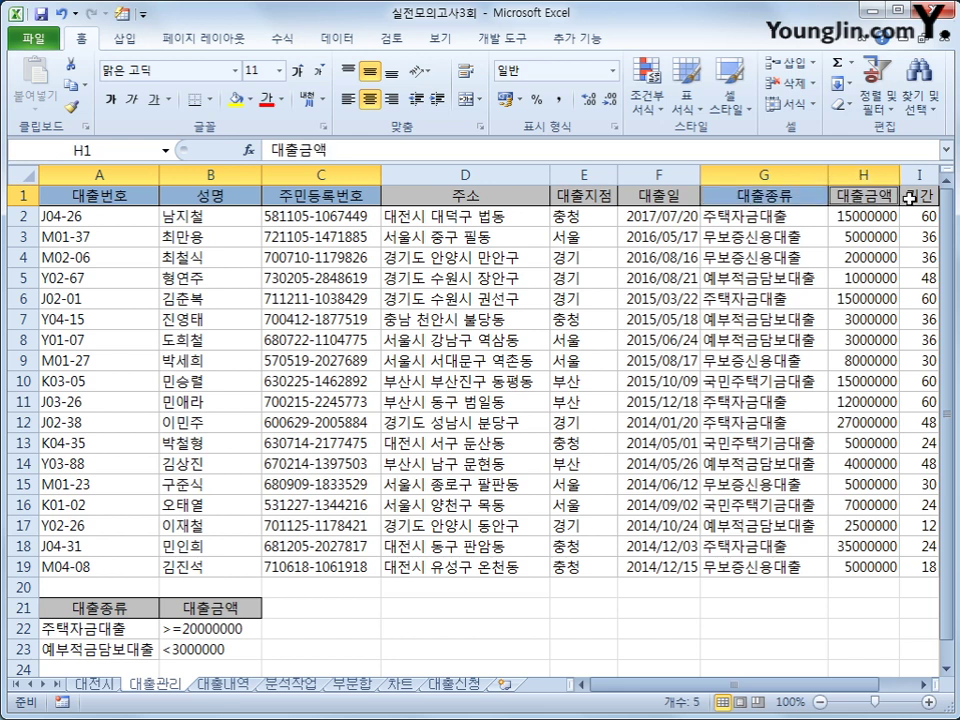
left_click(913, 196, "ctrl")
key("ctrl+c")
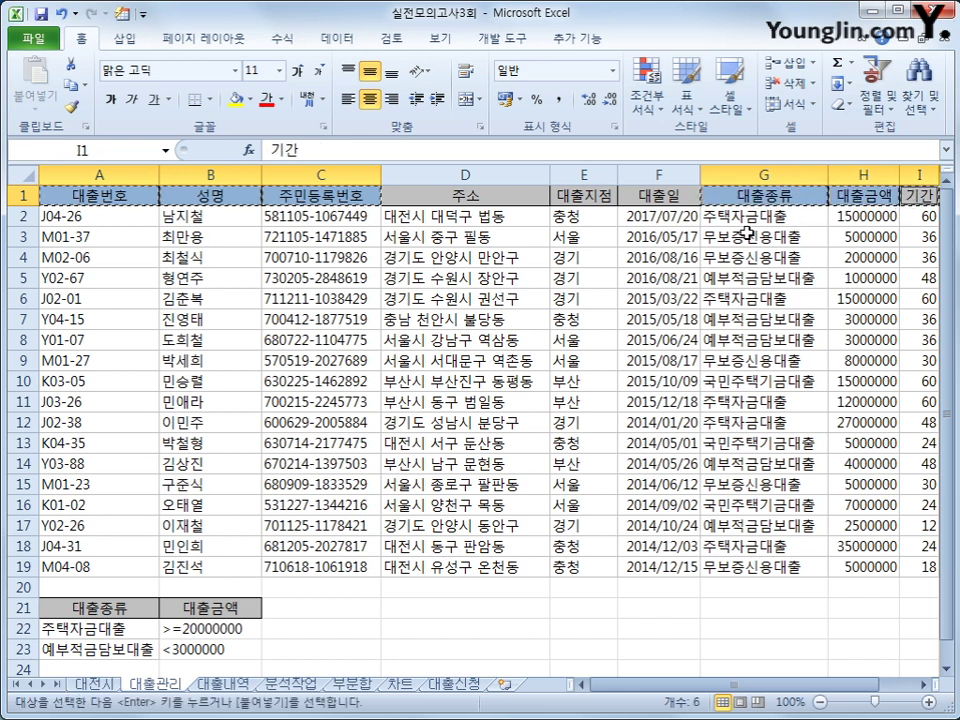
scroll(129, 484, "down", 2)
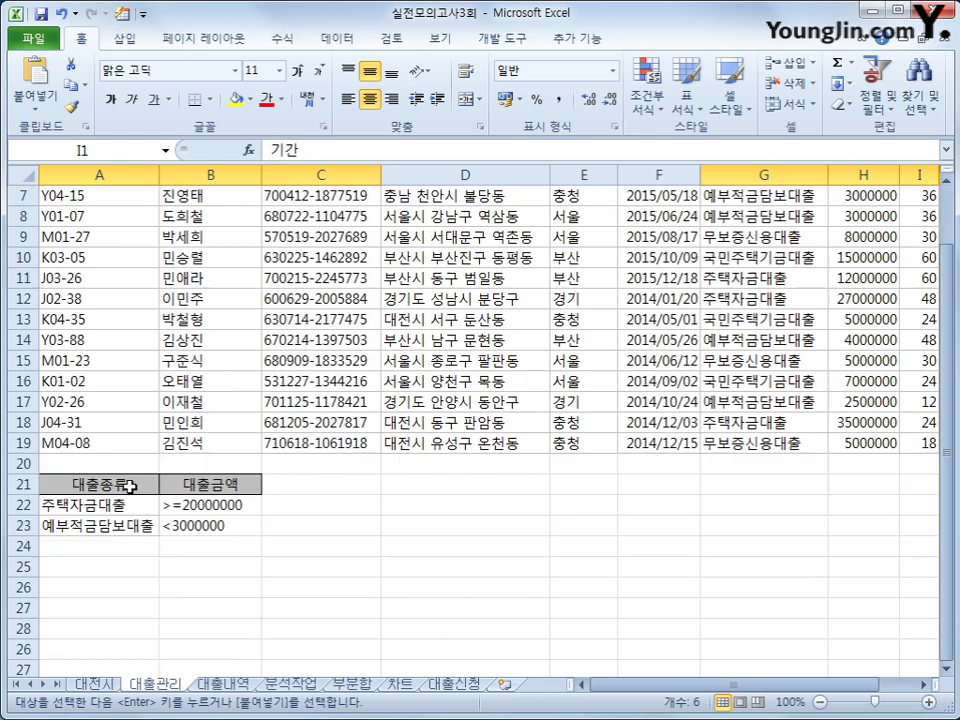
left_click(107, 585)
key("ctrl+v")
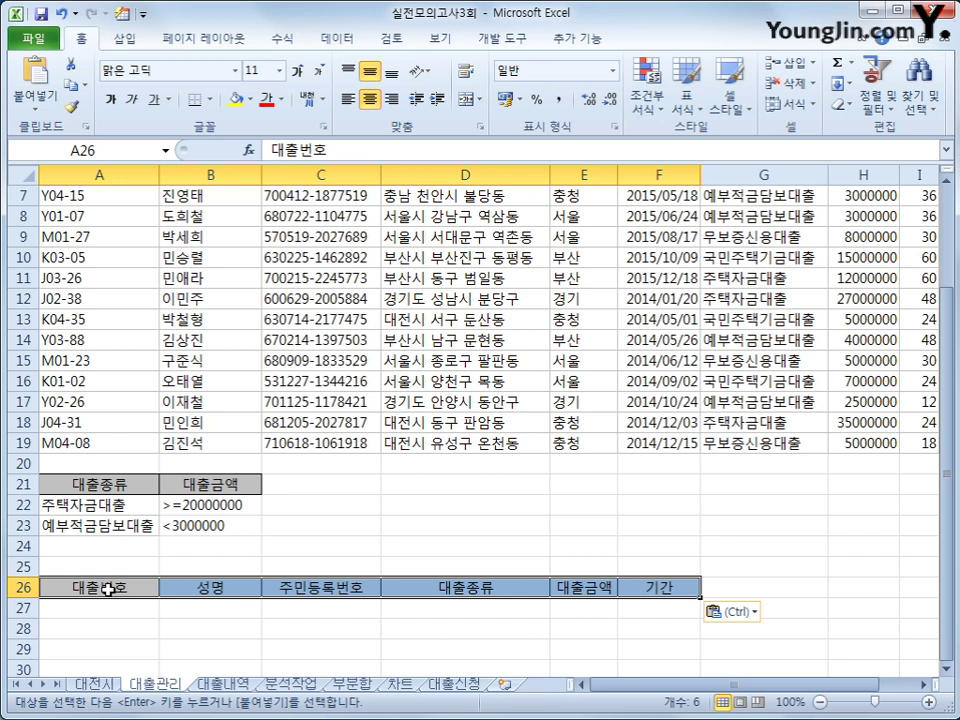
Run an advanced filter on A1:I19 with criteria range A21:B23, copying the results to the headers in A26:F26.
left_click(320, 237)
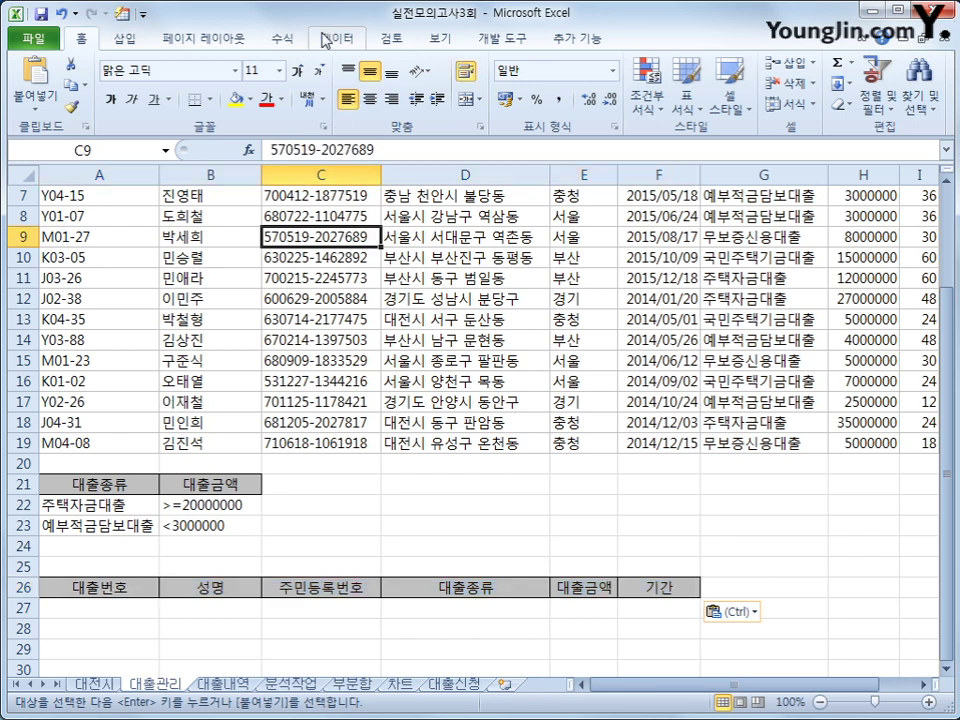
left_click(337, 38)
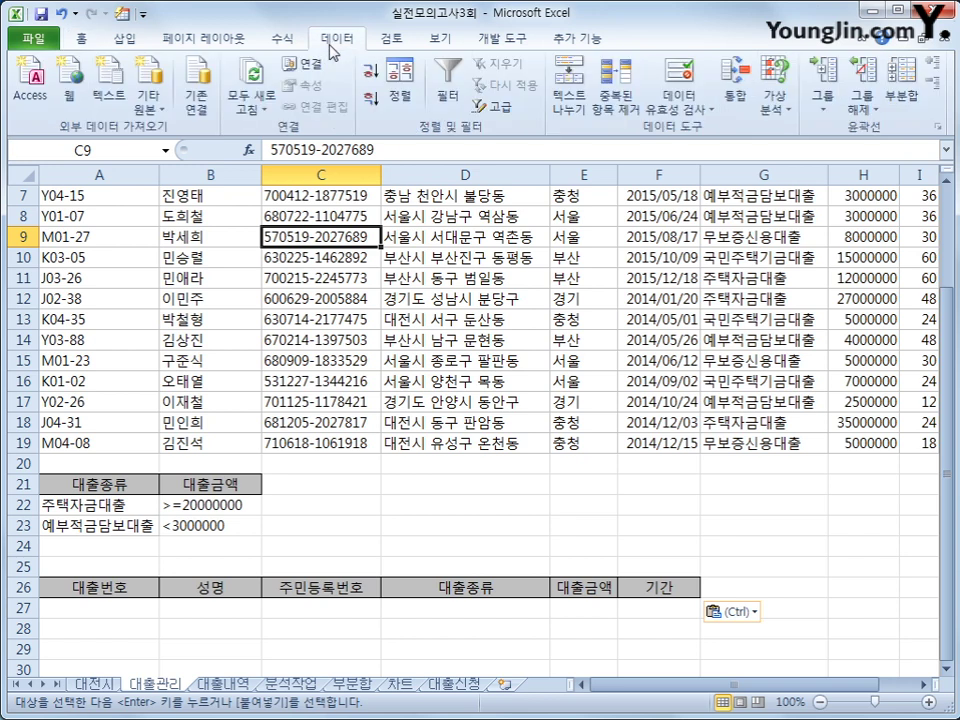
left_click(497, 108)
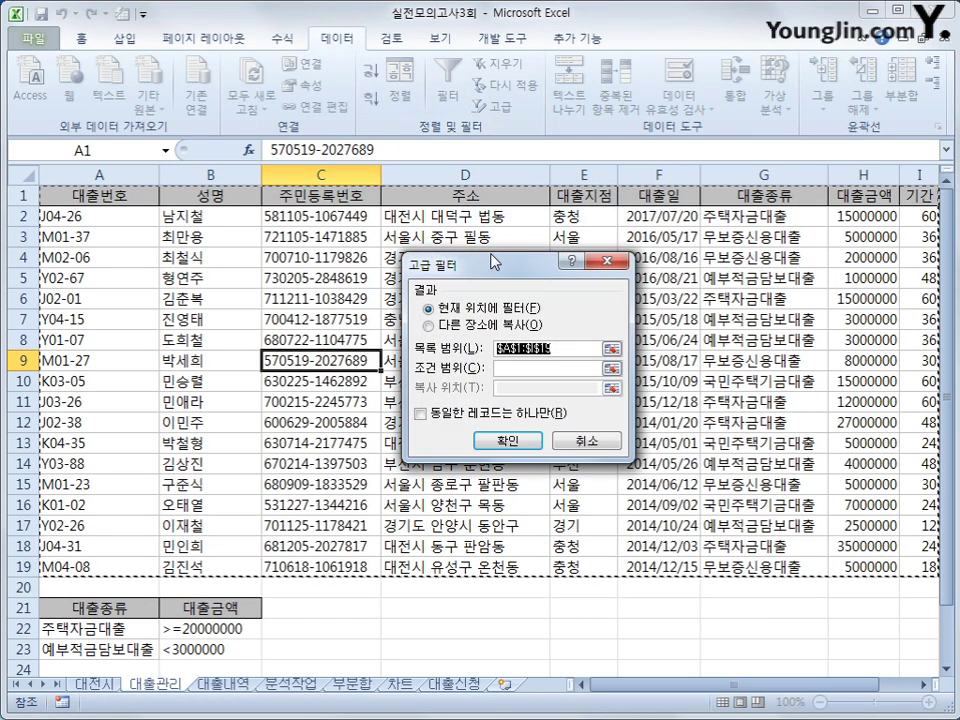
left_click(509, 370)
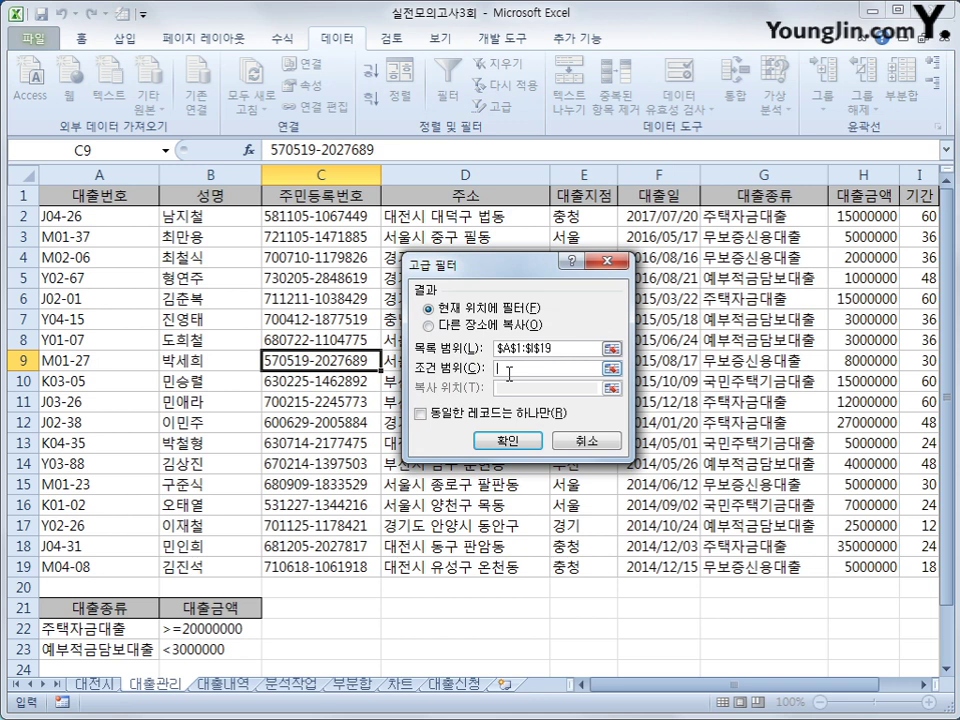
left_click_drag(120, 607, 180, 652)
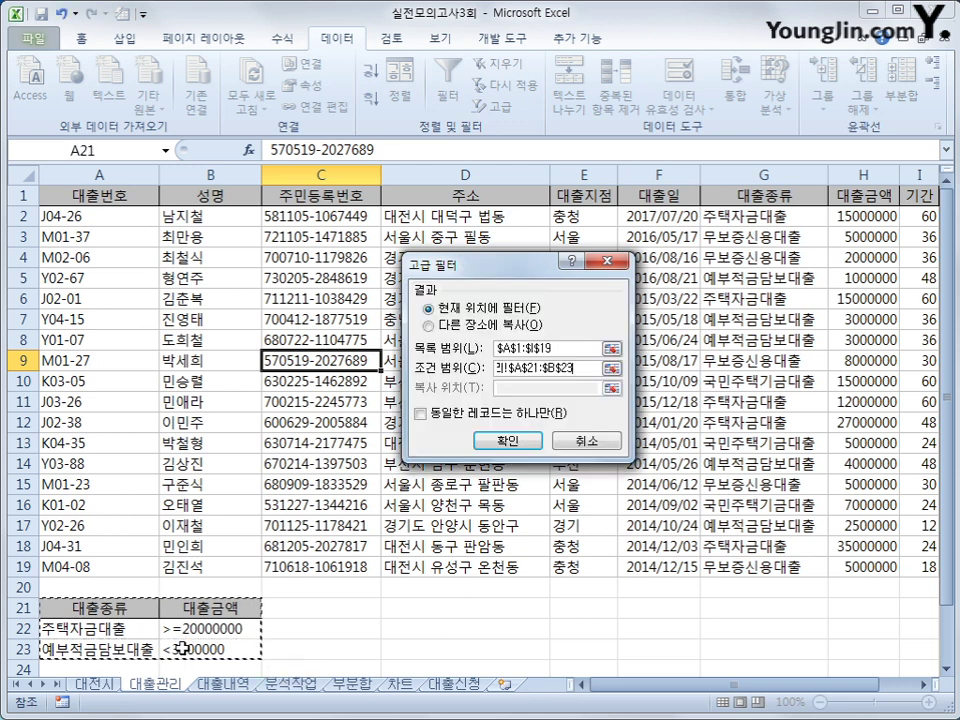
left_click(428, 325)
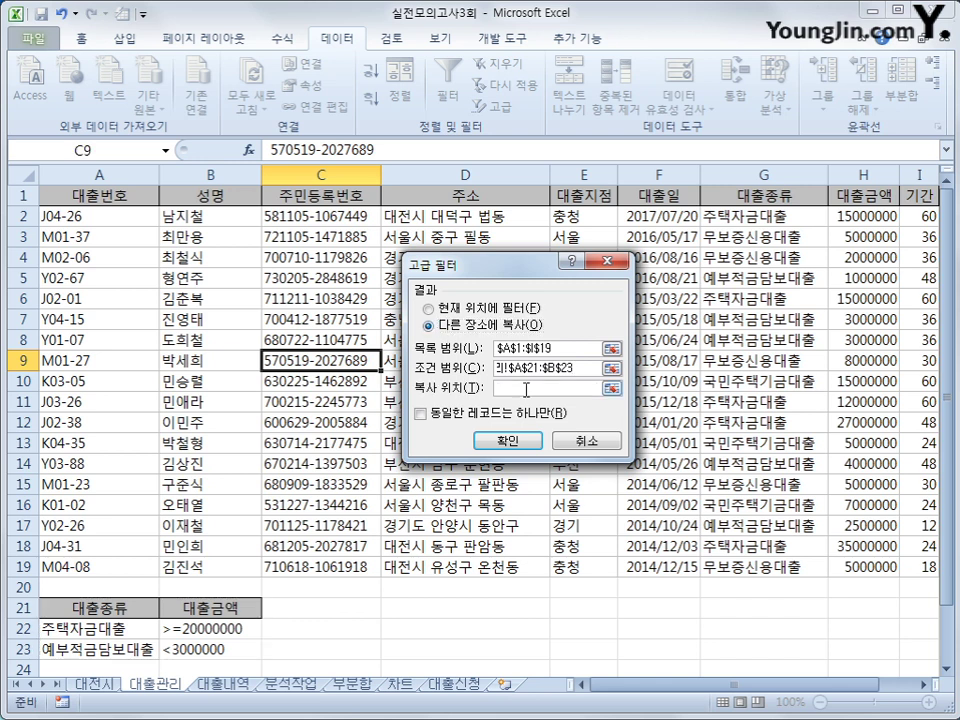
scroll(425, 511, "down", 3)
left_click_drag(77, 523, 656, 527)
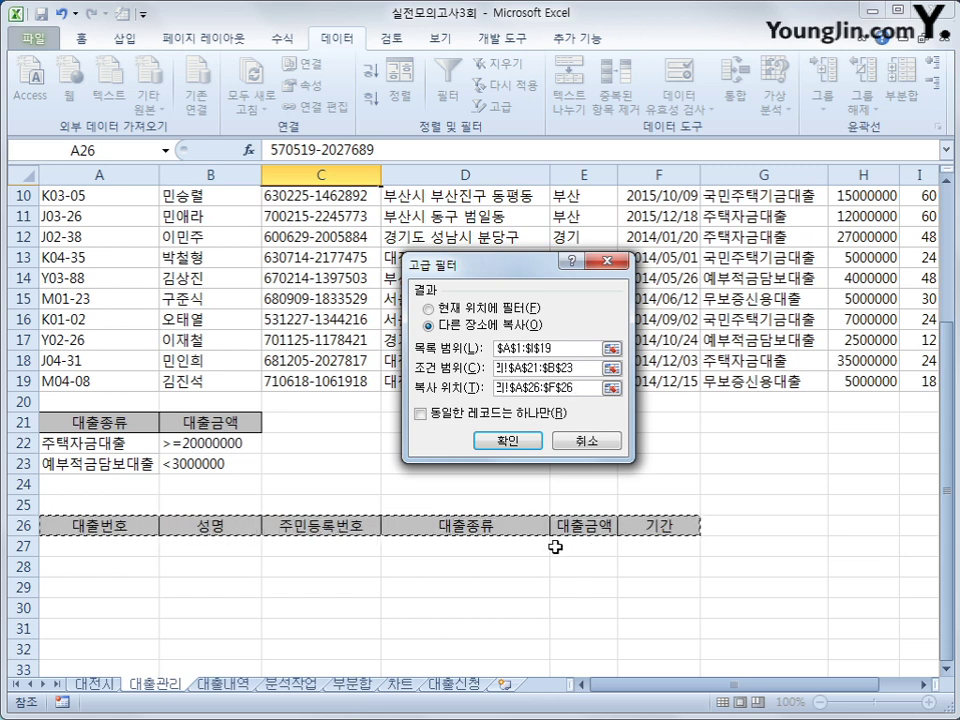
left_click(520, 440)
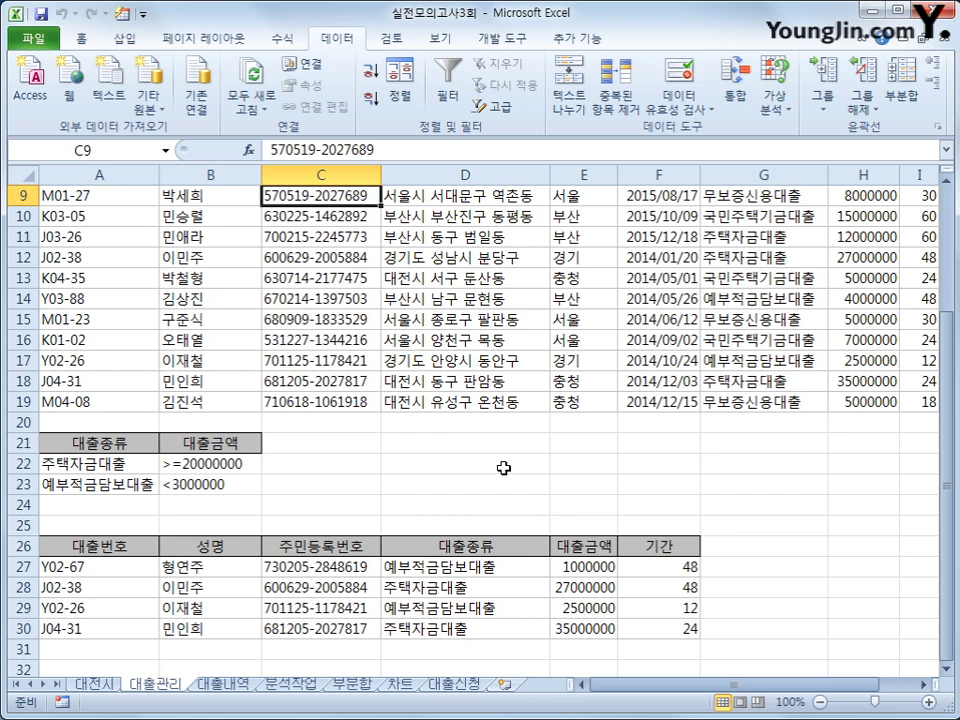
Start a new formula-based conditional formatting rule for the loan records in A2:I19.
scroll(503, 468, "up", 3)
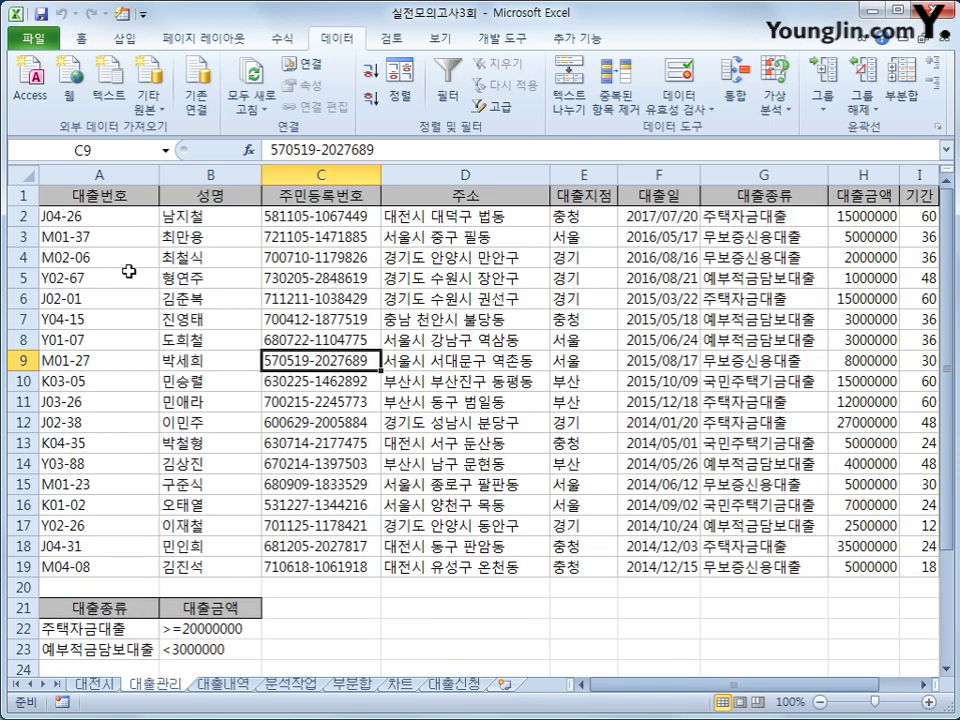
left_click_drag(100, 215, 684, 562)
left_click(78, 39)
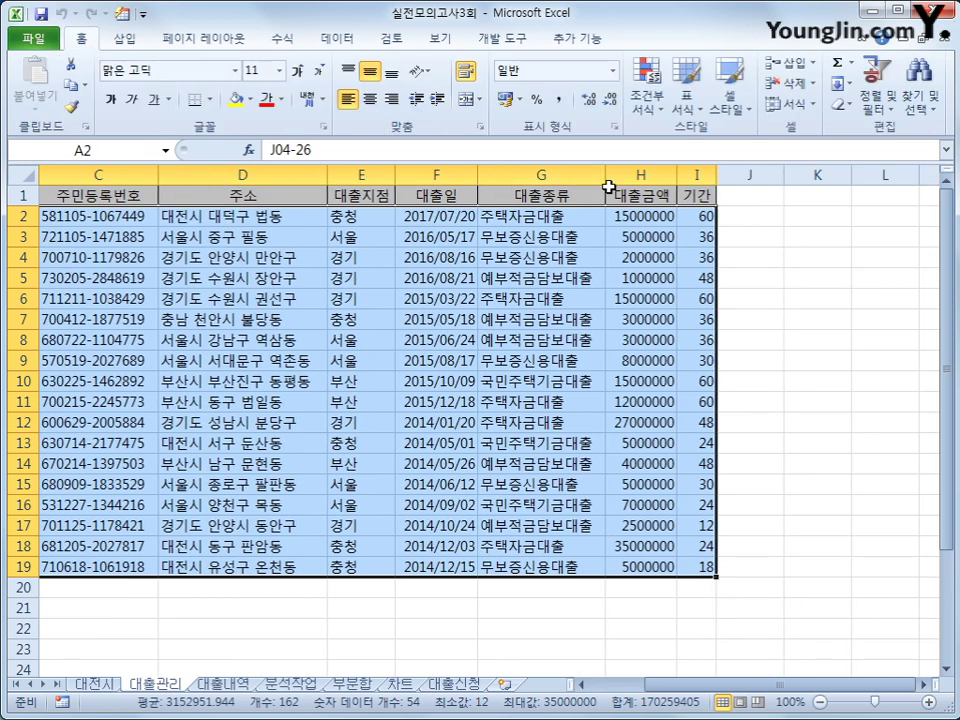
left_click(646, 100)
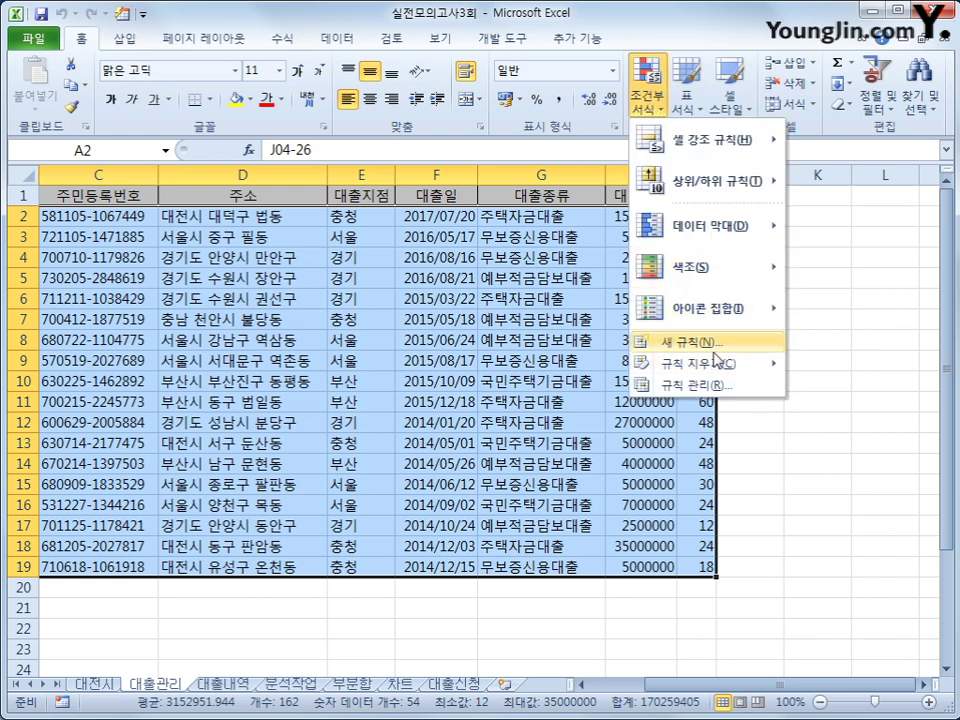
left_click(700, 342)
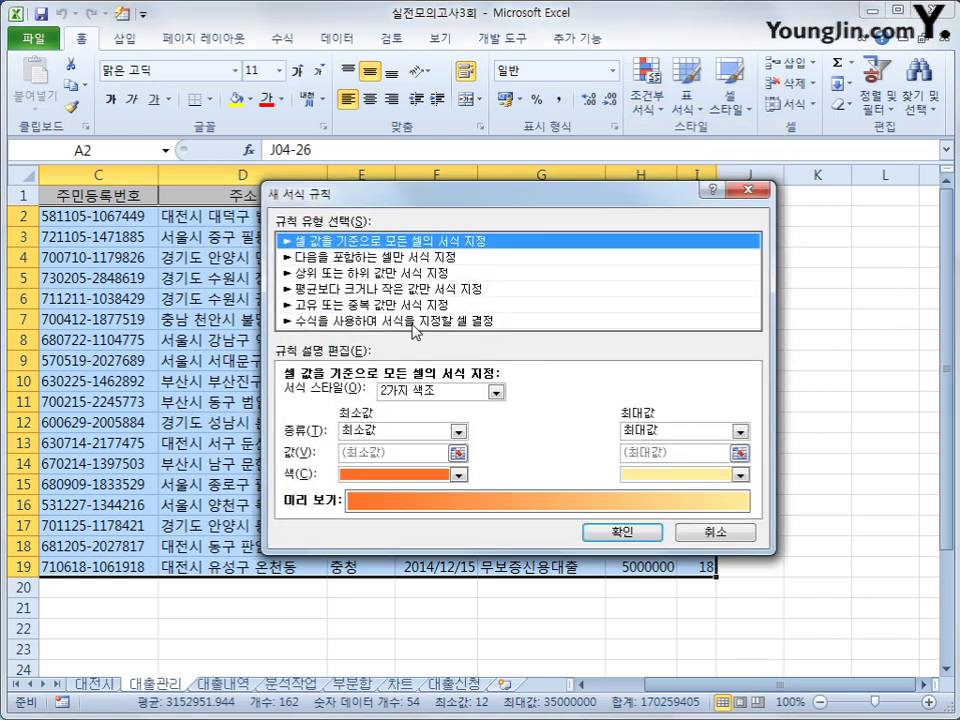
left_click(412, 322)
left_click(386, 397)
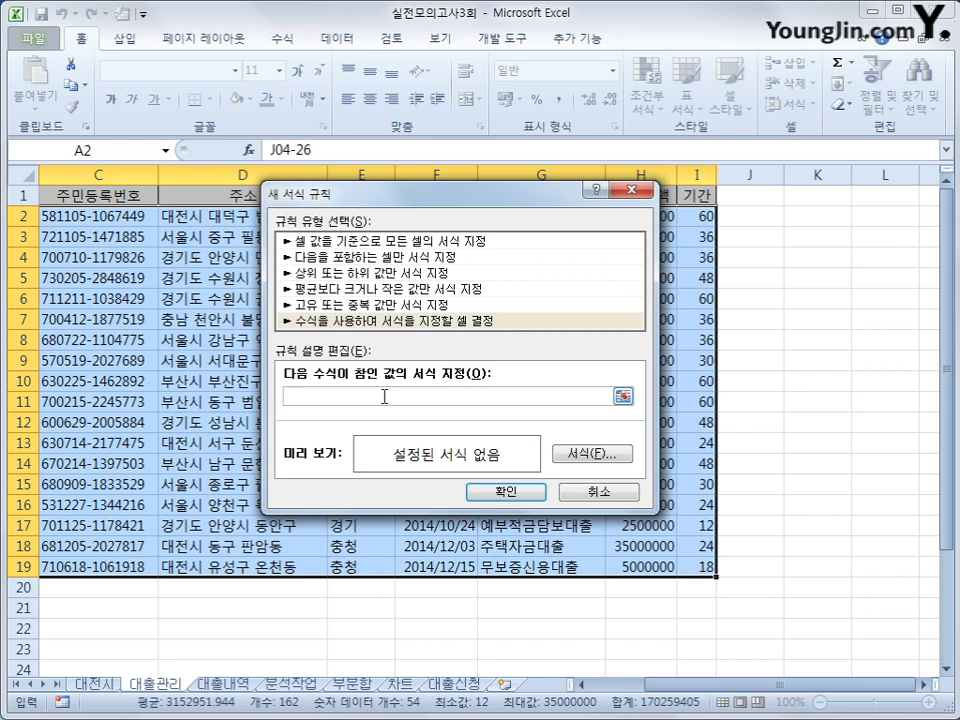
Begin the rule formula with =or(left($D2,3)="부산시", to match addresses starting with 부산시.
type("=Or(")
type("left(")
left_click(217, 220)
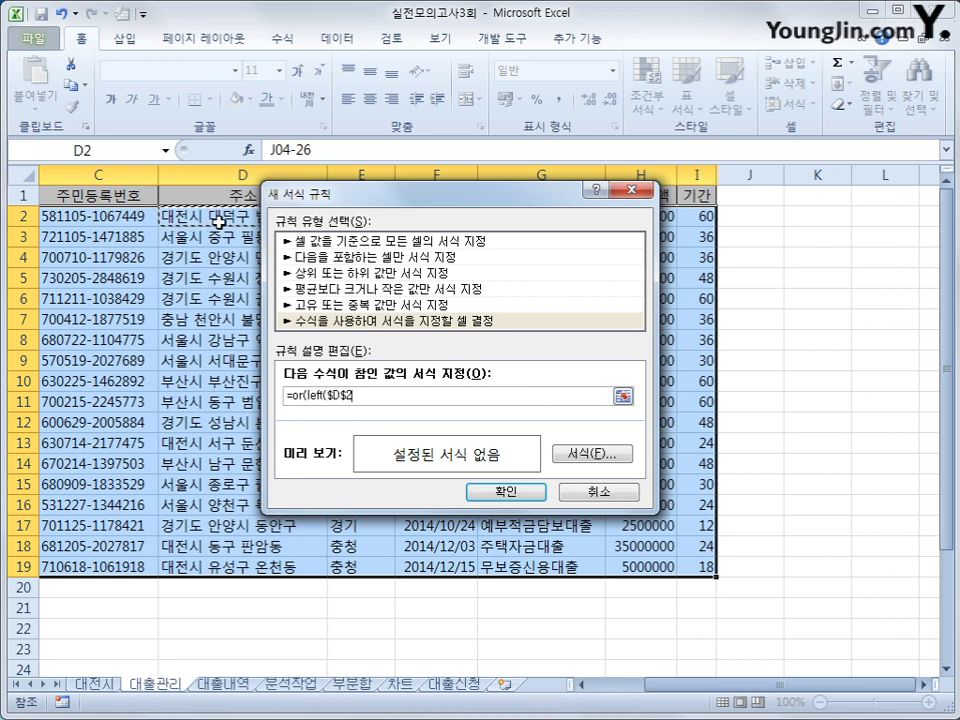
key("F4")
key("F4")
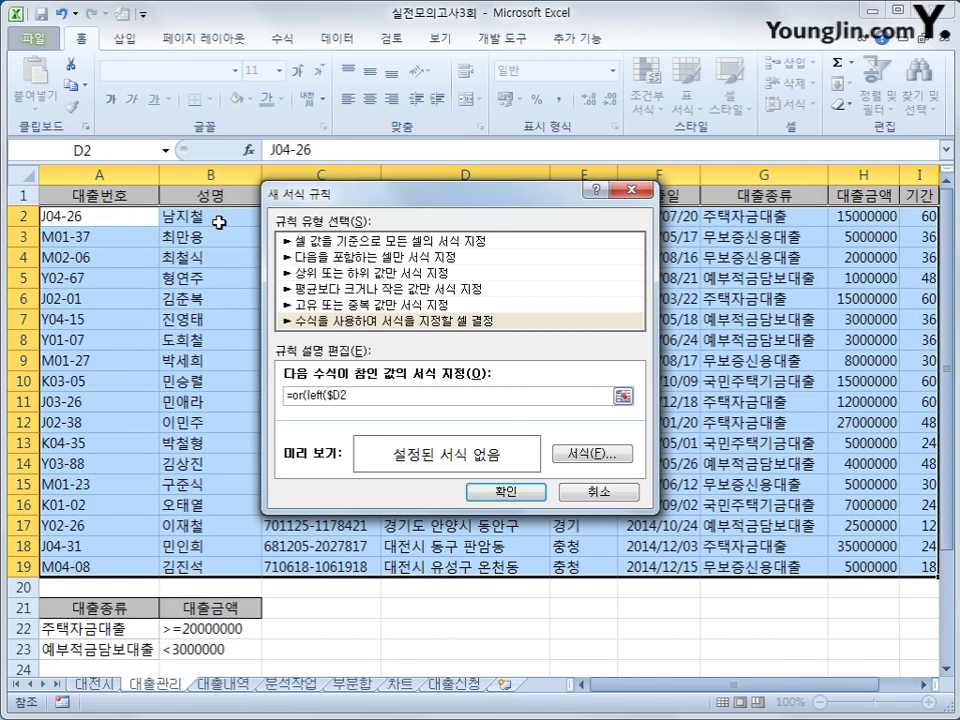
type(",3)=\"")
key("Hangul")
type("뷰")
key("BackSpace")
type("부산시\",")
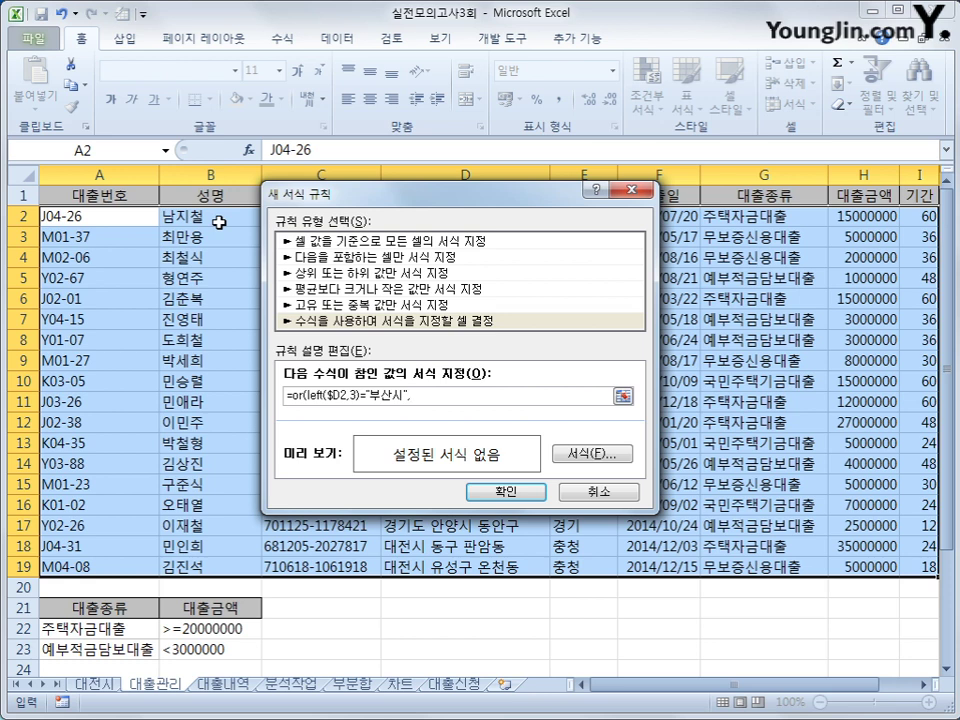
Complete the rule formula with month($F2)=5) so that loans dated in May also match.
type("month(")
left_click_drag(499, 195, 587, 282)
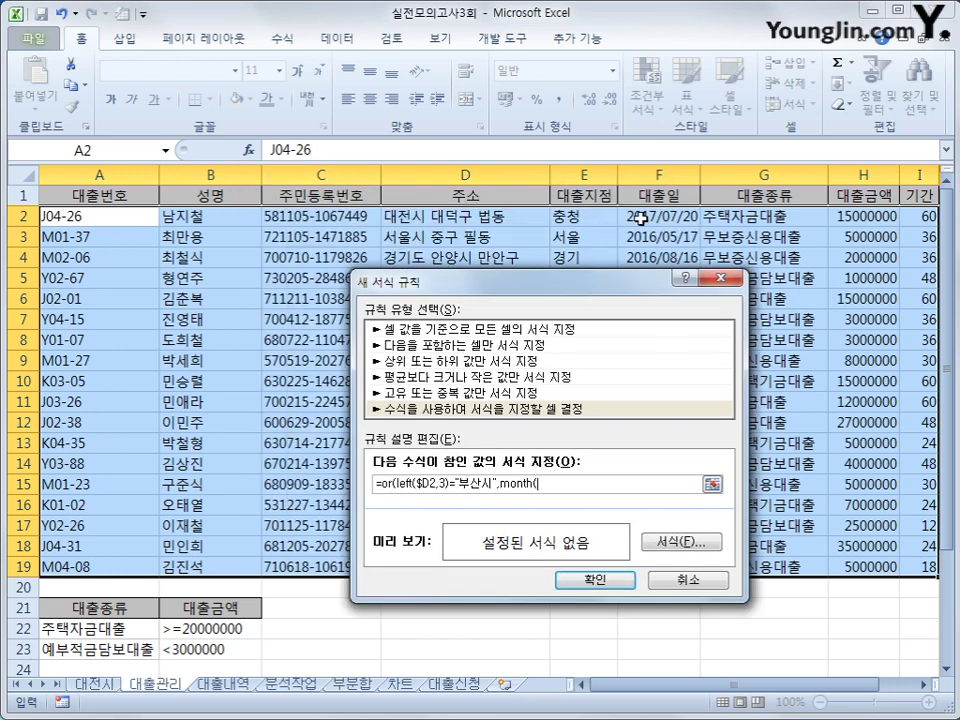
left_click(636, 217)
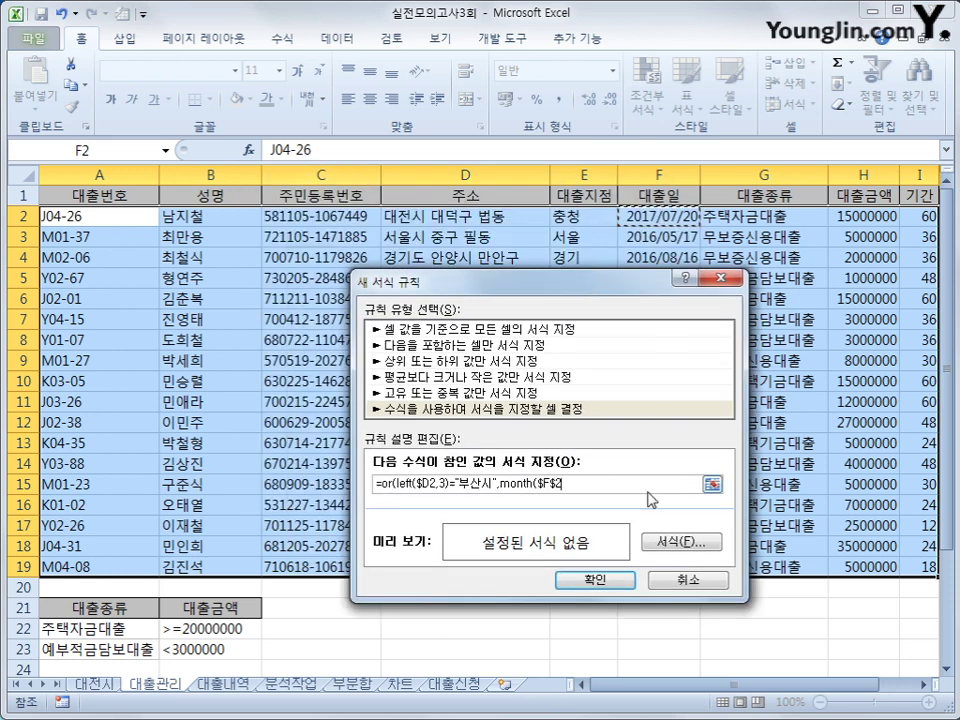
key("F4")
key("F4")
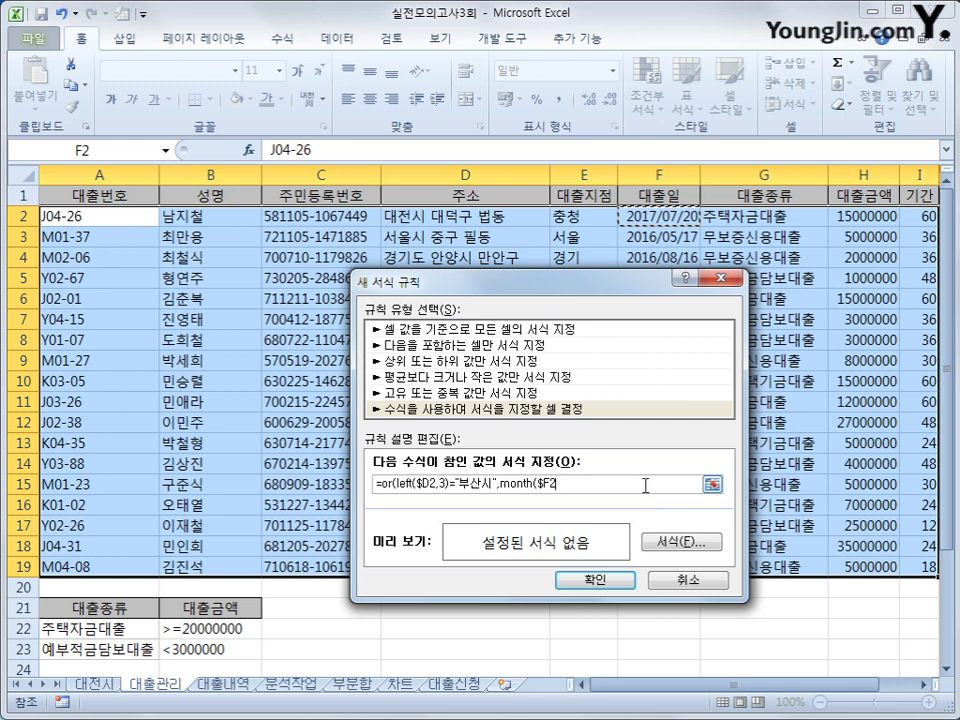
type(")=")
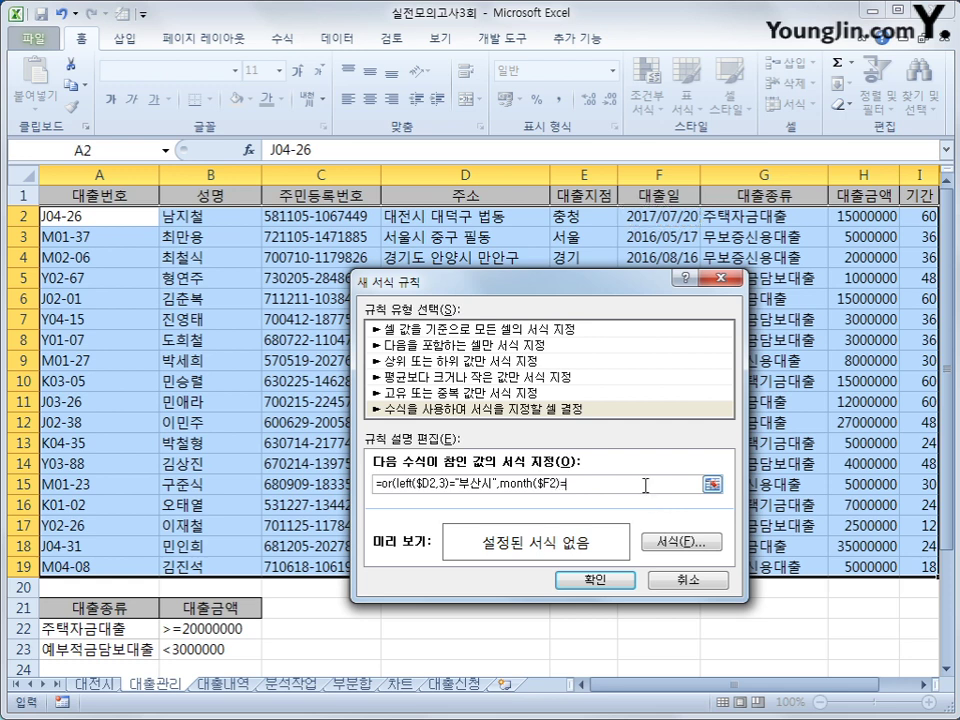
type("5)")
Give the rule a yellow background fill and apply it to the loan records.
left_click(699, 550)
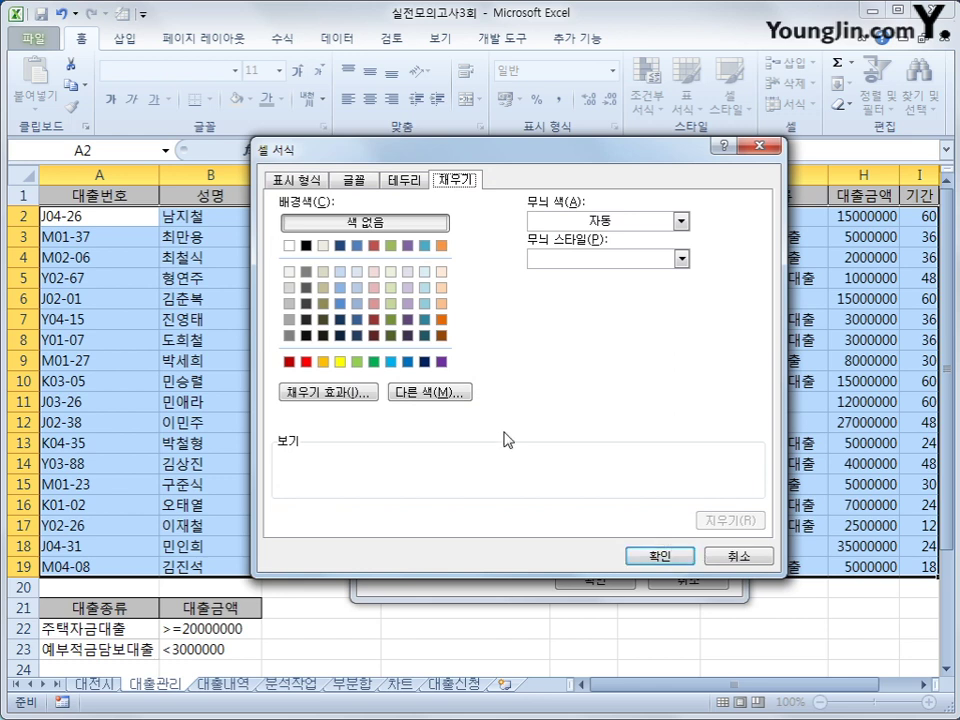
left_click(340, 363)
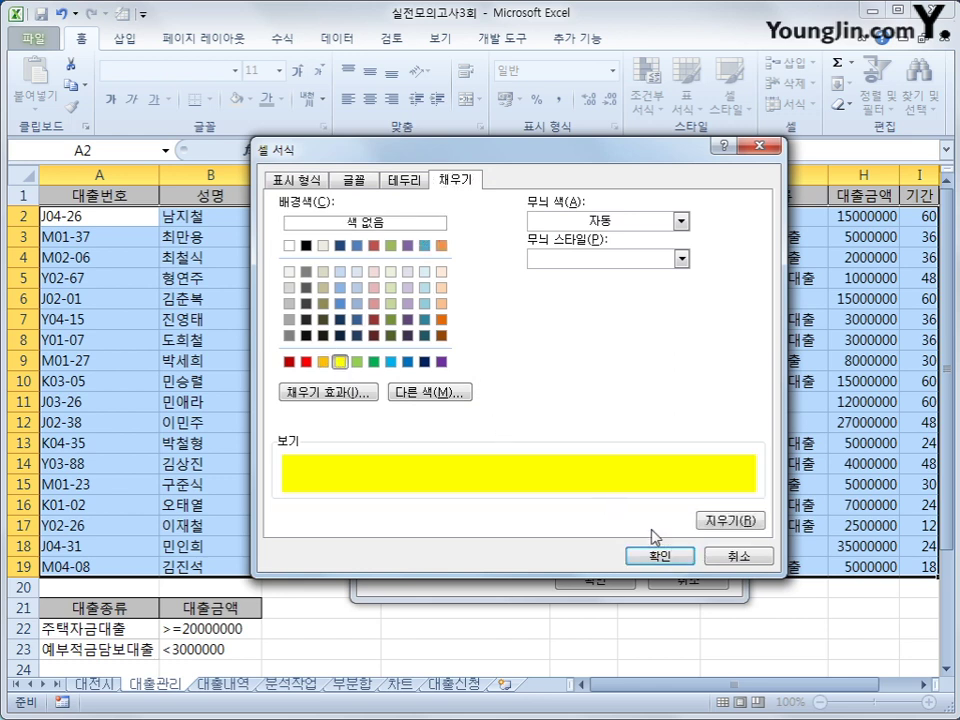
left_click(661, 557)
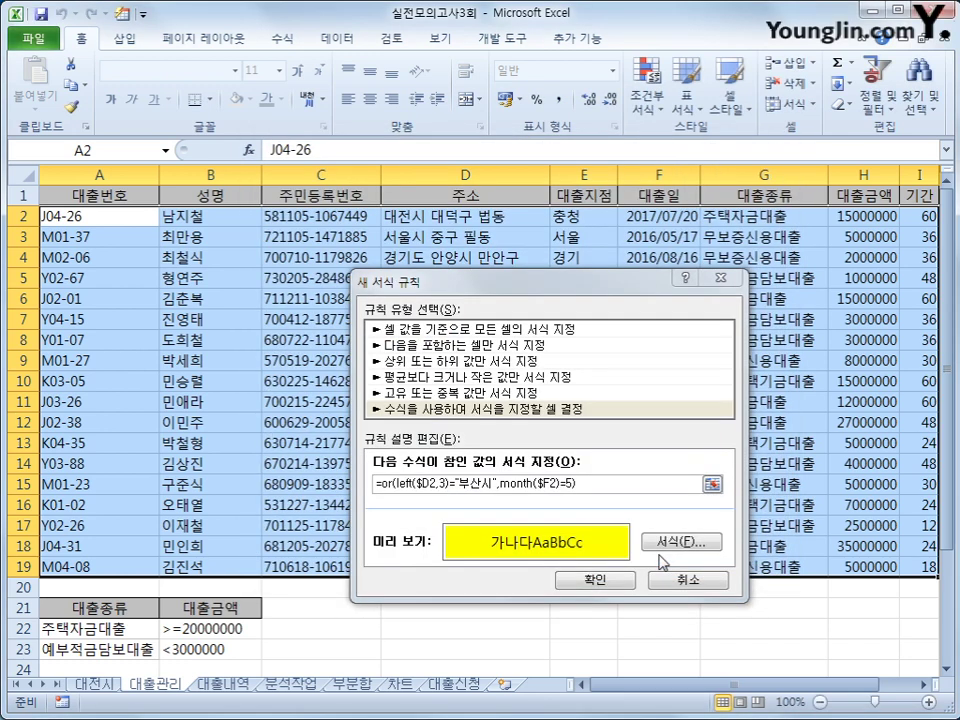
left_click(590, 579)
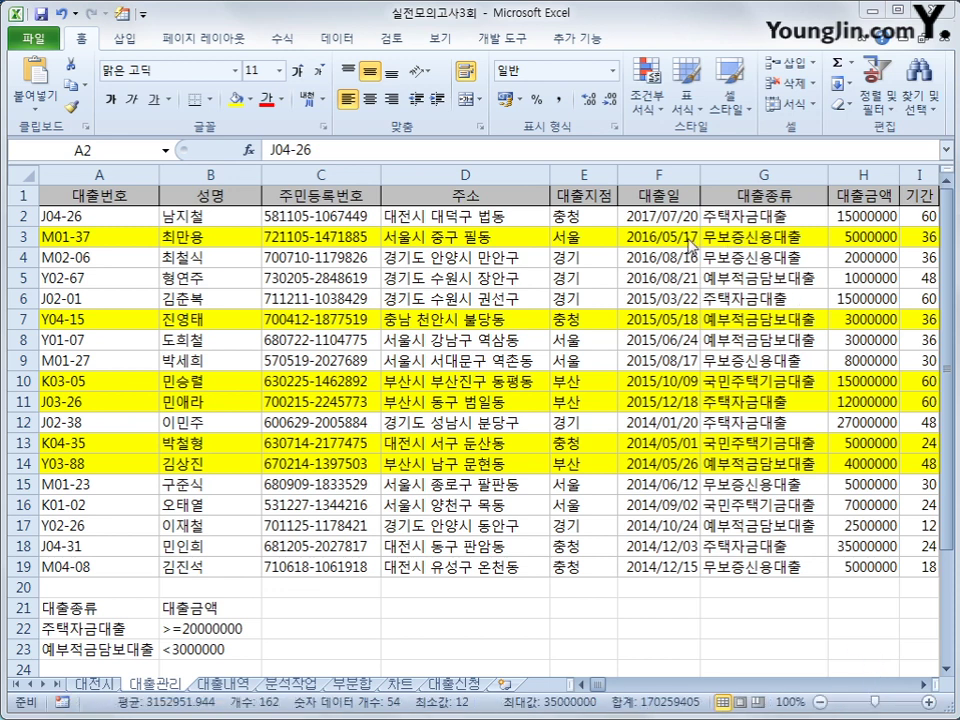
Set the whole loan table with its headers, A1:I19, as the print area.
key("ctrl+shift+Right")
key("ctrl+shift+Down")
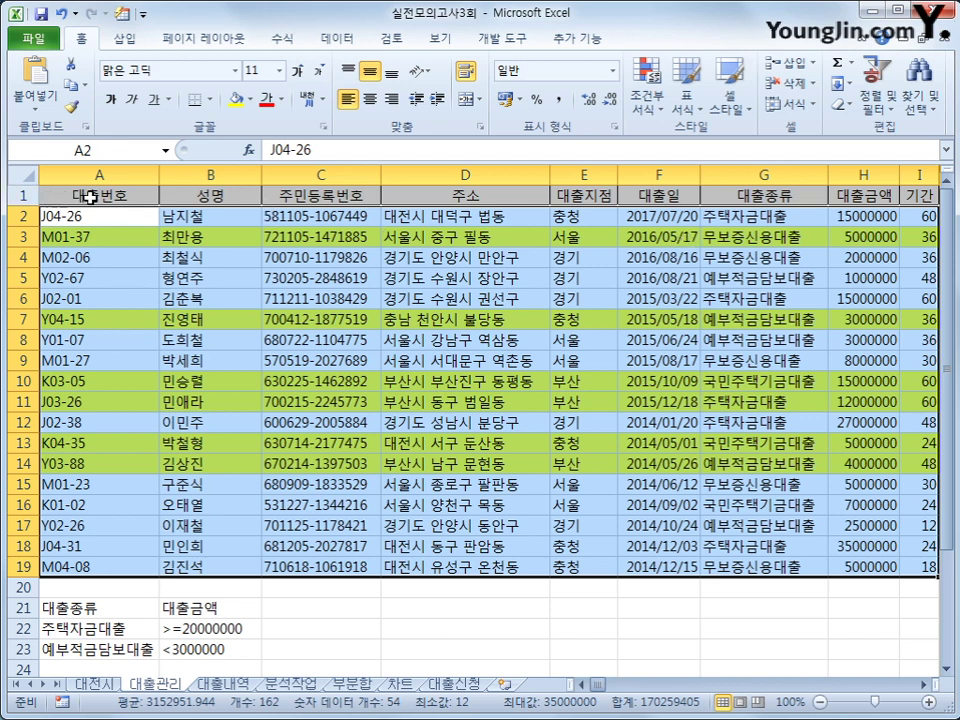
left_click_drag(100, 194, 697, 577)
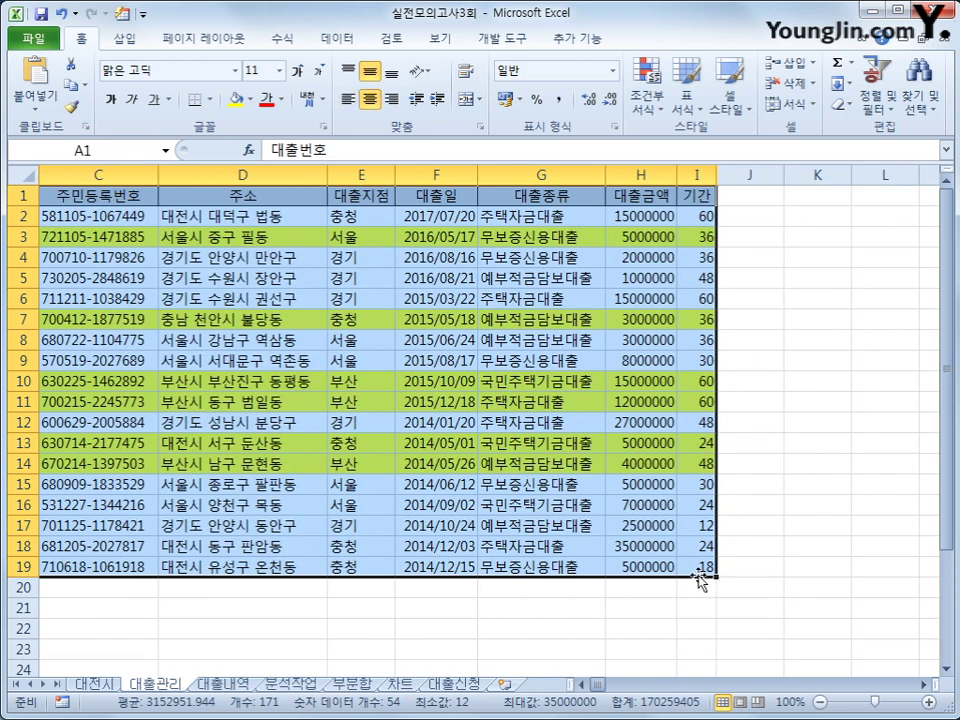
left_click_drag(590, 690, 584, 690)
left_click(205, 40)
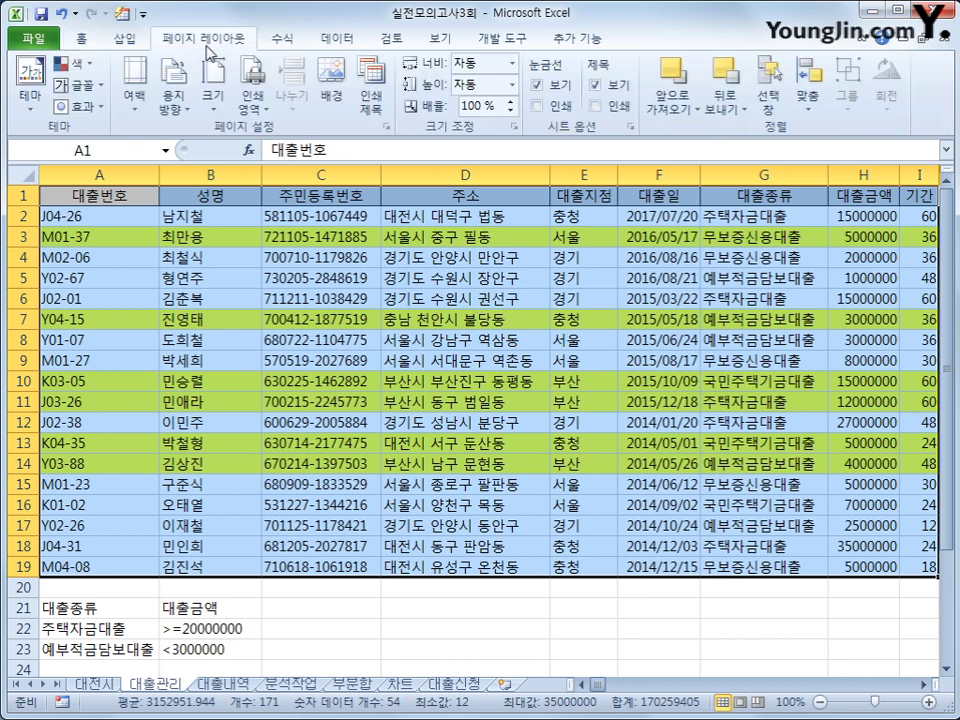
left_click(263, 112)
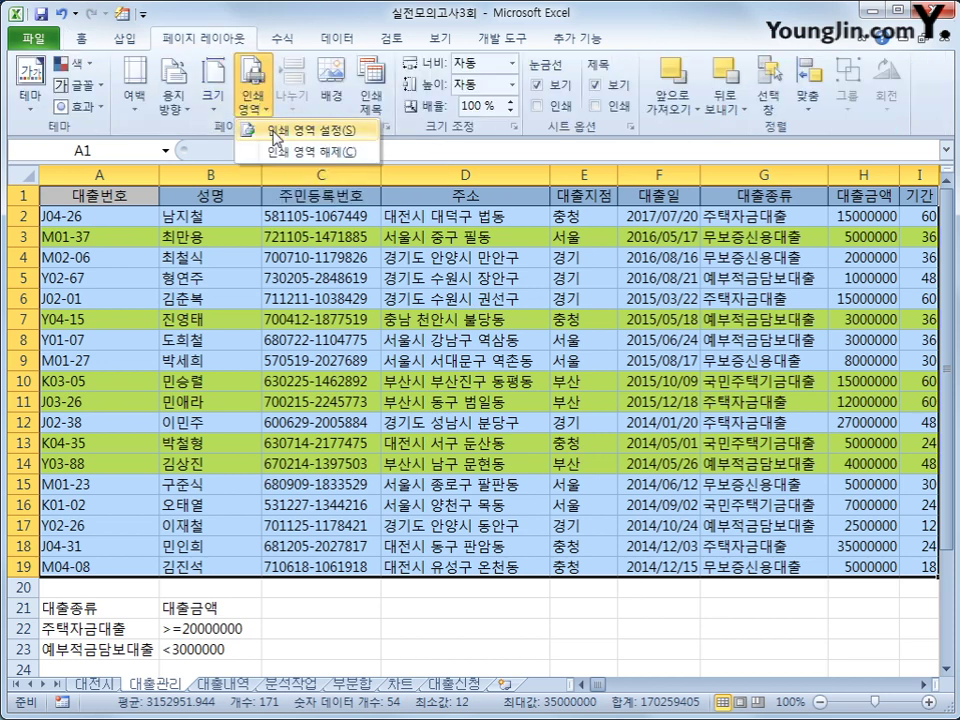
left_click(276, 137)
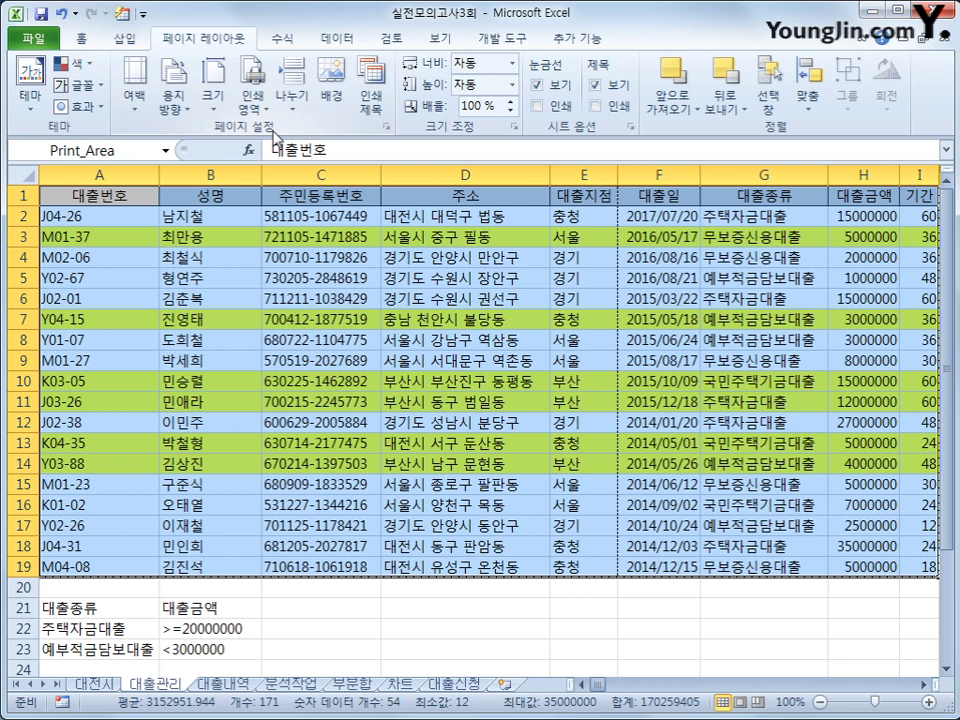
Set the page orientation to landscape (가로) and centre the printout horizontally and vertically on the page.
left_click(180, 105)
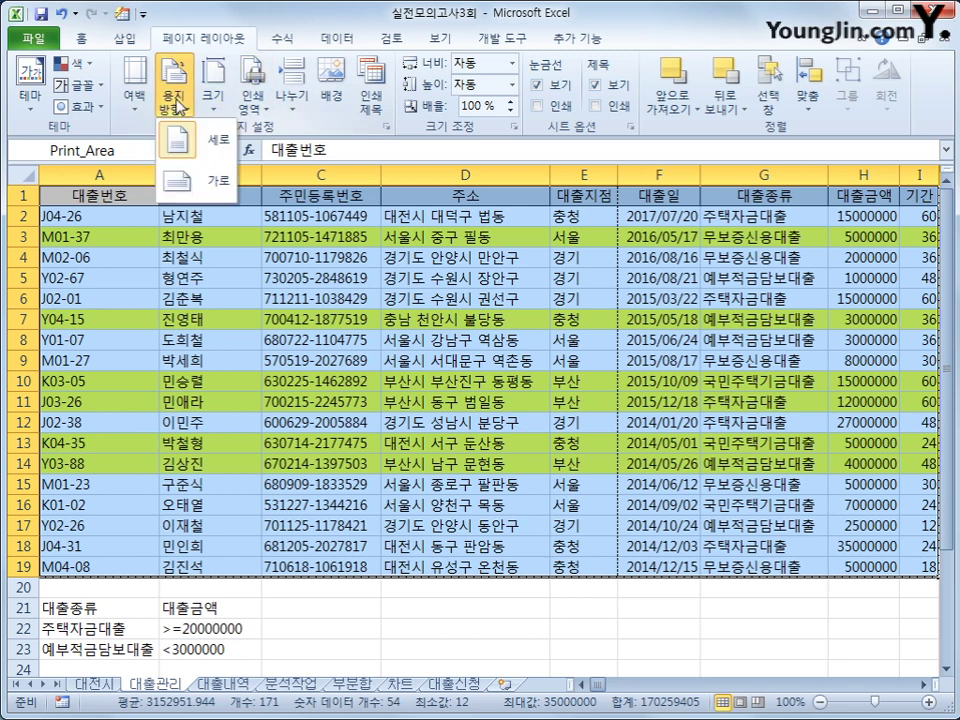
left_click(224, 185)
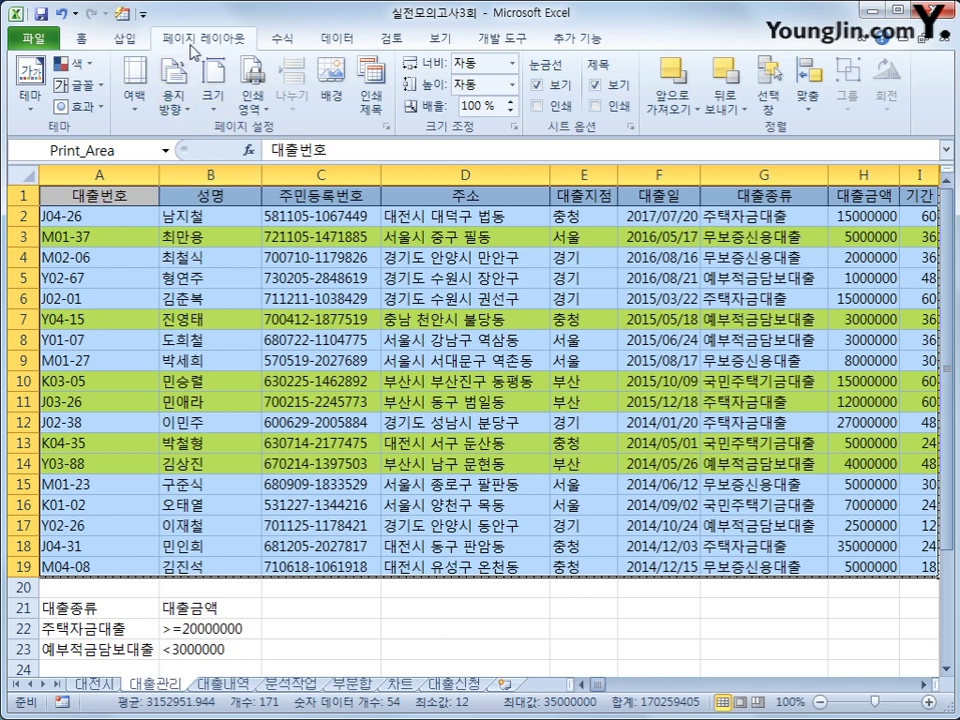
left_click(386, 127)
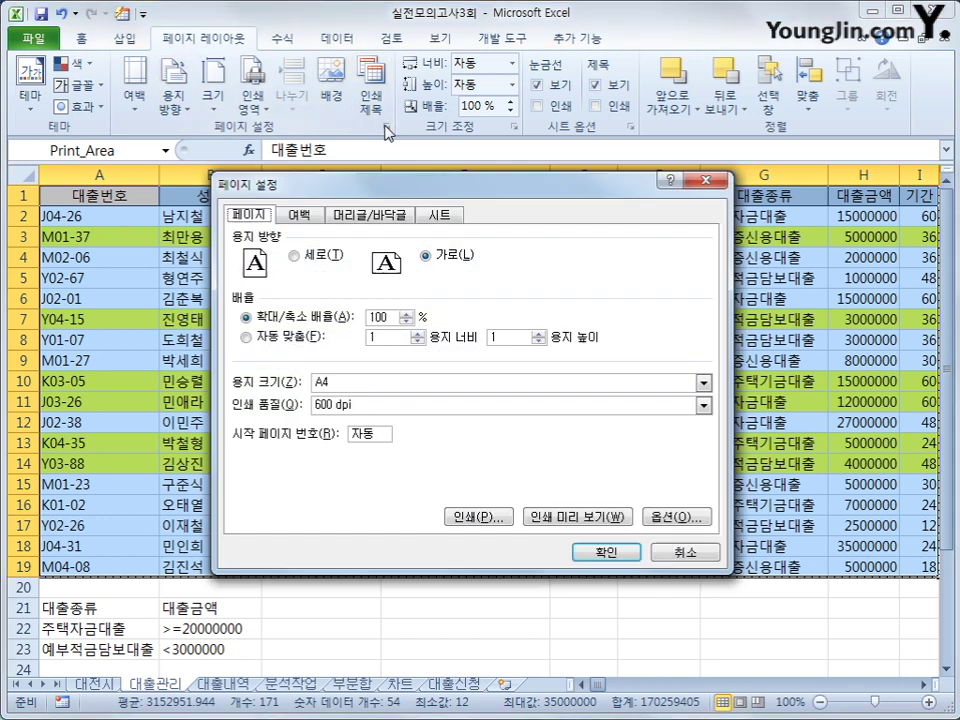
left_click(314, 218)
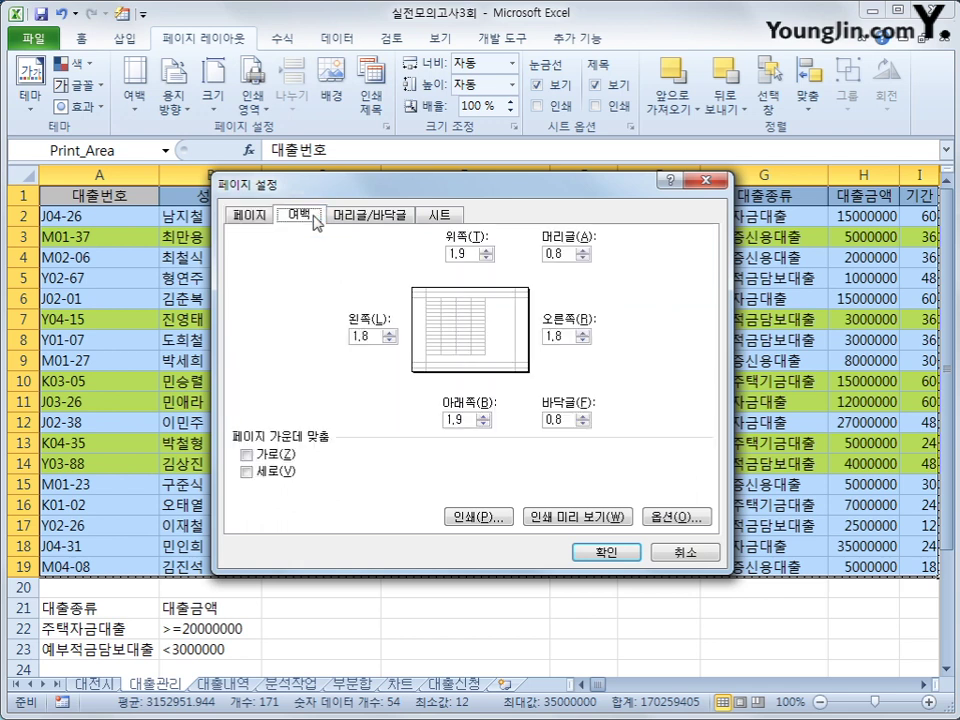
left_click(272, 455)
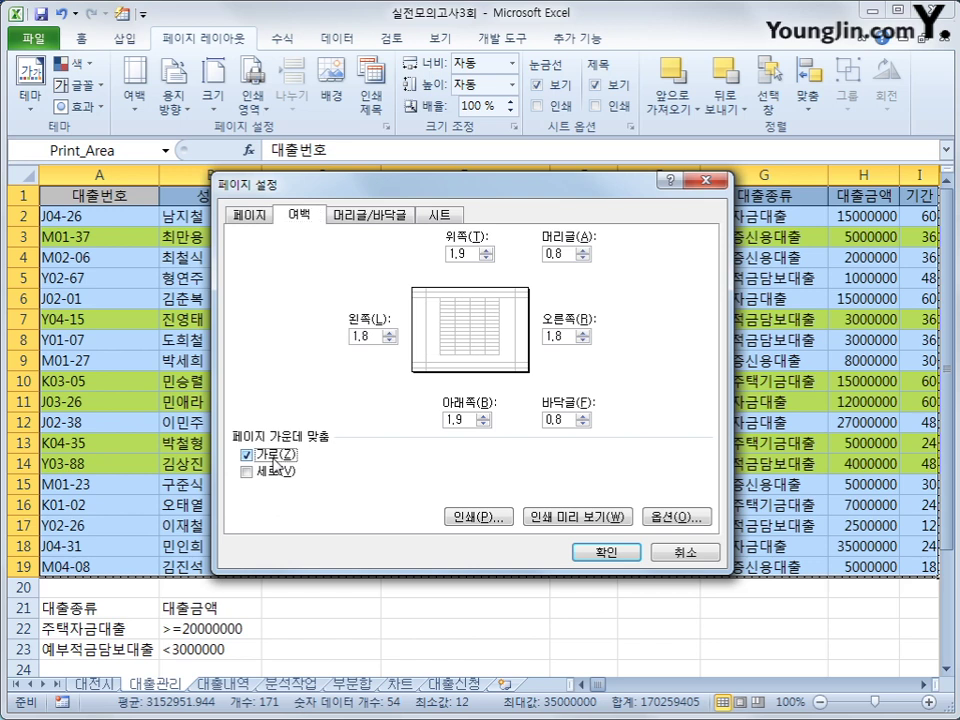
left_click(274, 472)
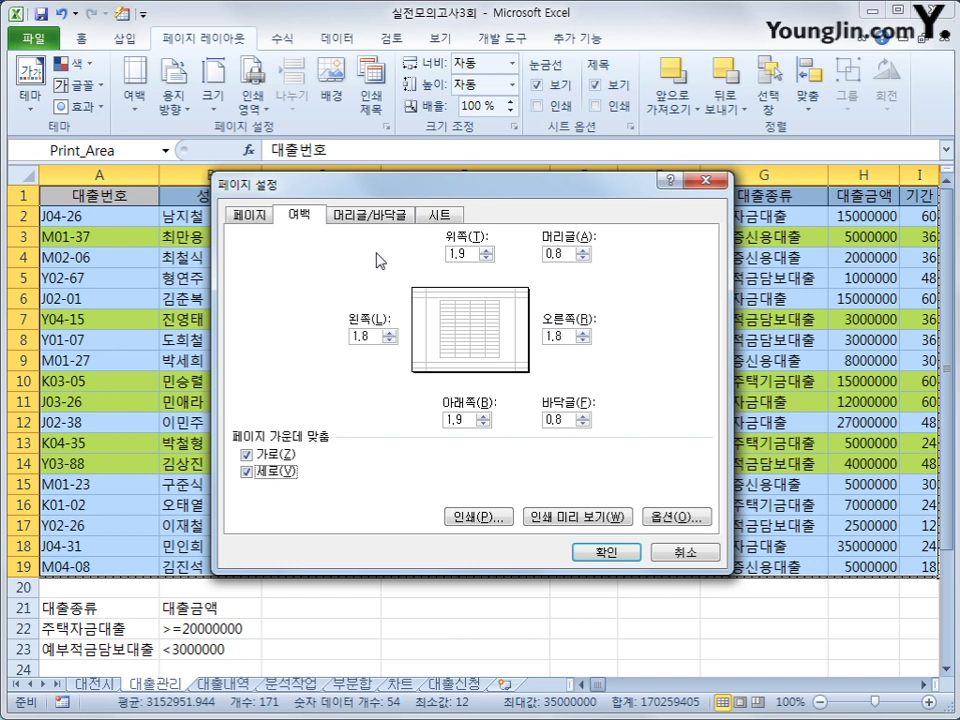
Add a custom footer with "출력일 : " followed by the current date field in its right section.
left_click(381, 216)
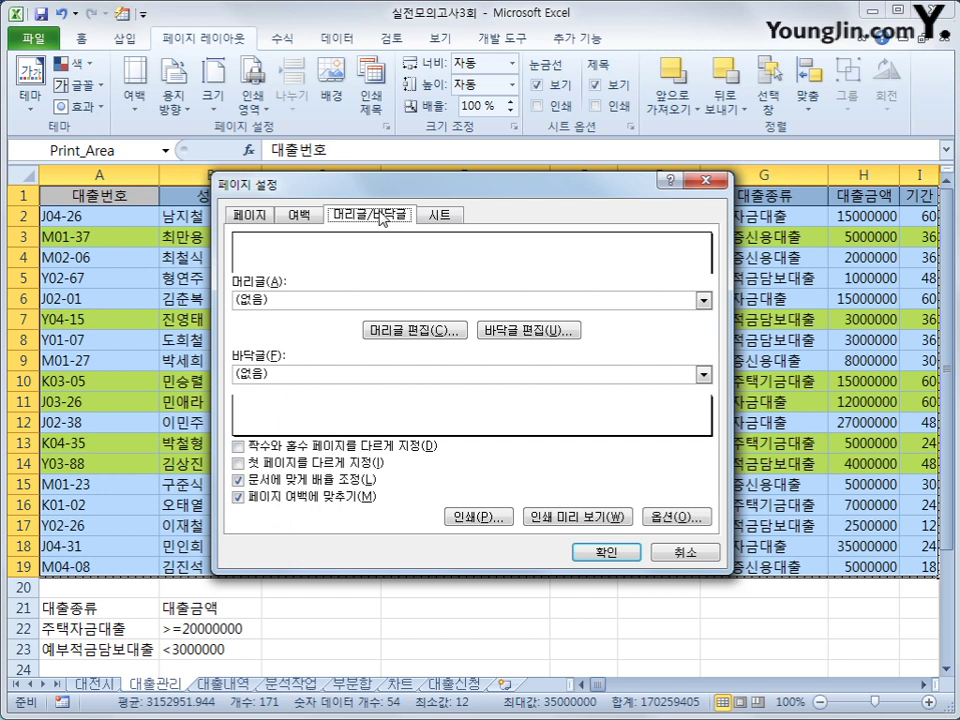
left_click(527, 342)
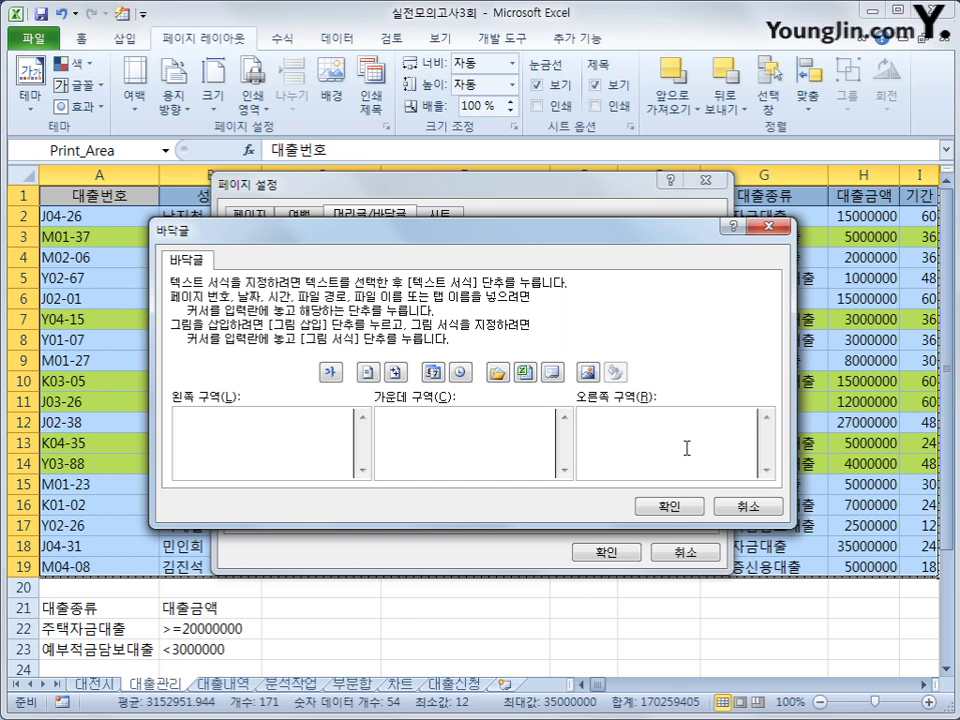
type("출력이ㄹ :")
left_click(432, 375)
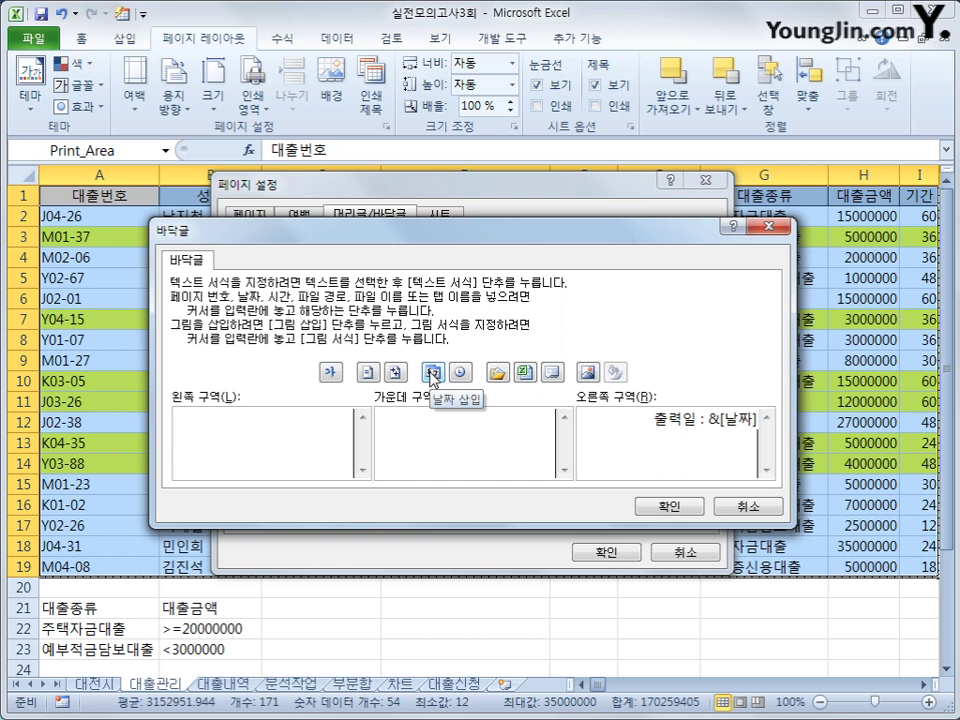
left_click(662, 507)
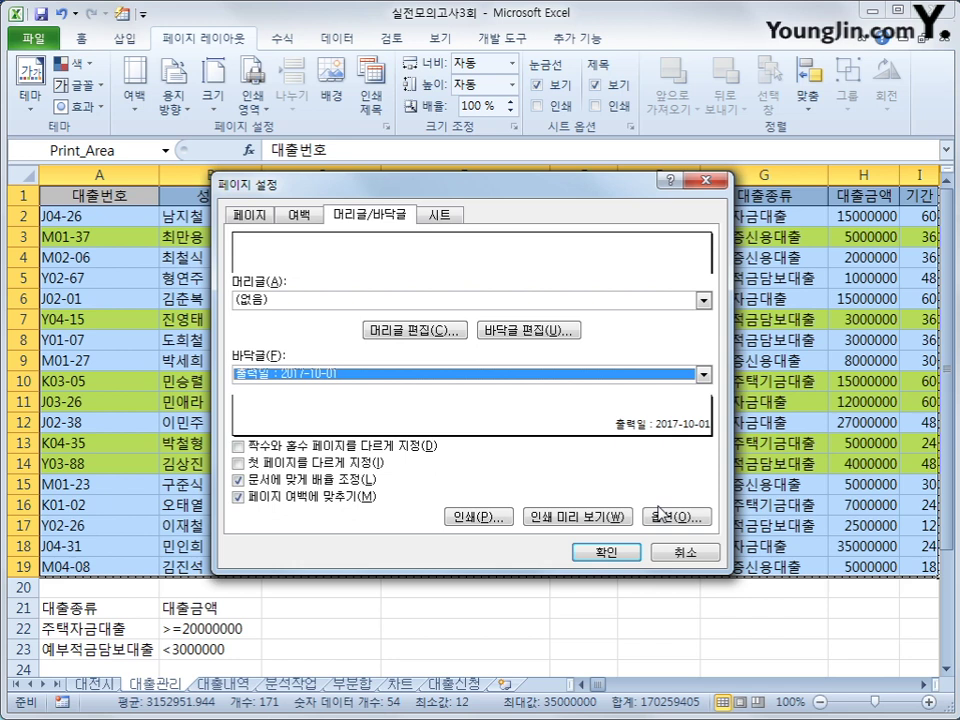
Set row 1 ($1:$1) as the repeating print title row and open the print preview.
left_click(444, 222)
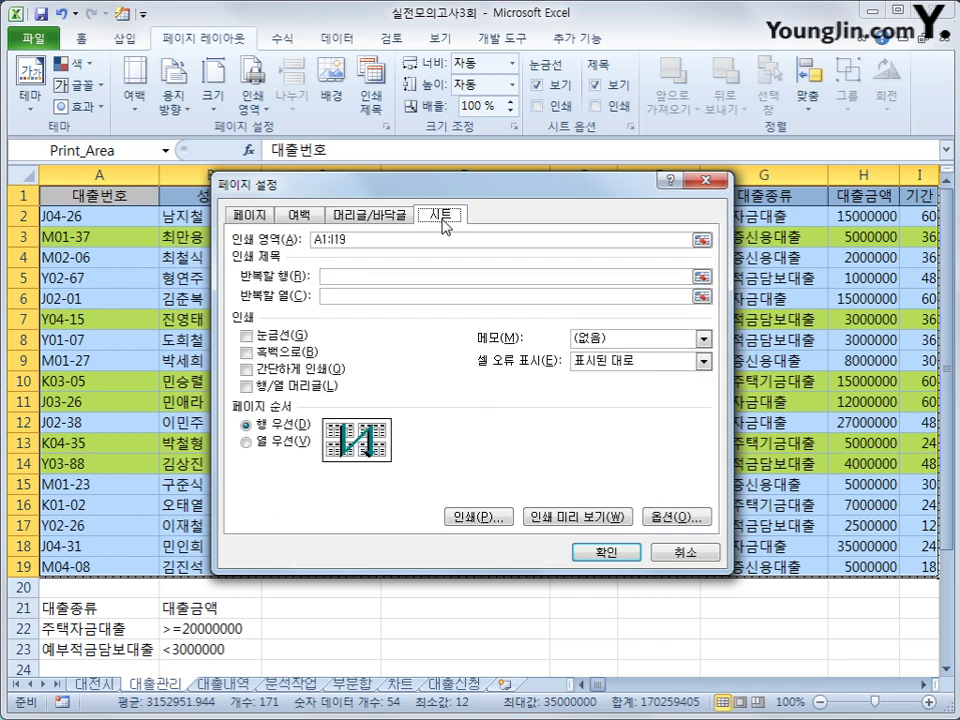
left_click(382, 280)
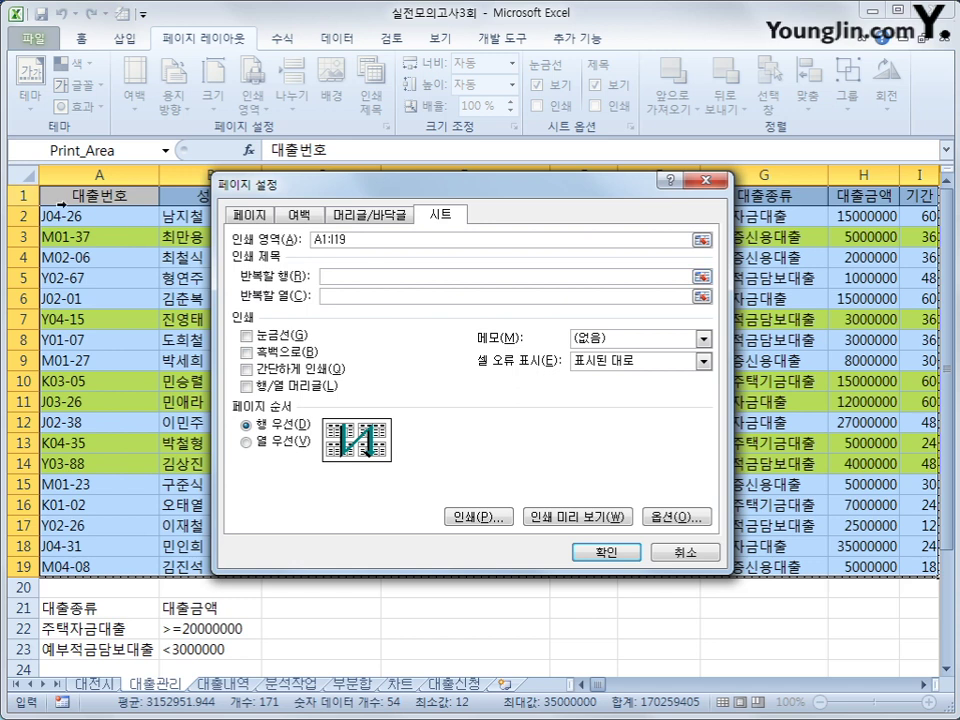
left_click(22, 195)
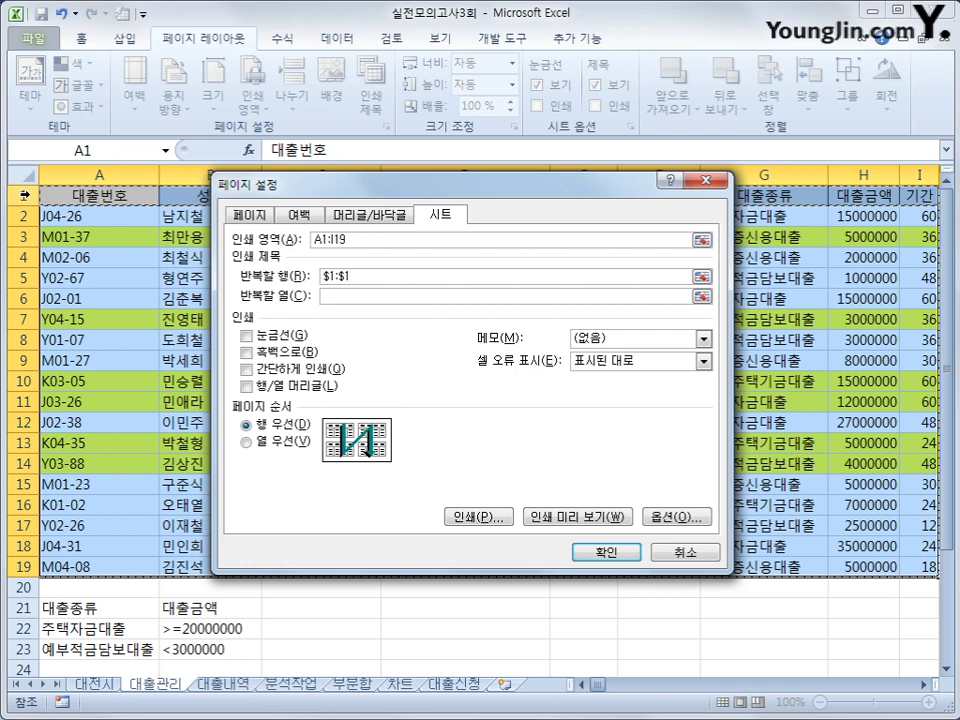
left_click(600, 516)
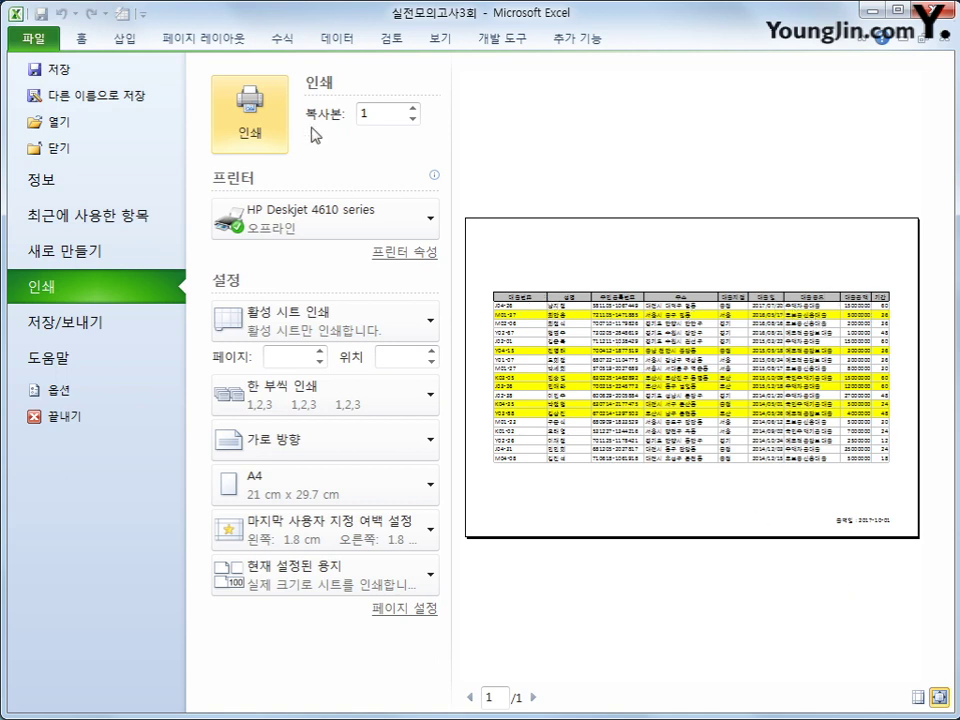
Return to the sheet and review the loan sheet's page, margin, header/footer and print-title settings, leaving them as they are.
left_click(182, 38)
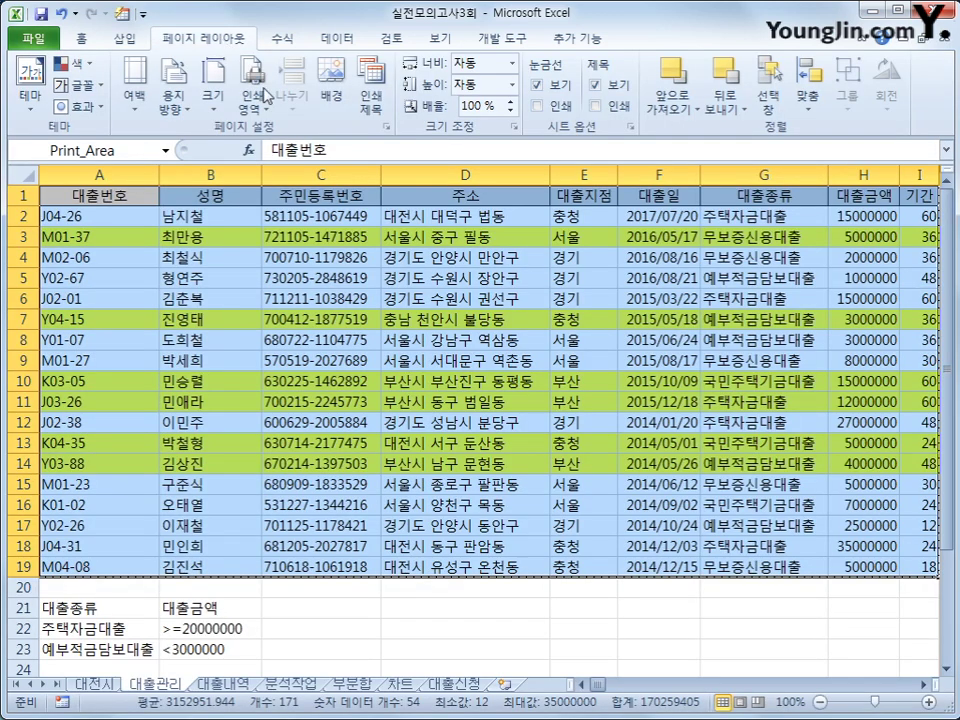
left_click(386, 126)
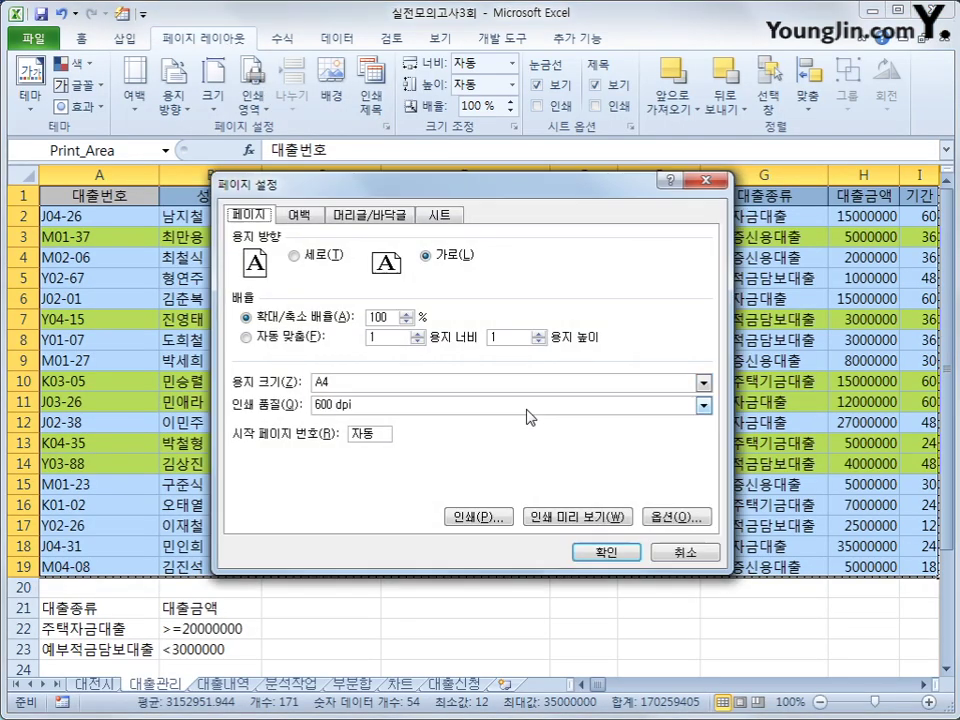
left_click(300, 216)
left_click(352, 222)
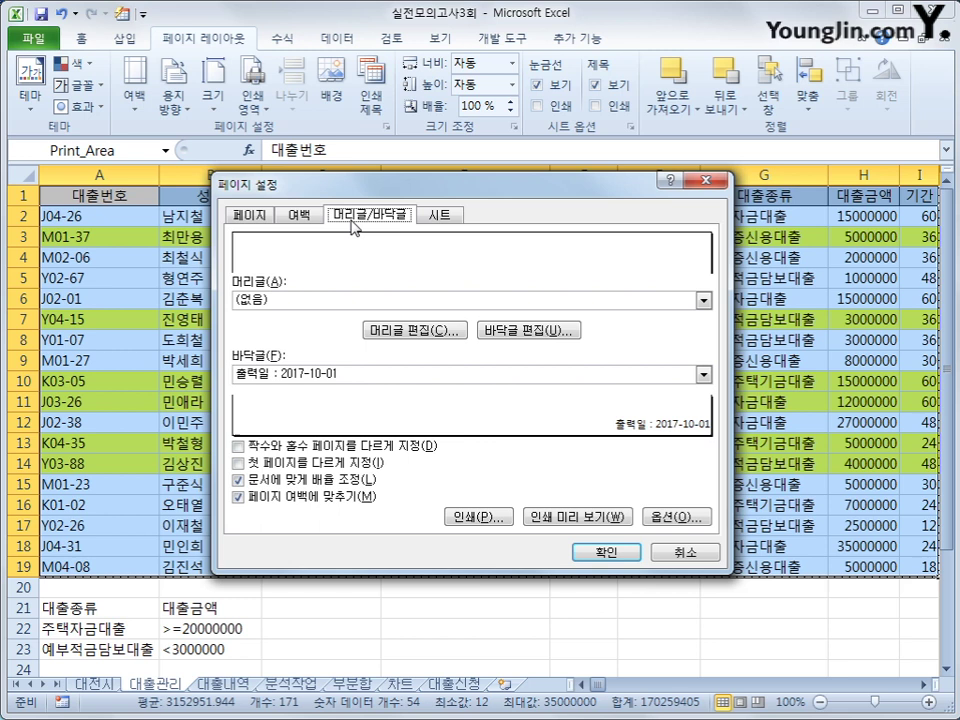
left_click(438, 216)
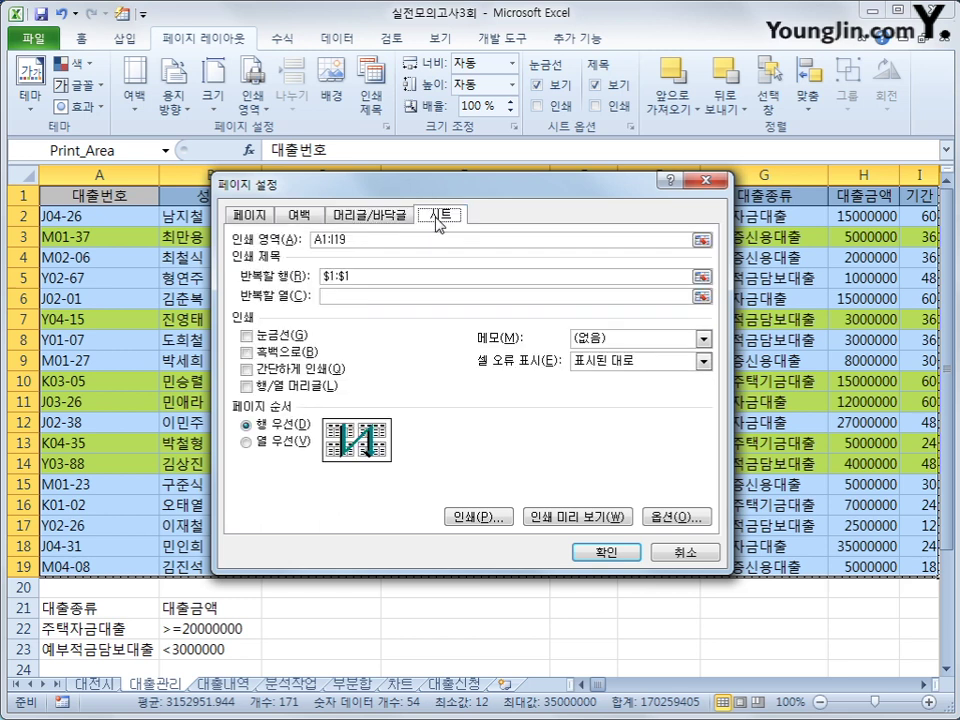
left_click(594, 552)
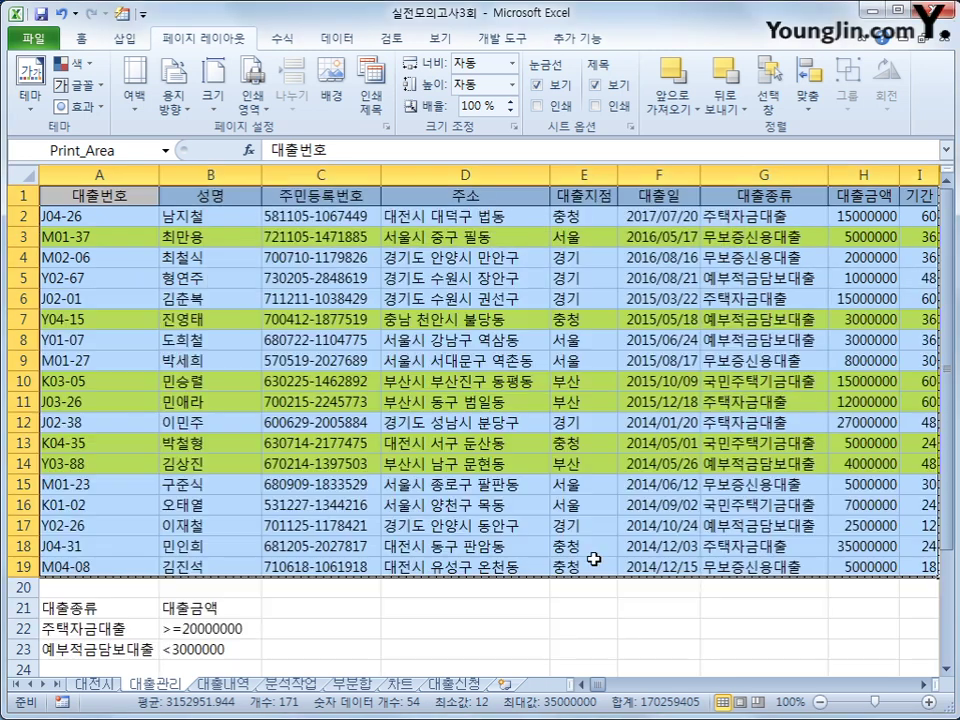
left_click(80, 197)
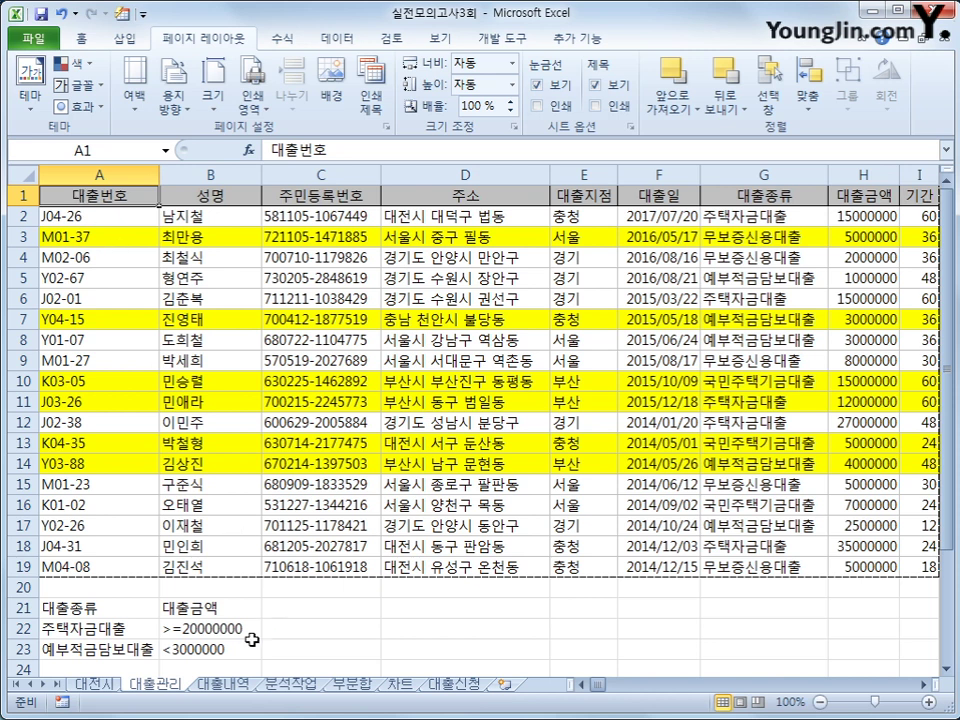
On the 대출내역 sheet, fill G2:H5 of [표2] with the array formula =TRANSPOSE(B2:E3).
left_click(224, 684)
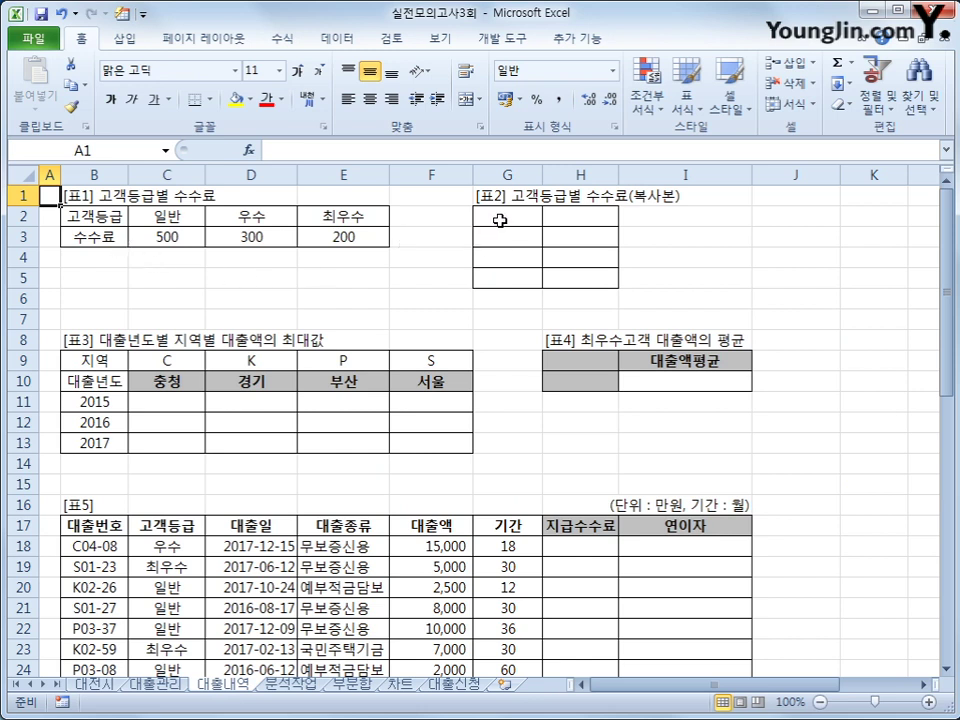
left_click_drag(500, 220, 551, 274)
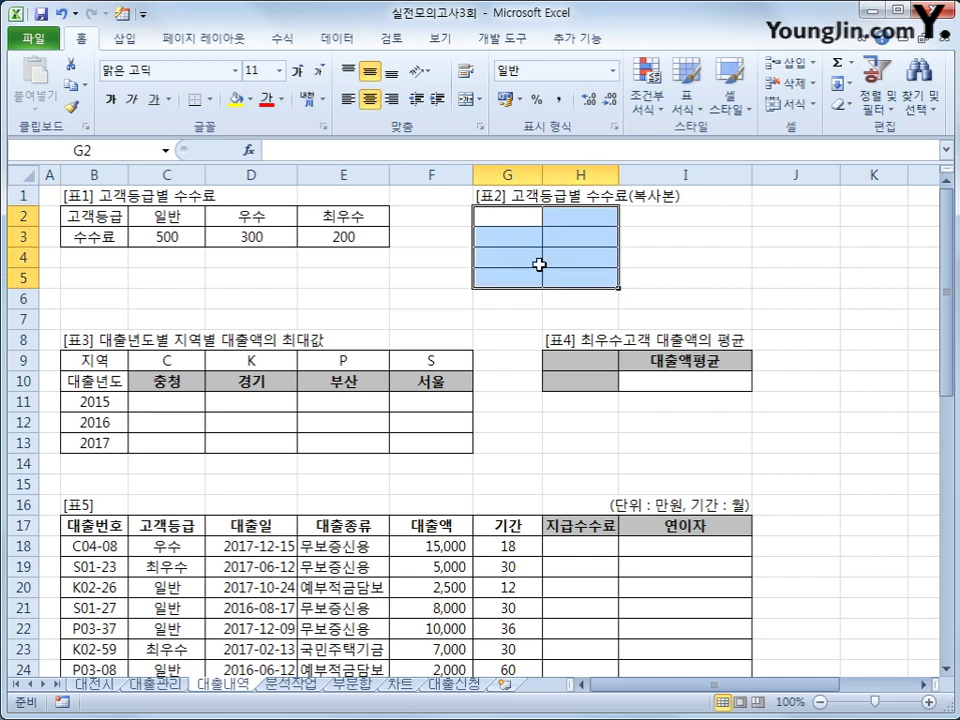
type("=")
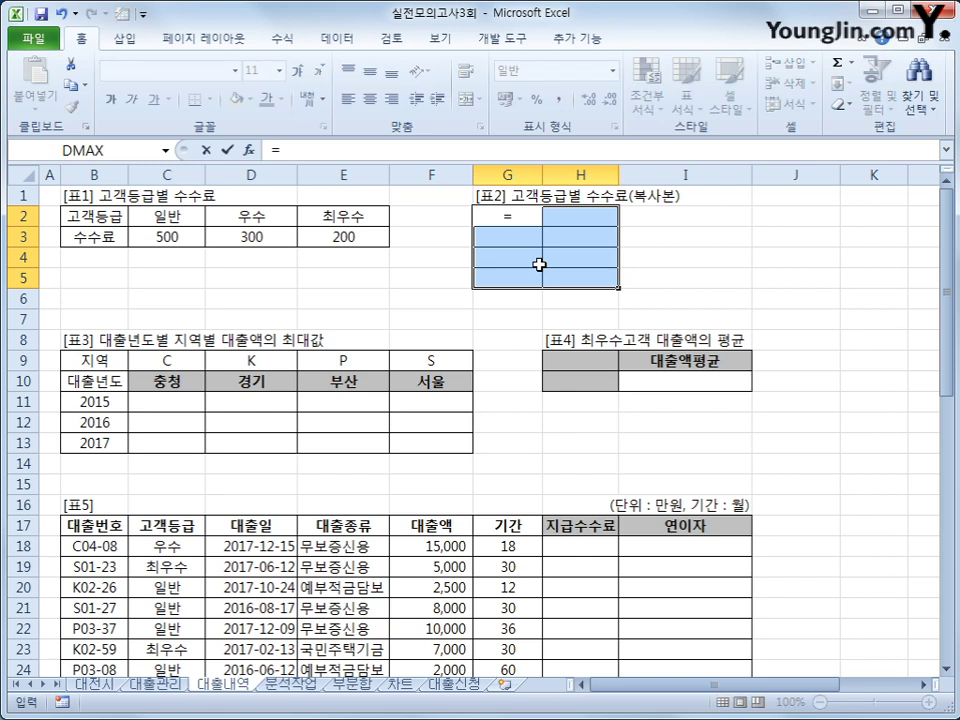
type("tr")
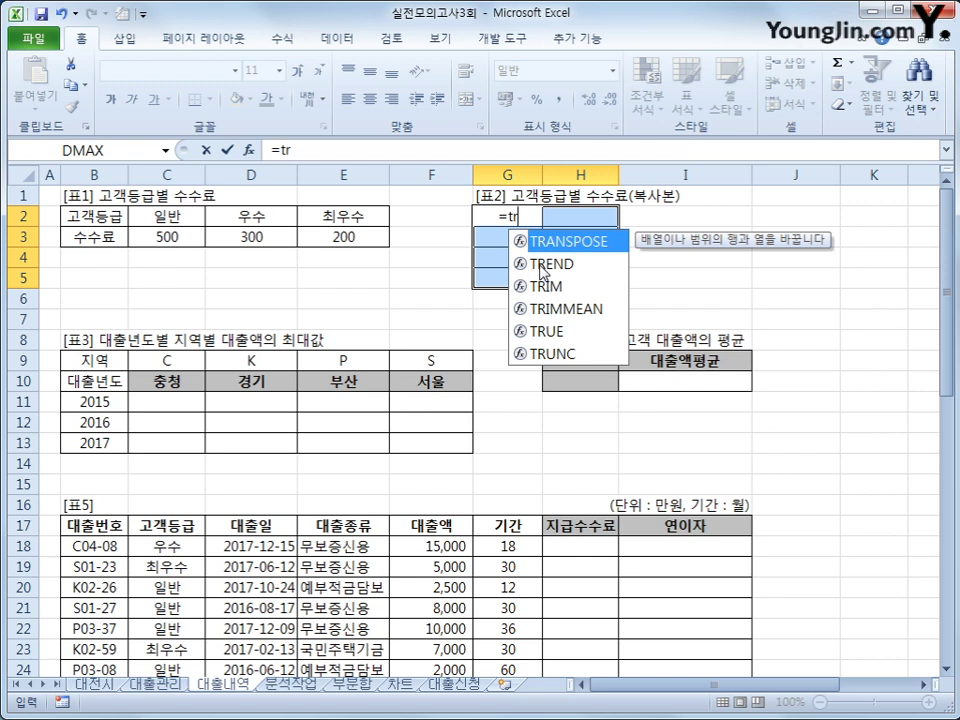
key("Tab")
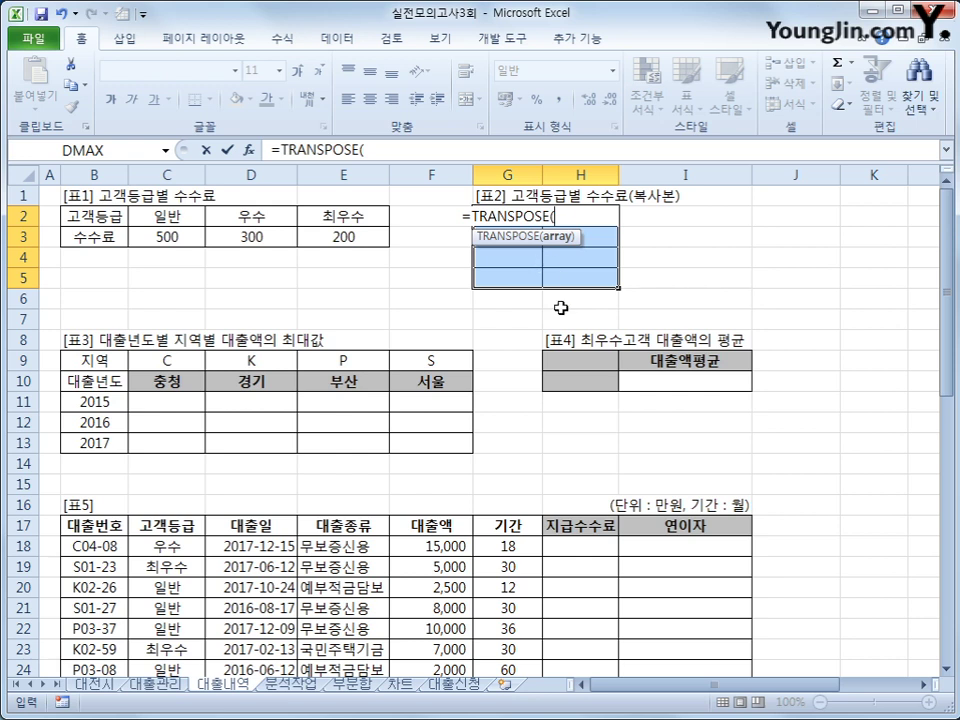
left_click_drag(105, 217, 317, 238)
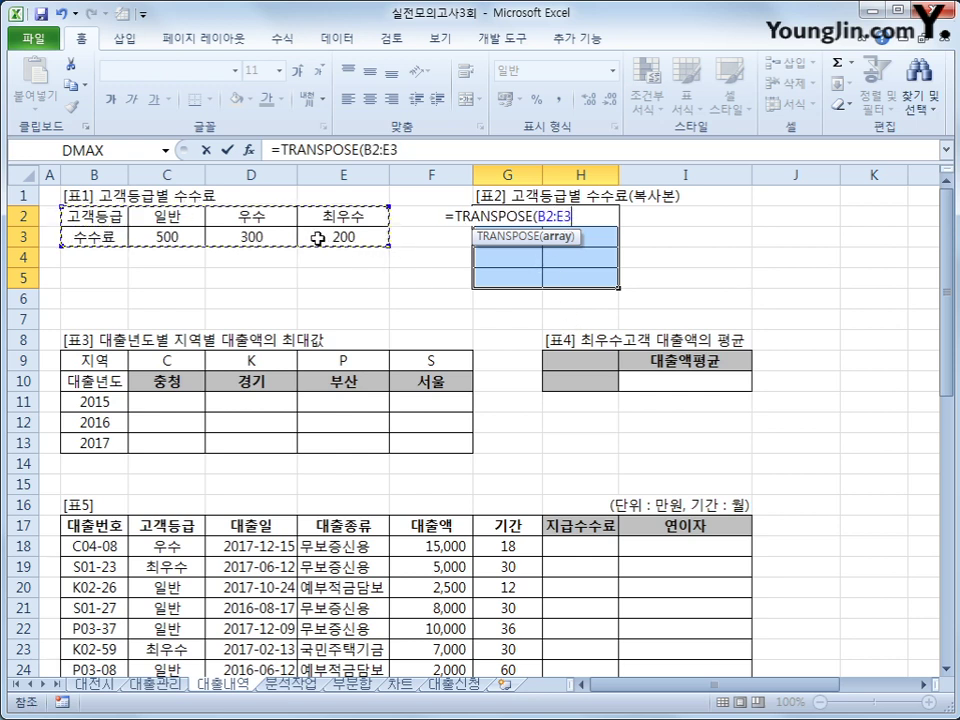
type(")")
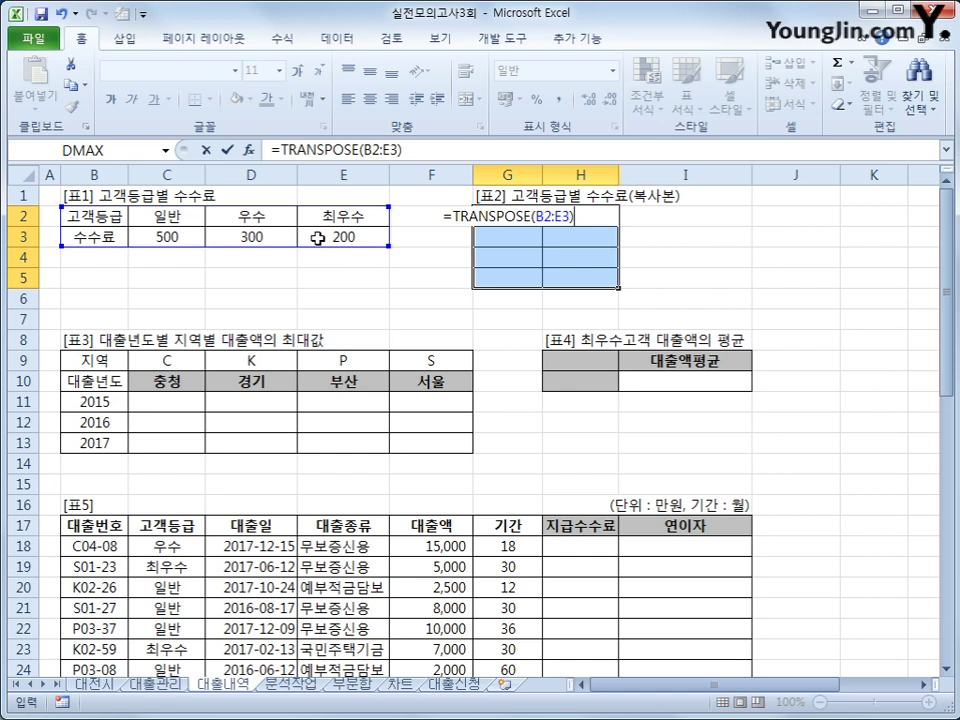
key("ctrl+shift+Return")
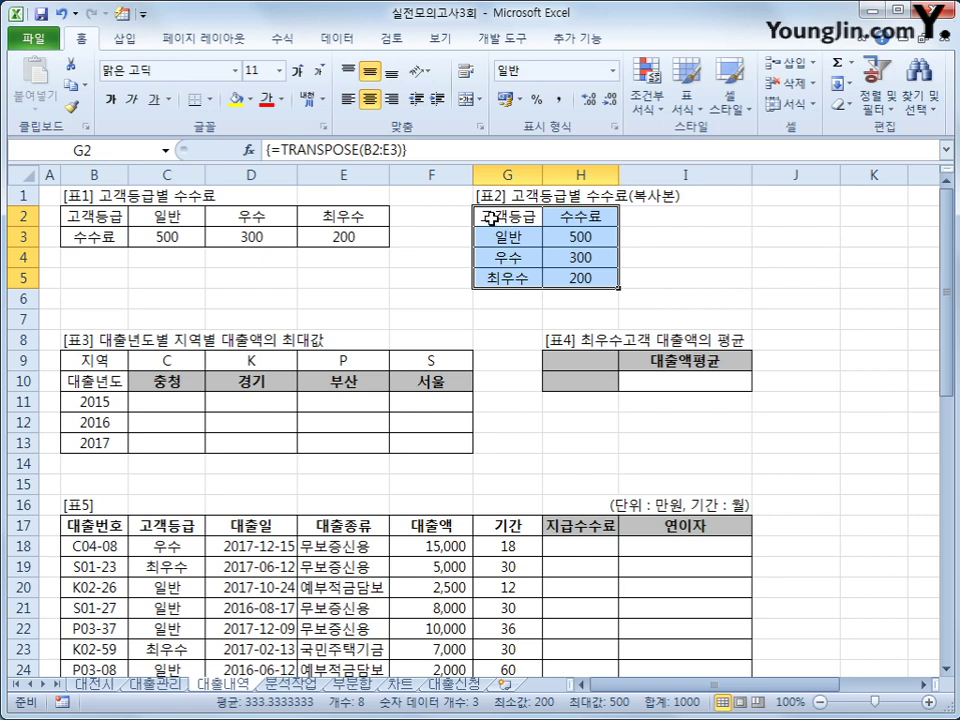
In C11 of [표3], begin a MAX formula with the loan-year condition YEAR($D$18:$D$44)=$B11.
left_click(167, 386)
left_click(190, 402)
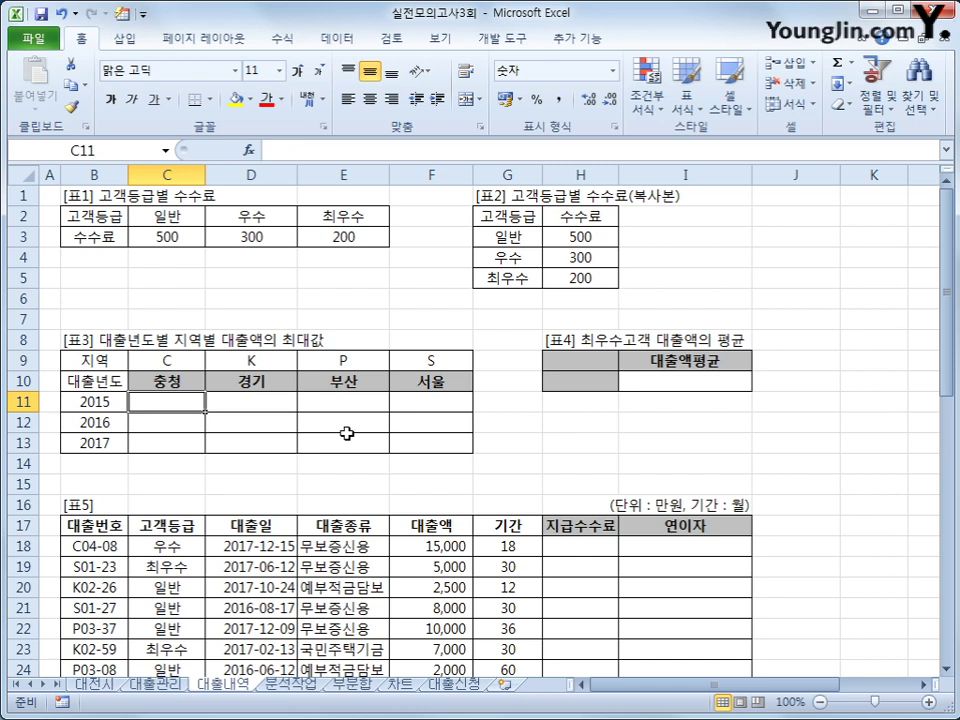
type("=")
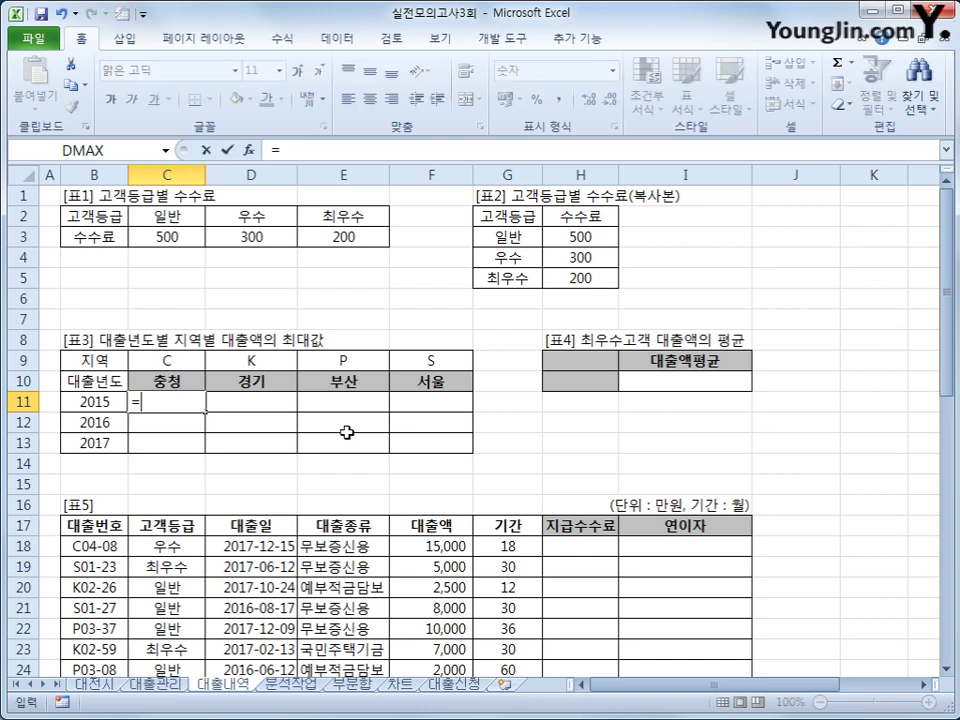
type("max(")
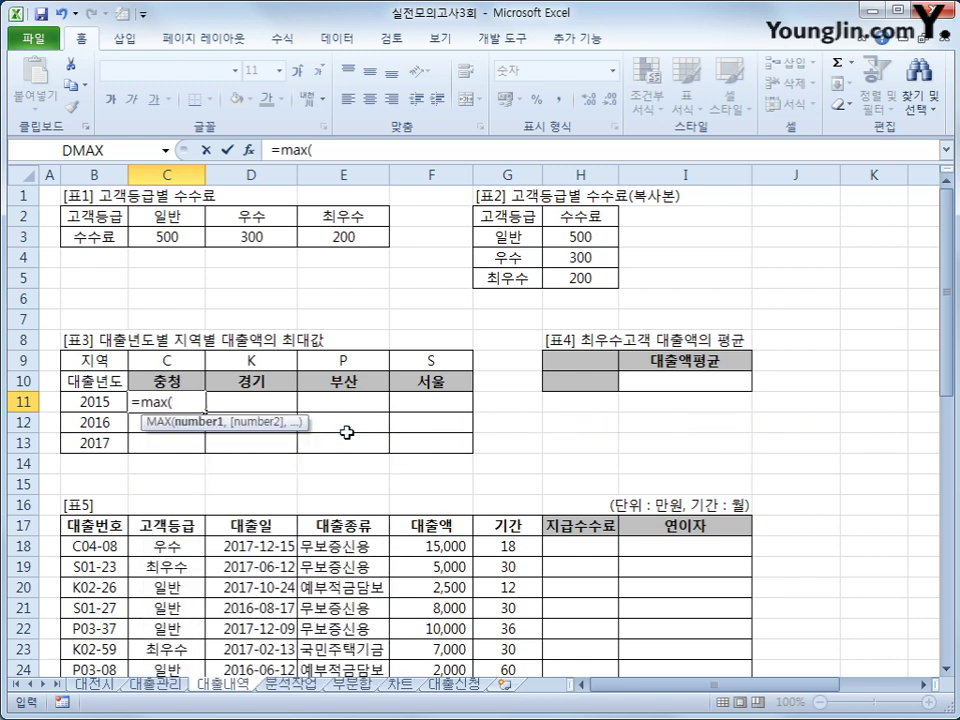
type("(year(")
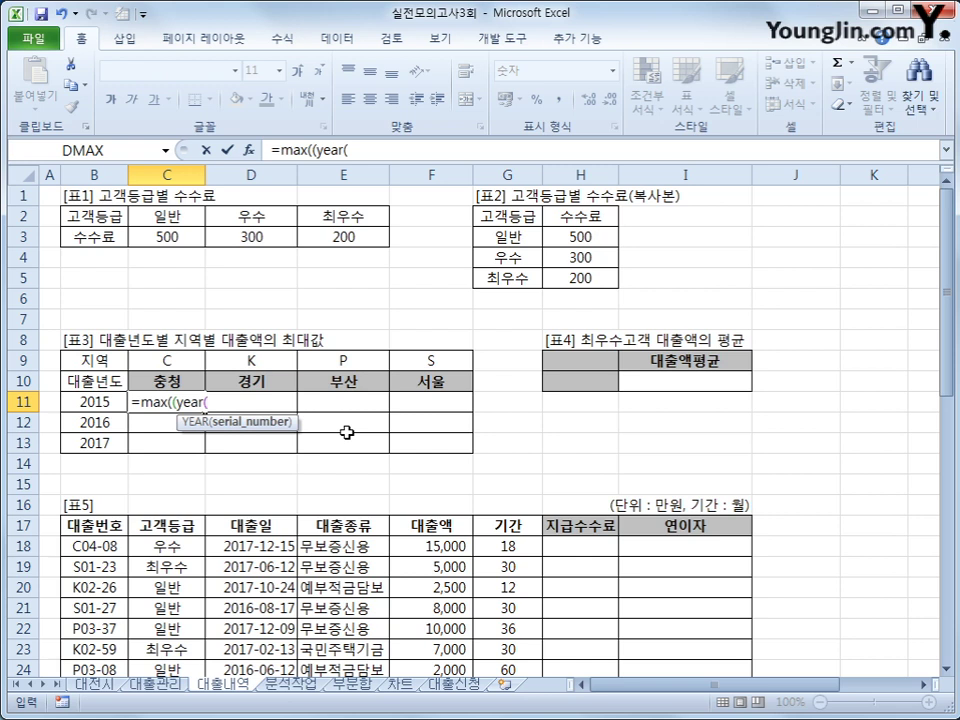
left_click_drag(231, 542, 268, 655)
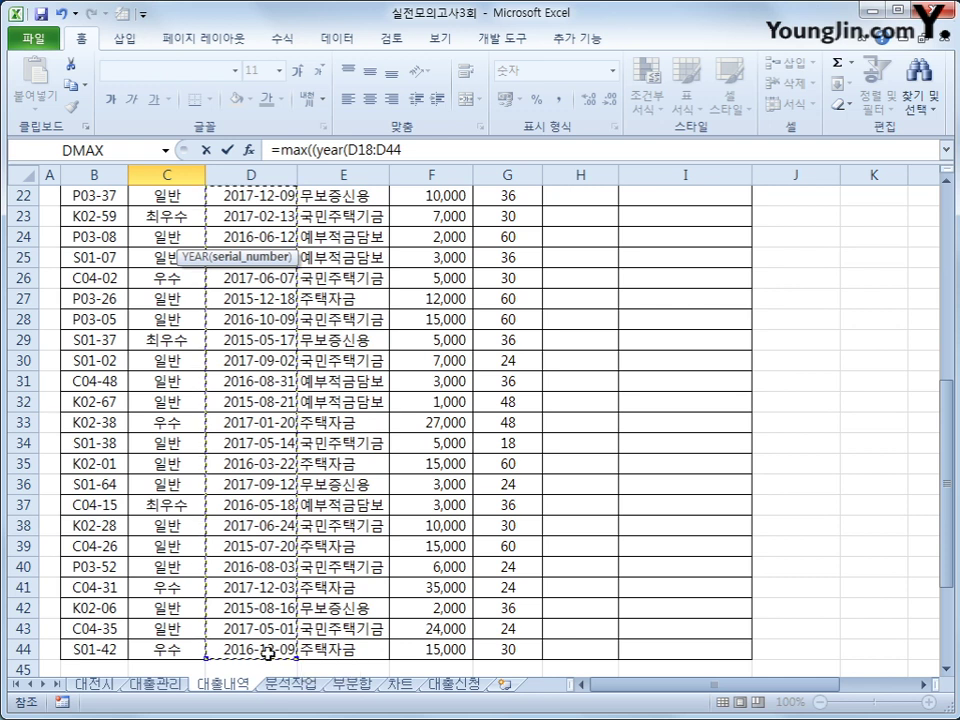
key("F4")
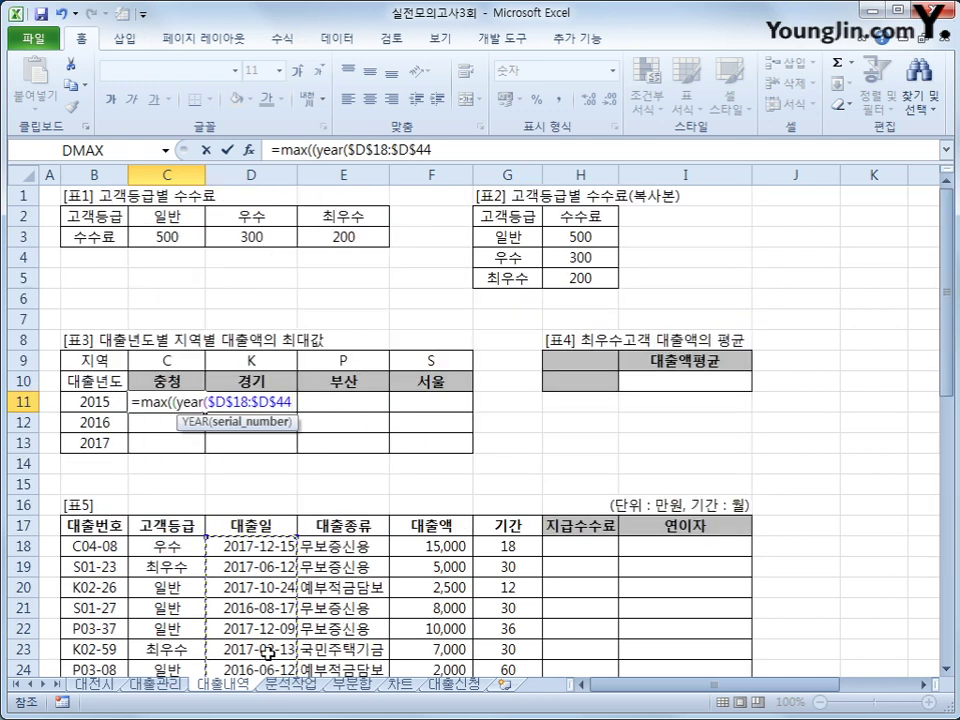
type(")=")
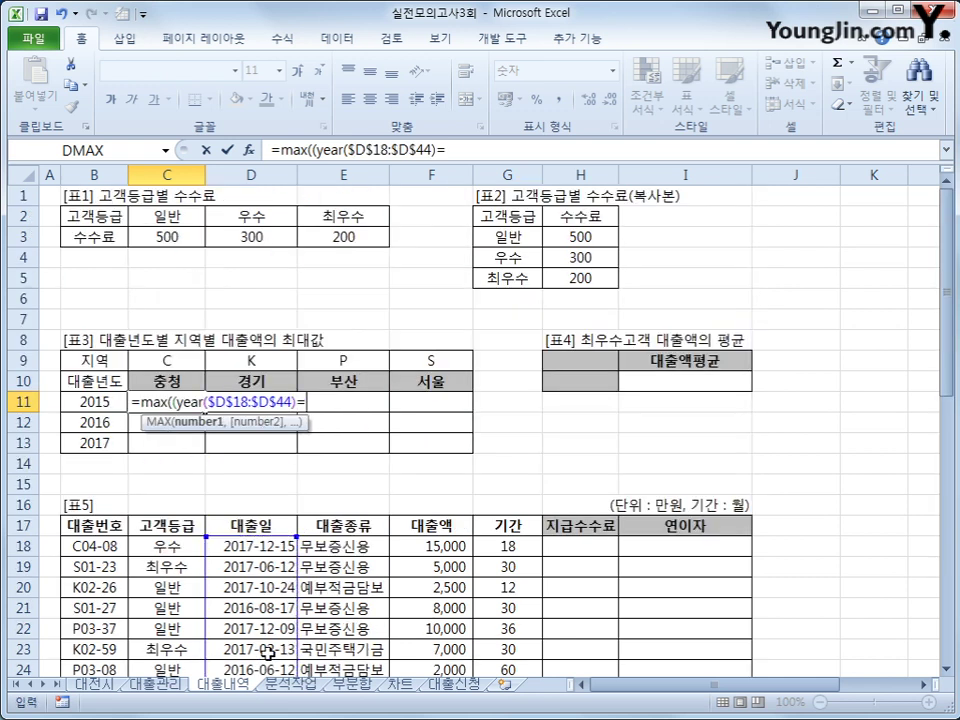
key("Left")
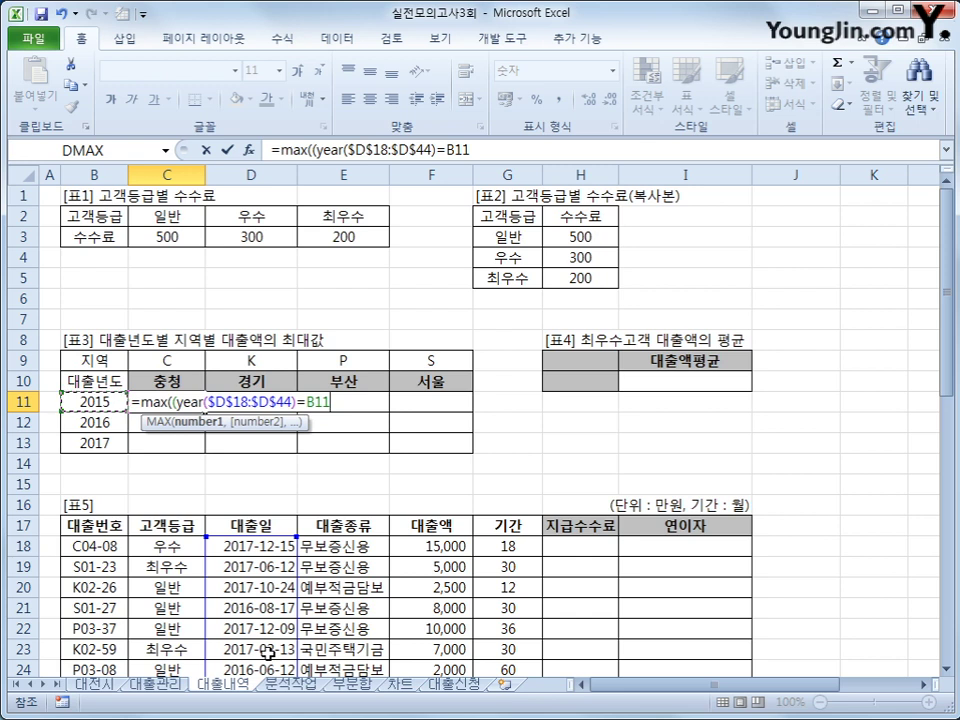
key("F4")
key("F4")
key("F4")
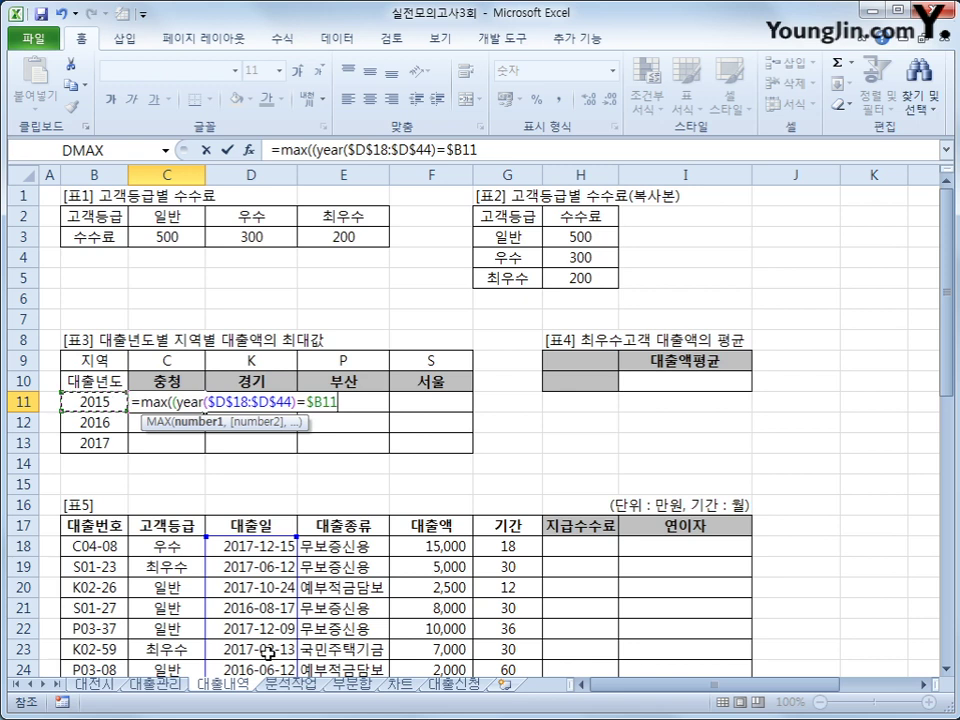
Multiply the year condition in C11 by the region condition LEFT($B$18:$B$44,1)=C$9.
type(")*(")
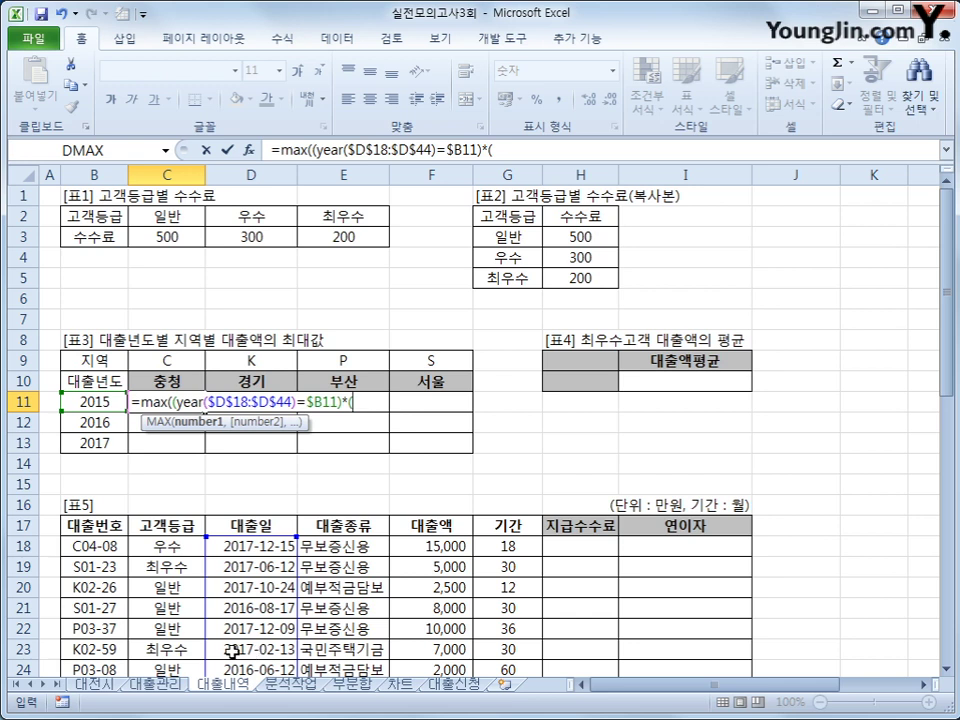
type("left(")
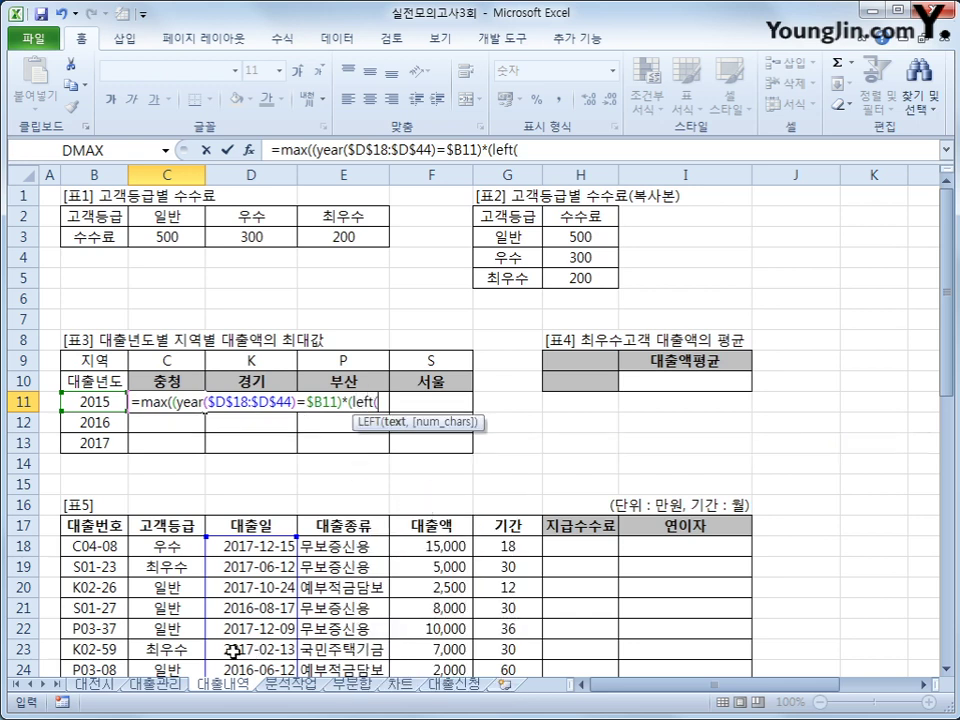
scroll(175, 489, "down", 2)
left_click_drag(81, 364, 102, 646)
key("F4")
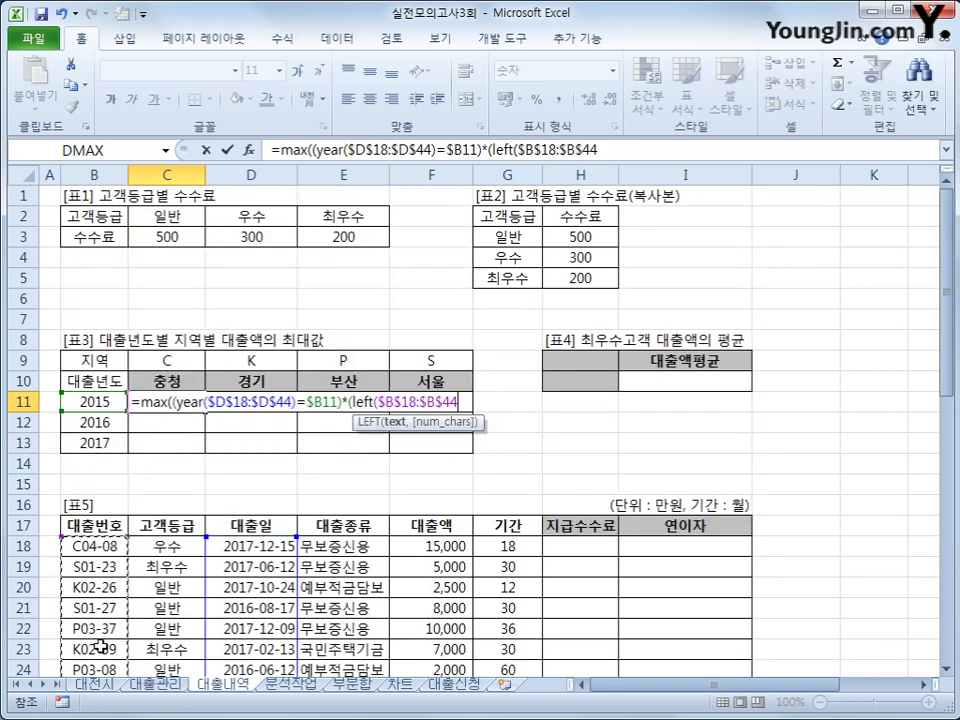
type(",1)")
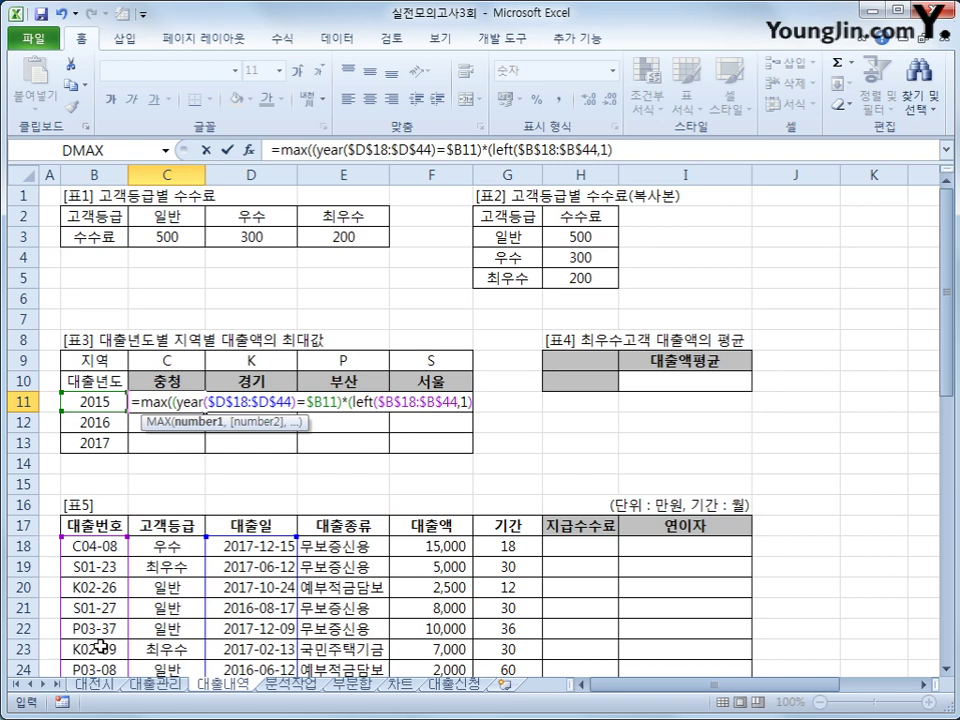
type("=")
left_click(172, 365)
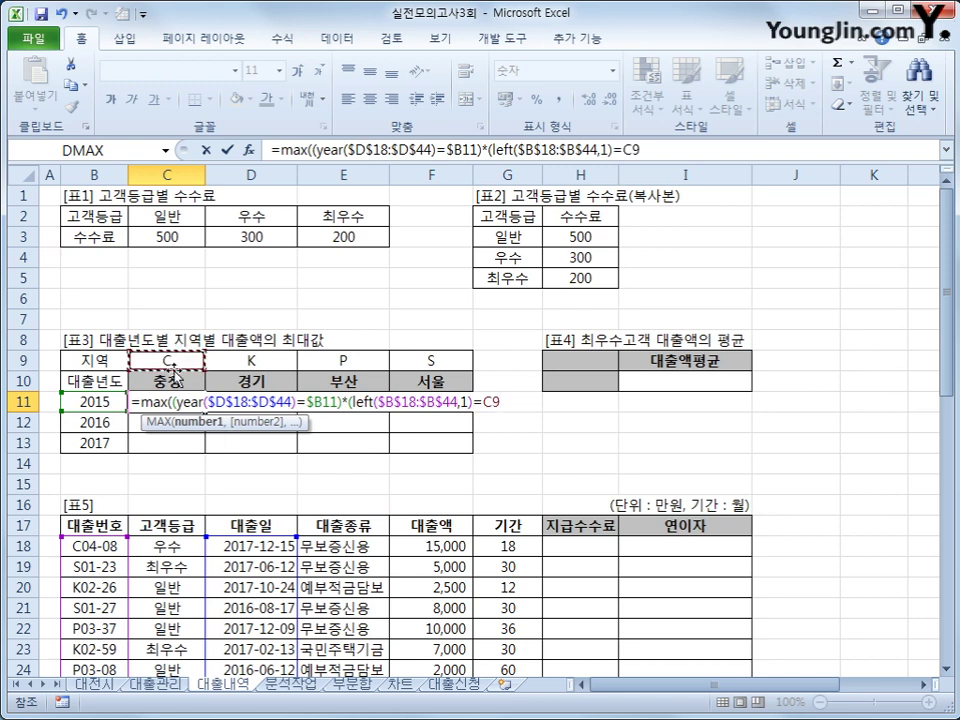
key("F4")
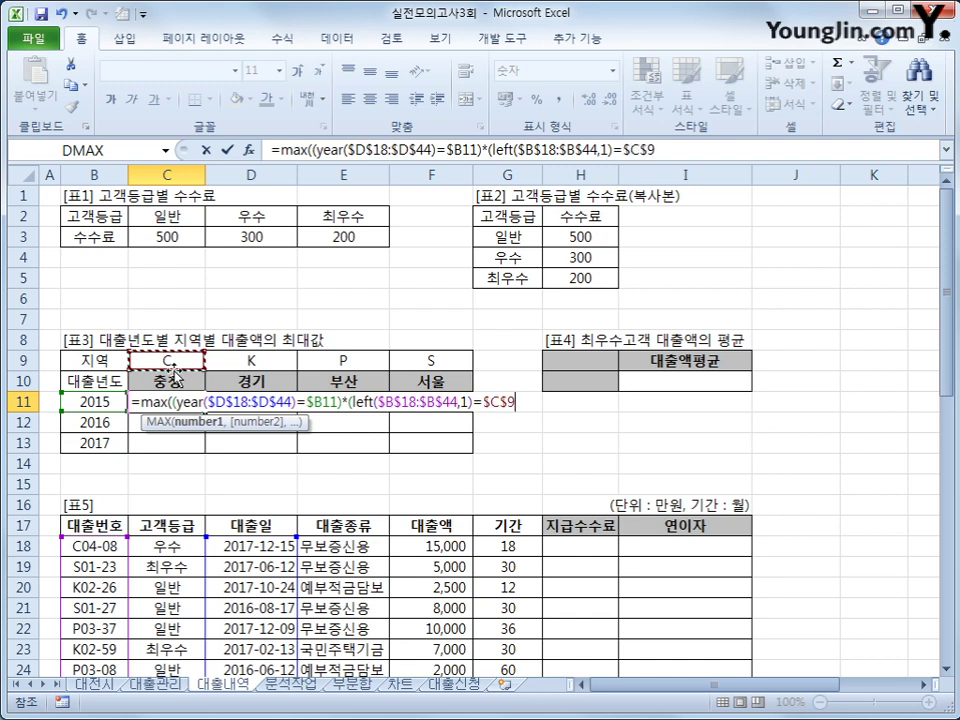
key("F4")
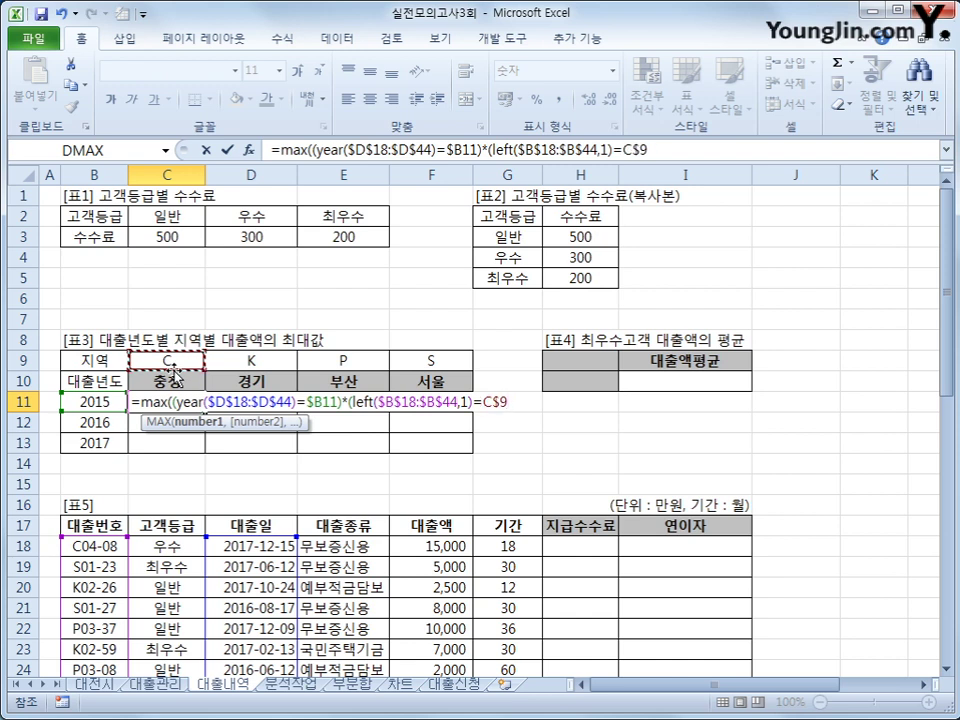
Multiply the conditions by the loan amounts $F$18:$F$44, enter C11 as an array formula, and fill it through F13.
type(")*")
left_click(435, 545)
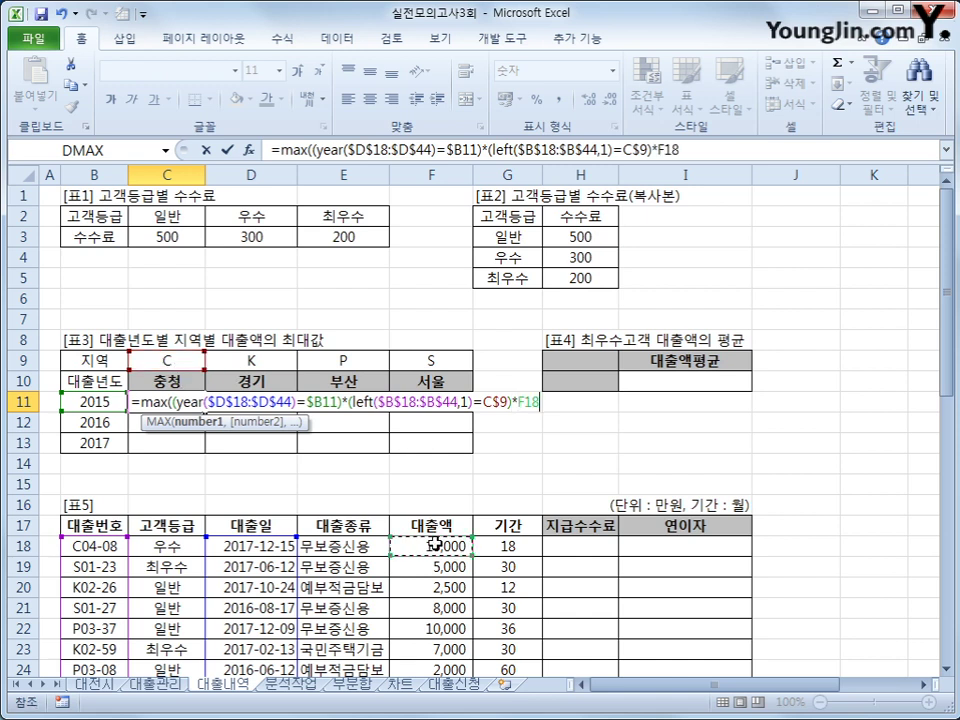
left_click_drag(435, 545, 448, 649)
key("F4")
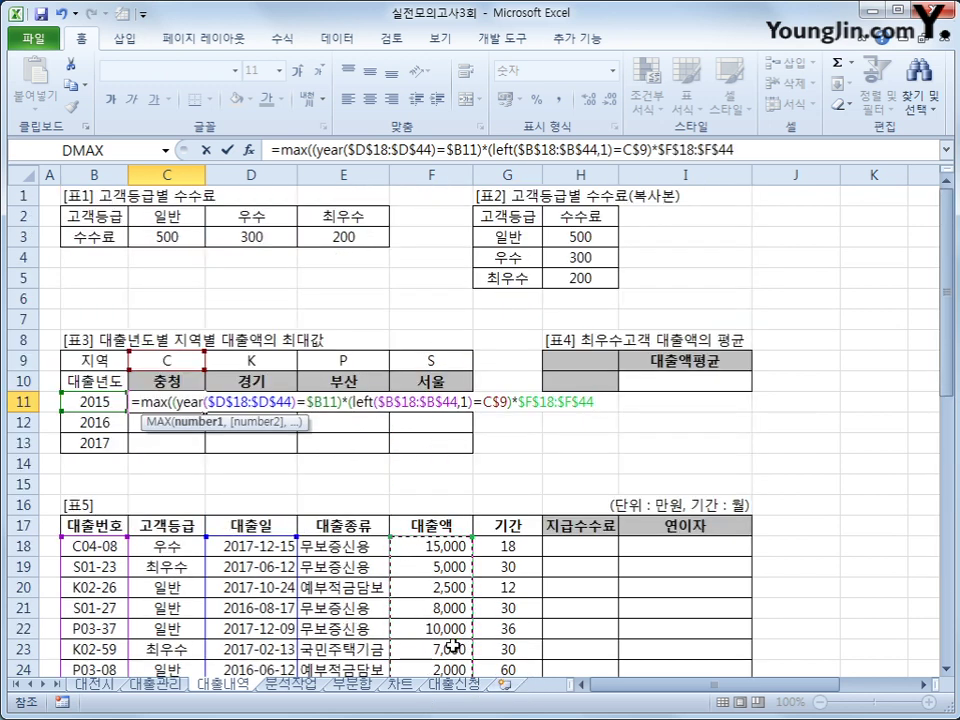
type(")")
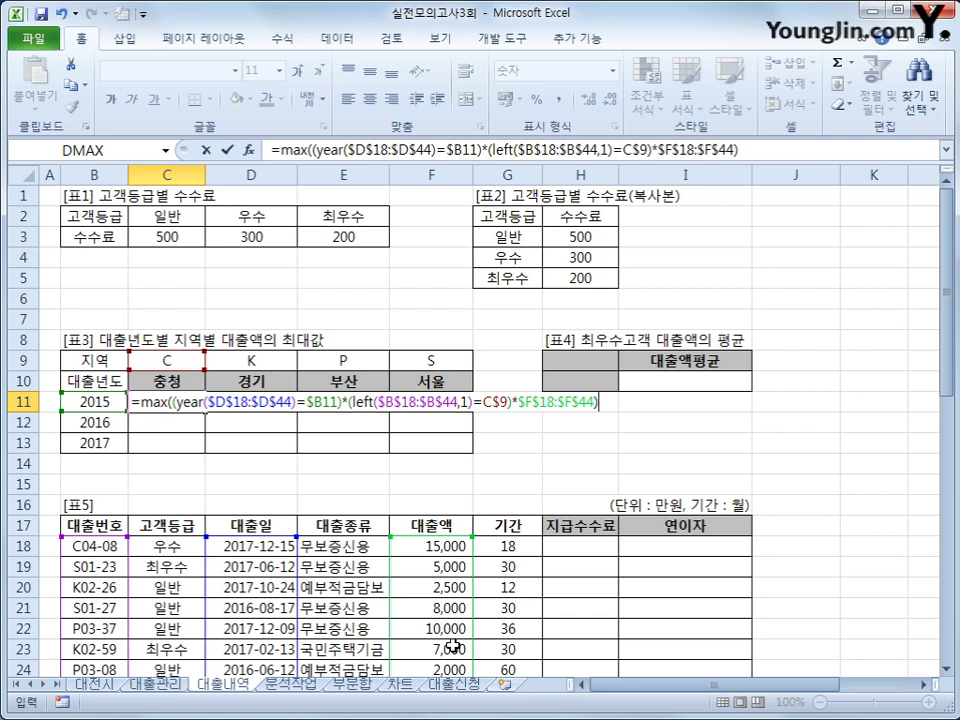
key("ctrl+shift+Return")
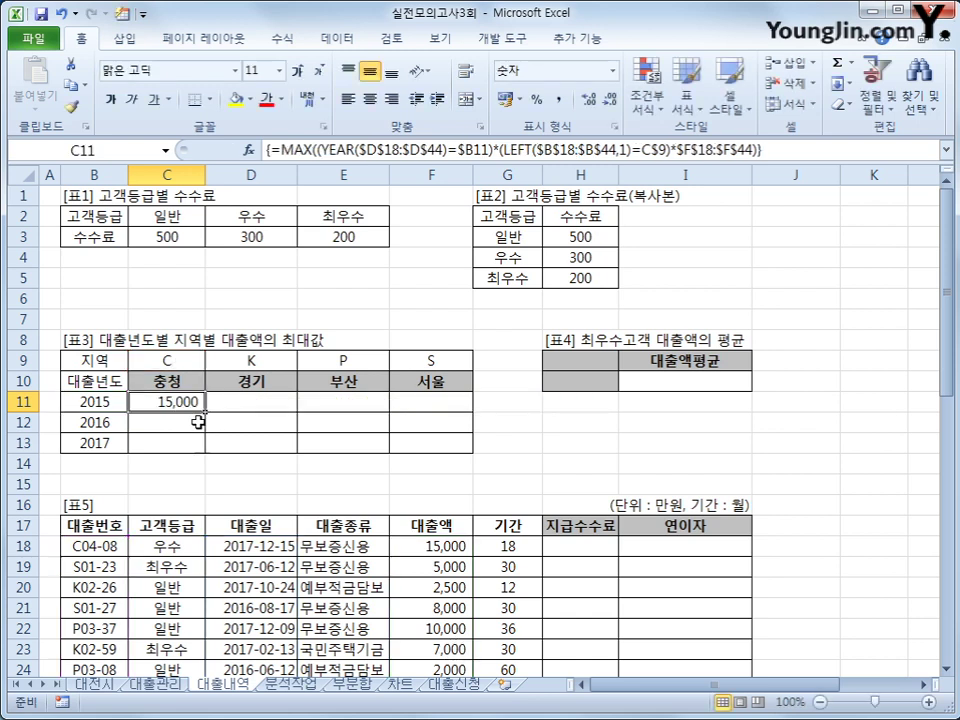
left_click_drag(205, 412, 452, 458)
left_click(145, 401)
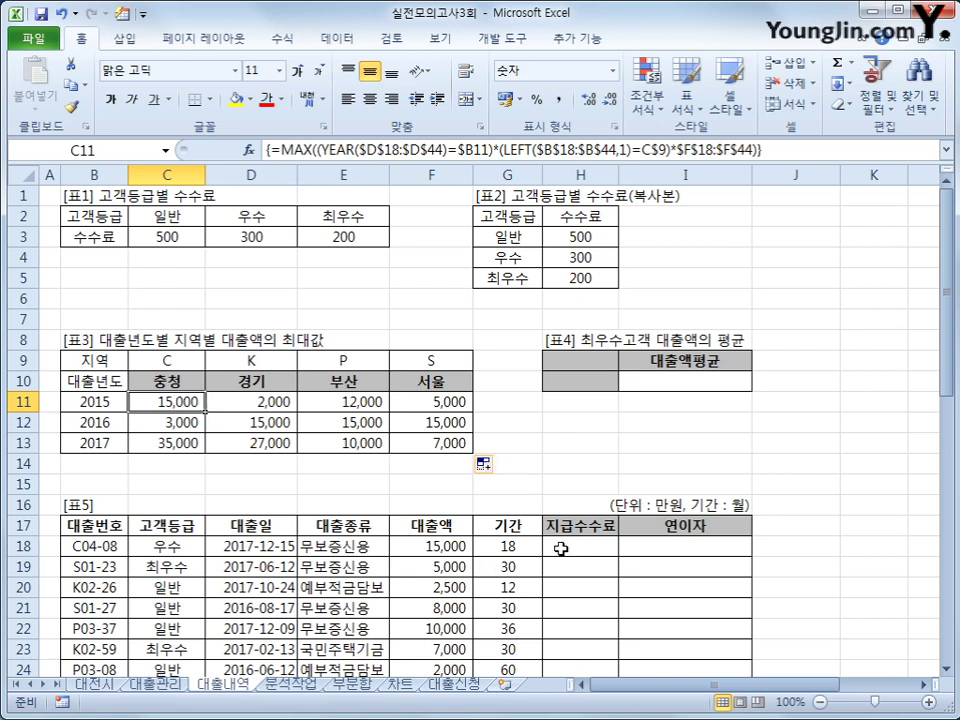
Enter the criteria for [표4]: the heading 고객등급 in H9 and the value 최우수 in H10.
left_click(106, 548)
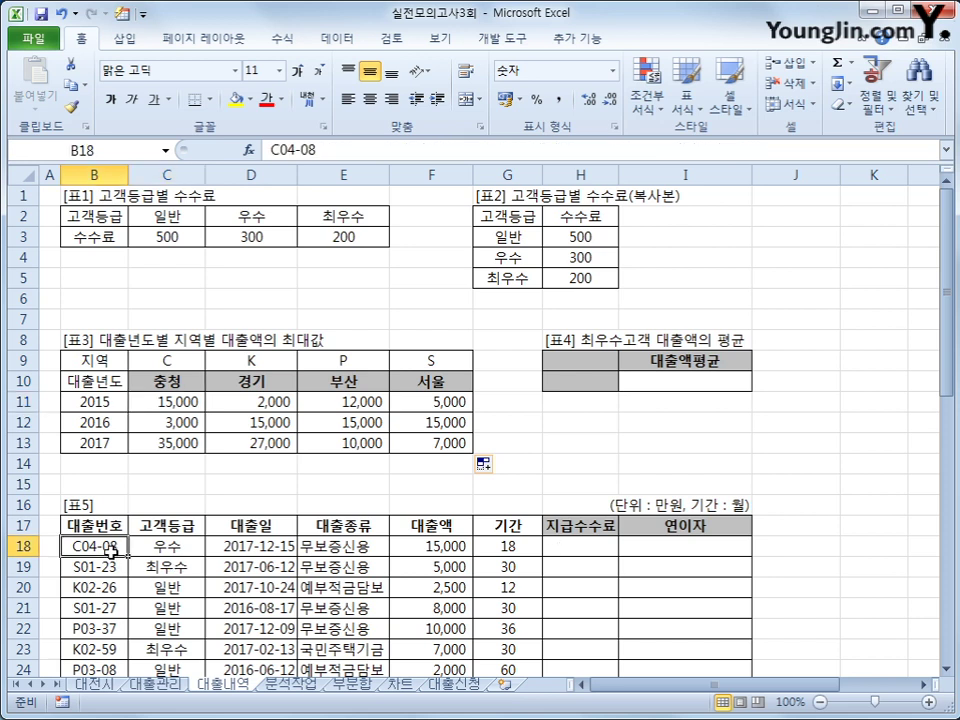
left_click(112, 524)
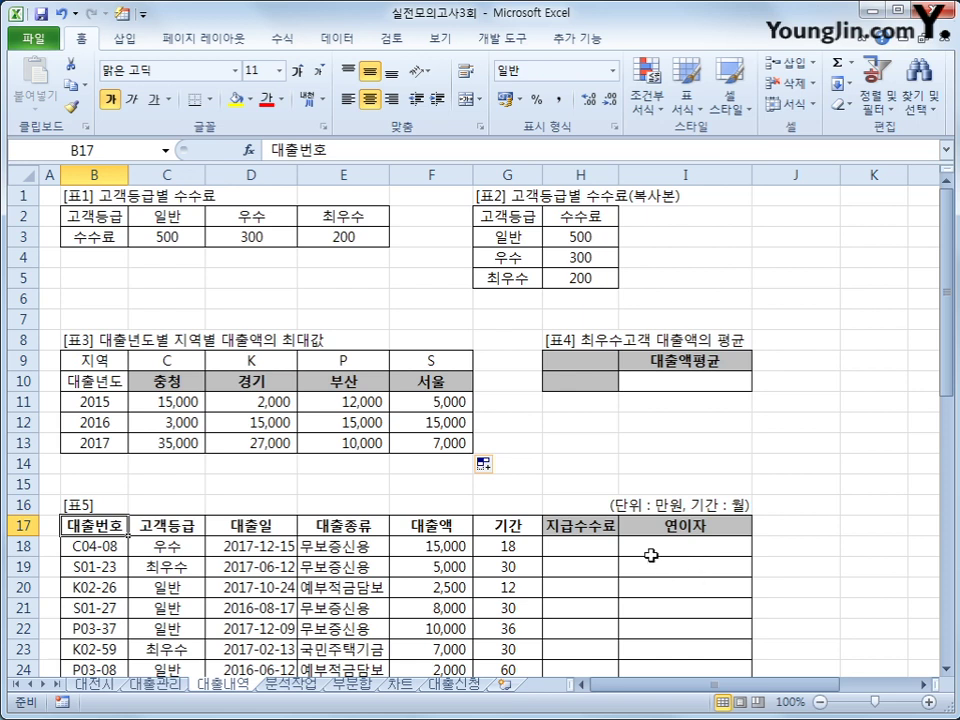
left_click(590, 366)
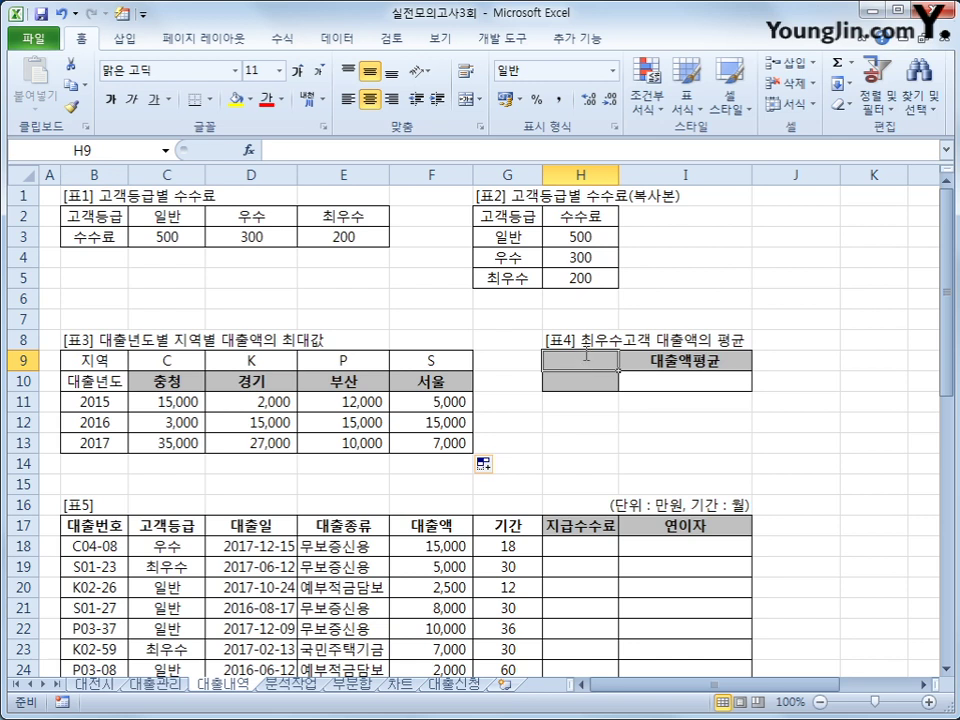
type("rhro")
key("BackSpace")
key("BackSpace")
key("BackSpace")
key("BackSpace")
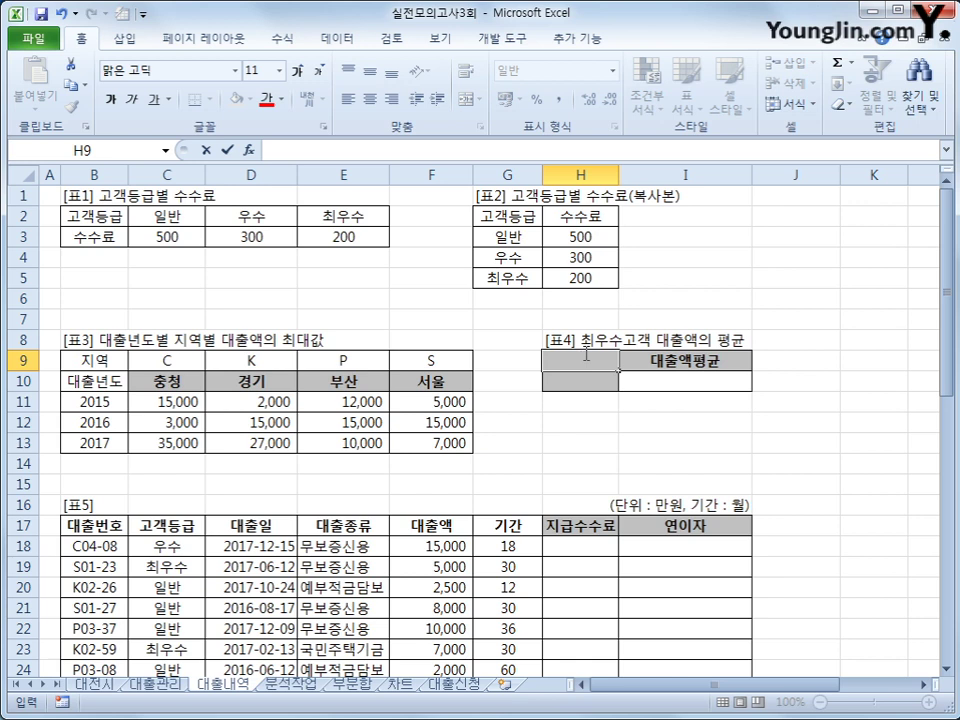
type("고객등그")
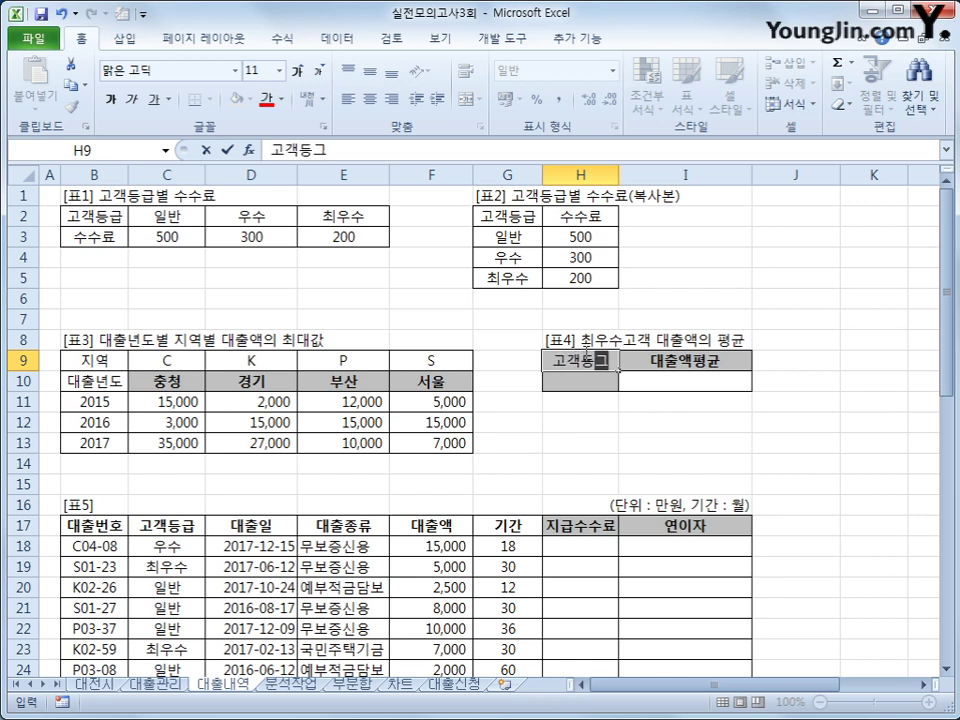
type("ㅂ")
key("Return")
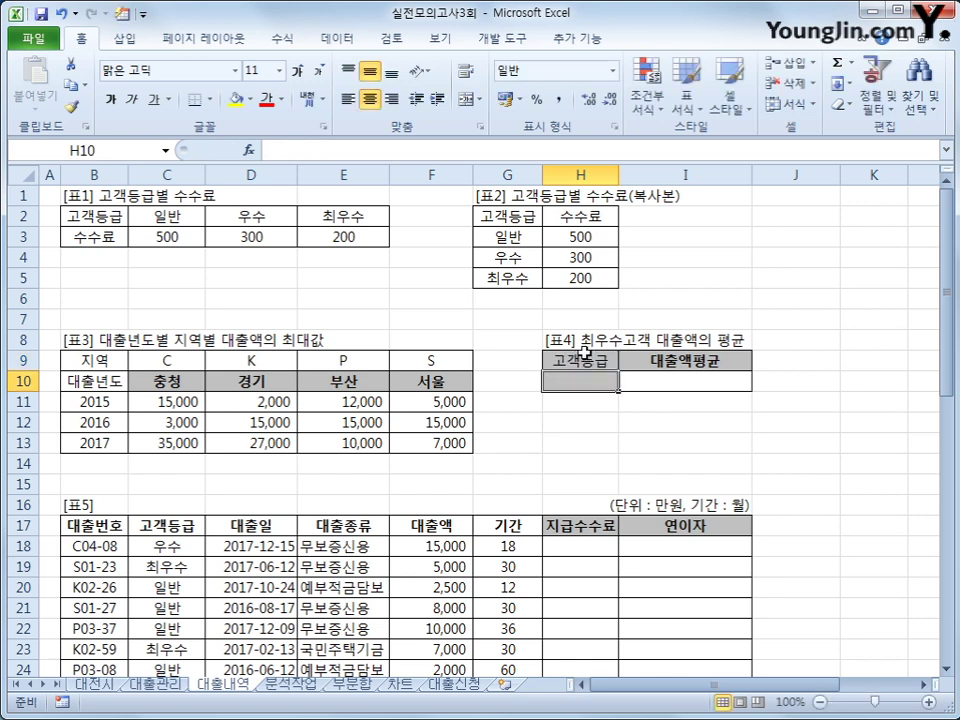
type("최우수")
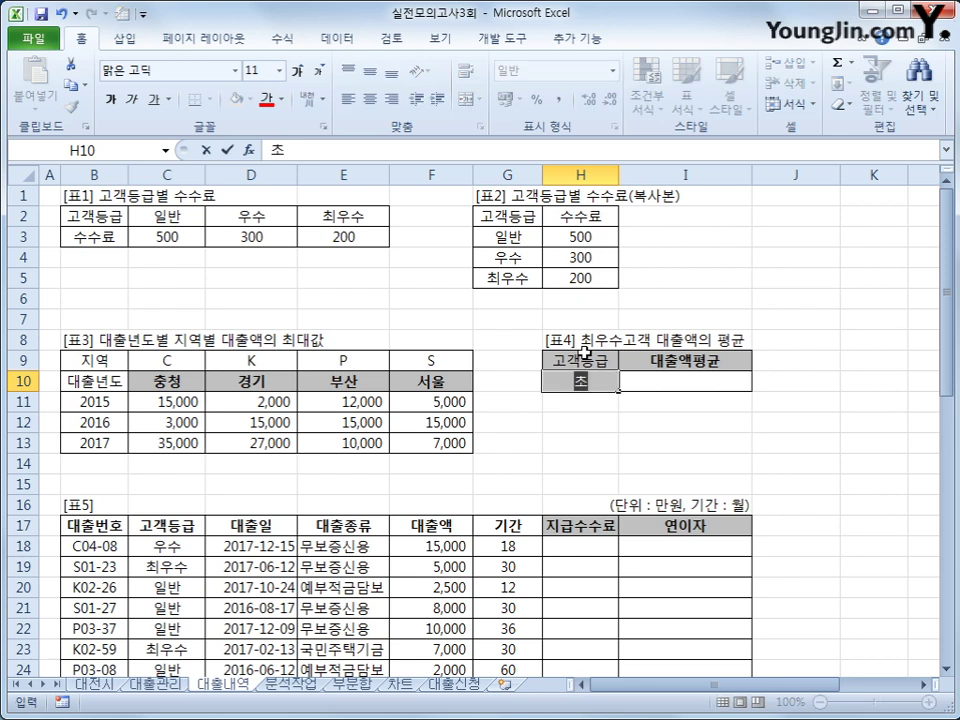
key("Return")
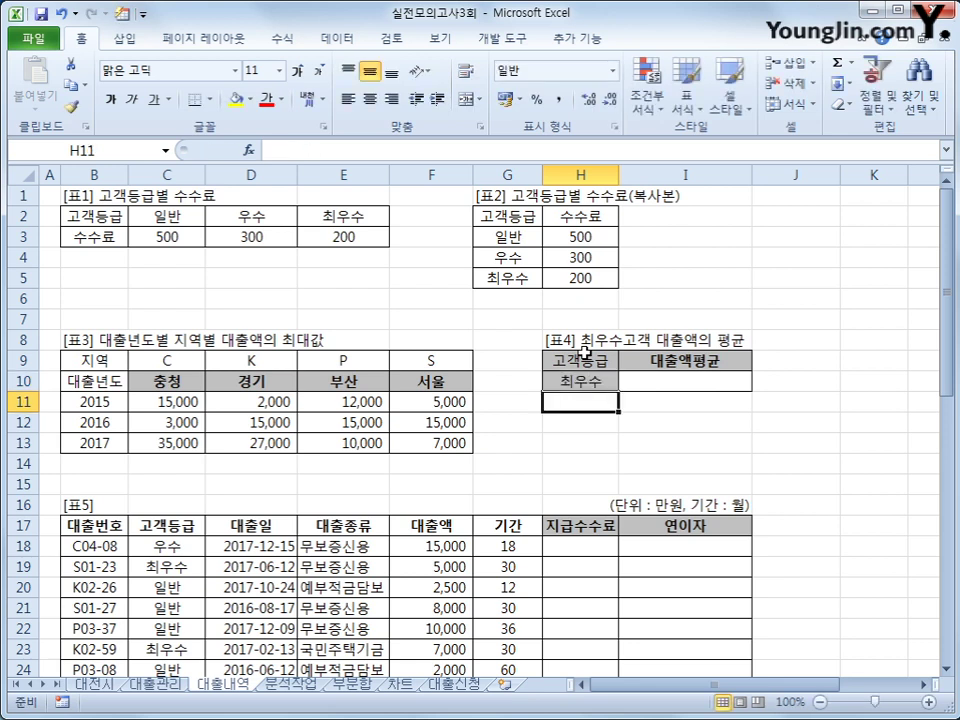
Insert the DAVERAGE database function in I10 with B17:I44 of [표5] as its database.
left_click(656, 382)
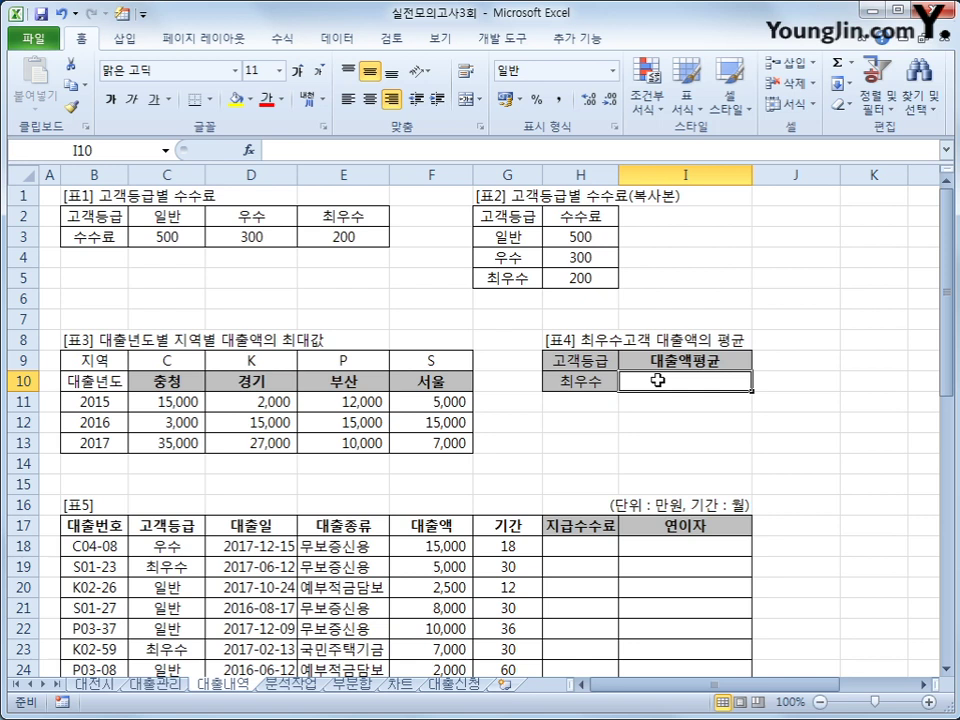
left_click(248, 149)
left_click(510, 351)
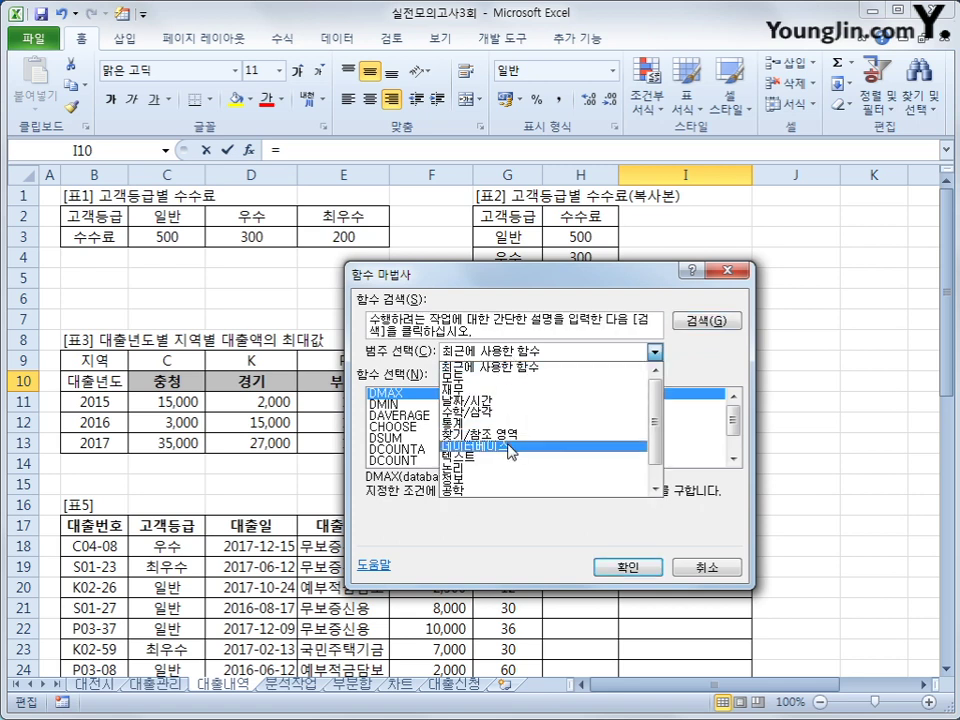
left_click(511, 450)
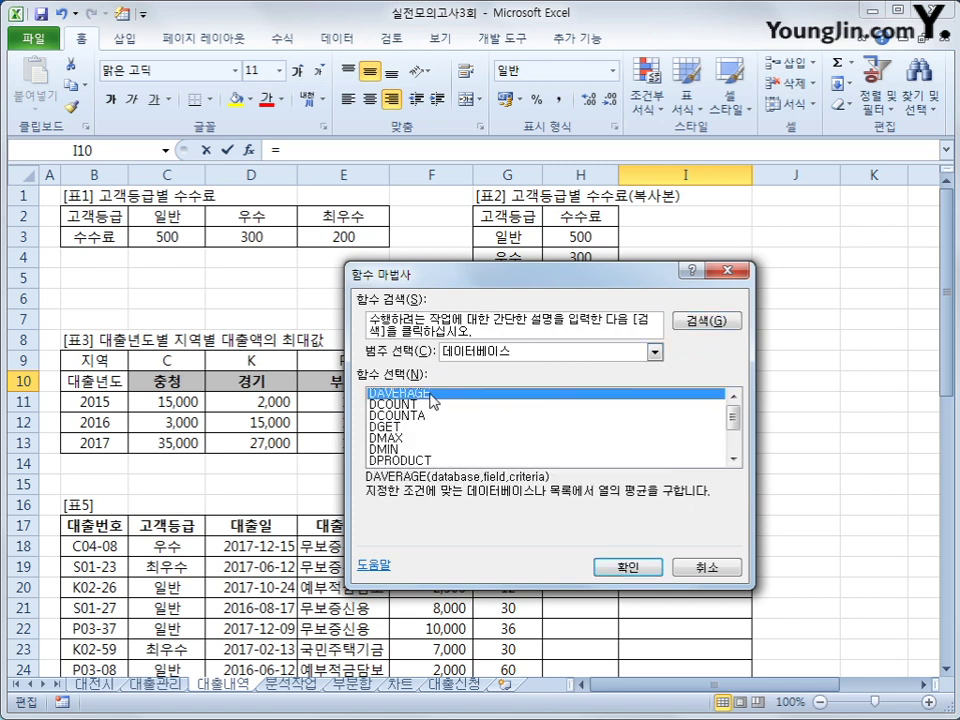
left_click(626, 566)
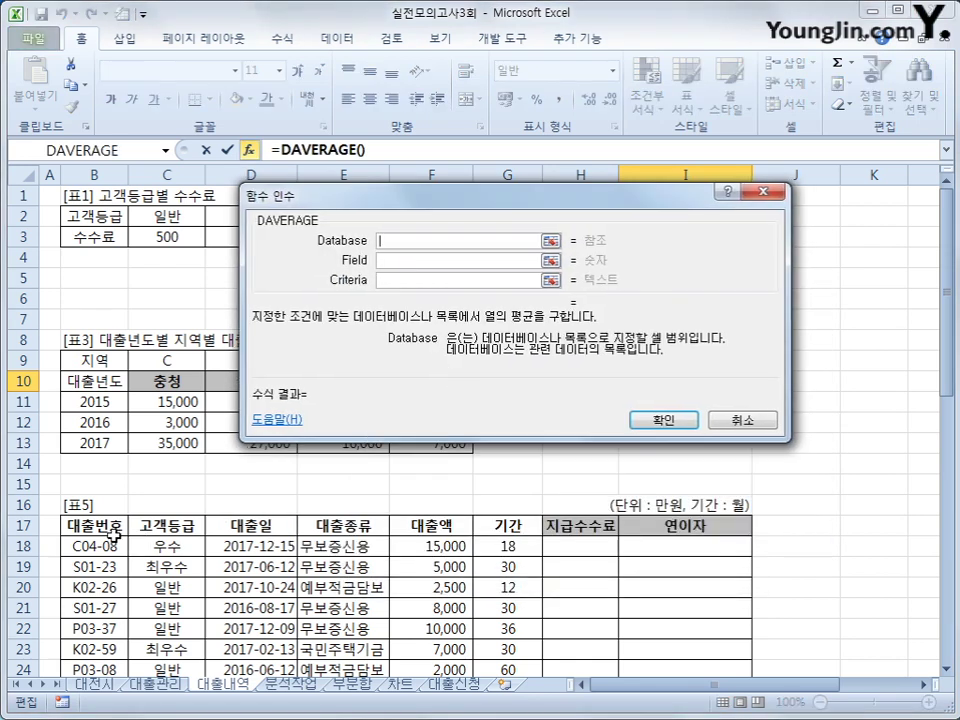
left_click_drag(94, 524, 674, 628)
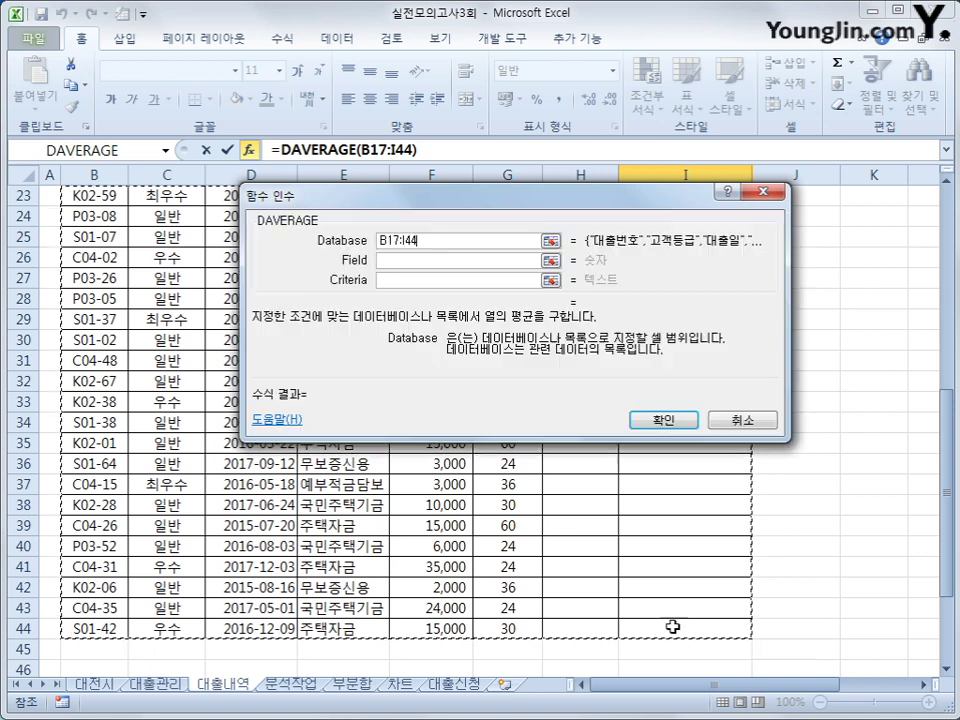
Set the DAVERAGE field to F17 and the criteria to H9:H10, and enter the formula in I10.
left_click(430, 260)
scroll(735, 480, "up", 2)
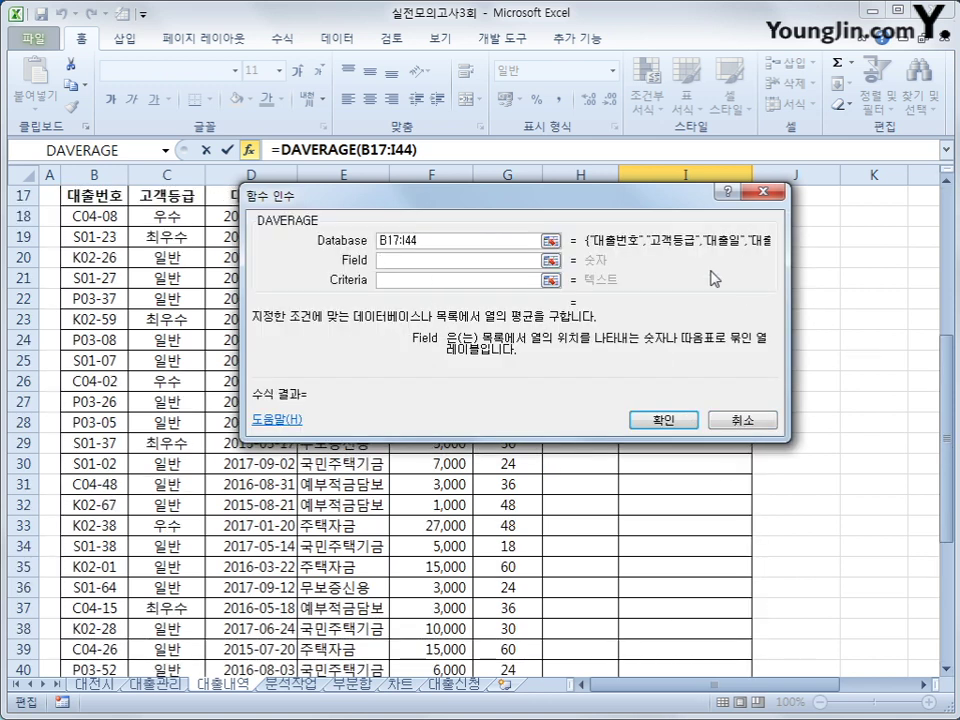
left_click_drag(671, 221, 689, 361)
scroll(893, 386, "up", 3)
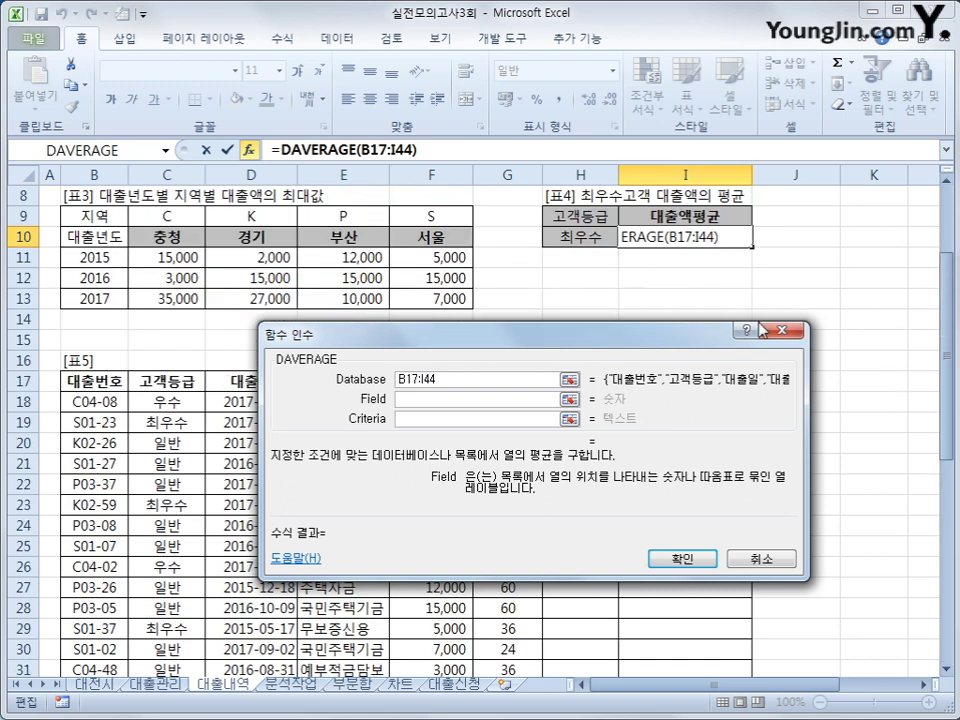
left_click_drag(500, 331, 537, 425)
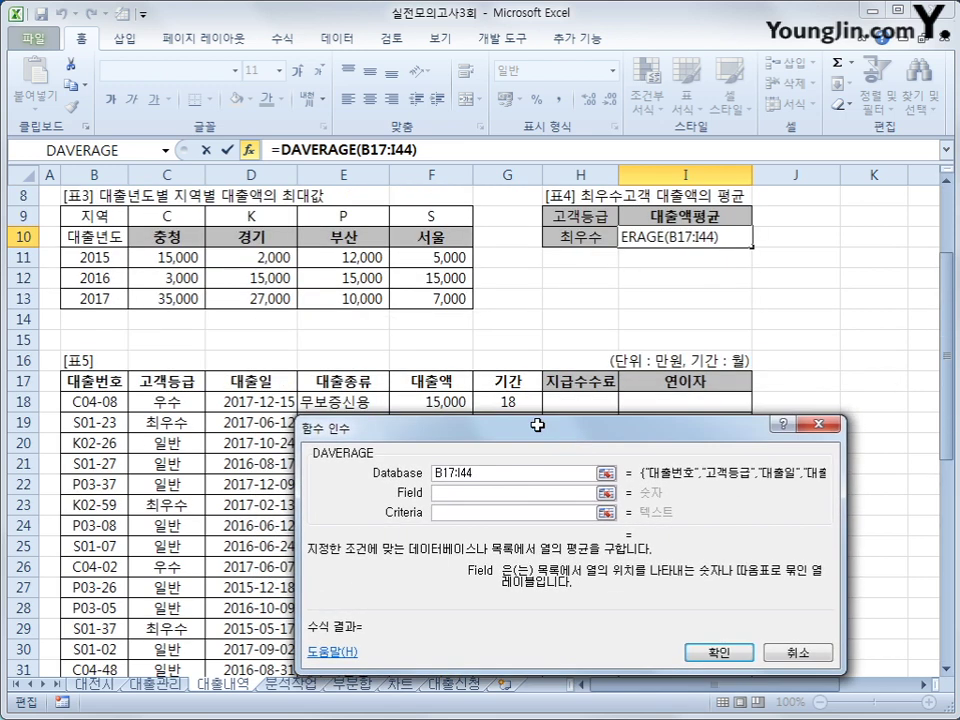
left_click(445, 381)
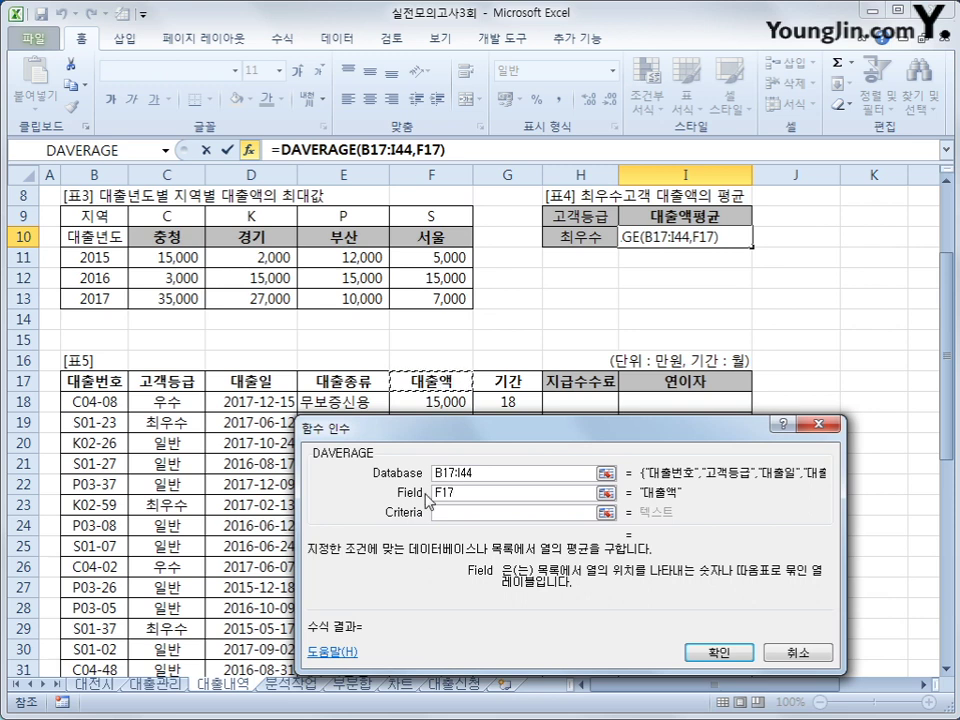
left_click(454, 510)
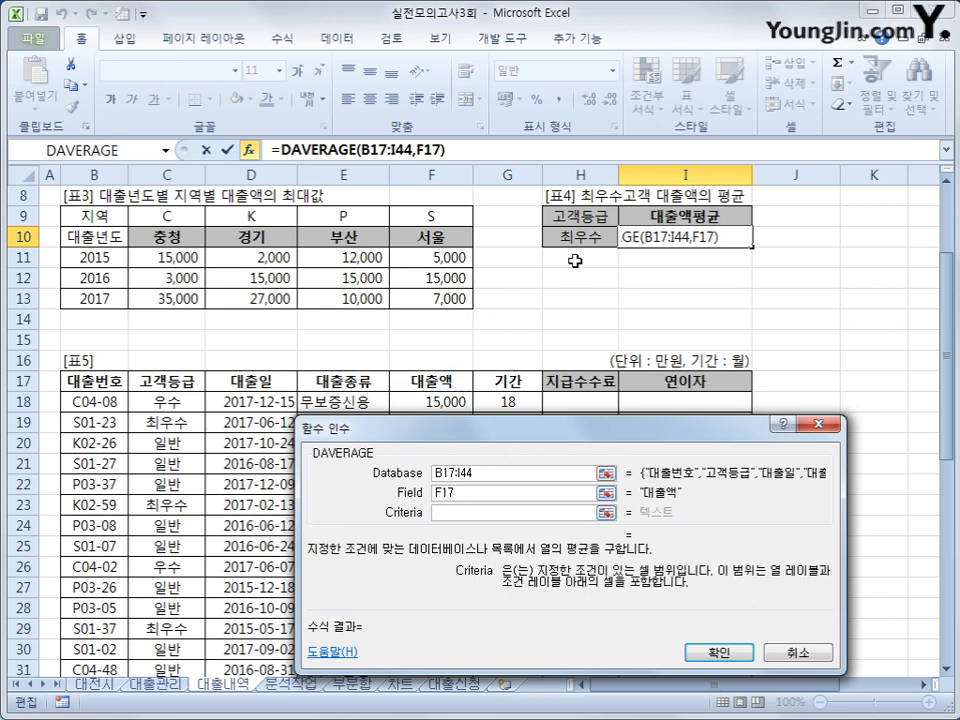
left_click_drag(580, 216, 576, 237)
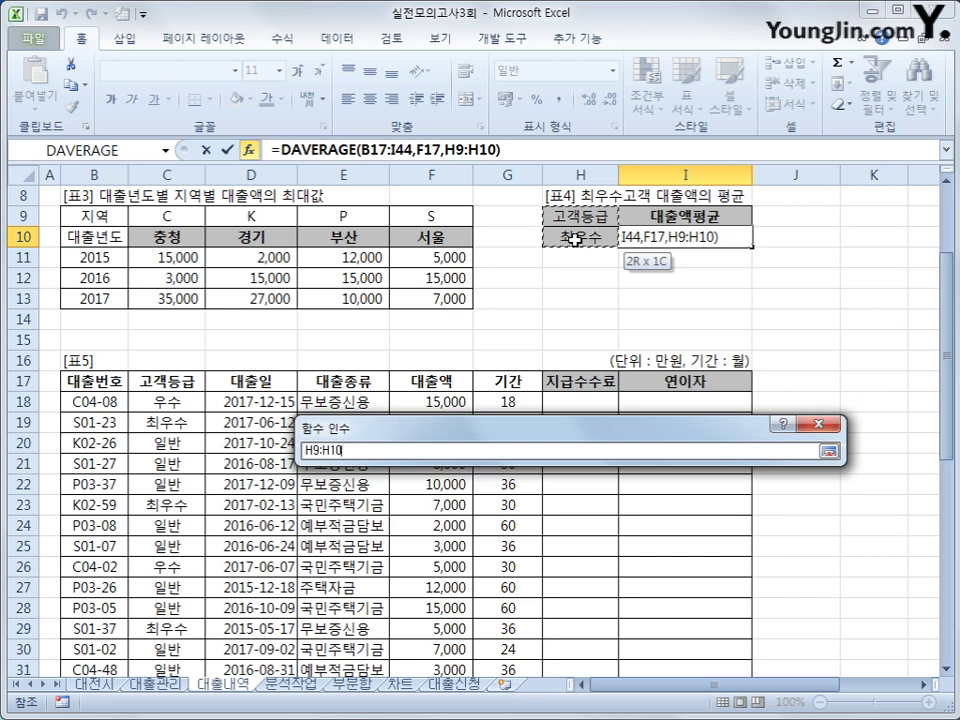
left_click_drag(576, 237, 561, 238)
left_click(692, 649)
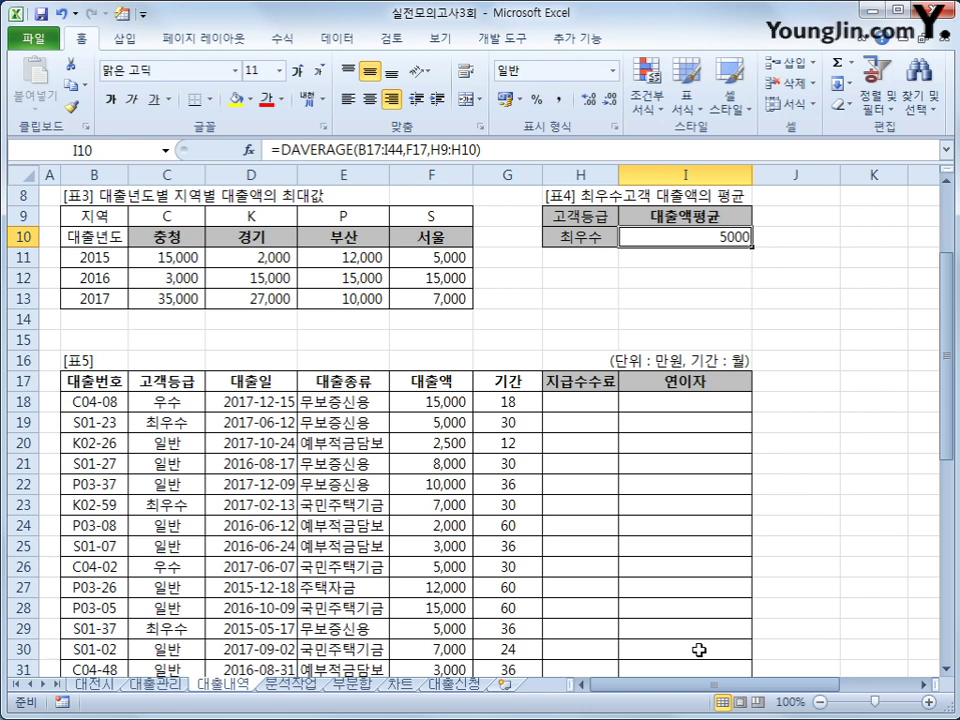
Wrap the DAVERAGE formula in I10 with the opening of a TEXT function.
left_click(281, 150)
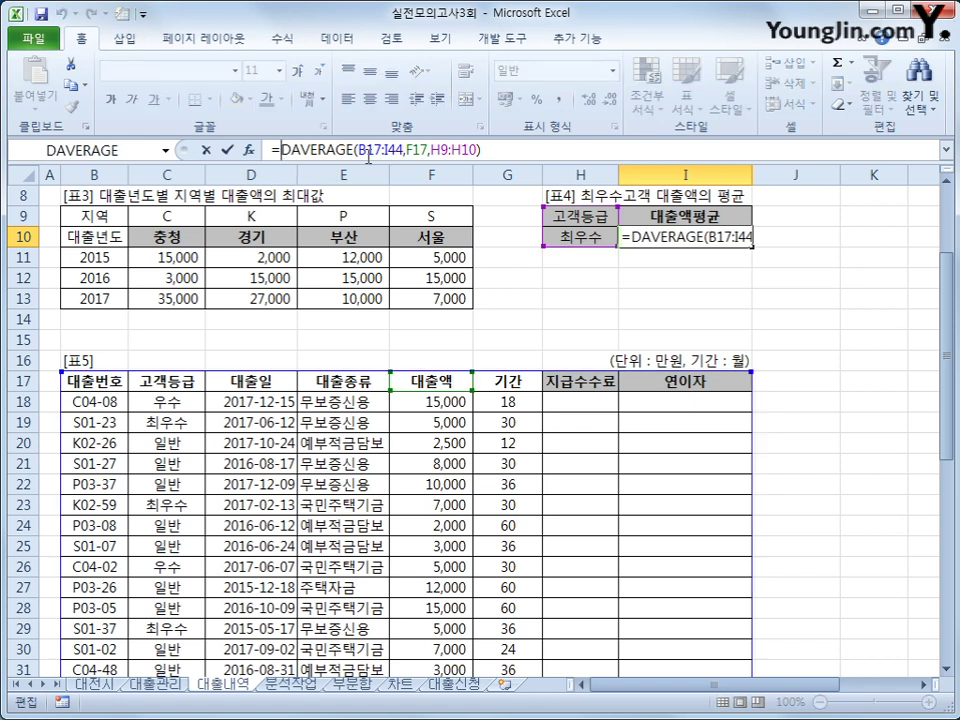
type("ㅅ")
key("BackSpace")
type("text(")
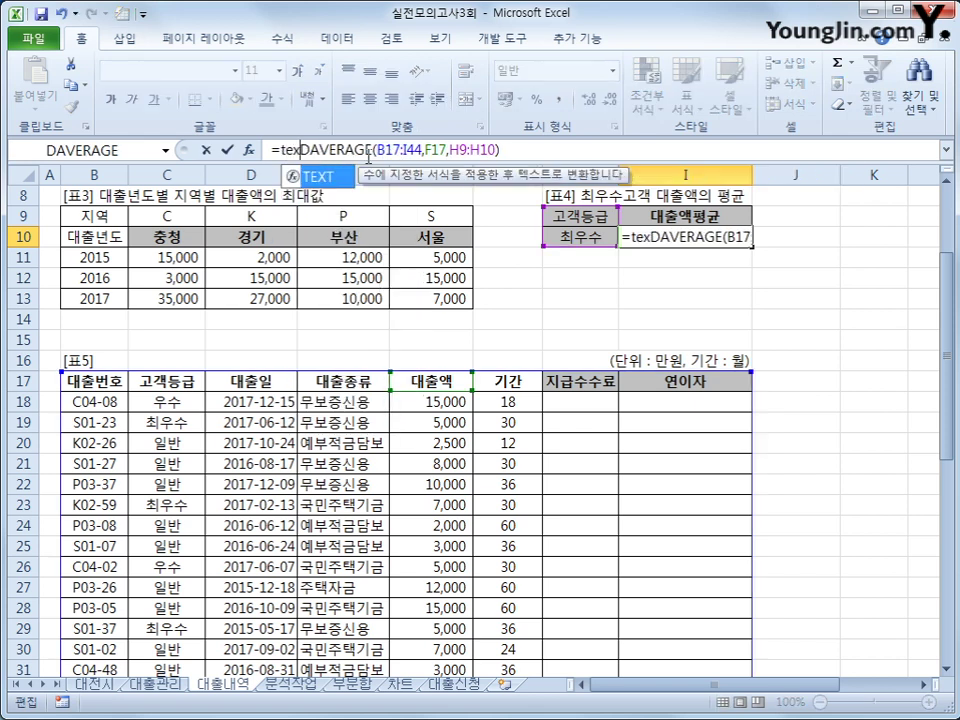
Add the format "#,##0만원" as the TEXT function's second argument and enter the formula in I10.
left_click(559, 150)
type(",\"#")
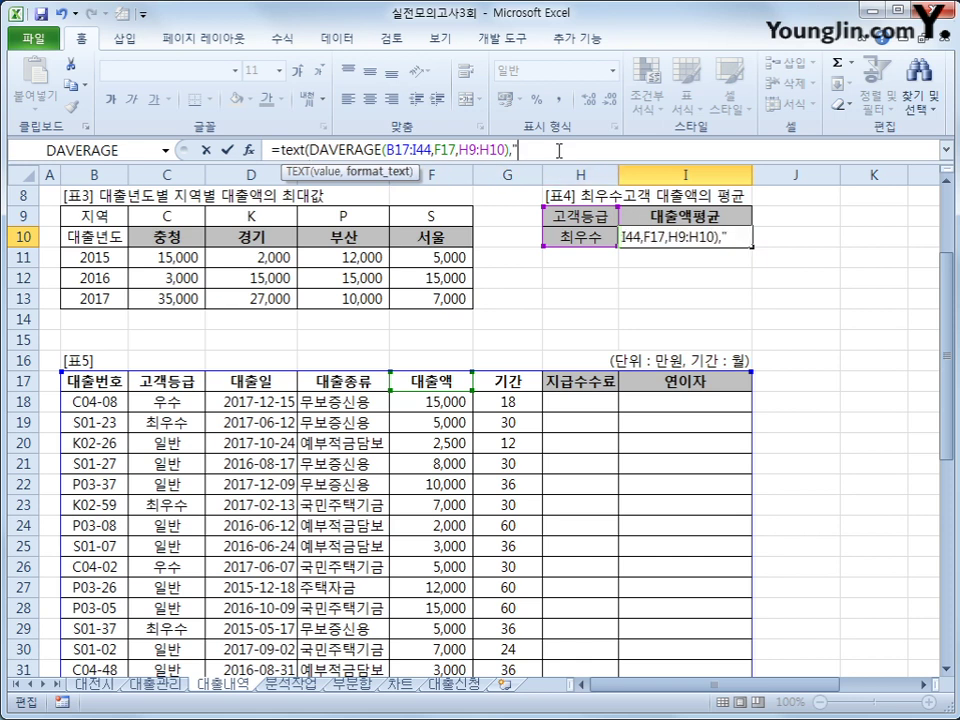
type(",###")
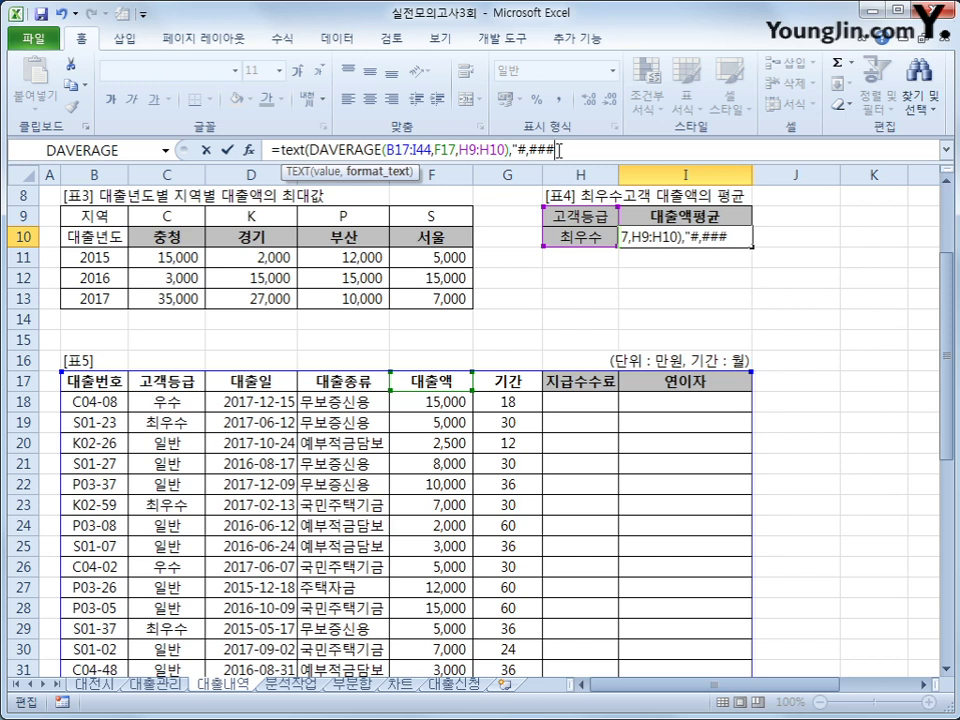
key("BackSpace")
type("0")
type("aksd")
key("BackSpace")
key("BackSpace")
key("BackSpace")
key("BackSpace")
key("Hangul")
type("ㅁ")
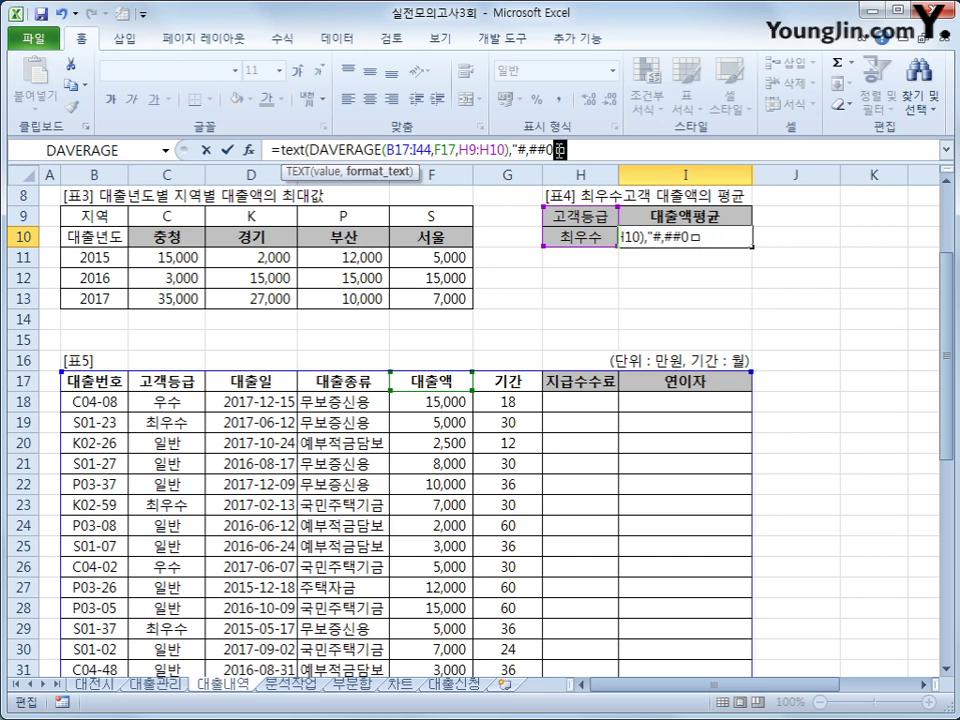
type("만원\"")
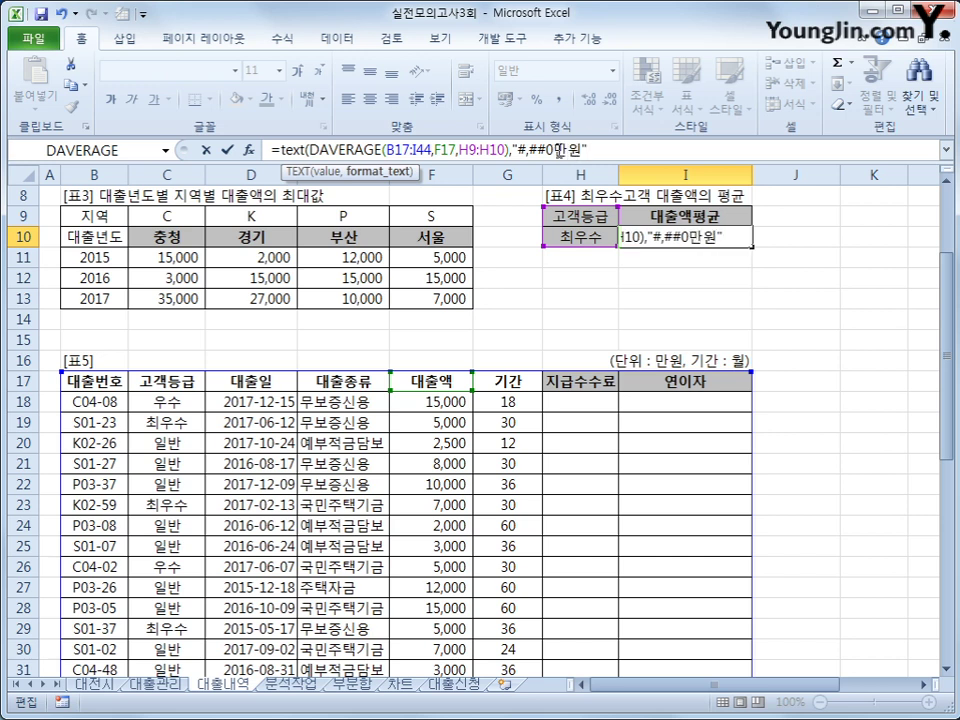
key("Return")
key("Up")
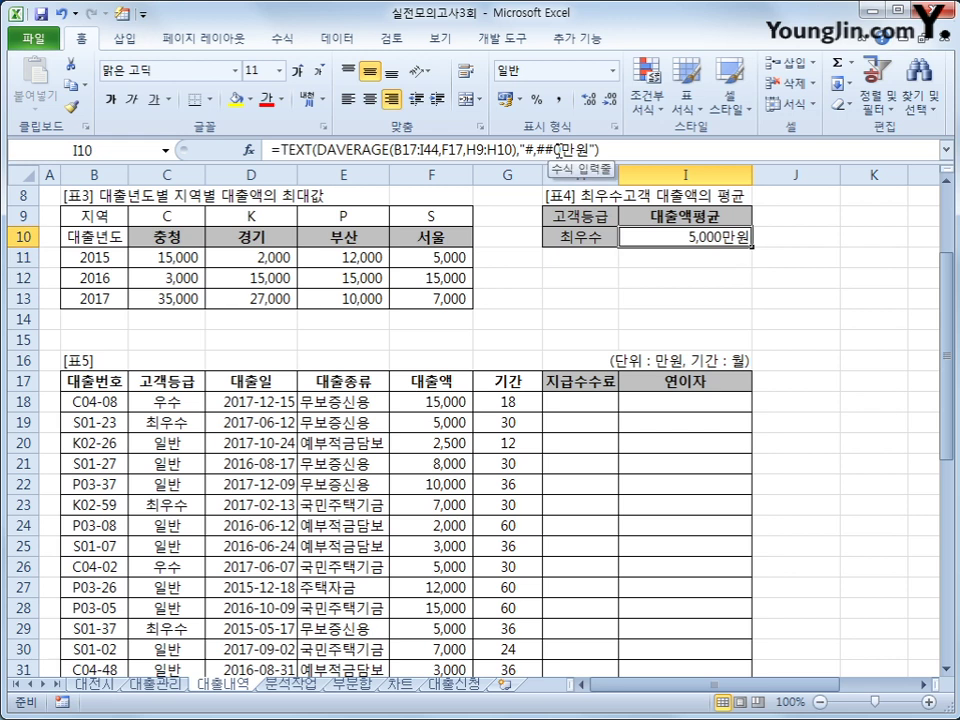
Start an HLOOKUP formula in H18 of [표5] with the customer grade in C18 as the lookup value.
left_click(592, 404)
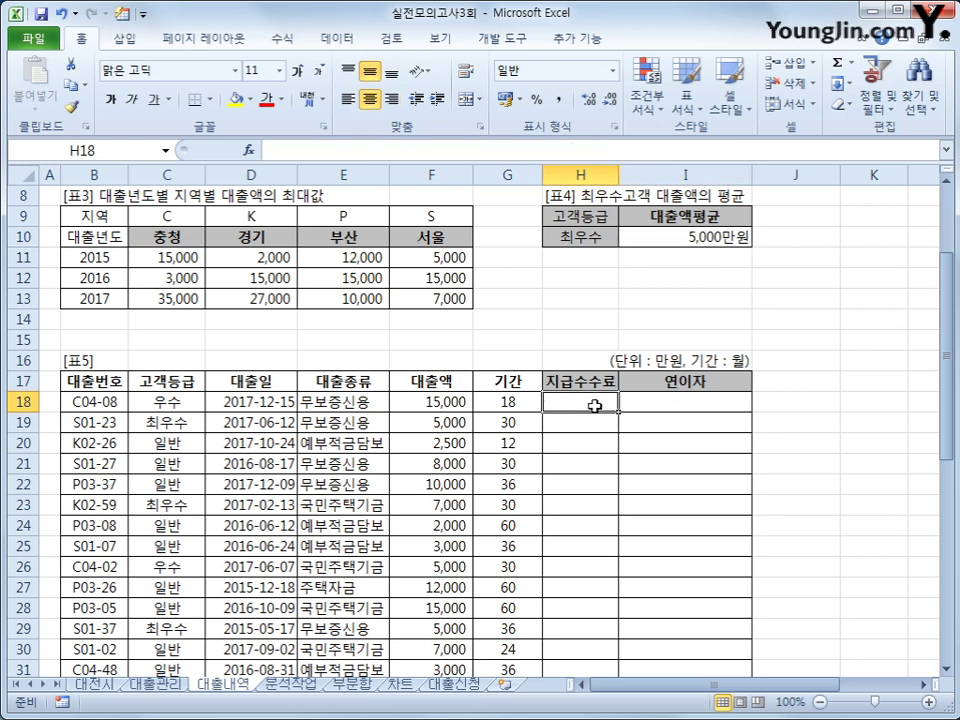
scroll(611, 497, "down", 9)
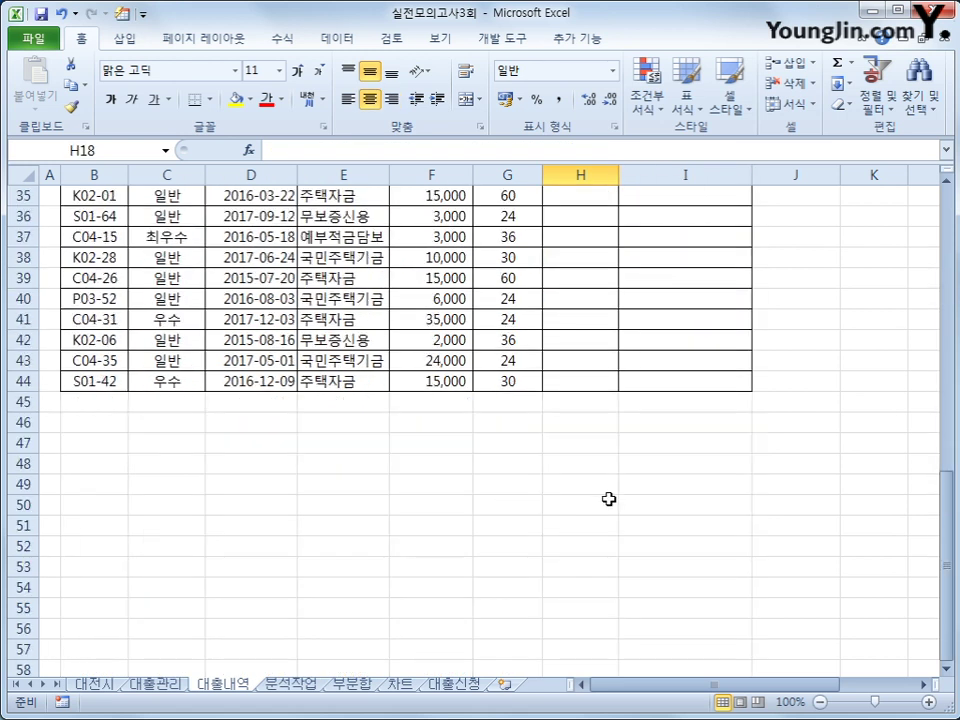
scroll(611, 497, "up", 7)
scroll(565, 487, "up", 5)
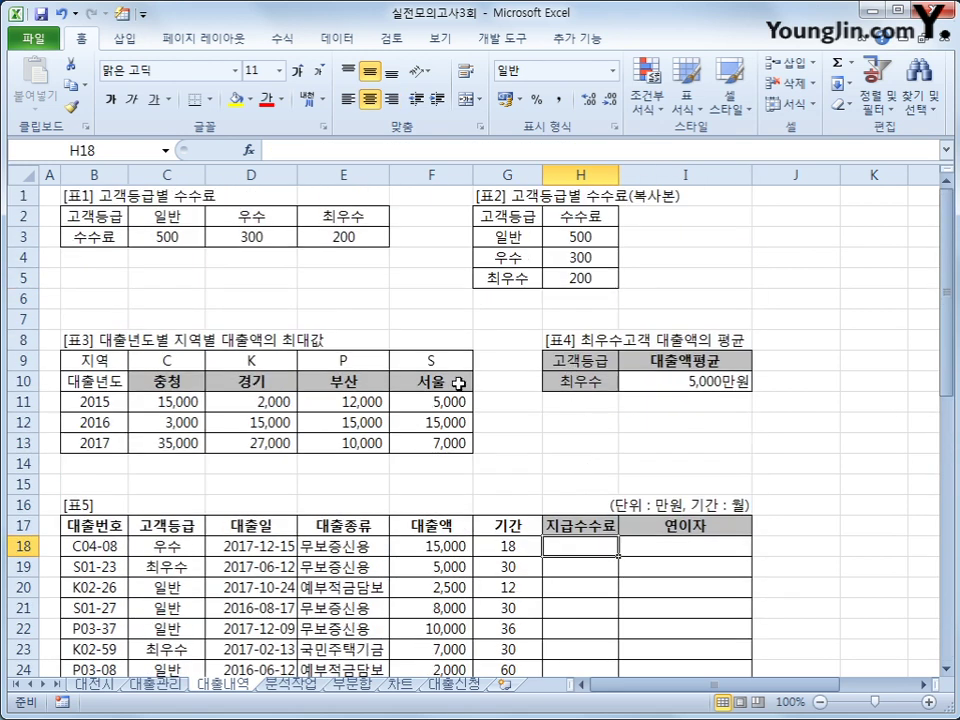
left_click_drag(99, 220, 323, 240)
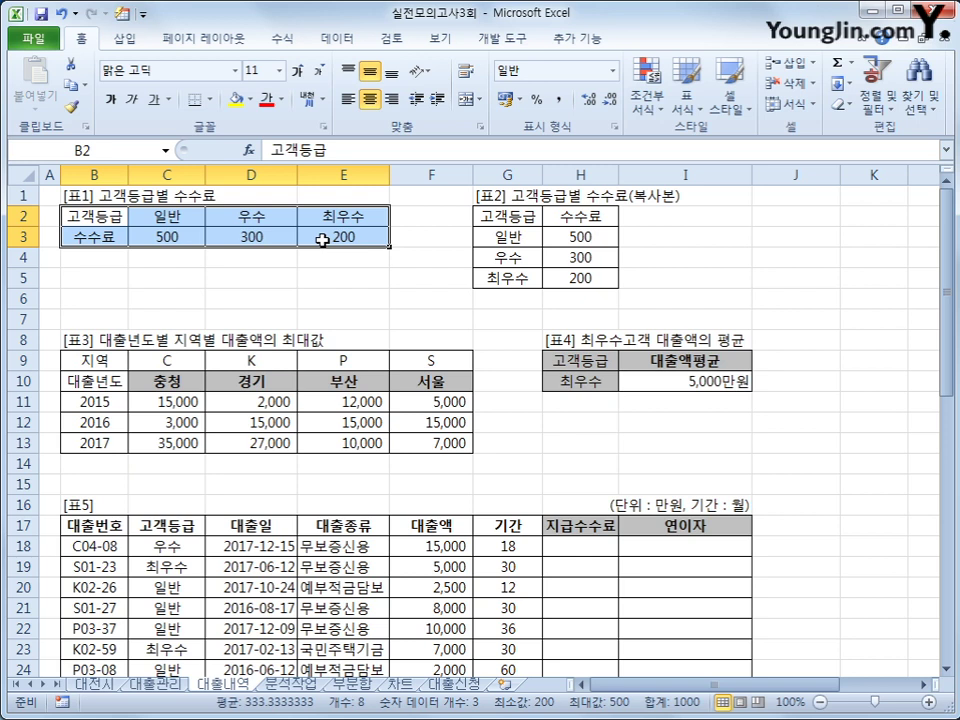
left_click(584, 549)
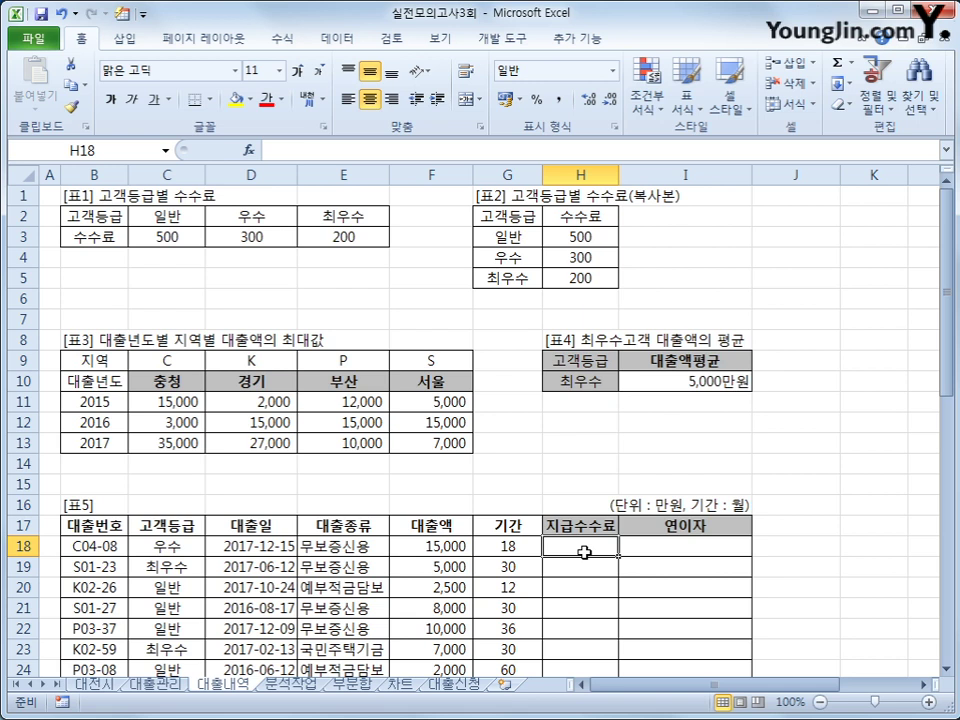
type("=")
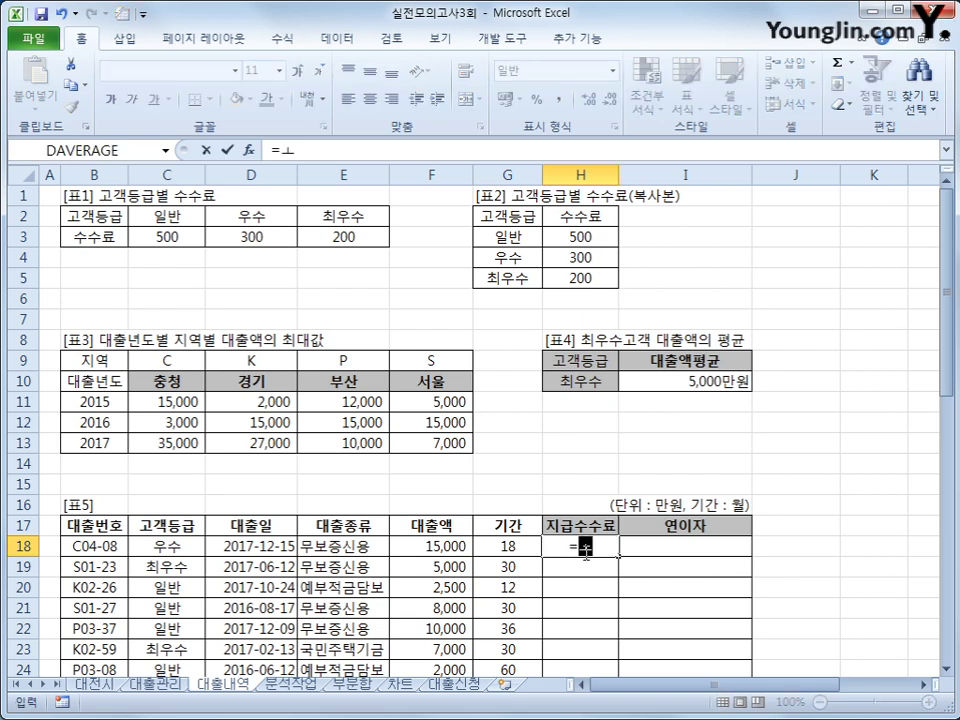
type("hl")
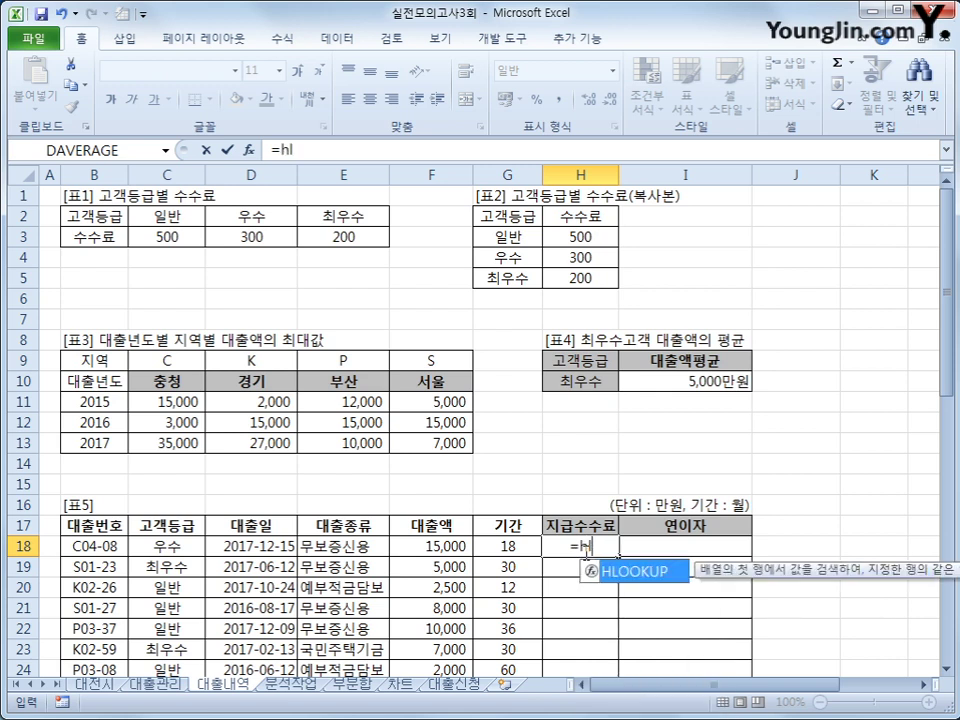
key("Tab")
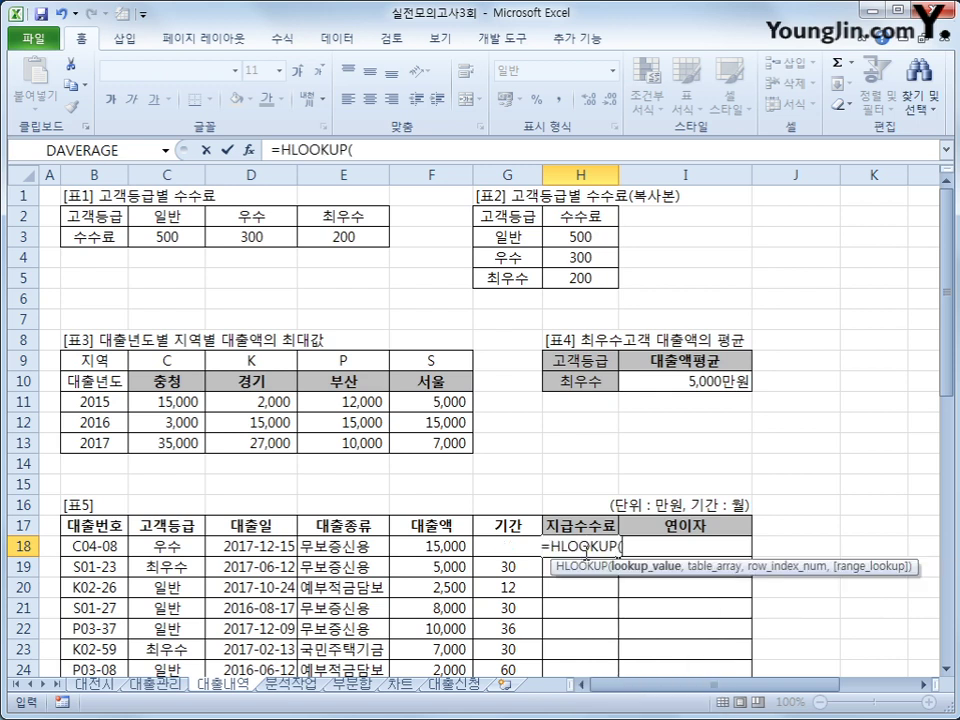
left_click(145, 546)
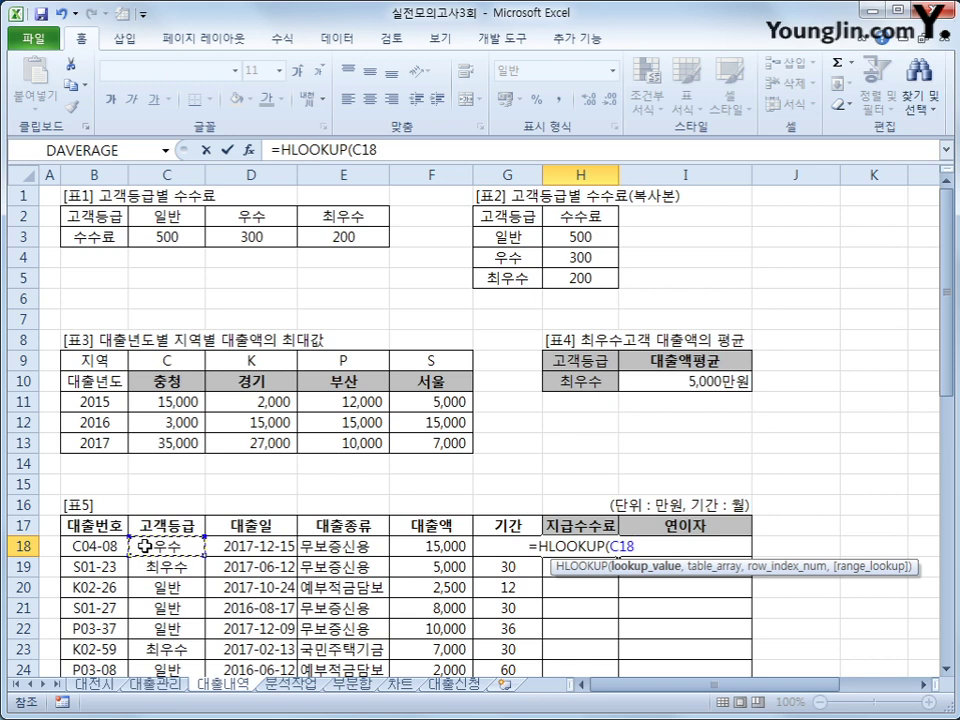
Complete the H18 HLOOKUP with table array $B$2:$E$3, row index 2 and exact match 0, and enter it.
type(",")
left_click_drag(111, 215, 352, 250)
key("F4")
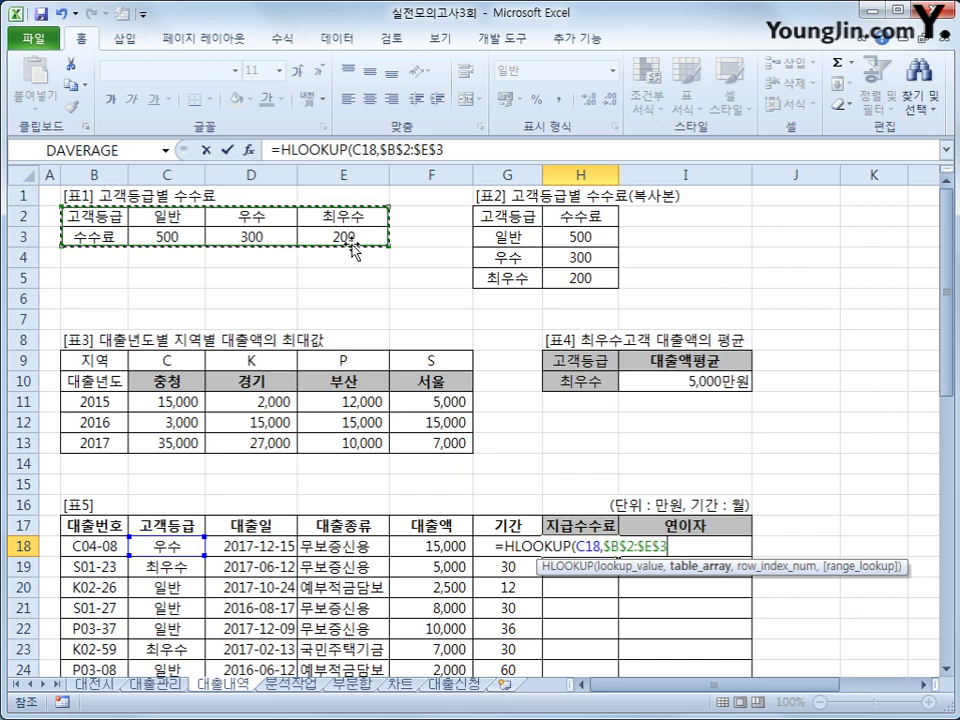
type(",")
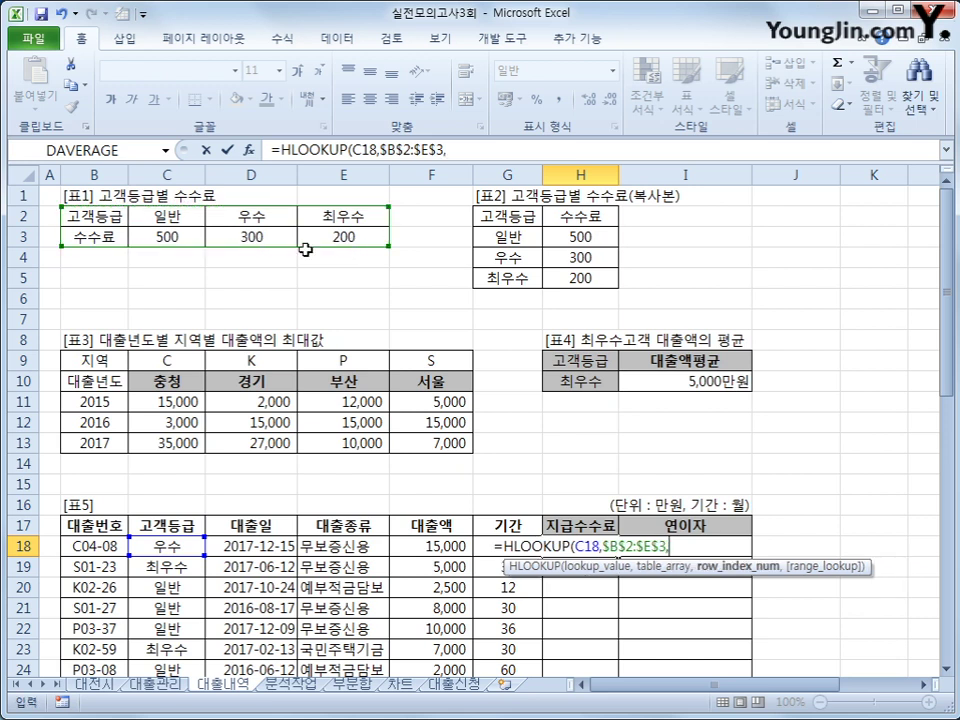
type("2")
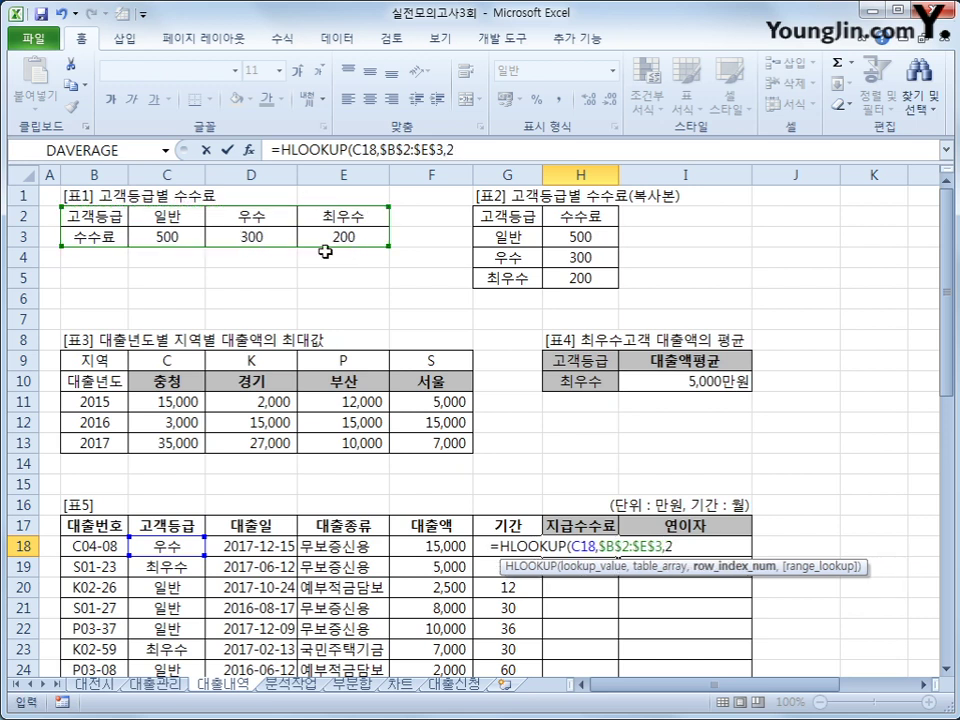
type(",0")
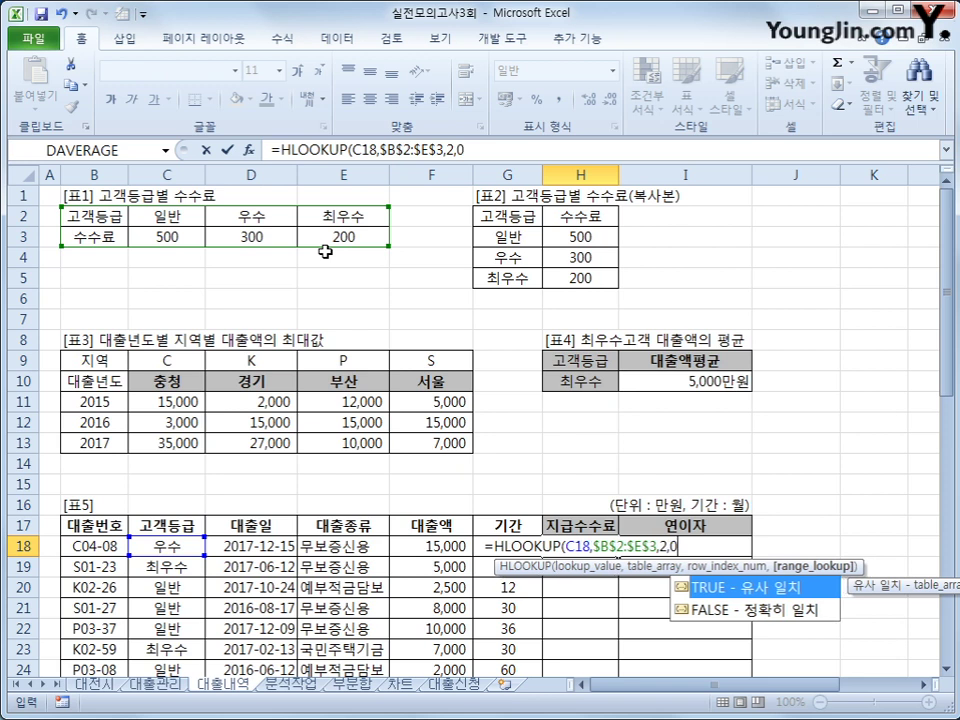
type(")")
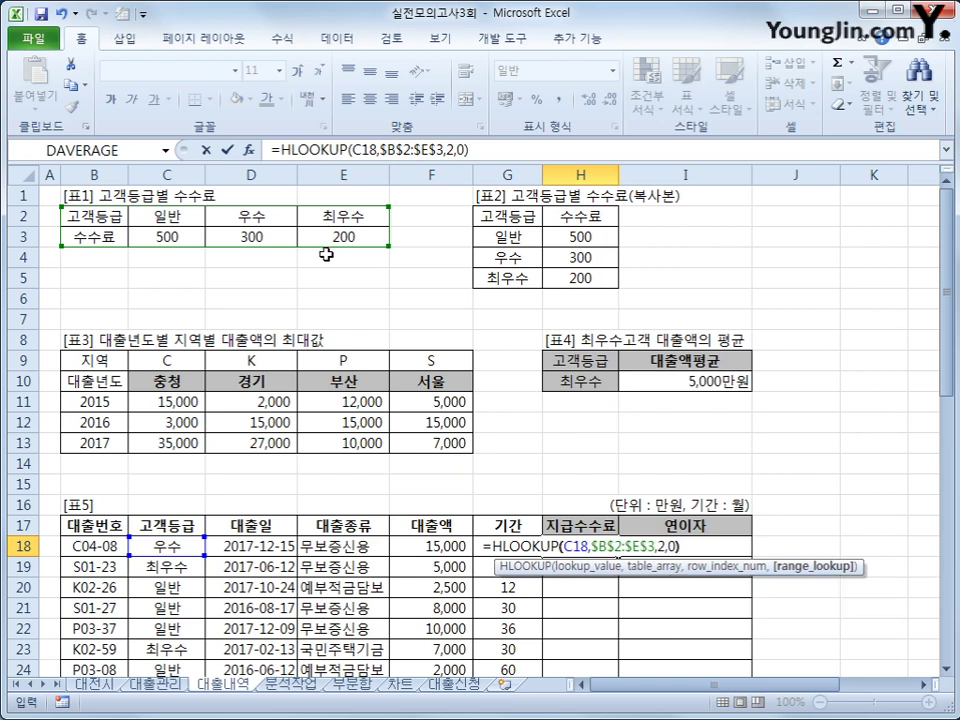
key("Return")
key("Up")
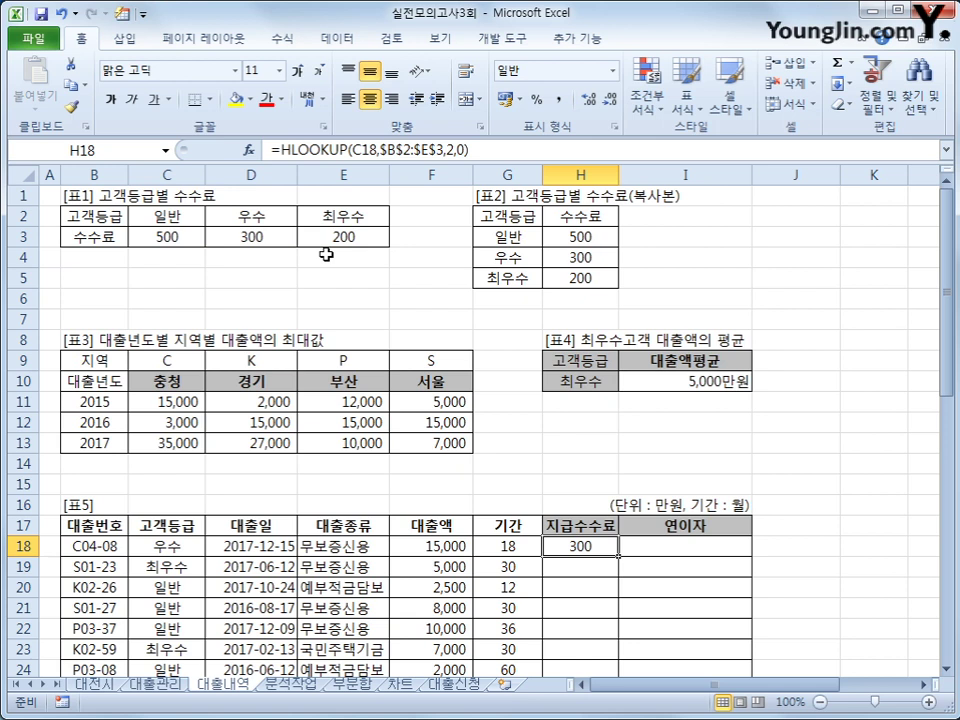
Append +IF(G18>=30,50,0) to the HLOOKUP formula in H18 and enter it.
left_click(516, 152)
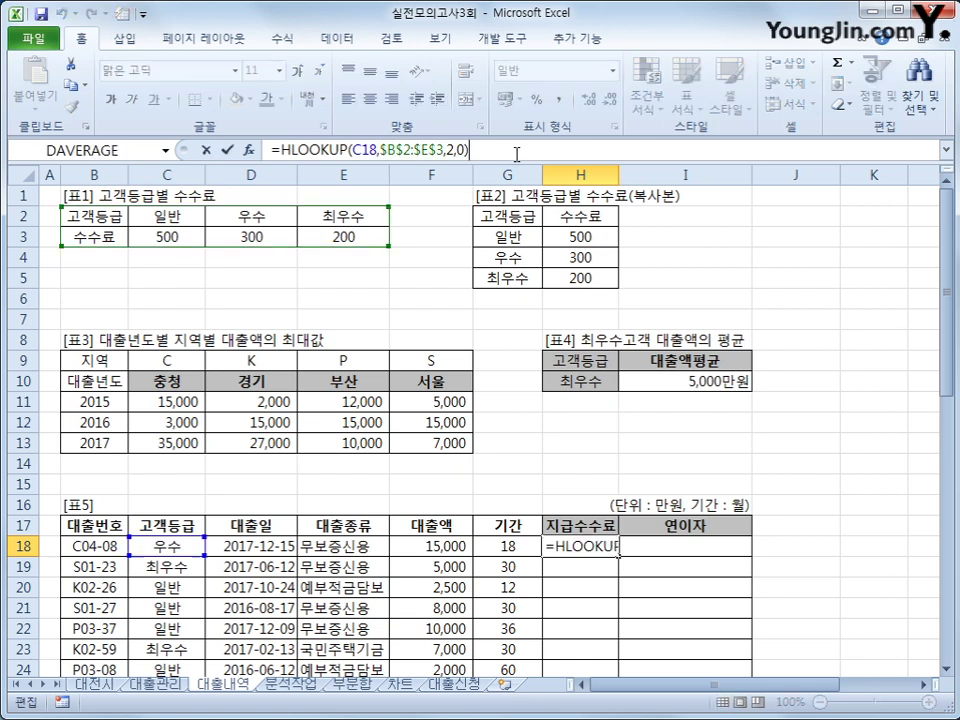
type("+")
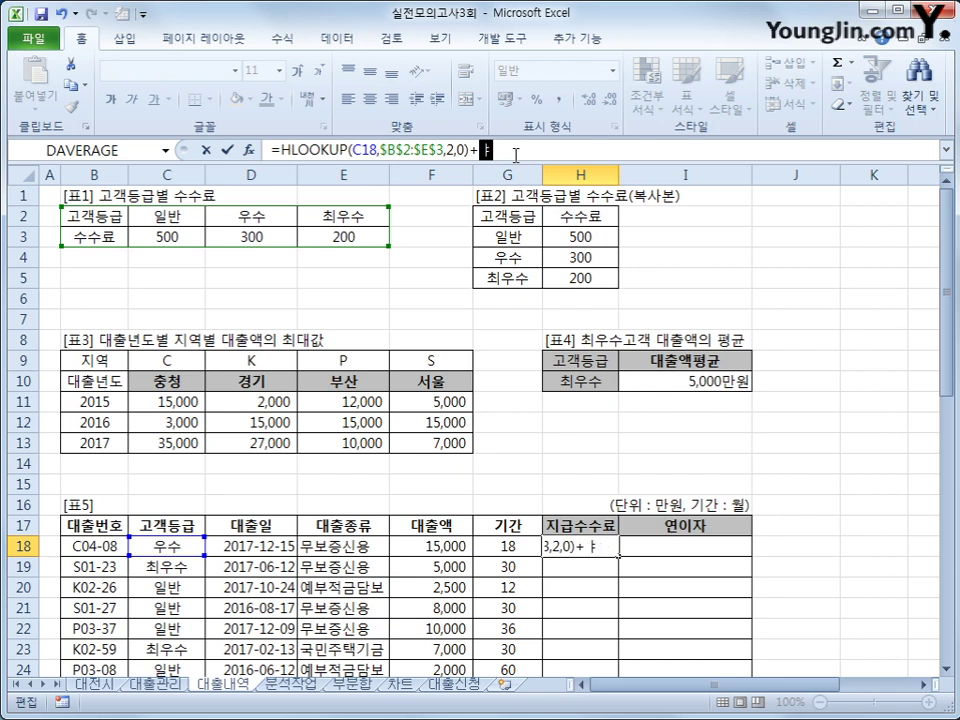
type("if(")
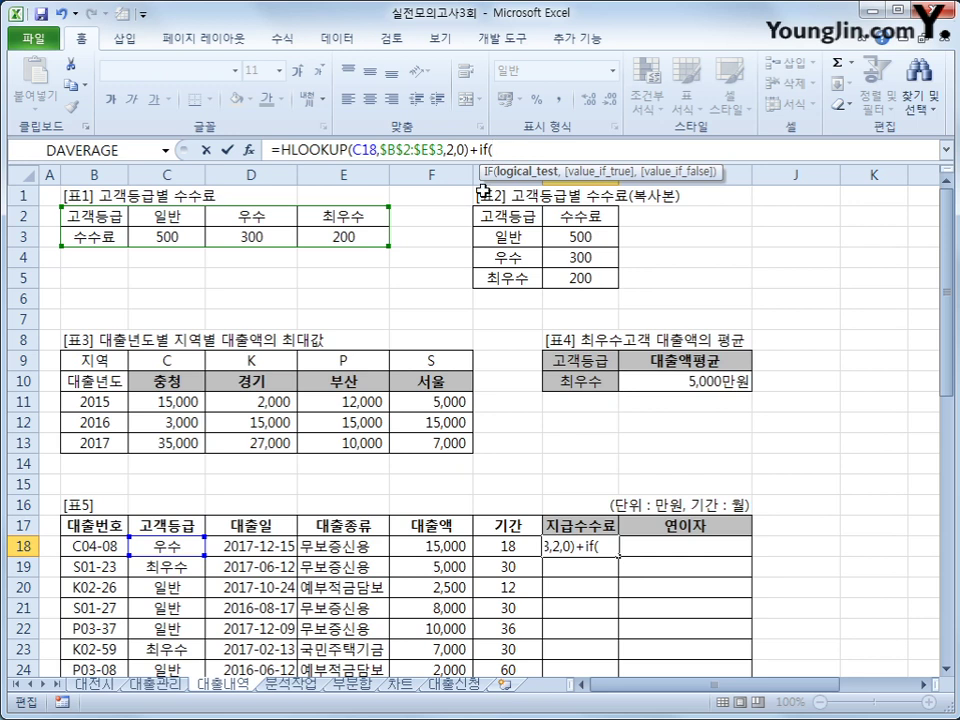
left_click(508, 552)
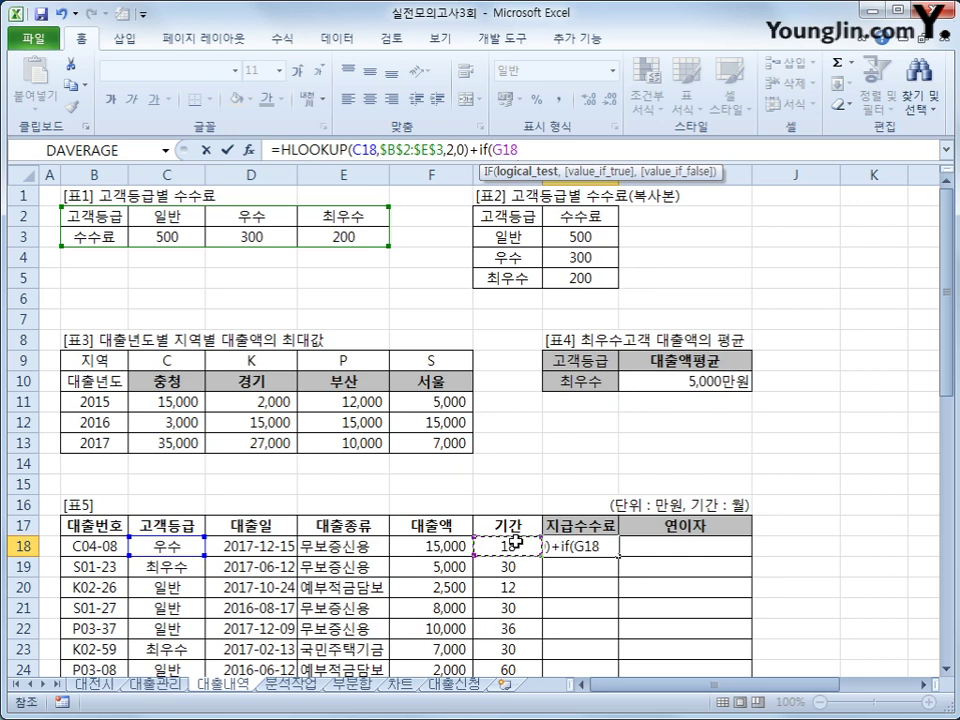
type(">=30,")
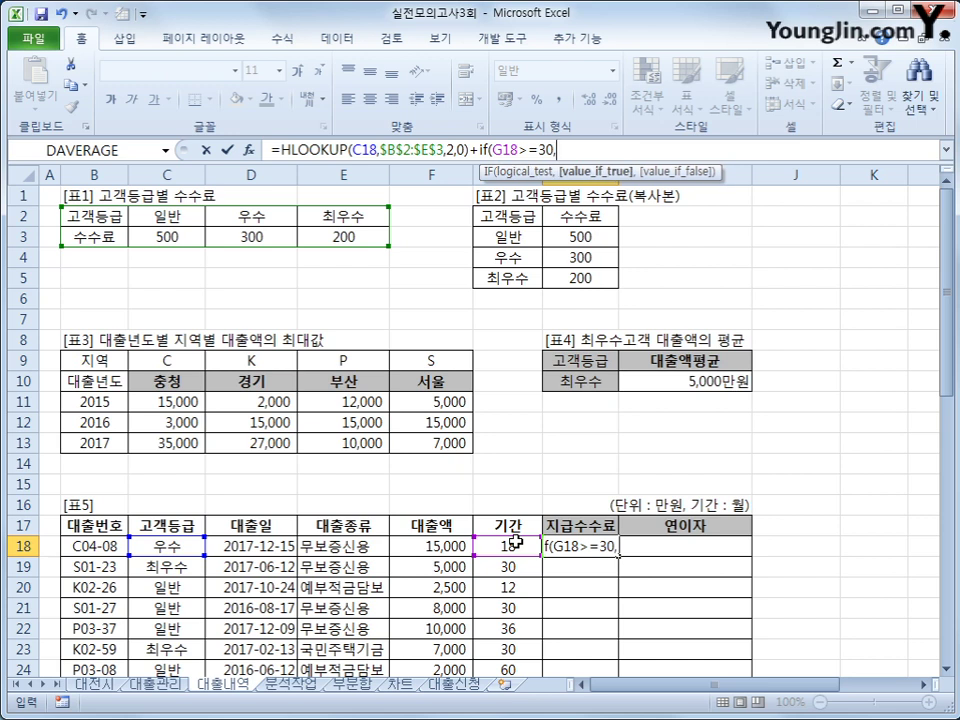
type("50")
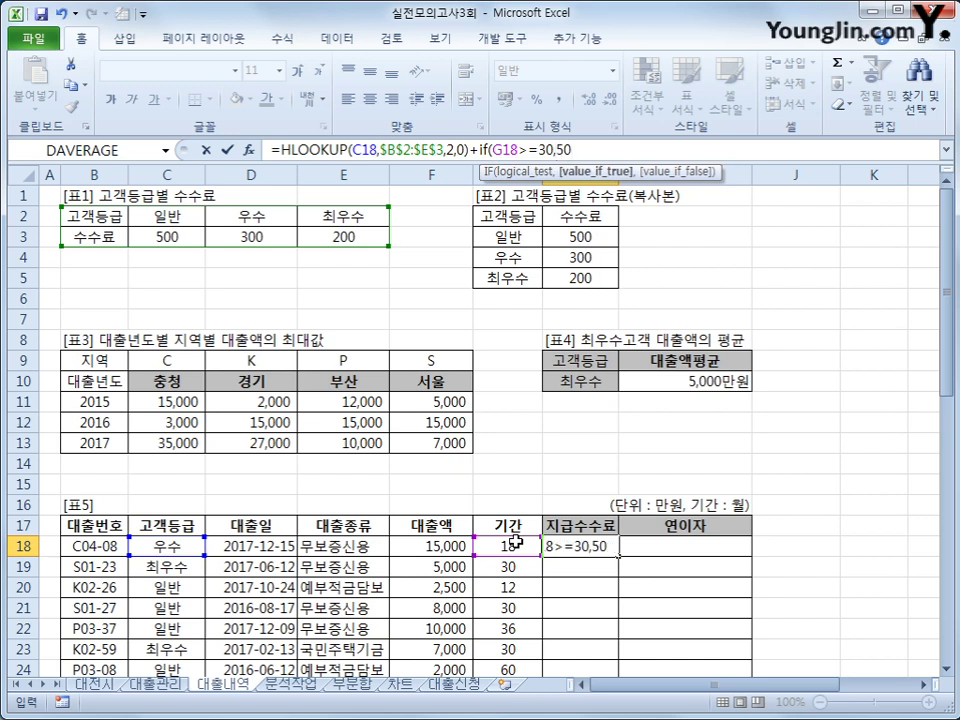
type(",")
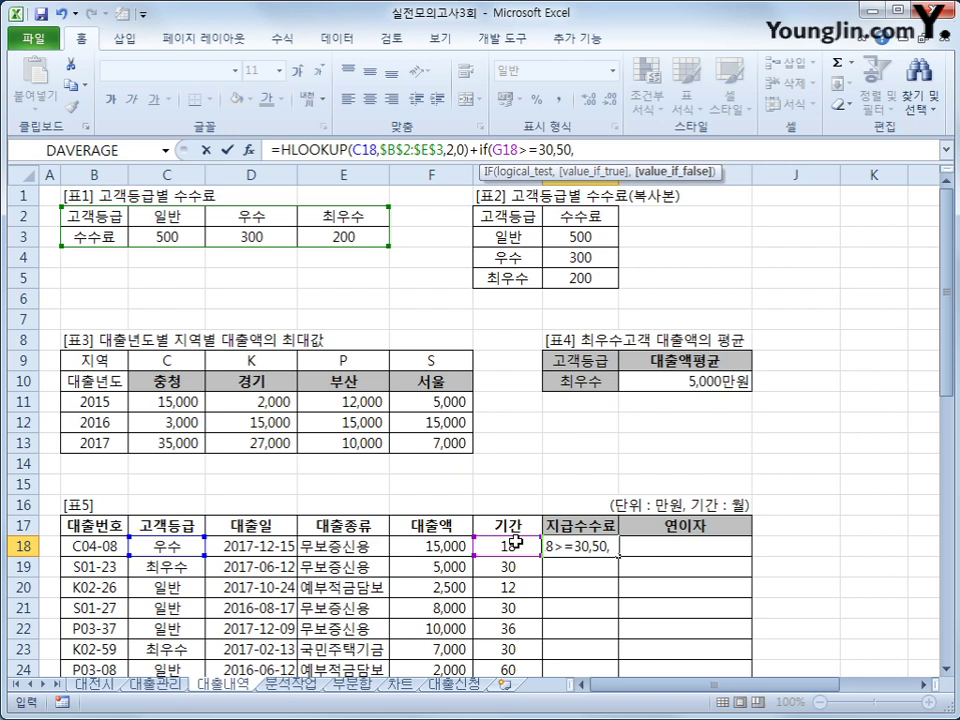
type("0)")
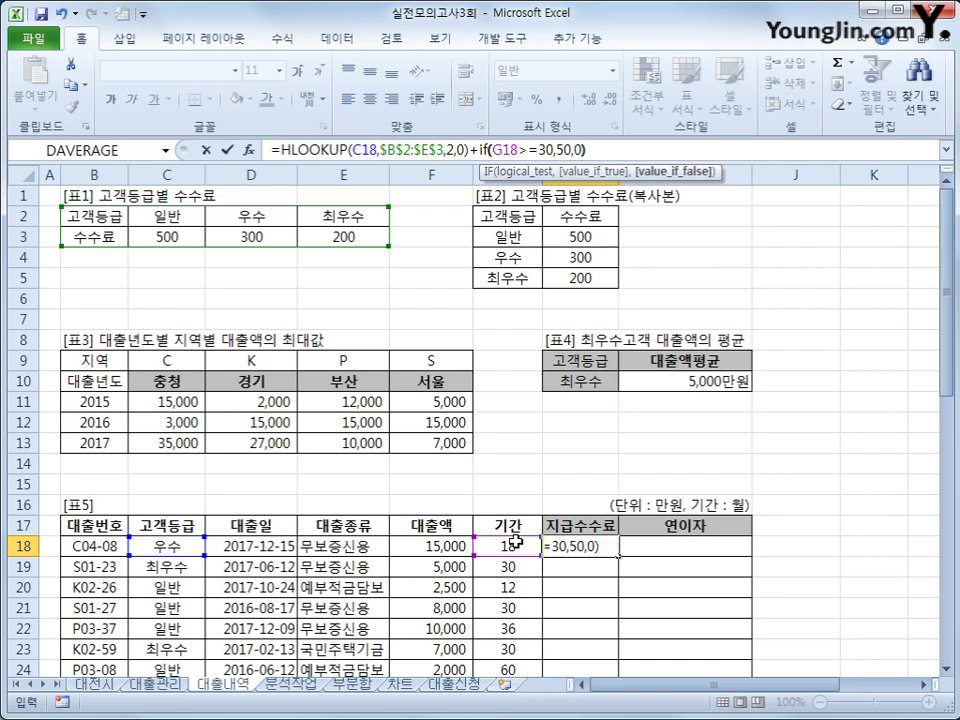
key("Return")
key("Up")
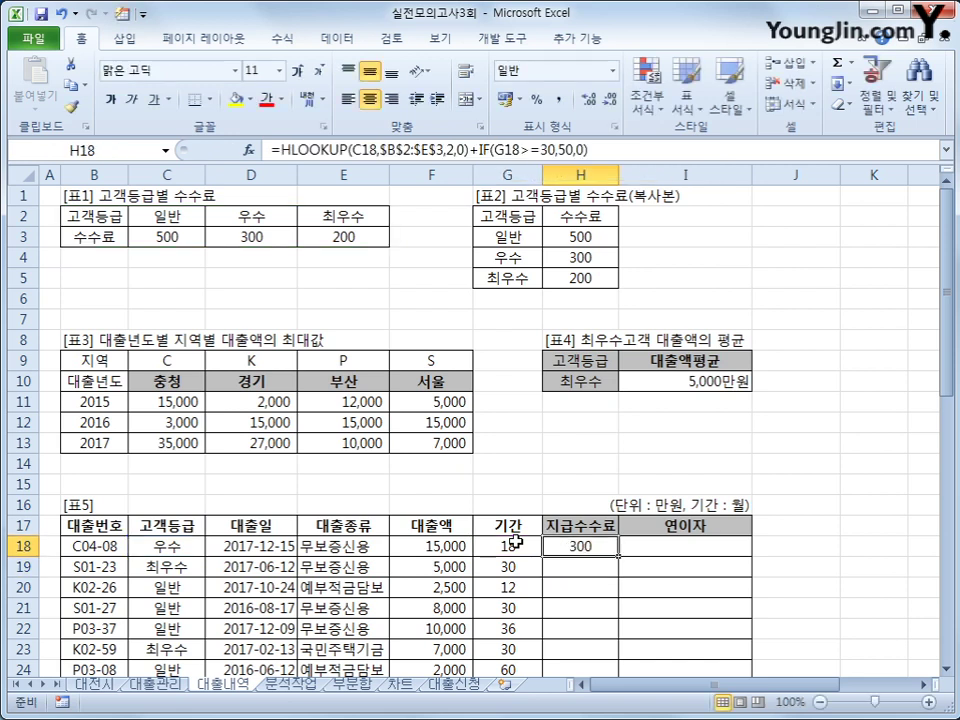
Fill the H18 fee formula down the 지급수수료 column through H44 and check the copied rows.
double_click(619, 556)
key("Down")
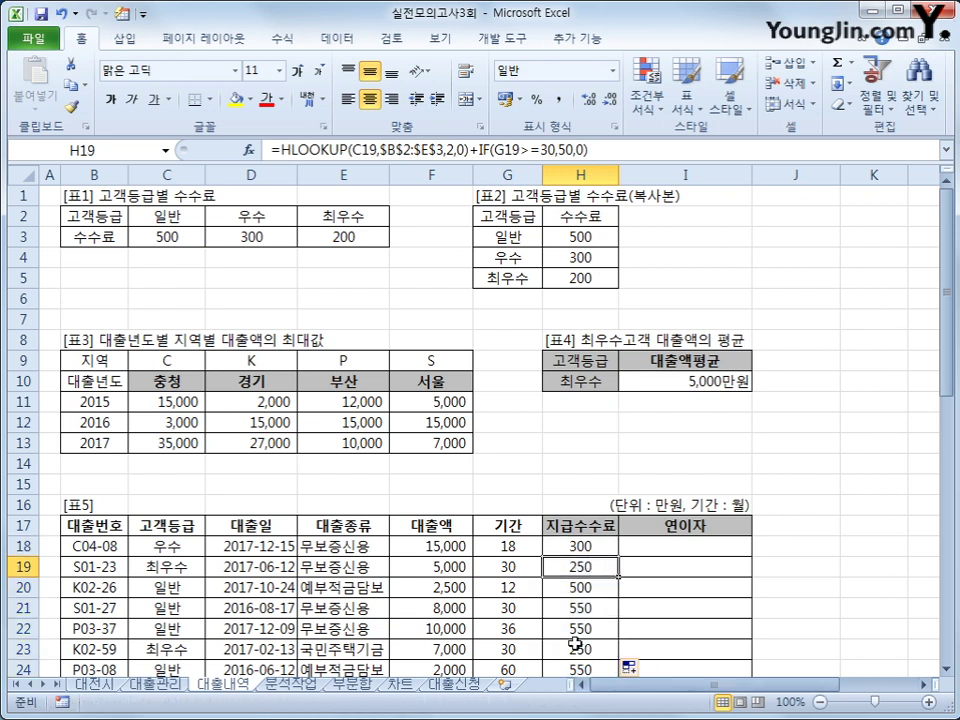
scroll(575, 645, "down", 7)
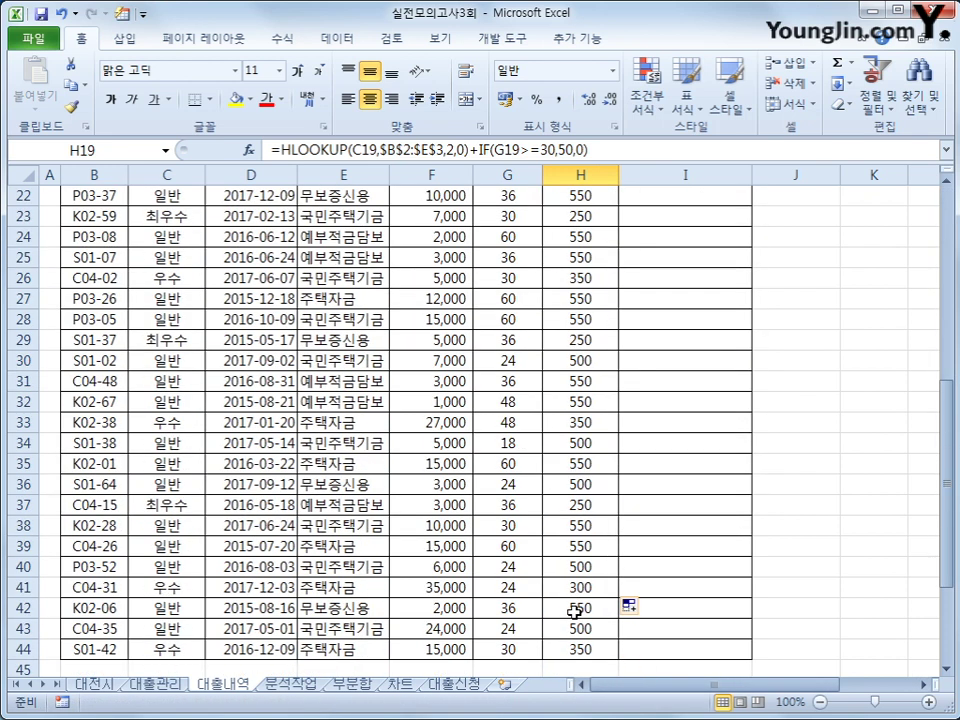
scroll(575, 611, "up", 7)
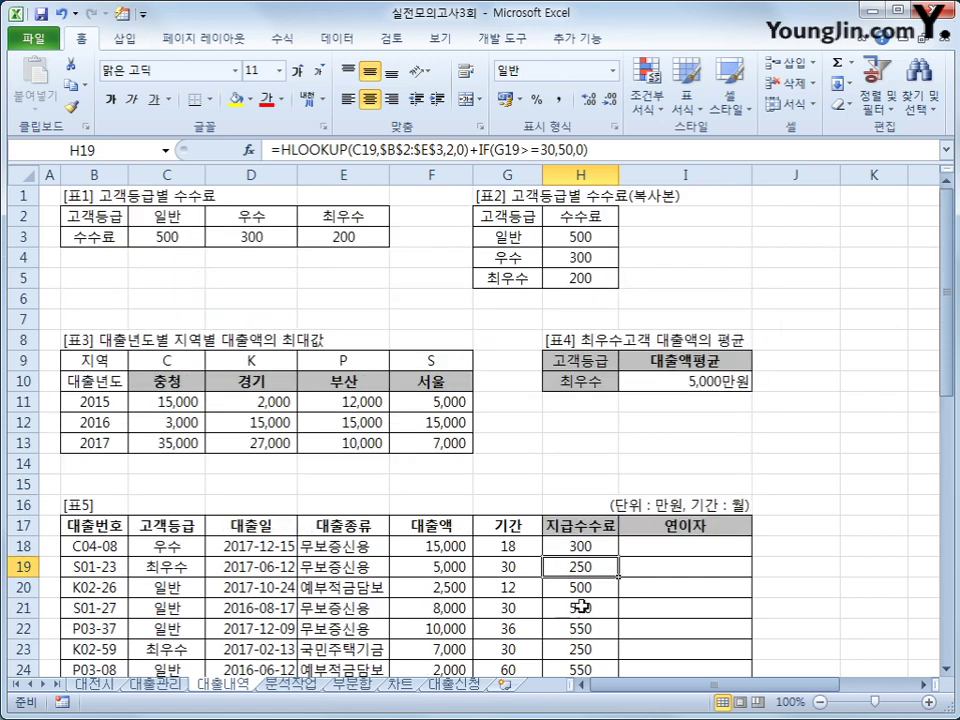
Switch to the Visual Basic editor and insert a new module into the workbook's project.
left_click(668, 548)
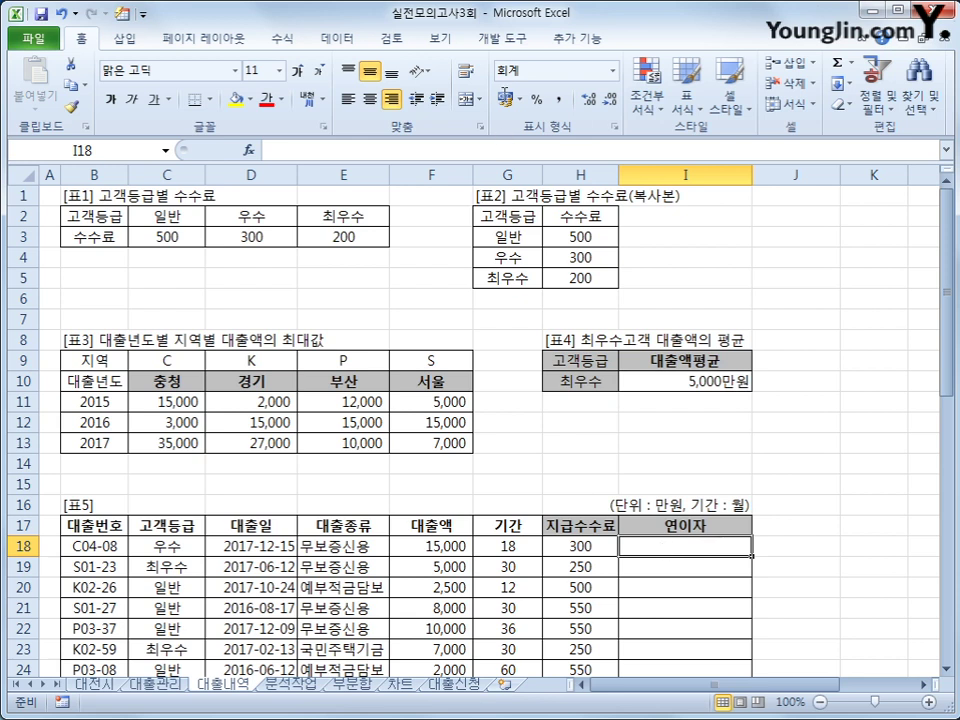
left_click(504, 42)
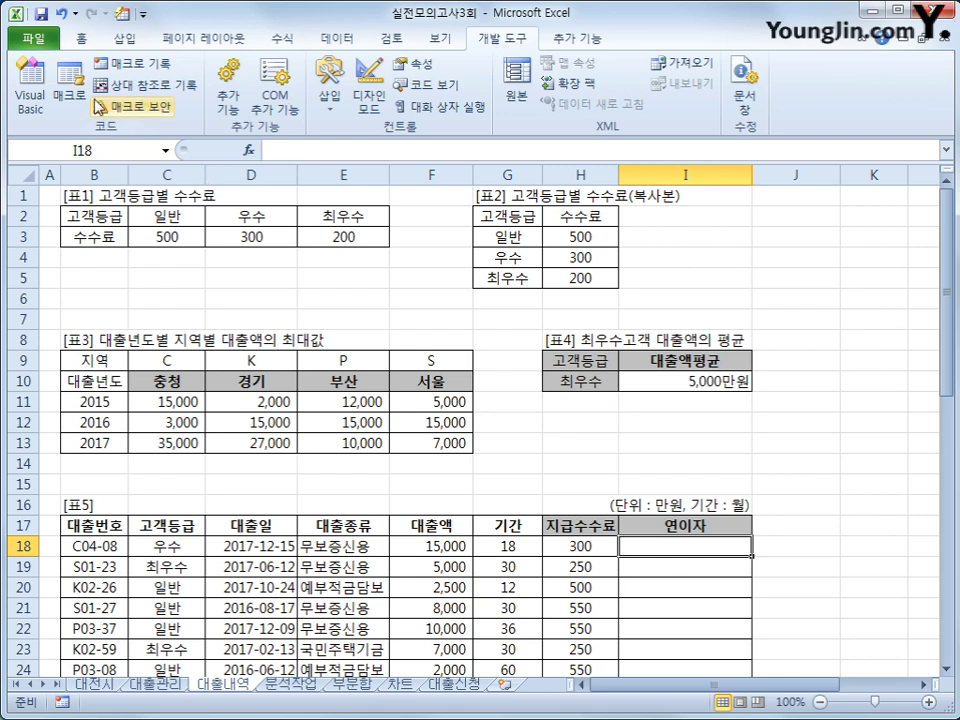
left_click(29, 88)
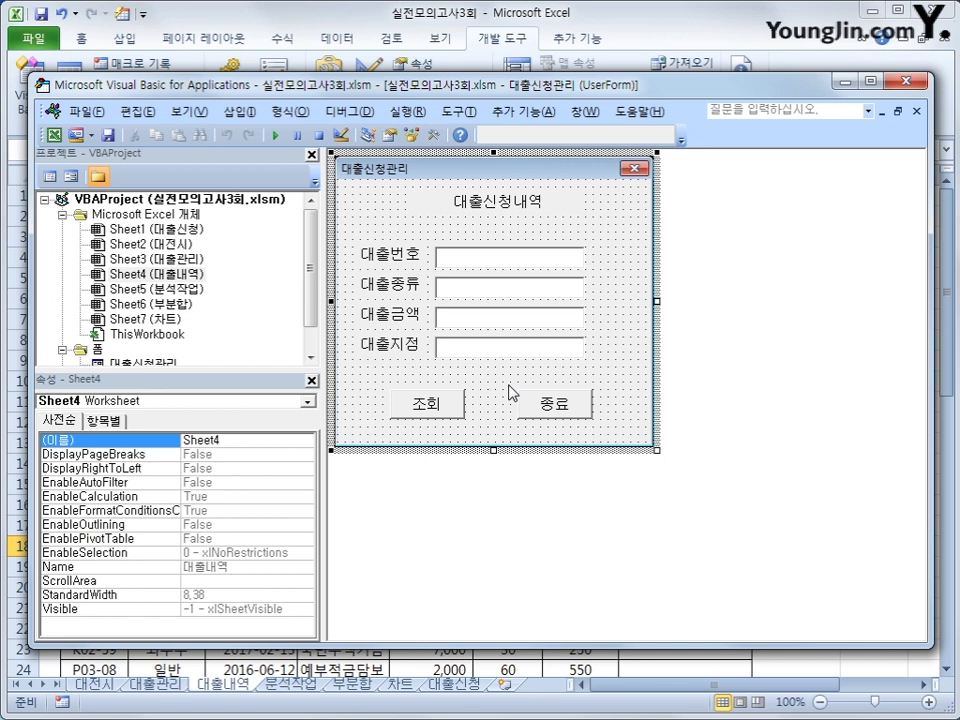
left_click(238, 111)
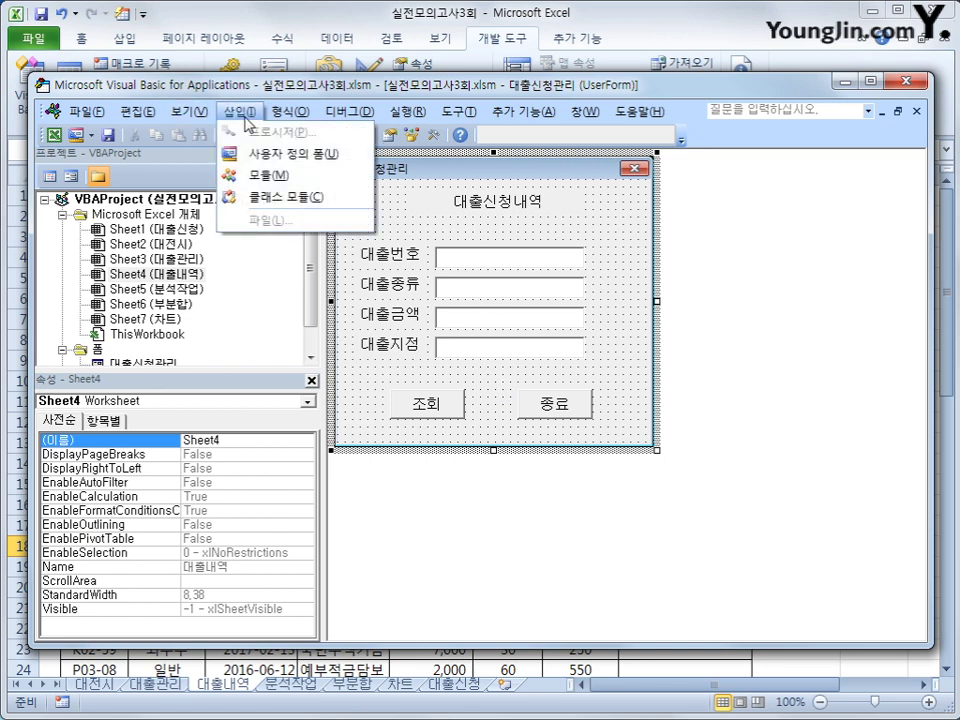
left_click(244, 176)
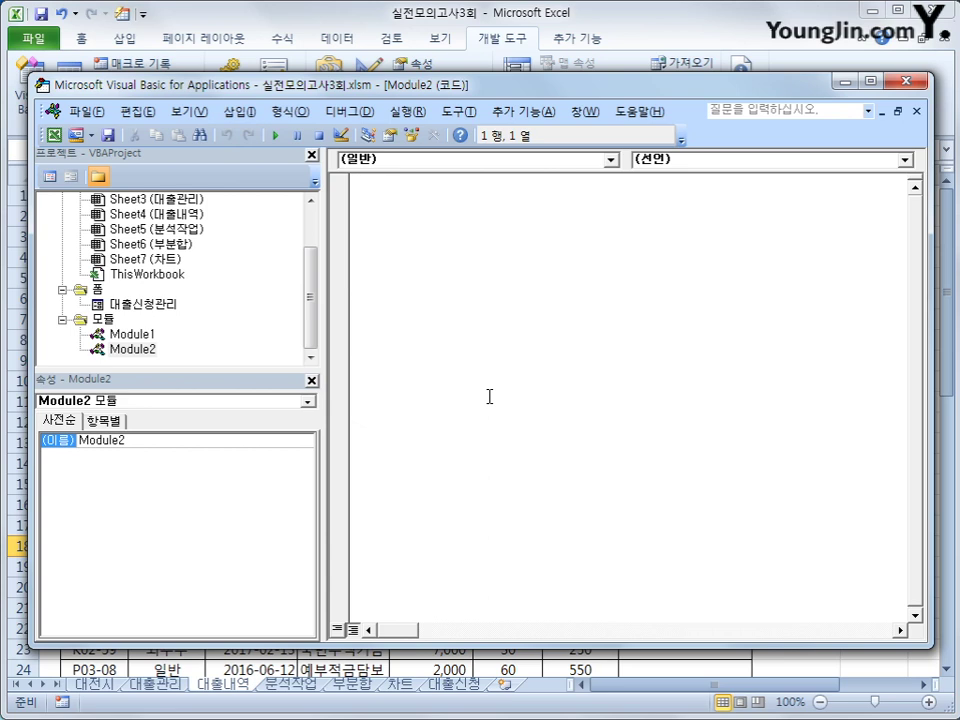
Declare the public function fn연이자(대출액, 기간) in Module2 and start an indented line in its body.
type("opt")
key("BackSpace")
key("BackSpace")
type("public functi")
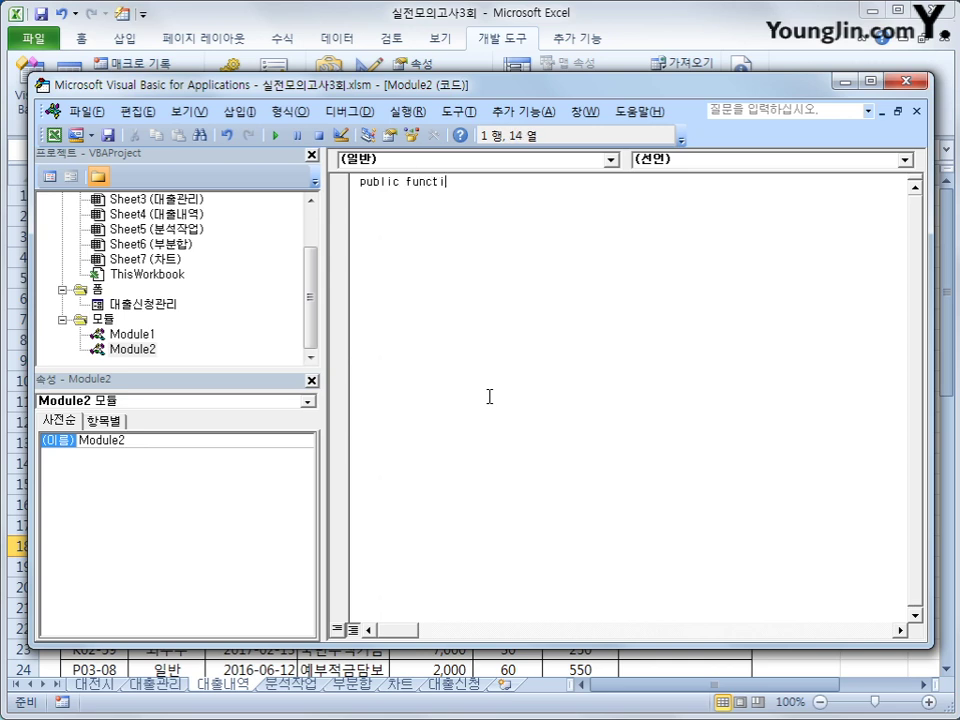
type("on fn")
type("연이자(")
type("대출액,기간)")
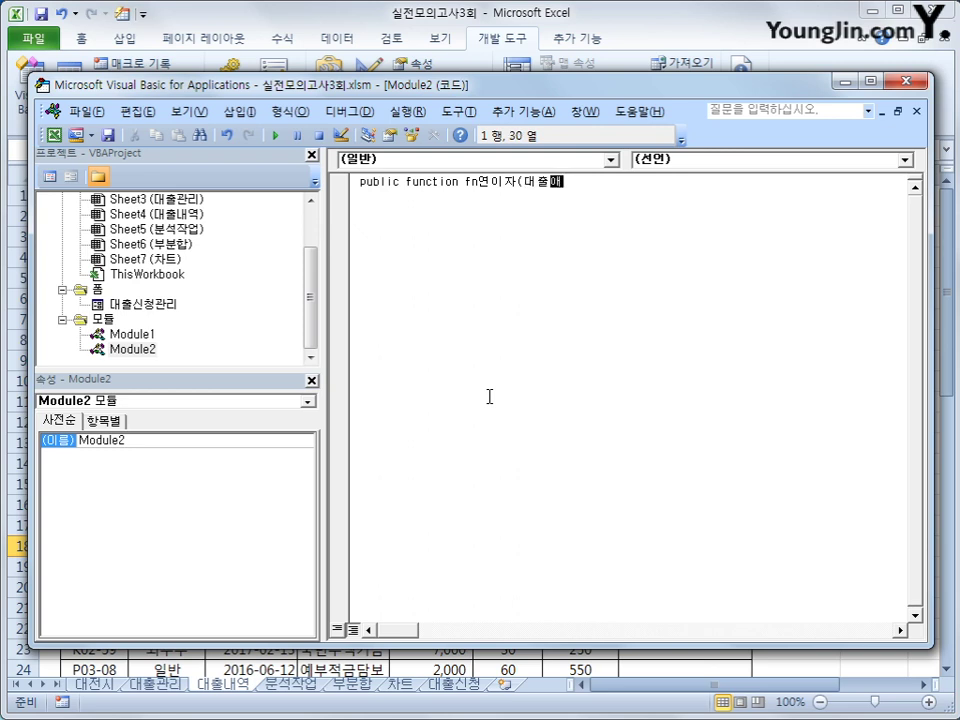
key("Return")
key("Tab")
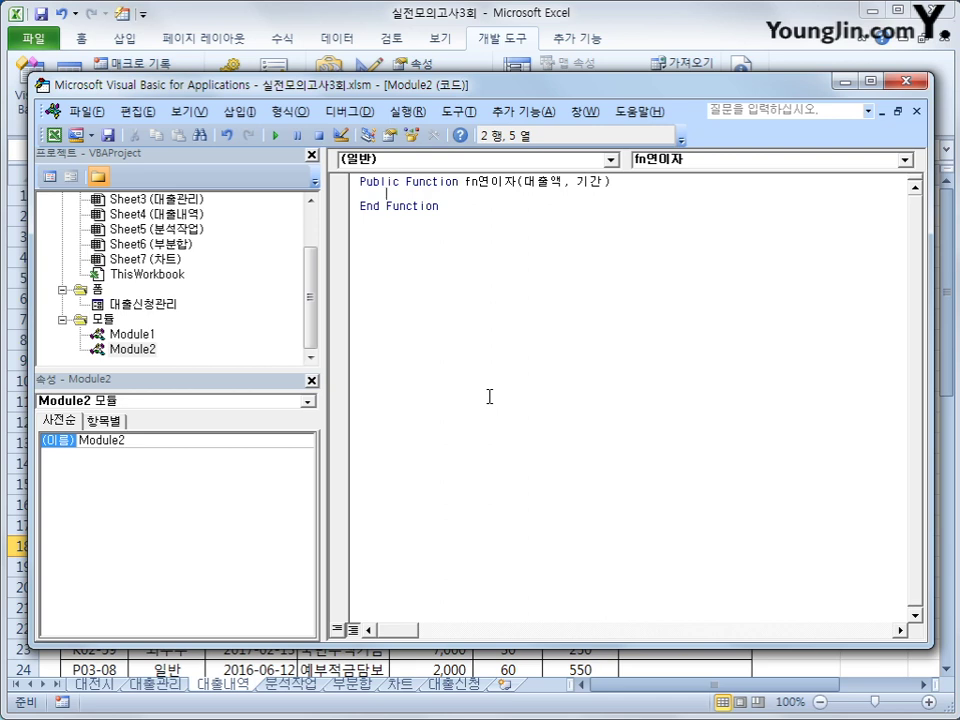
Write the branch If 기간 >= 20 Then with fn연이자 = 대출액 * 0.06 in the function body.
type("if 기간>=20 then")
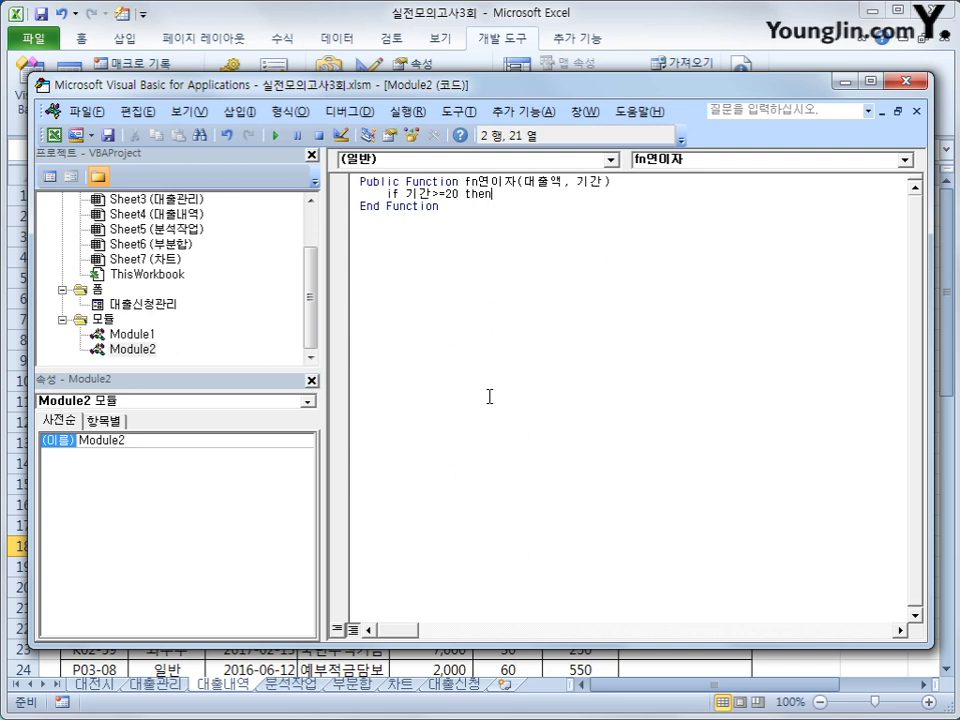
key("Return")
key("Tab")
type("fn")
type("연이자 ")
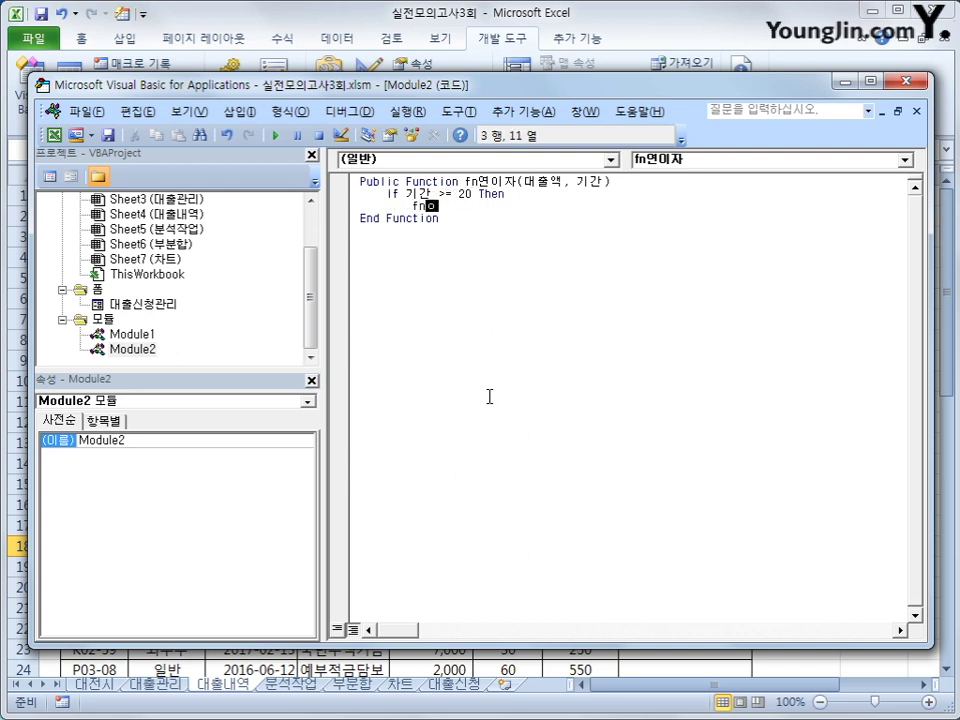
type("= 대출액 ")
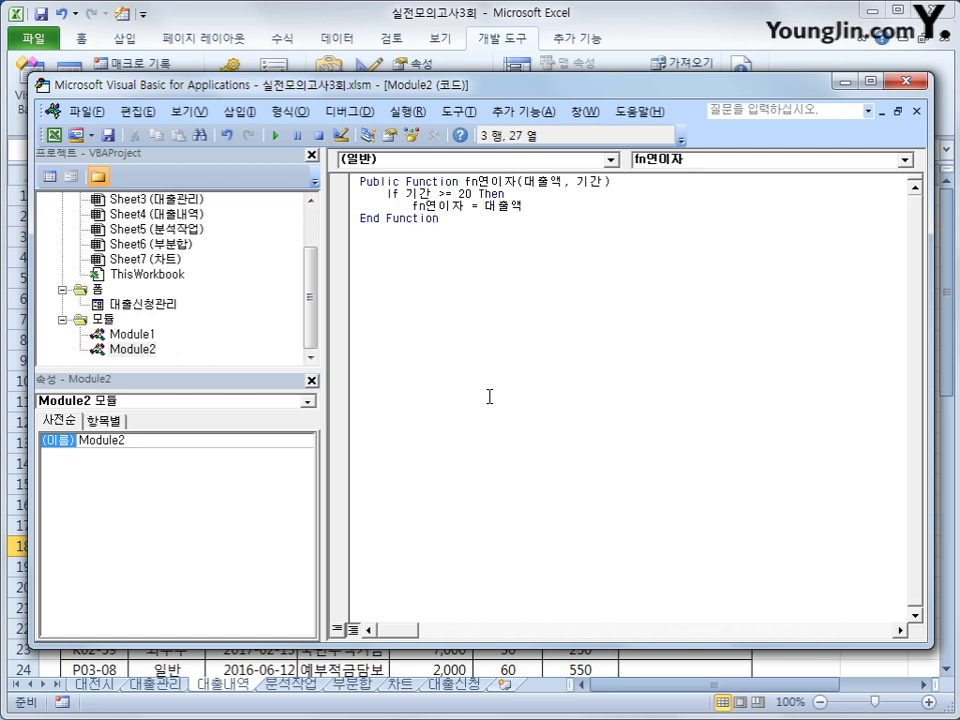
type("* 0.06")
key("Return")
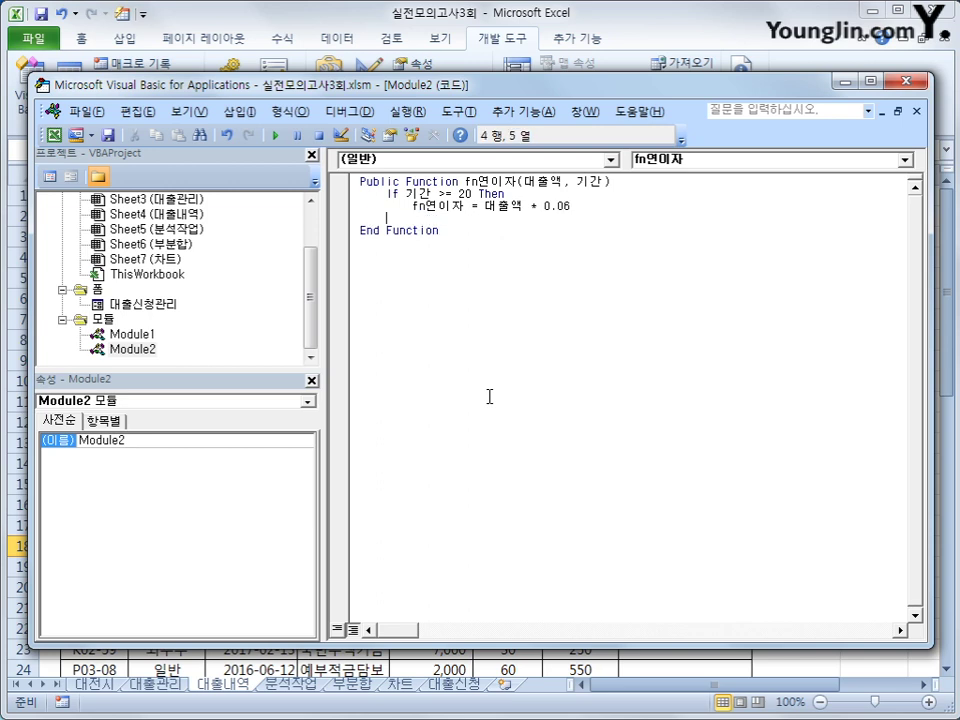
Add the Else branch fn연이자 = 대출액 * 0.07 and end the block with End If.
type("else")
key("Return")
key("Tab")
type("f")
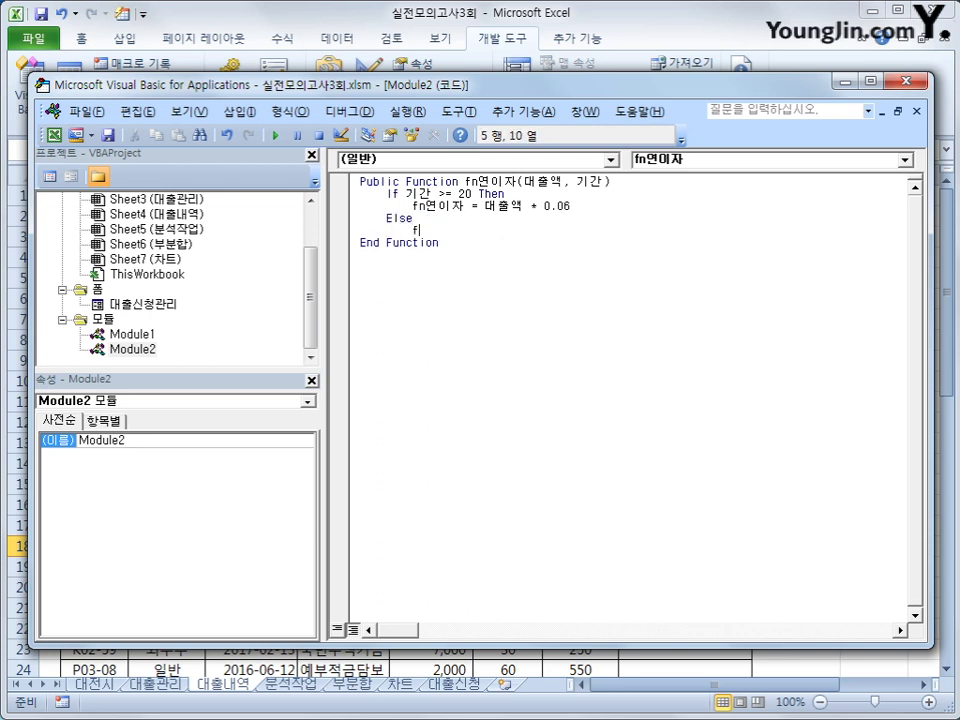
type("n연이자 =")
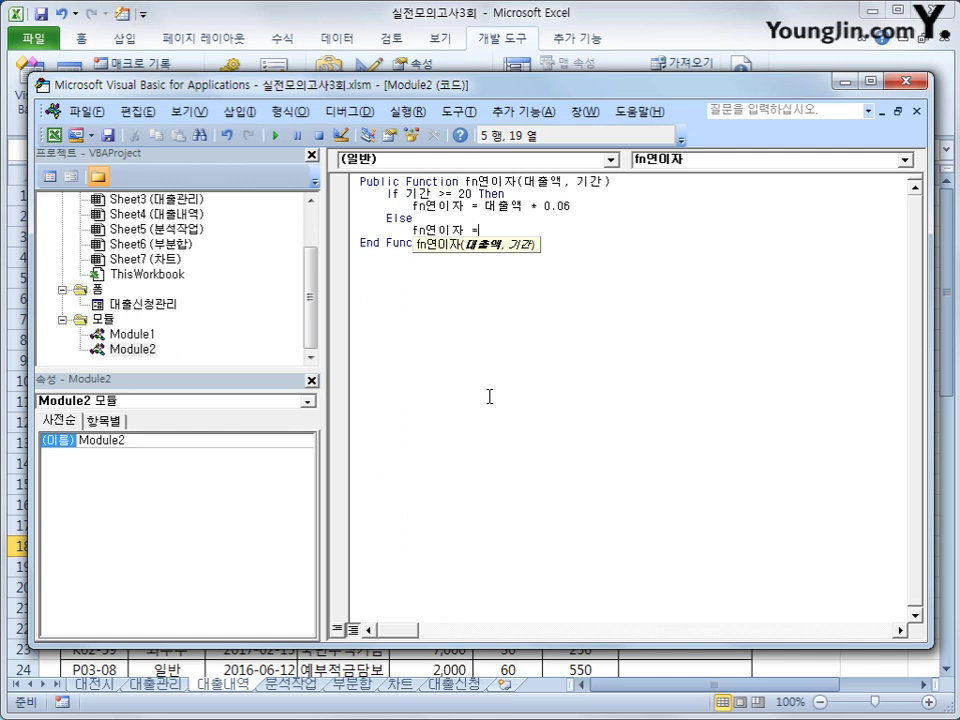
key("Escape")
type("대")
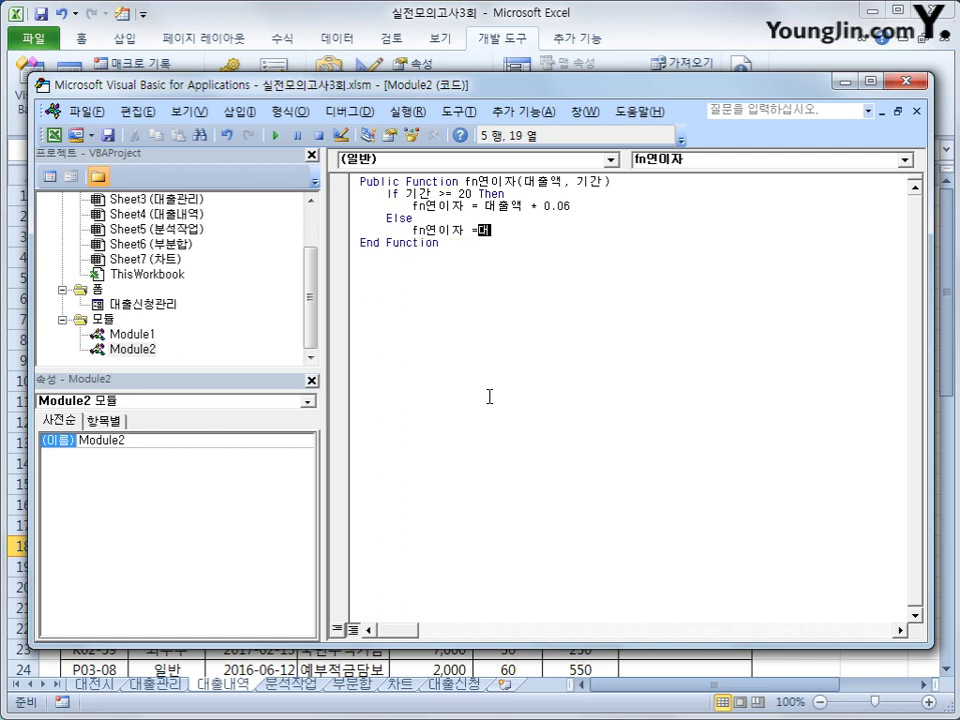
type("출액 * 0.07")
key("Return")
type("뻬")
key("BackSpace")
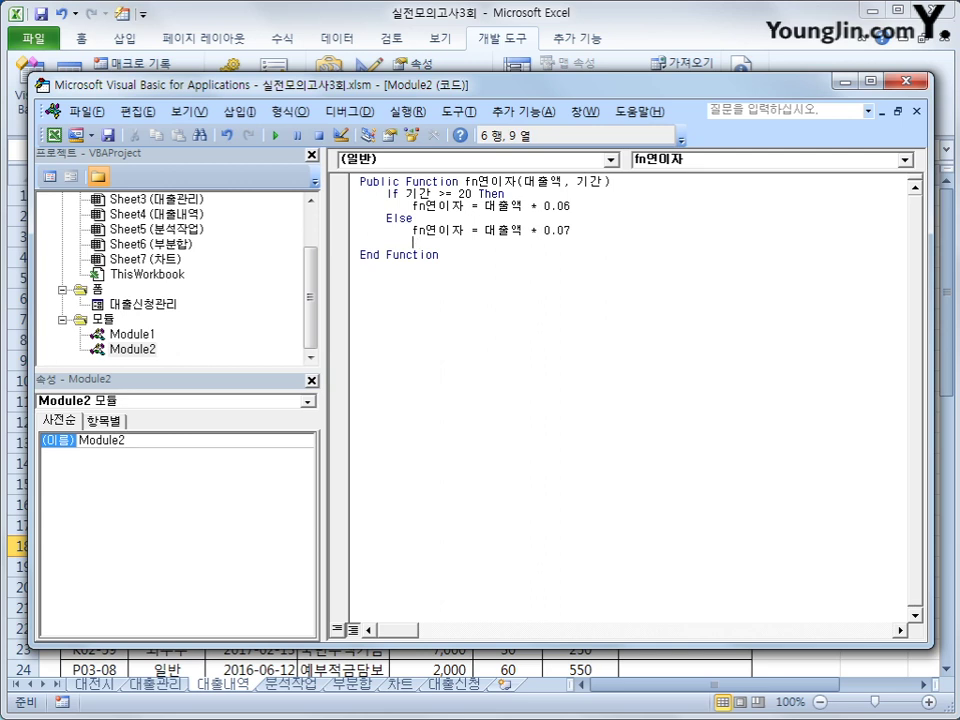
key("shift+Tab")
type("end if")
key("Return")
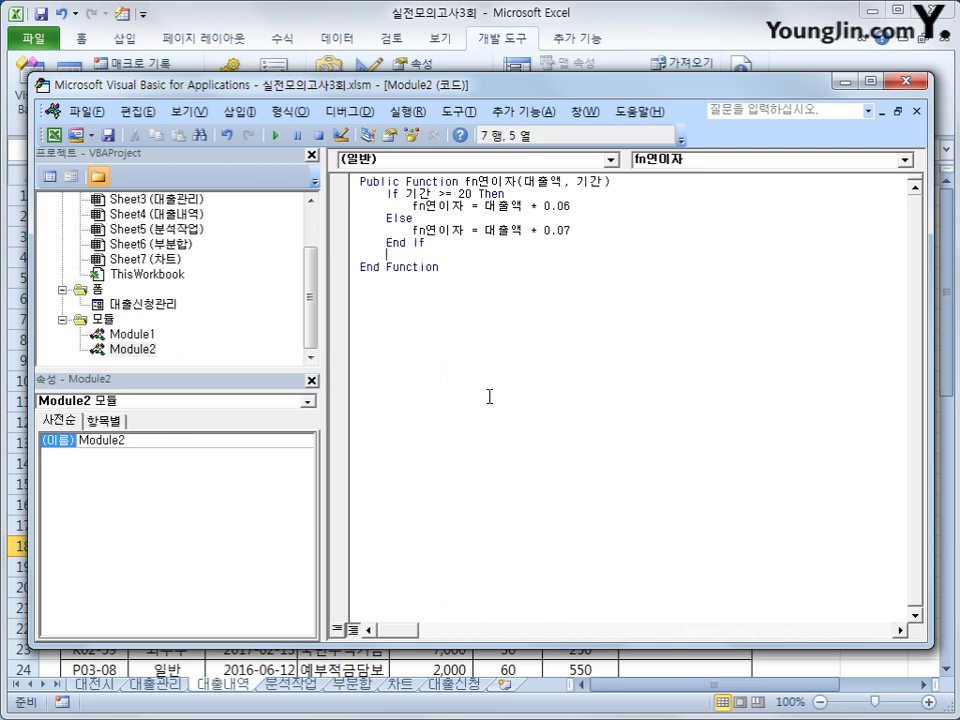
Insert a blank line between the function declaration and the If line, and close the Visual Basic editor.
key("Up")
key("Up")
key("Up")
key("Up")
key("Up")
key("Return")
key("Up")
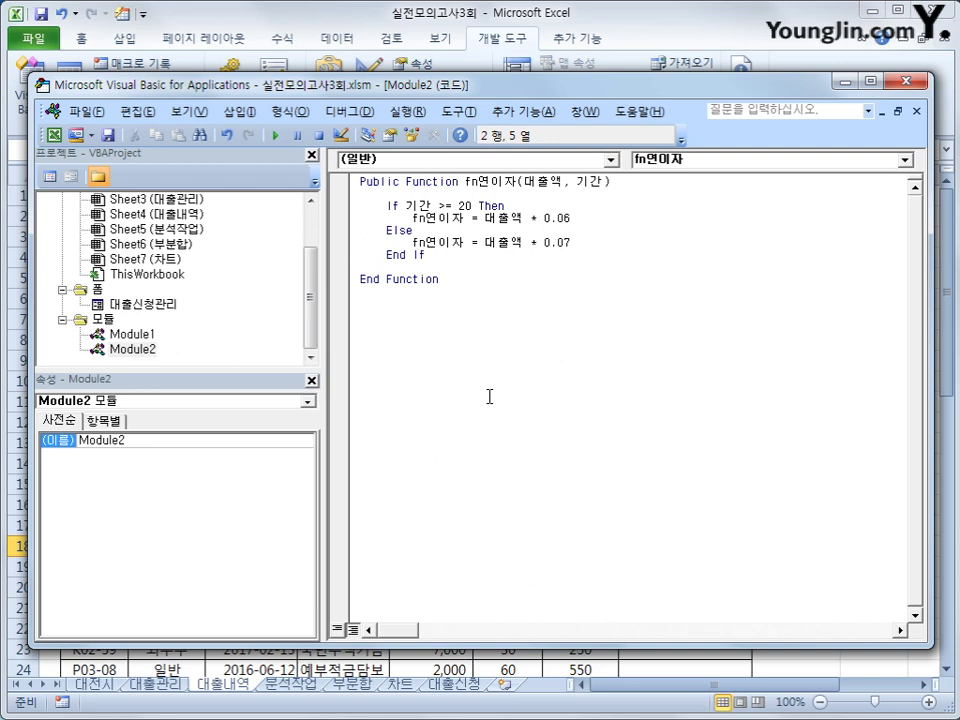
left_click(912, 81)
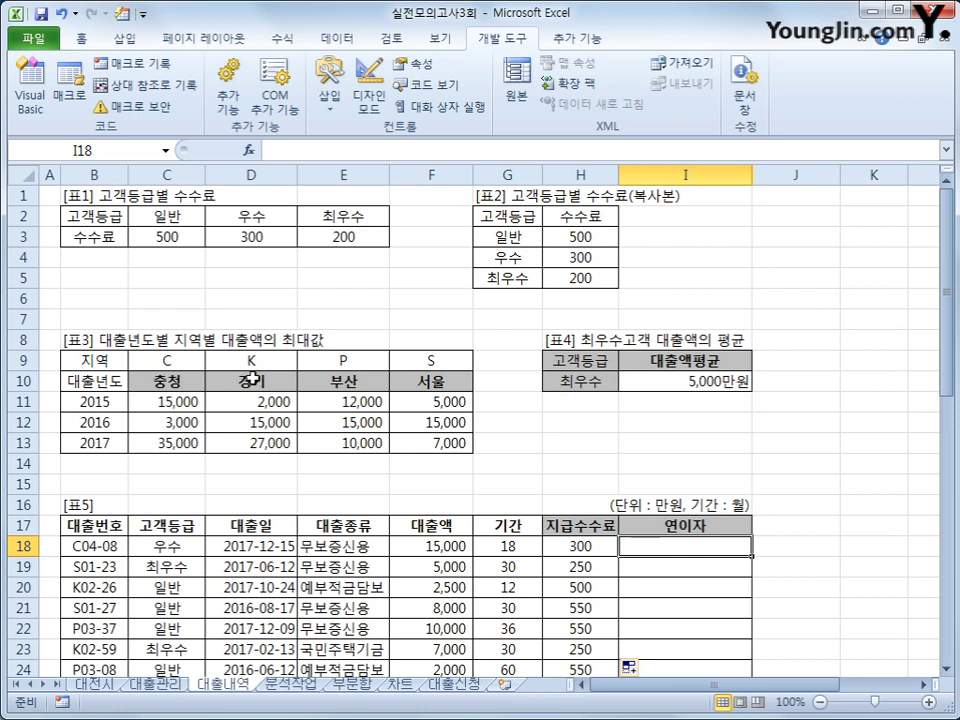
Insert the user-defined function fn연이자 in I18 with F18 as 대출액 and G18 as 기간.
left_click(249, 150)
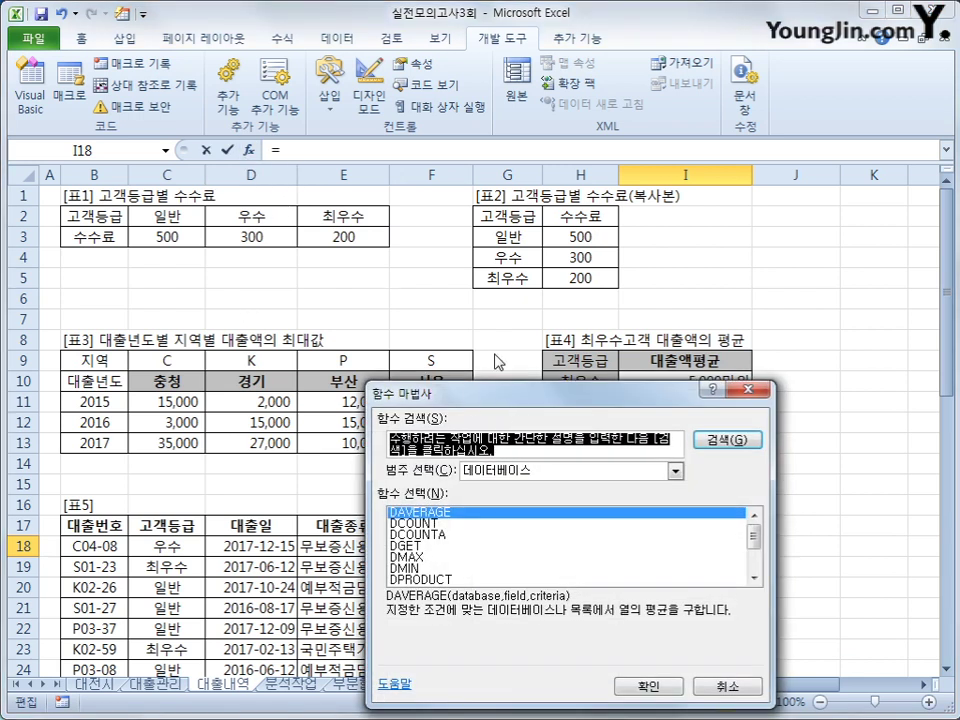
left_click_drag(503, 395, 492, 267)
left_click(488, 343)
left_click(497, 484)
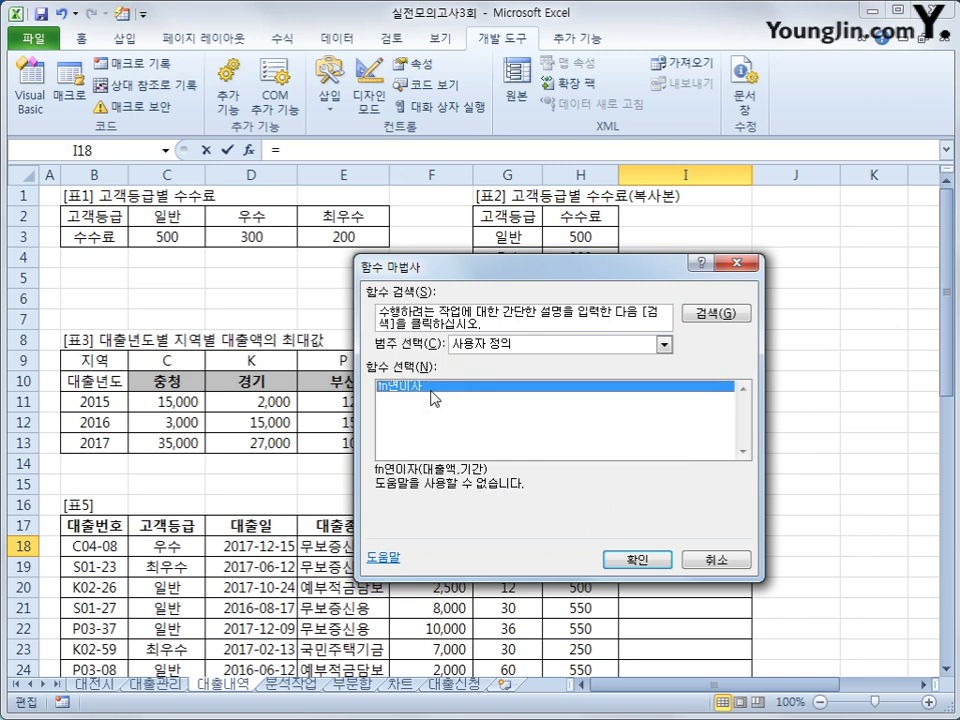
left_click(636, 560)
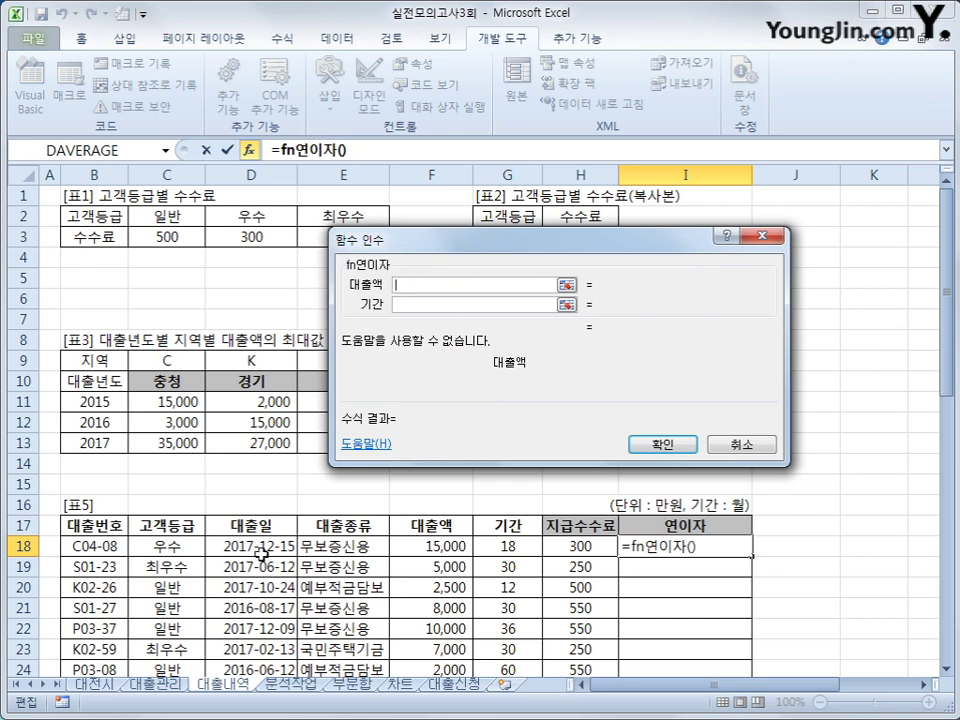
left_click(414, 549)
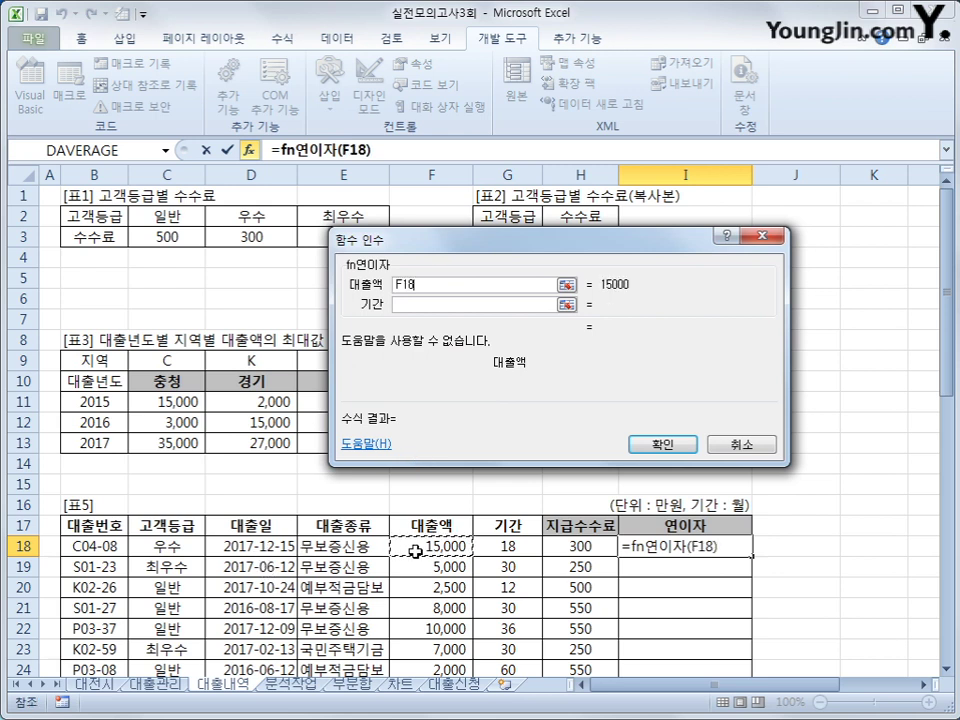
key("Tab")
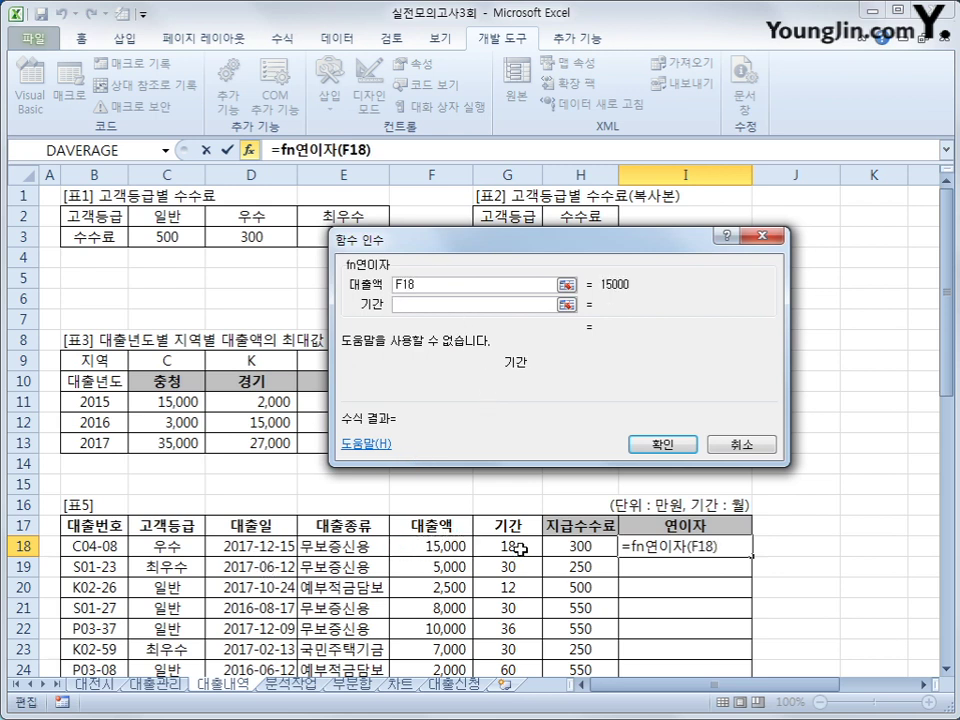
left_click(520, 549)
left_click(658, 445)
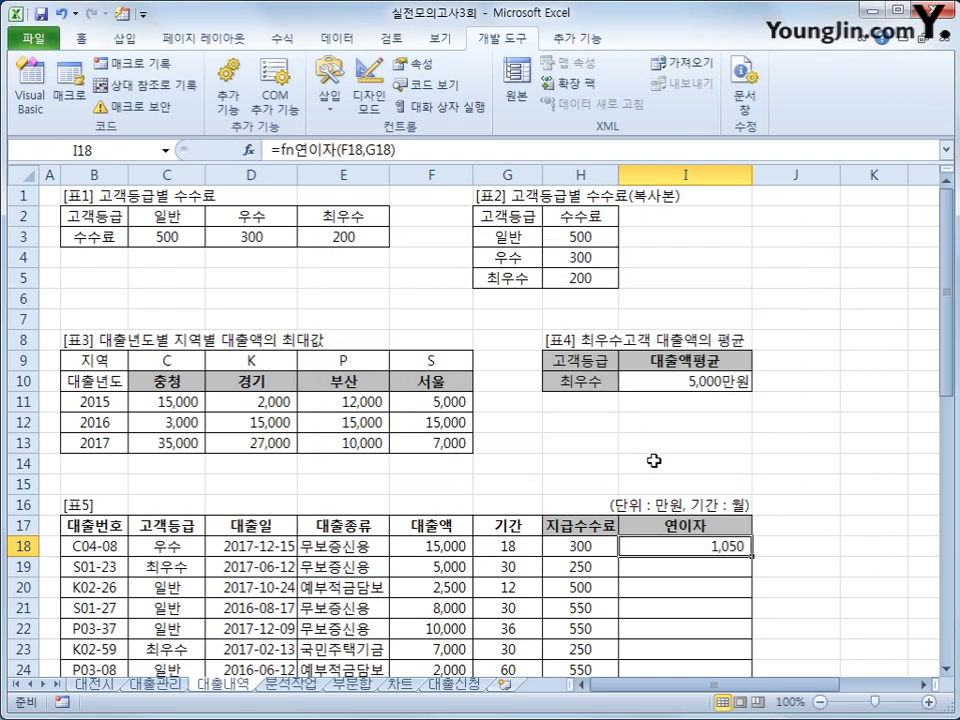
Fill the I18 formula down the 연이자 column through I44 and check the copied rows.
double_click(751, 555)
scroll(751, 565, "down", 5)
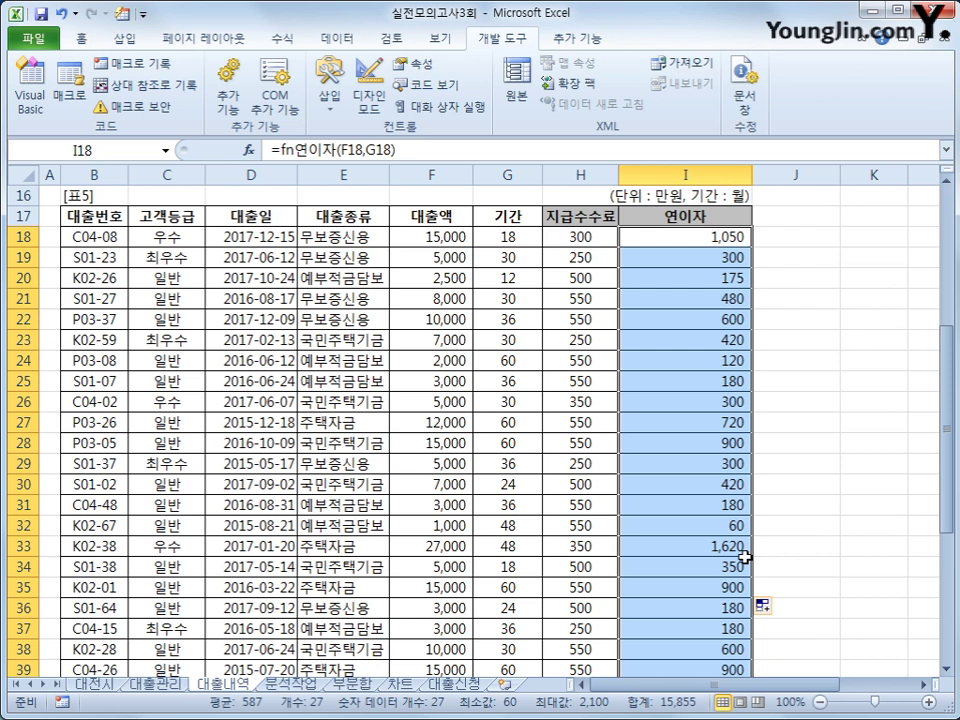
scroll(745, 557, "down", 3)
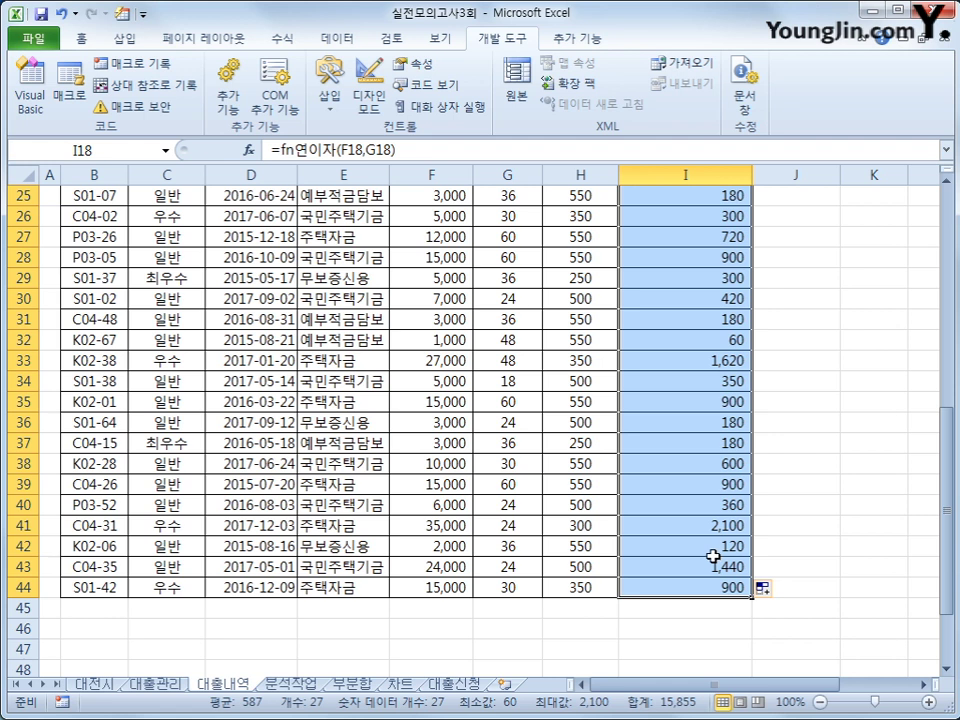
On the 분석작업 sheet, create a pivot table from A3:G13 placed in the existing worksheet at A19.
left_click(290, 684)
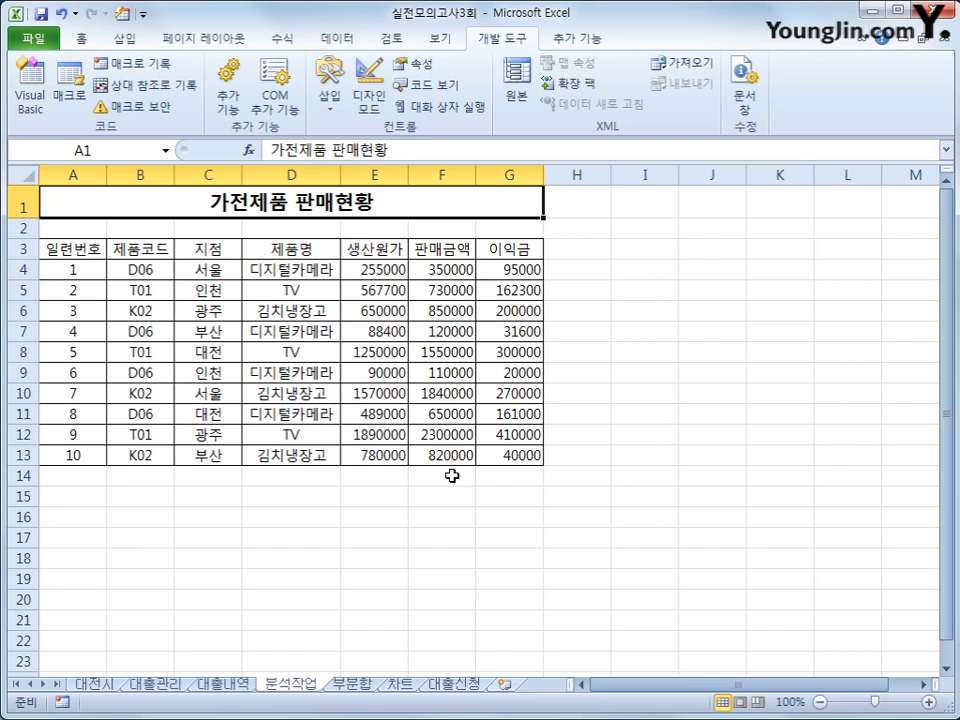
left_click(78, 331)
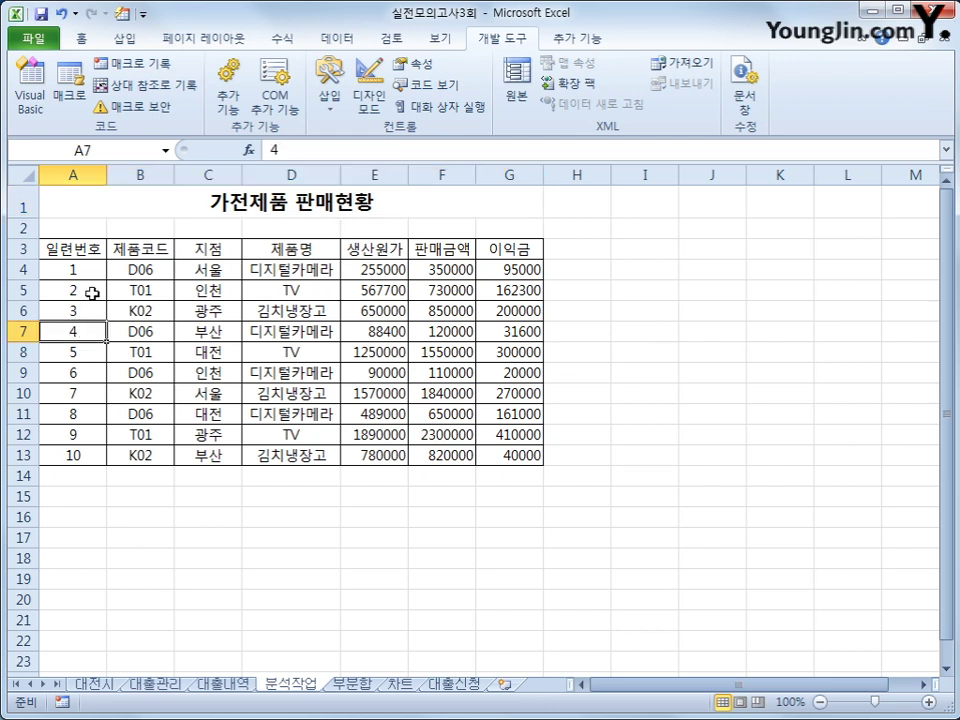
left_click(120, 39)
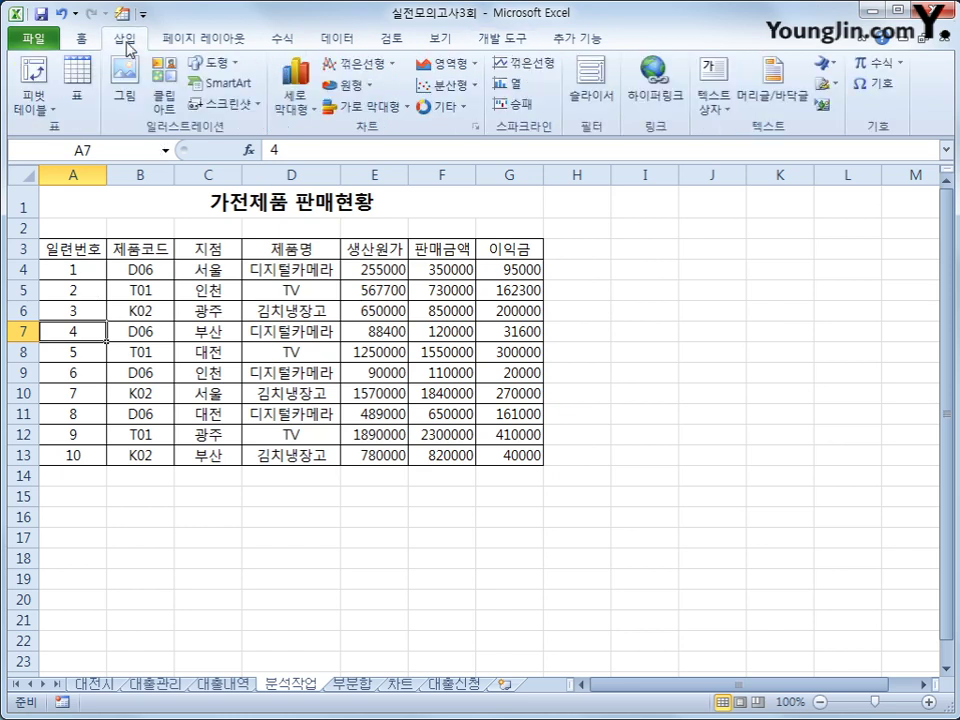
left_click(34, 72)
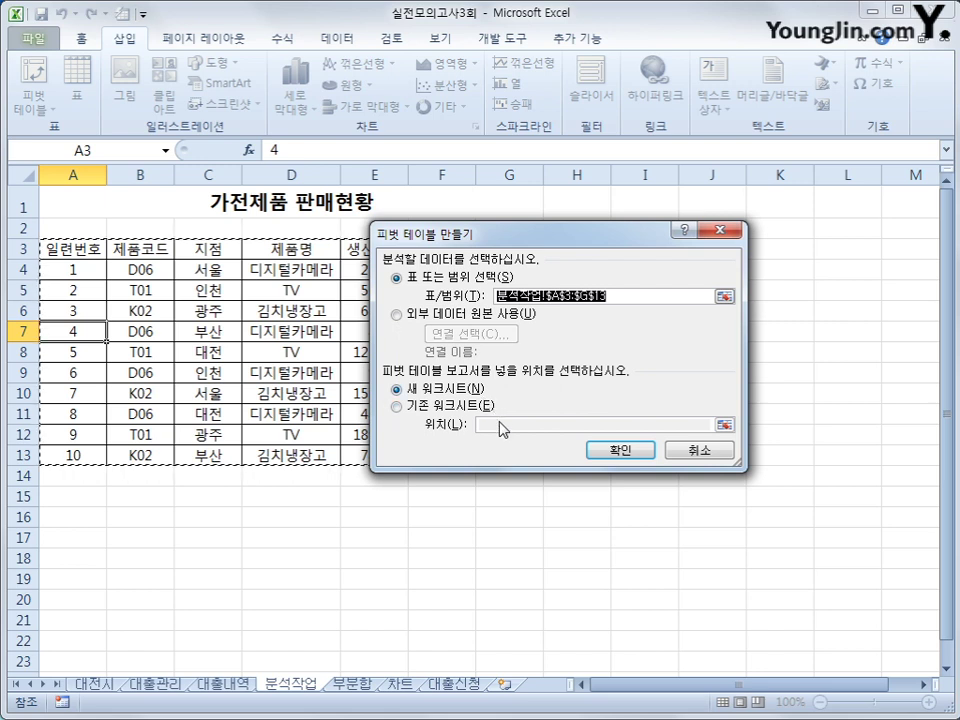
left_click(457, 406)
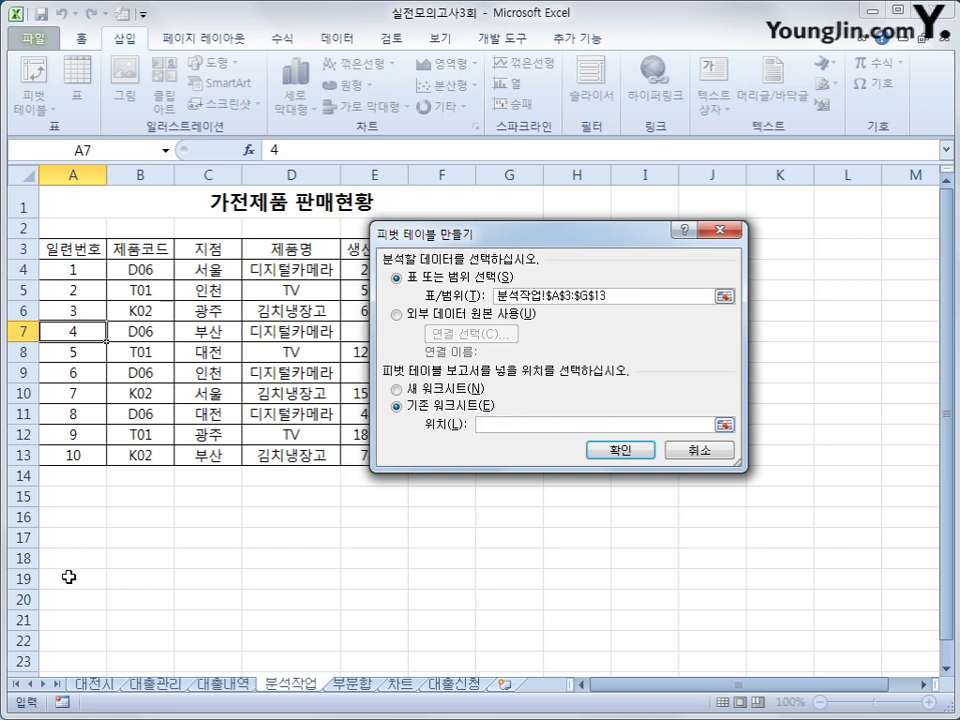
left_click(69, 579)
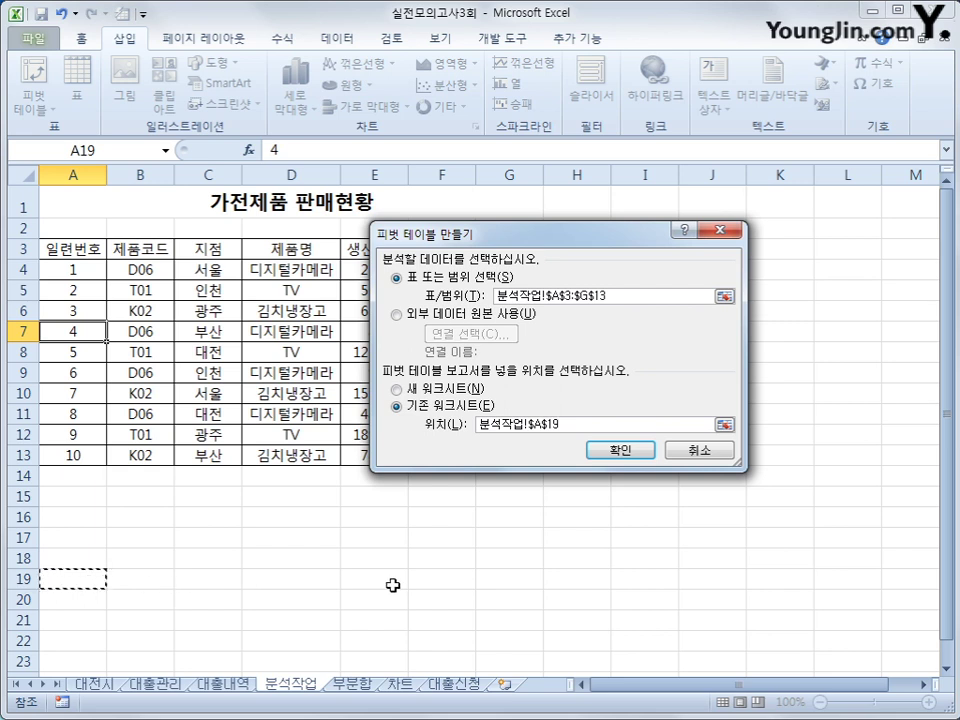
left_click(621, 452)
scroll(610, 467, "down", 3)
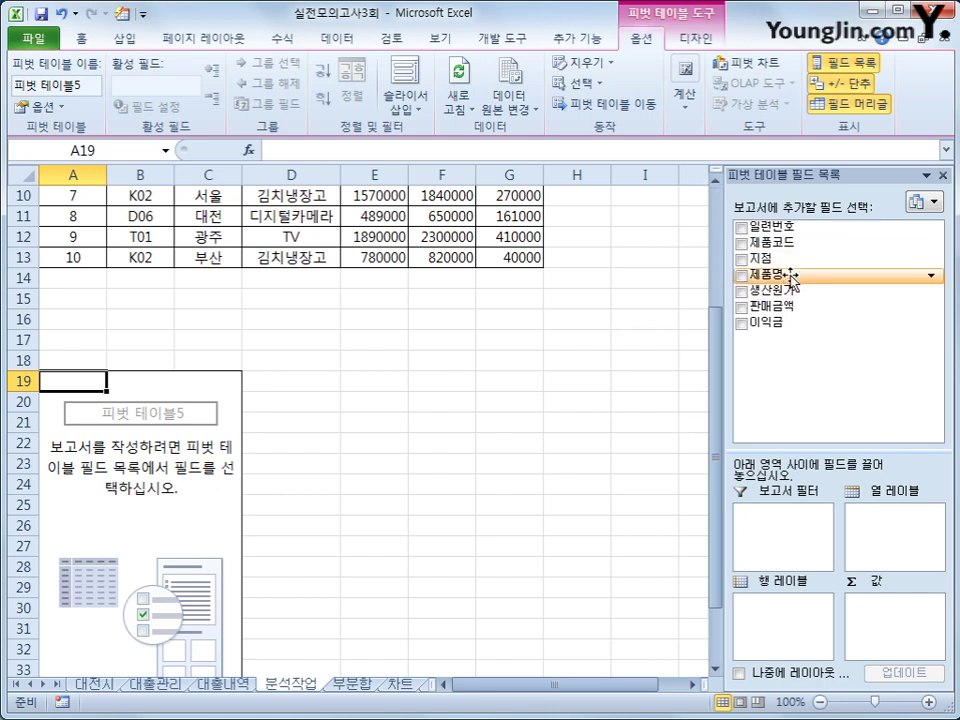
Assign 제품코드 to the pivot table's report filter, 지점 to the row labels and 제품명 to the column labels.
left_click_drag(776, 242, 788, 530)
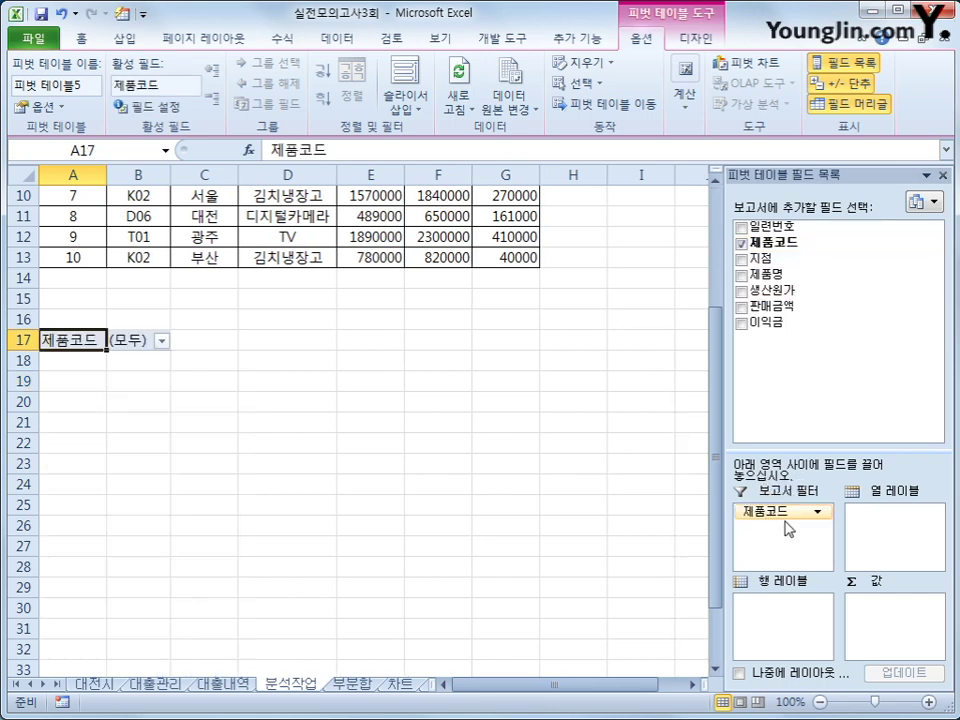
left_click_drag(765, 258, 803, 643)
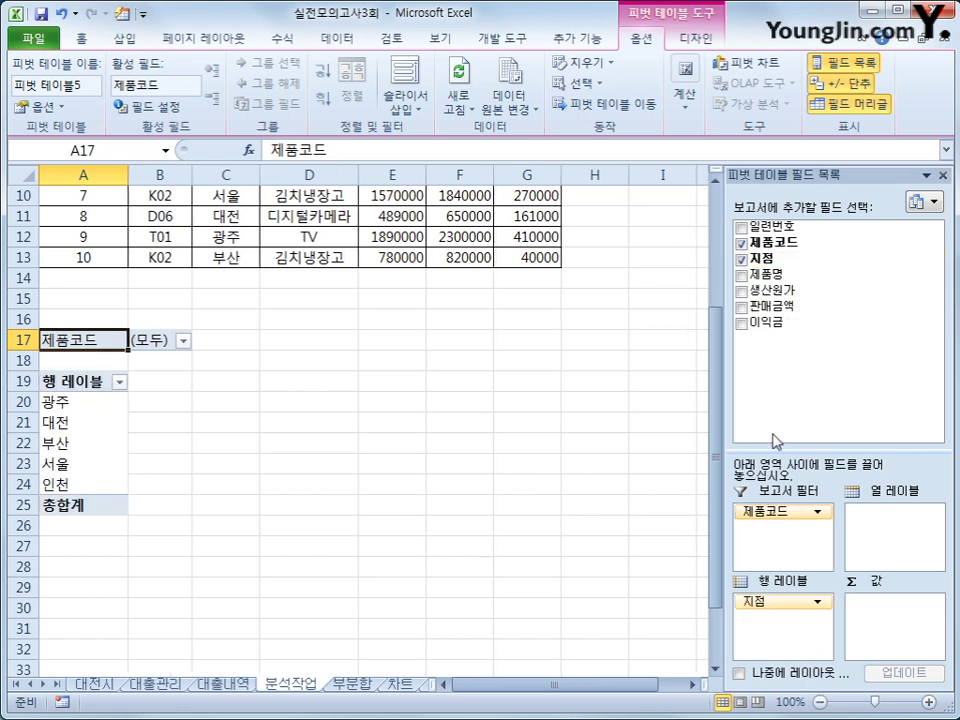
left_click_drag(767, 274, 880, 528)
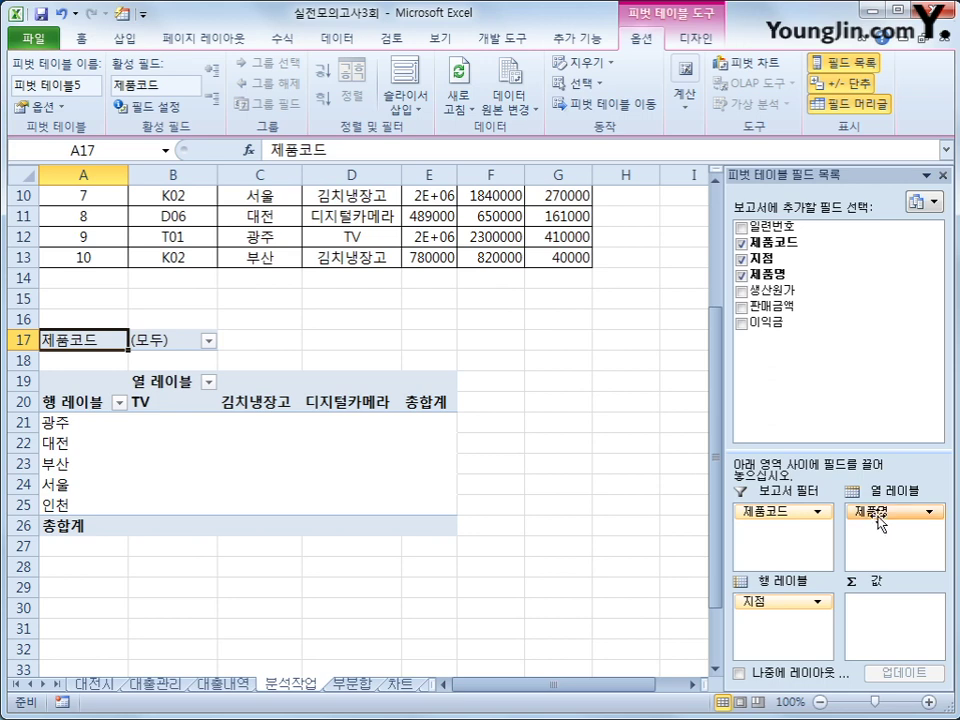
Add 생산원가, 판매금액 and 이익금 as pivot values and move the Σ 값 field to the row labels under 지점.
left_click_drag(775, 290, 900, 628)
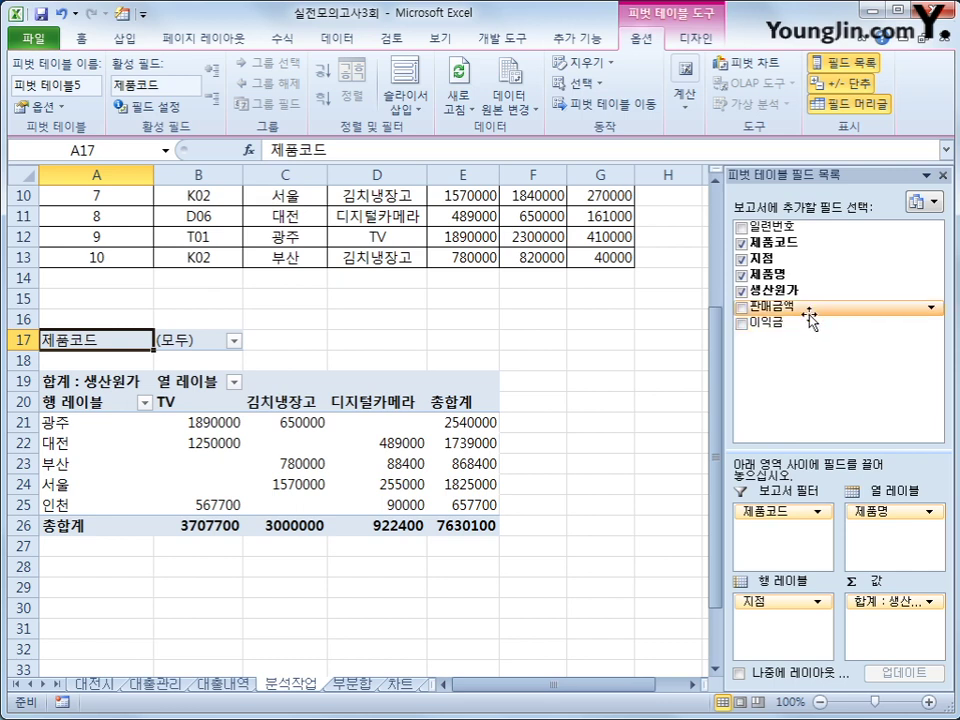
left_click_drag(761, 306, 897, 658)
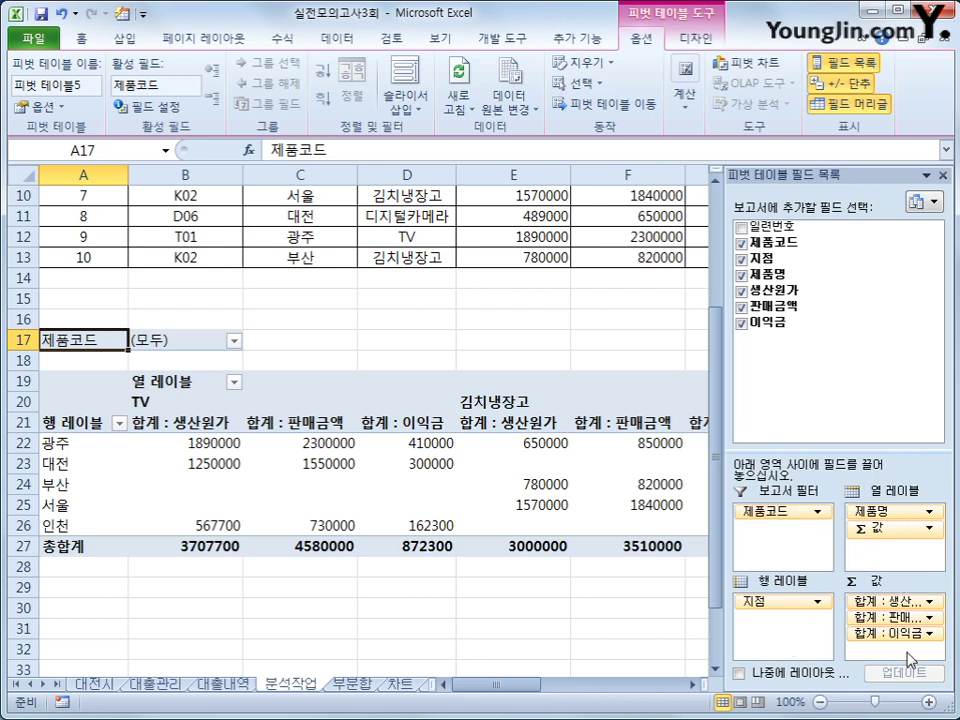
left_click_drag(893, 527, 808, 635)
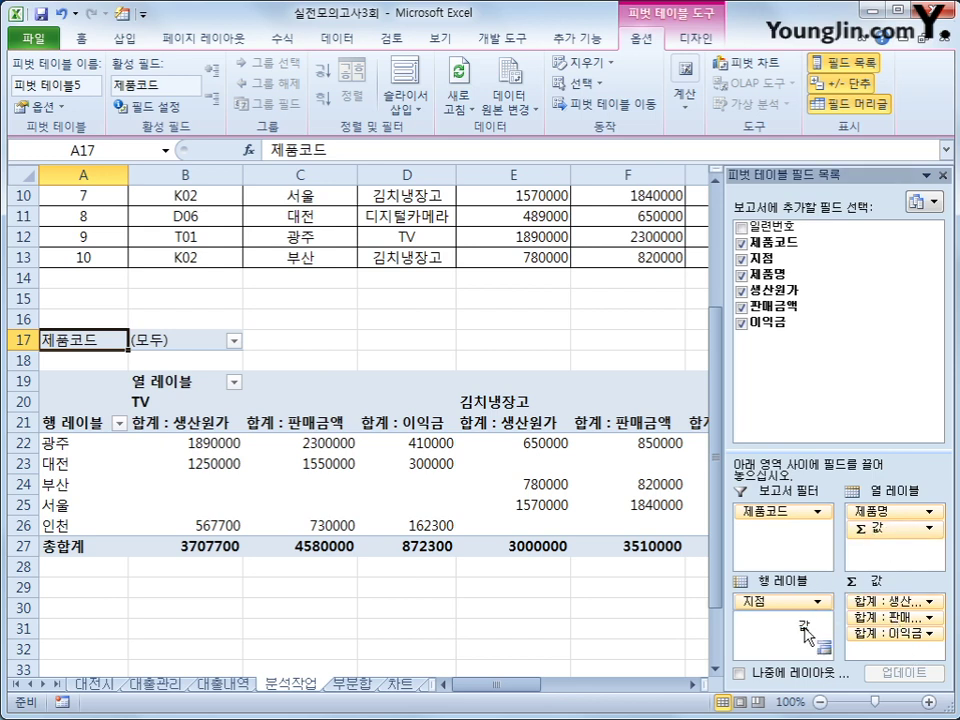
left_click_drag(808, 635, 805, 628)
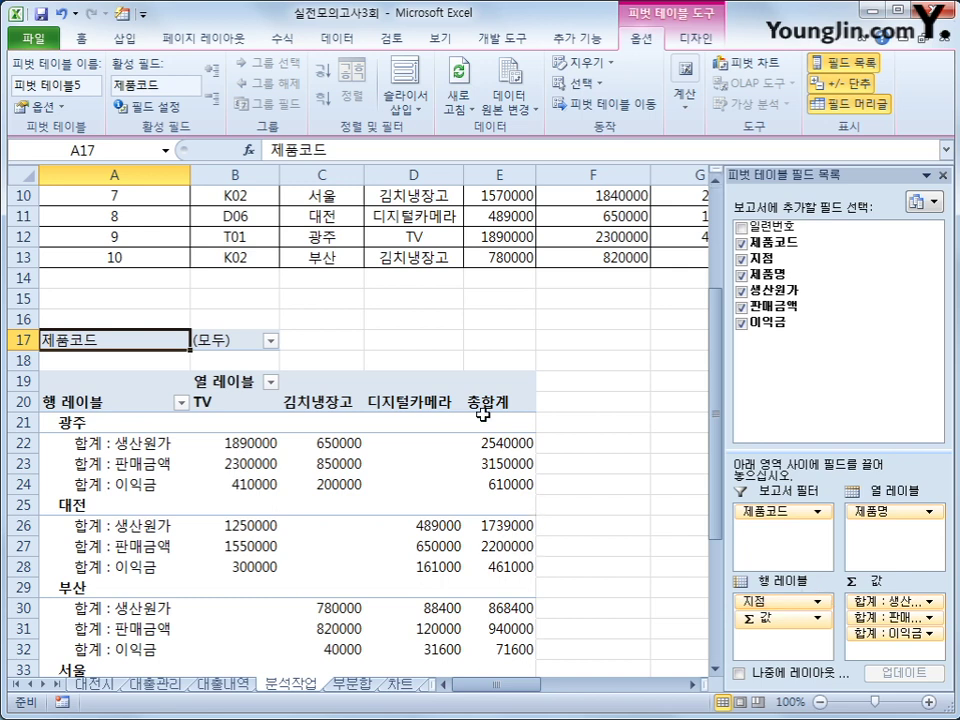
Change the summary function of the pivot table's 생산원가 value field to 평균.
left_click(145, 445)
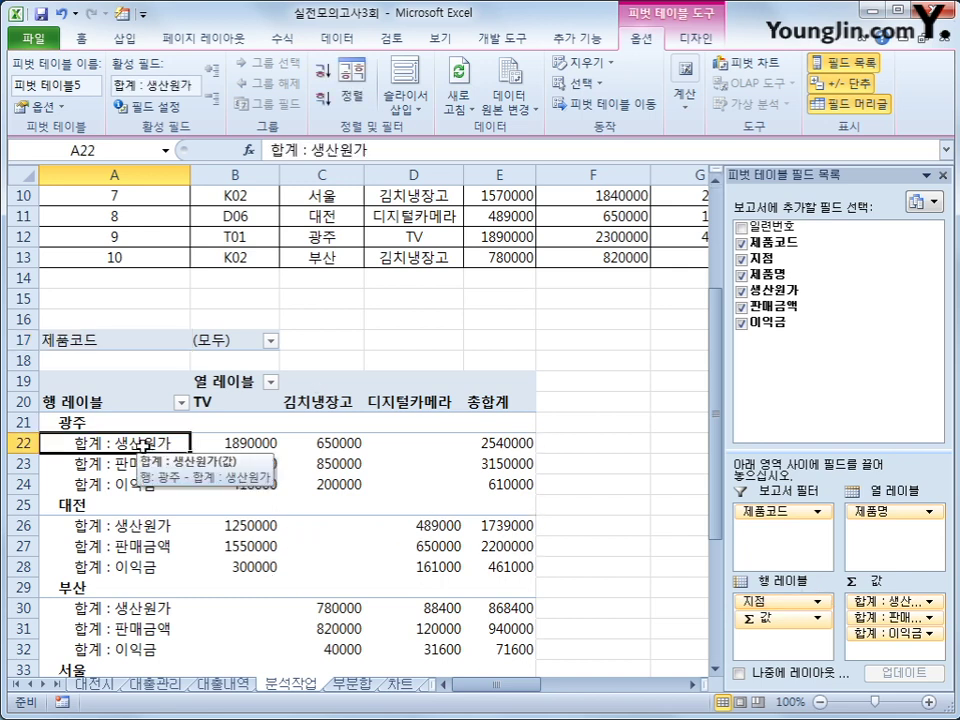
right_click(144, 443)
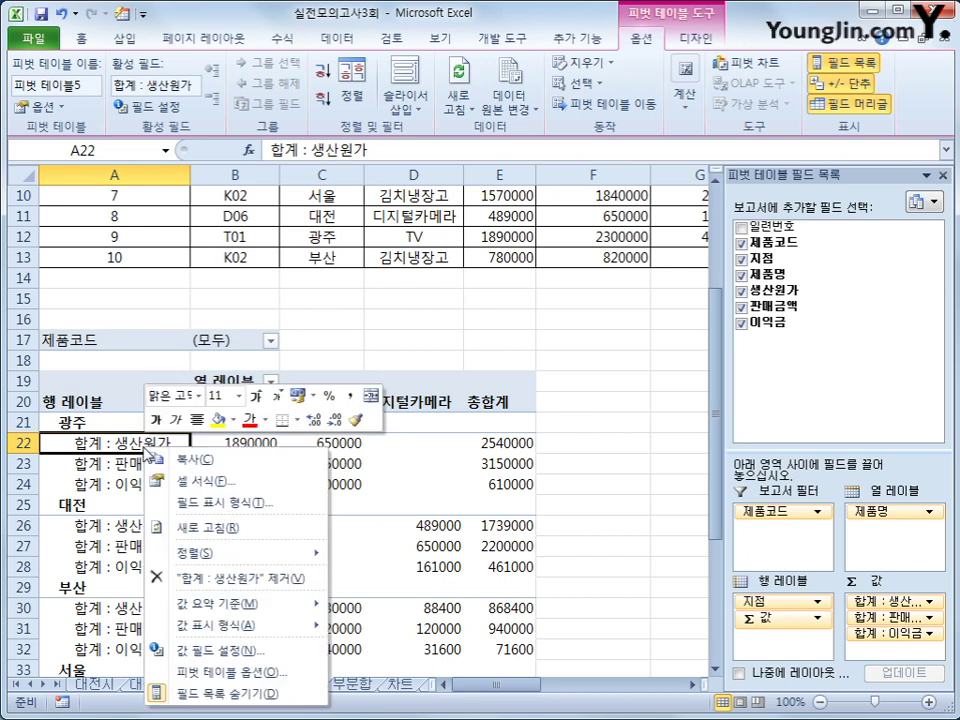
left_click(262, 652)
left_click(370, 397)
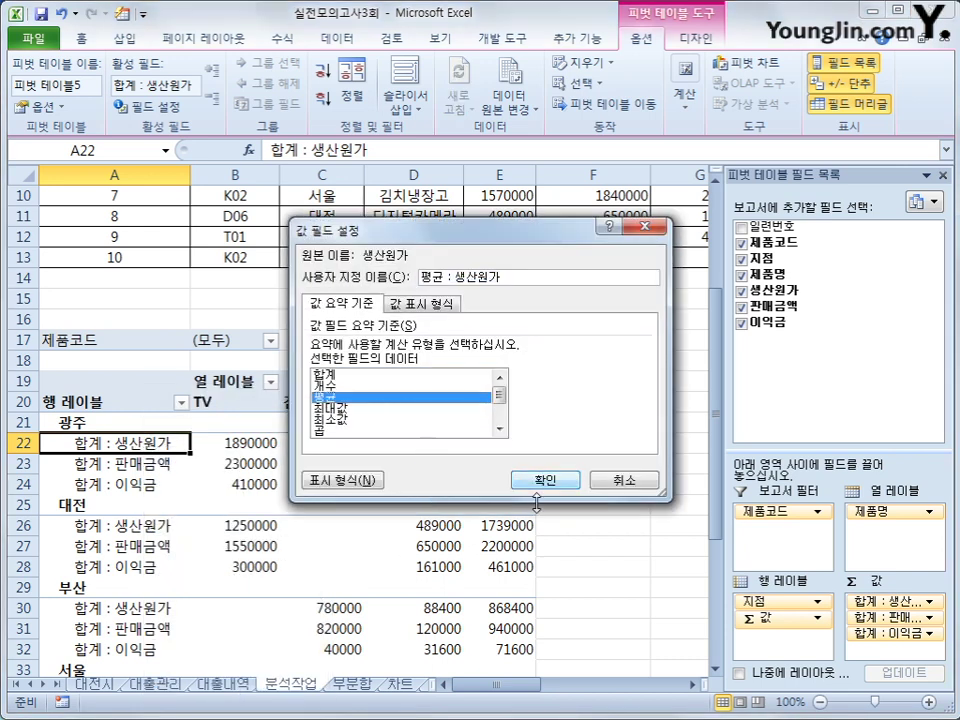
left_click(548, 483)
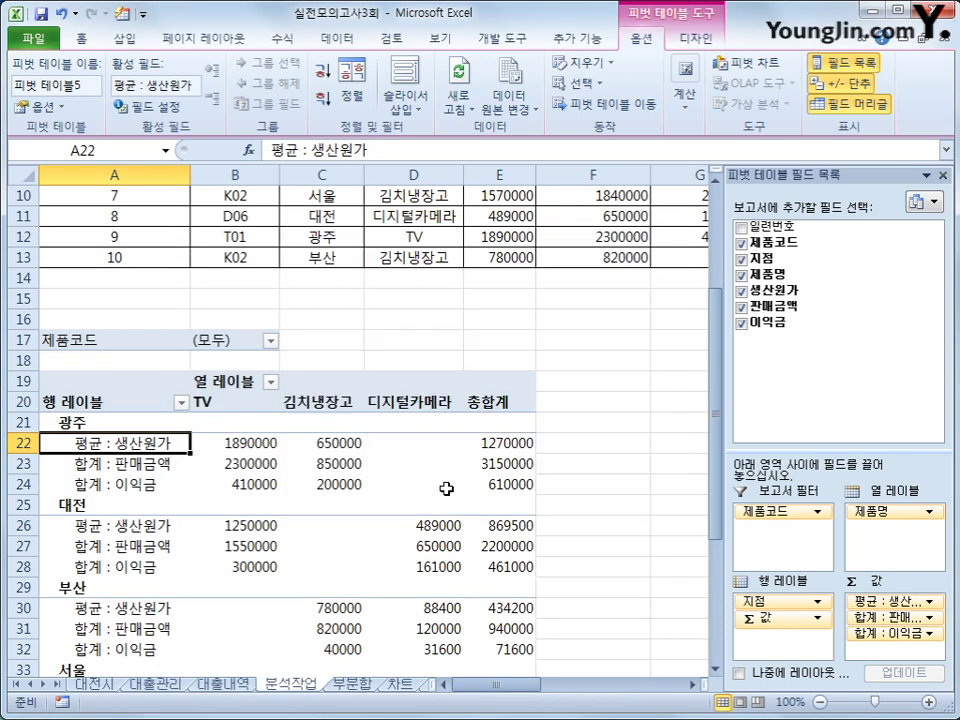
Summarize the 판매금액 value field in the pivot table by 평균.
left_click(167, 466)
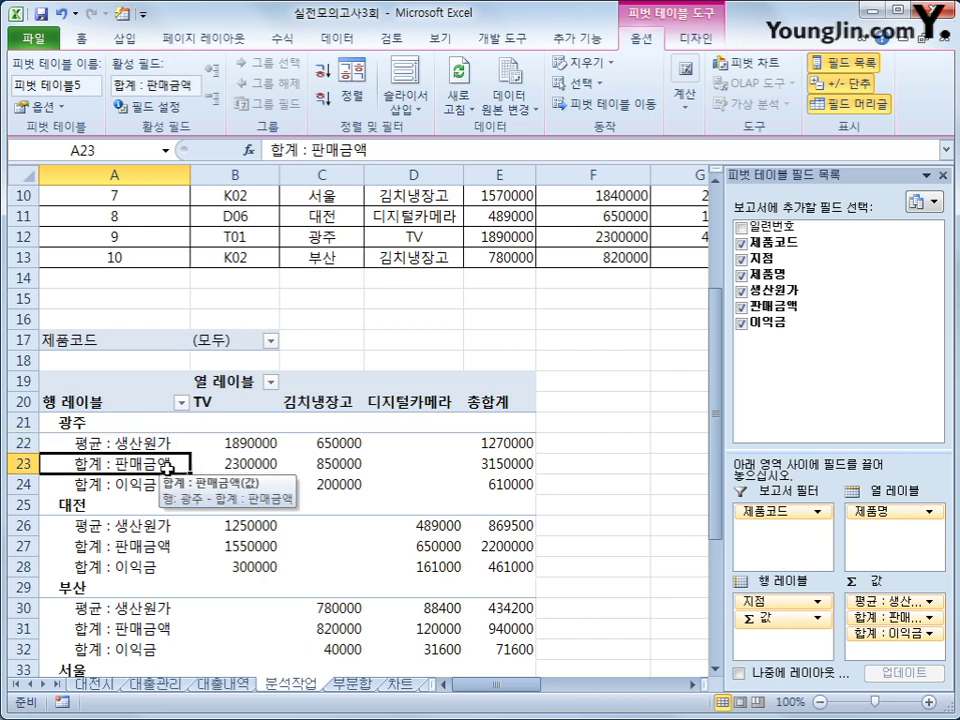
right_click(167, 466)
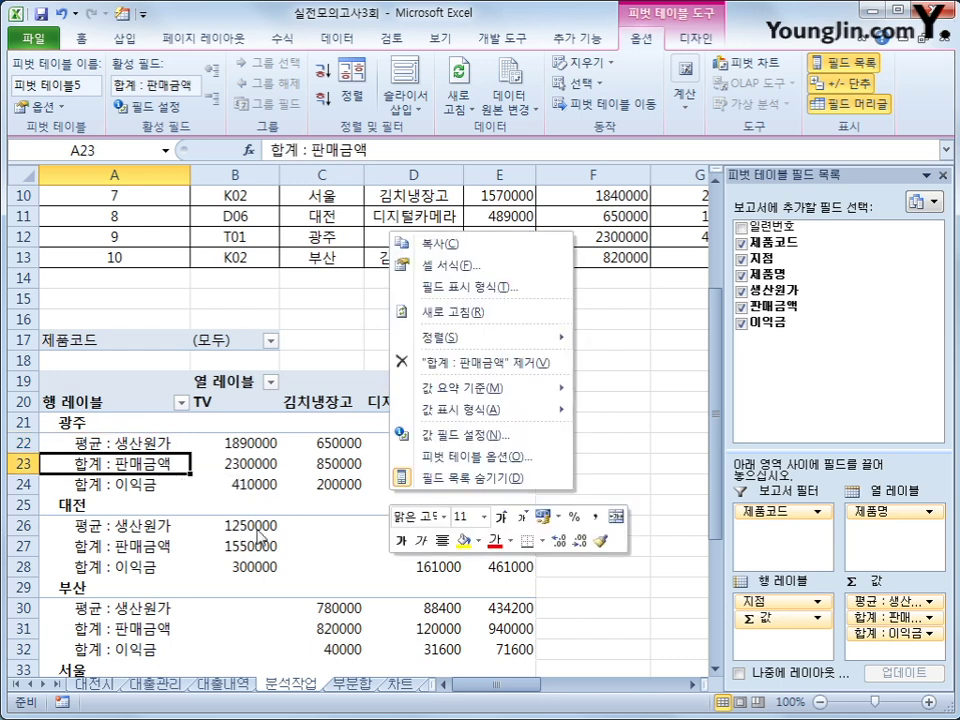
left_click(460, 434)
left_click(298, 461)
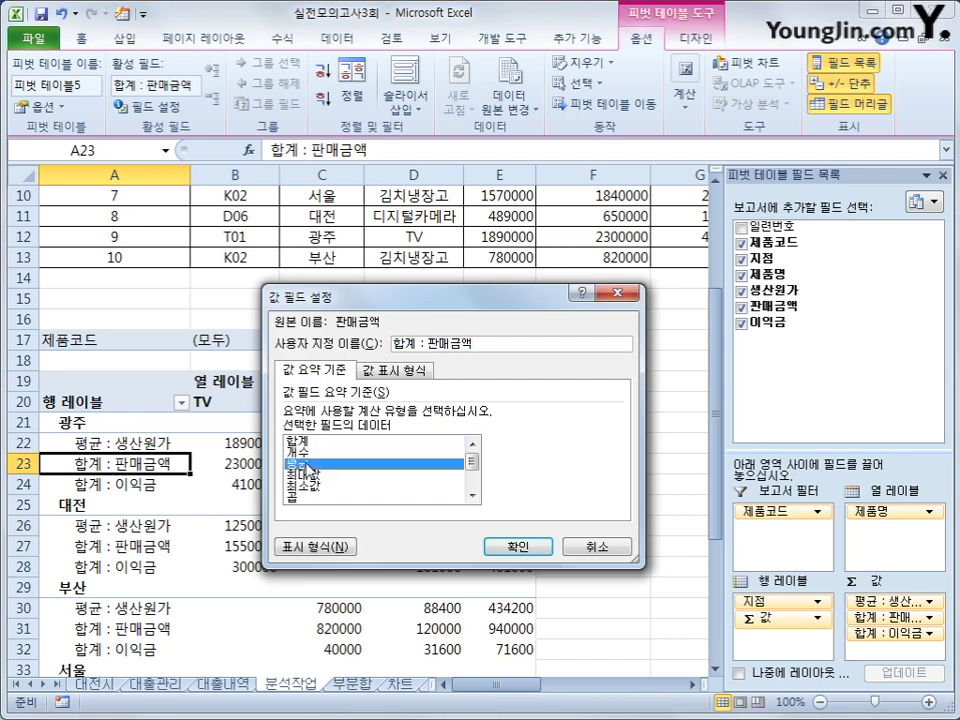
left_click(514, 547)
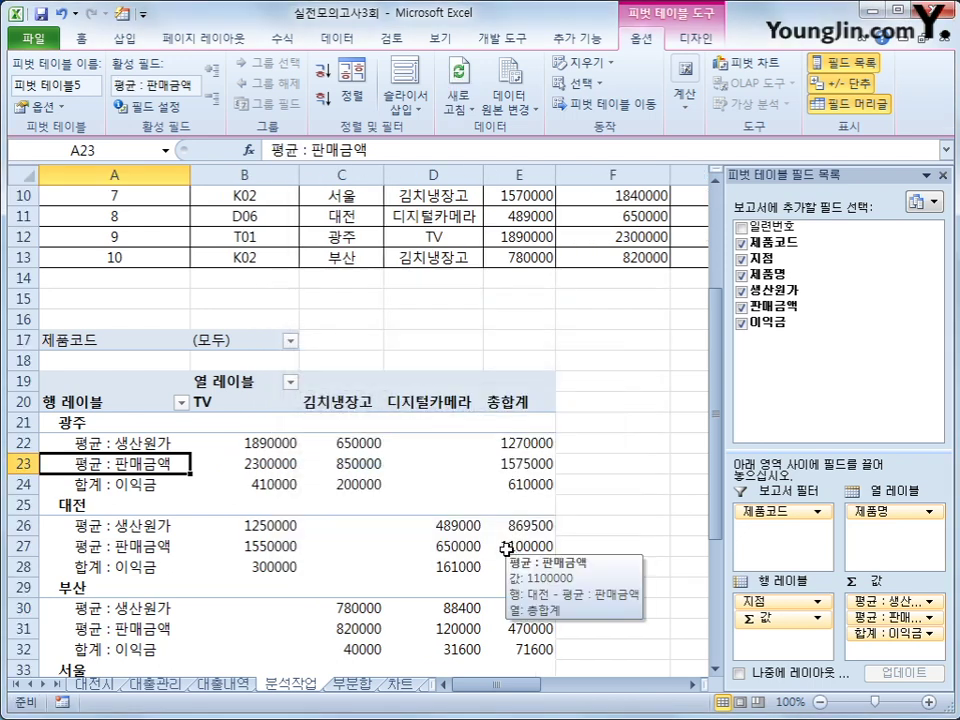
Switch the pivot table's report layout to 테이블 형식으로 표시.
left_click(120, 402)
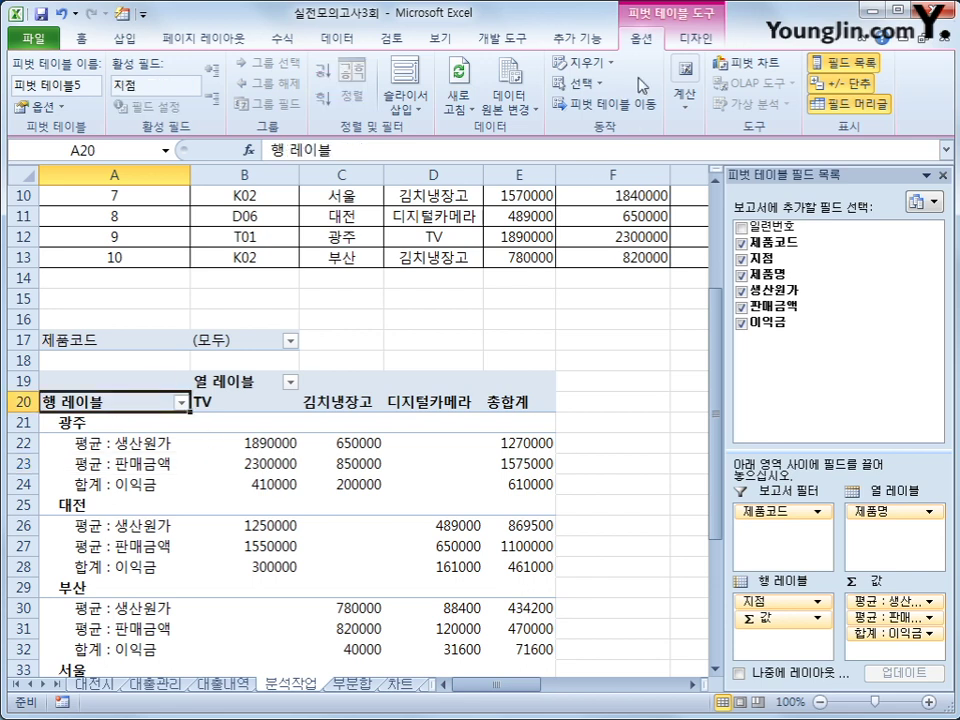
scroll(524, 50, "down", 1)
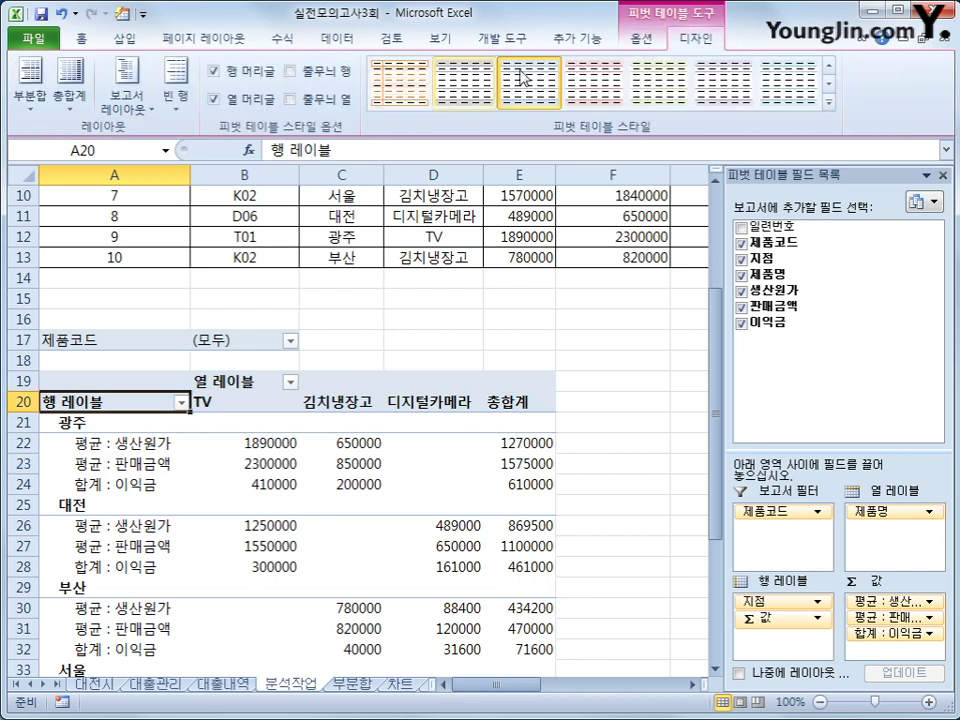
left_click(130, 104)
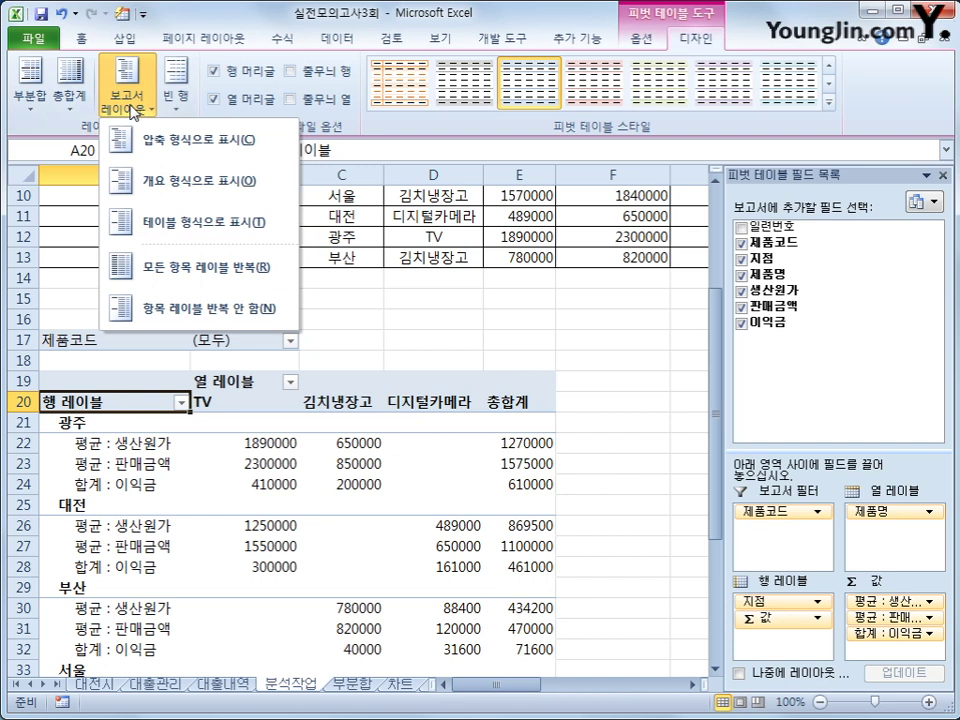
left_click(185, 222)
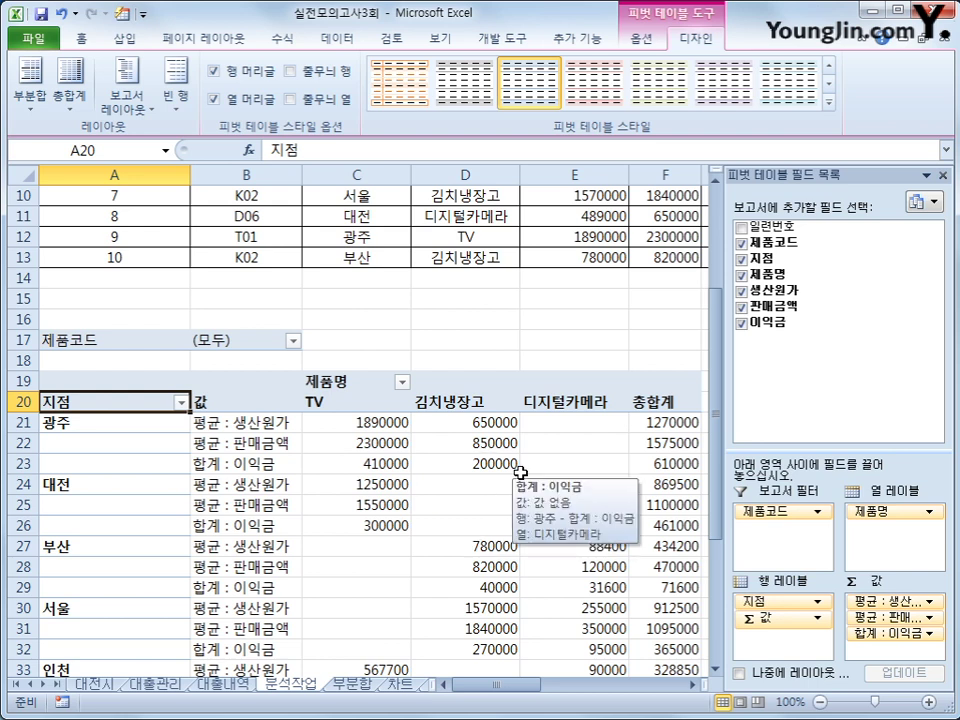
In the pivot table options, turn off both the row and column grand totals.
right_click(137, 406)
left_click(460, 493)
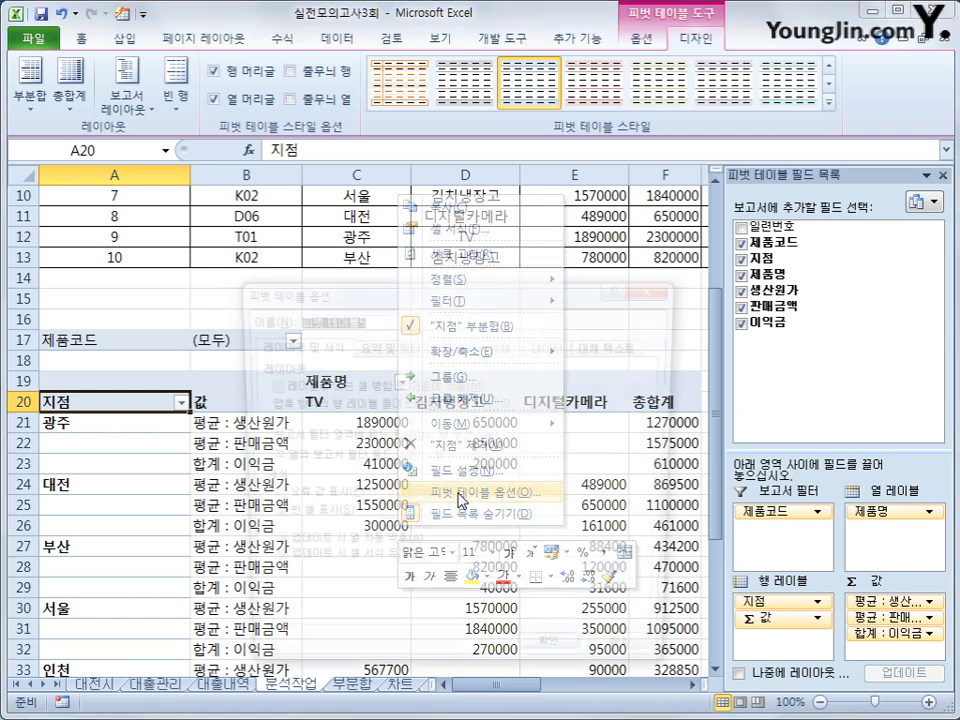
left_click(390, 346)
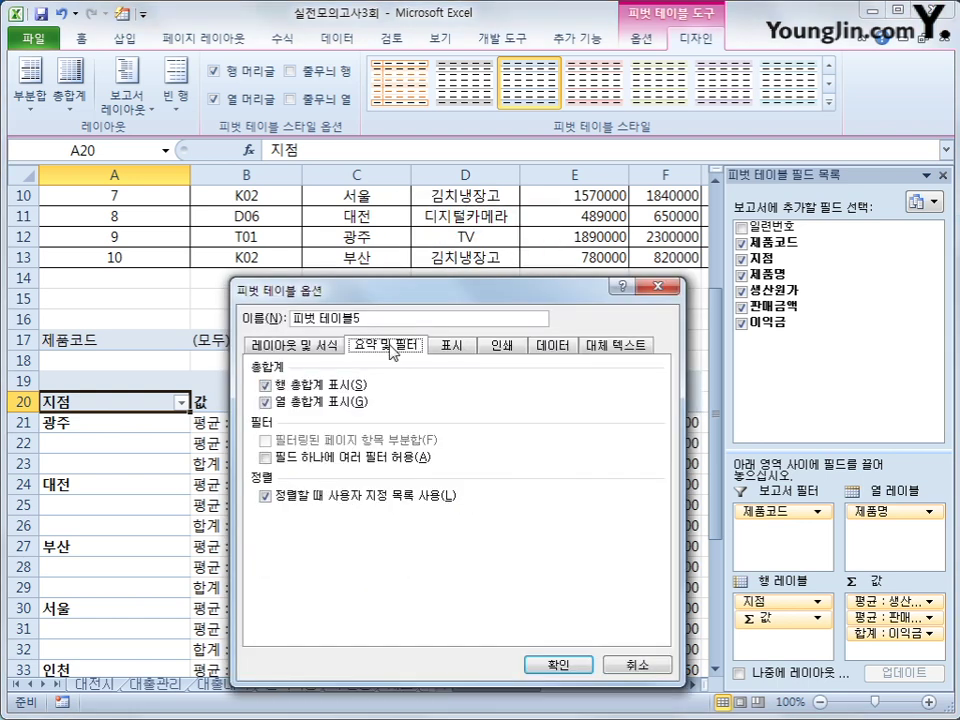
left_click(300, 385)
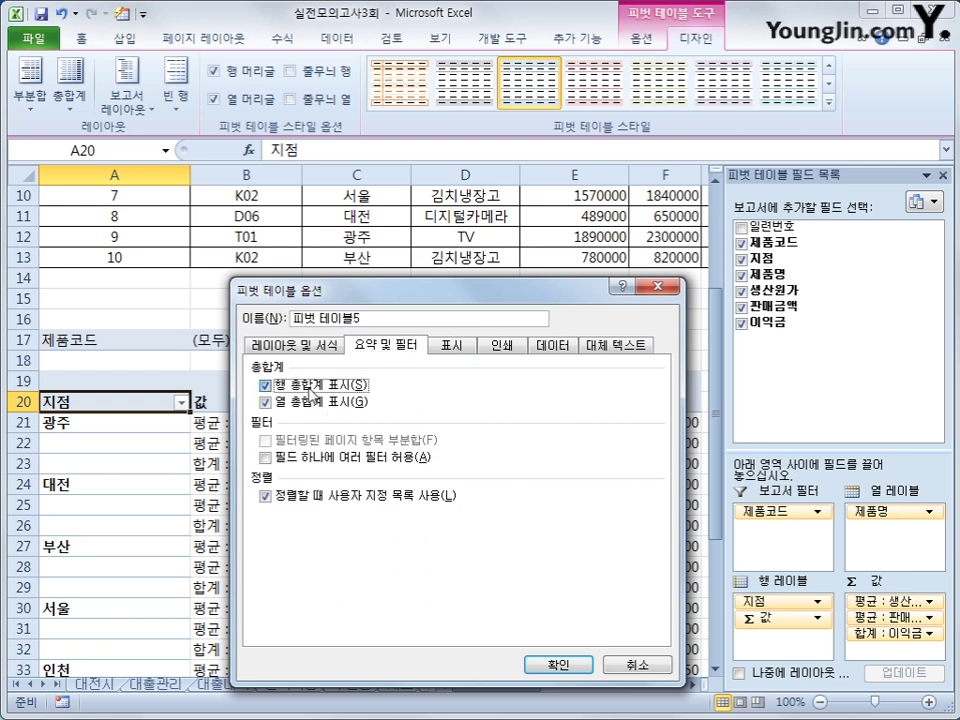
left_click(313, 405)
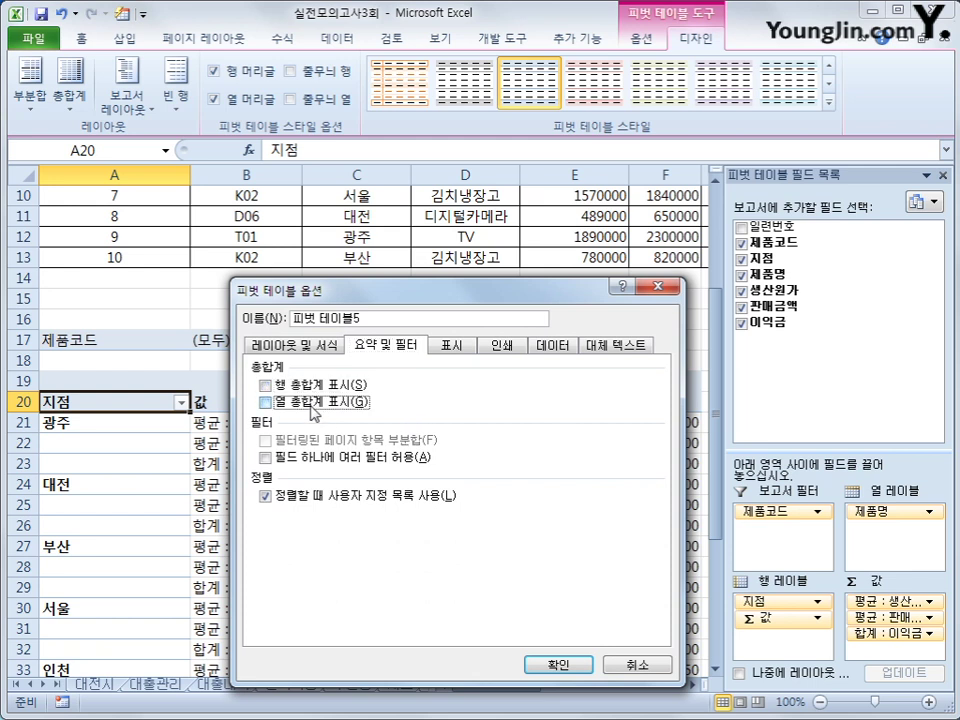
Set empty cells in the pivot table to display * and apply the pivot table options.
left_click(287, 345)
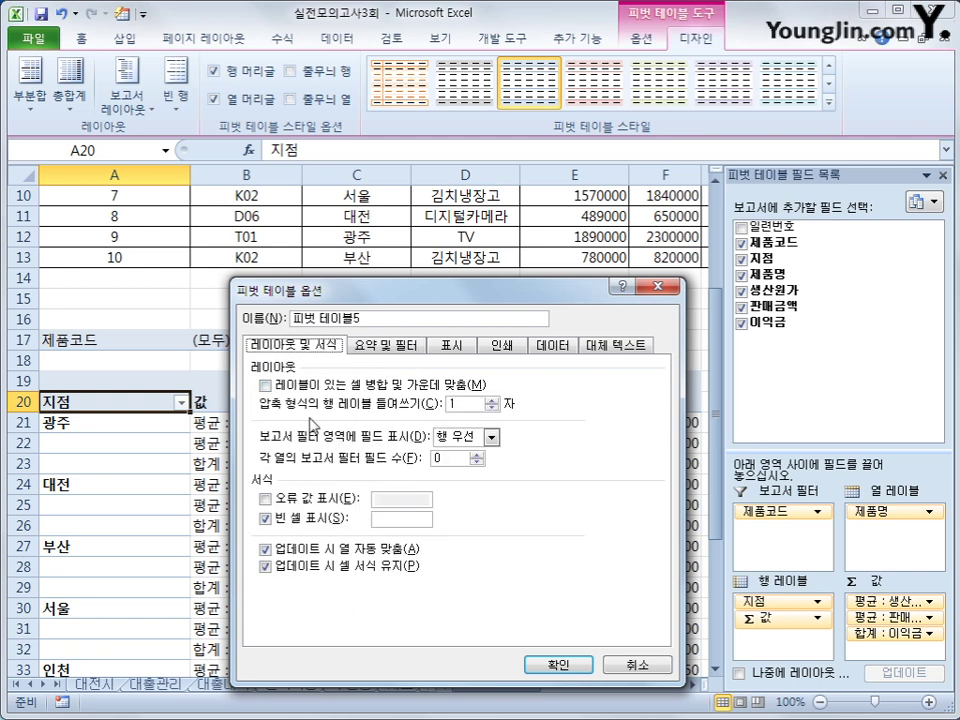
left_click(388, 520)
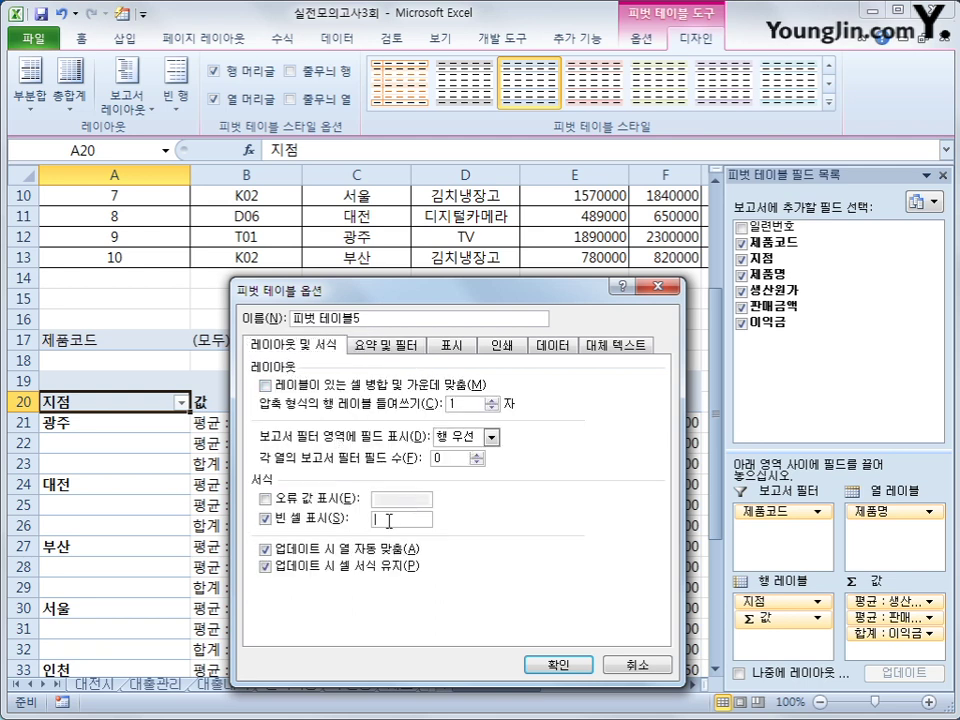
type("*")
left_click(558, 664)
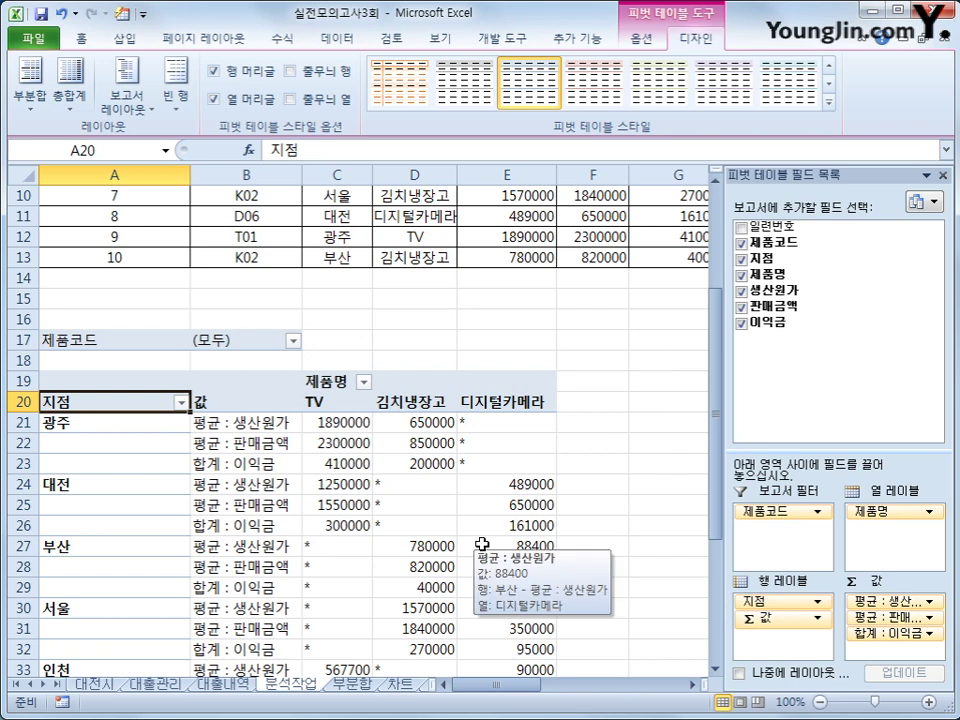
Select the pivot table's value cells C21:E35 for formatting.
left_click(342, 424)
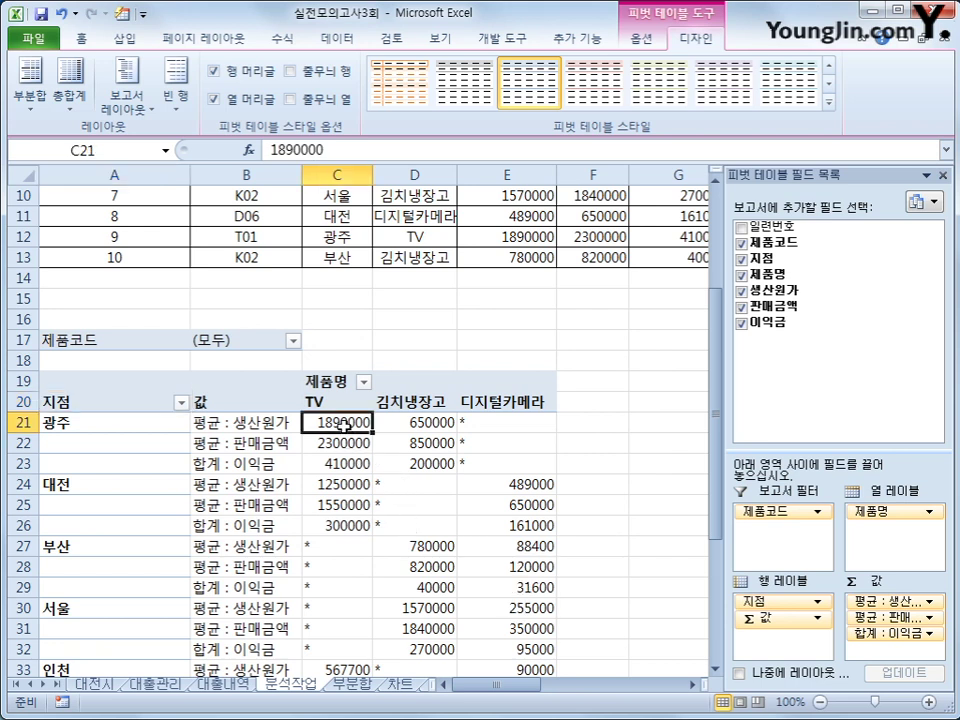
left_click_drag(342, 424, 506, 619)
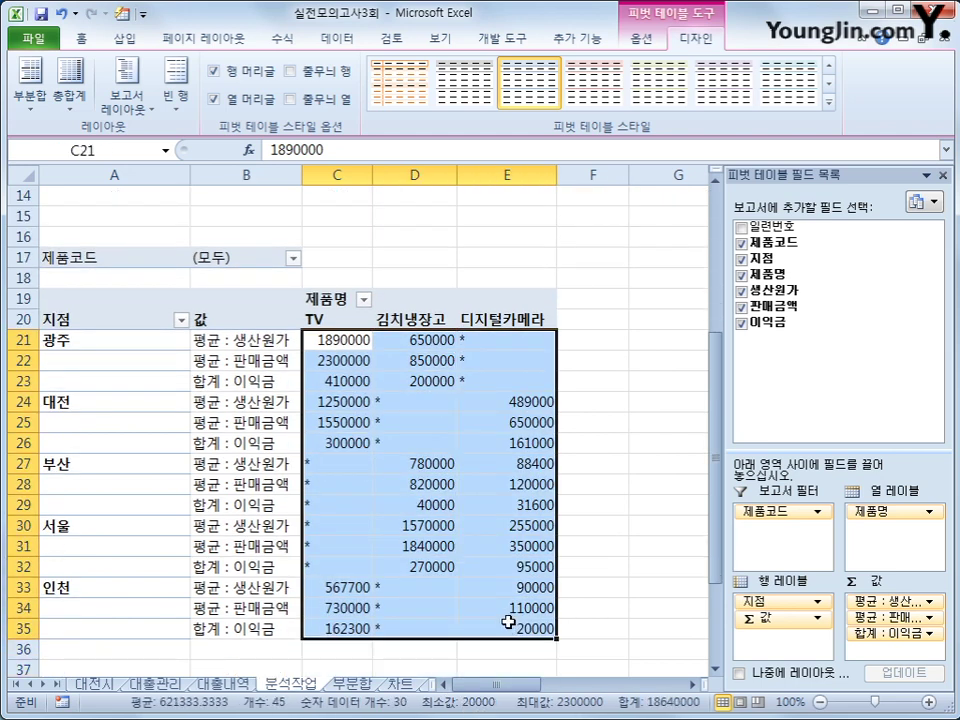
right_click(405, 368)
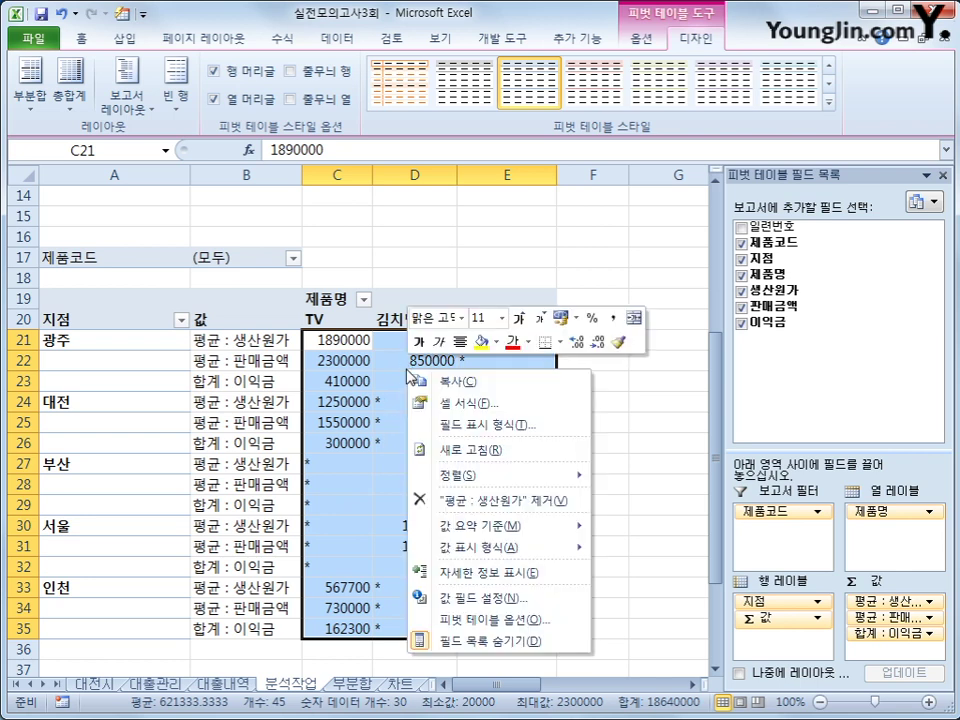
Apply the comma style to the pivot table values in C21:E35 and auto-fit the width of column C.
left_click(617, 320)
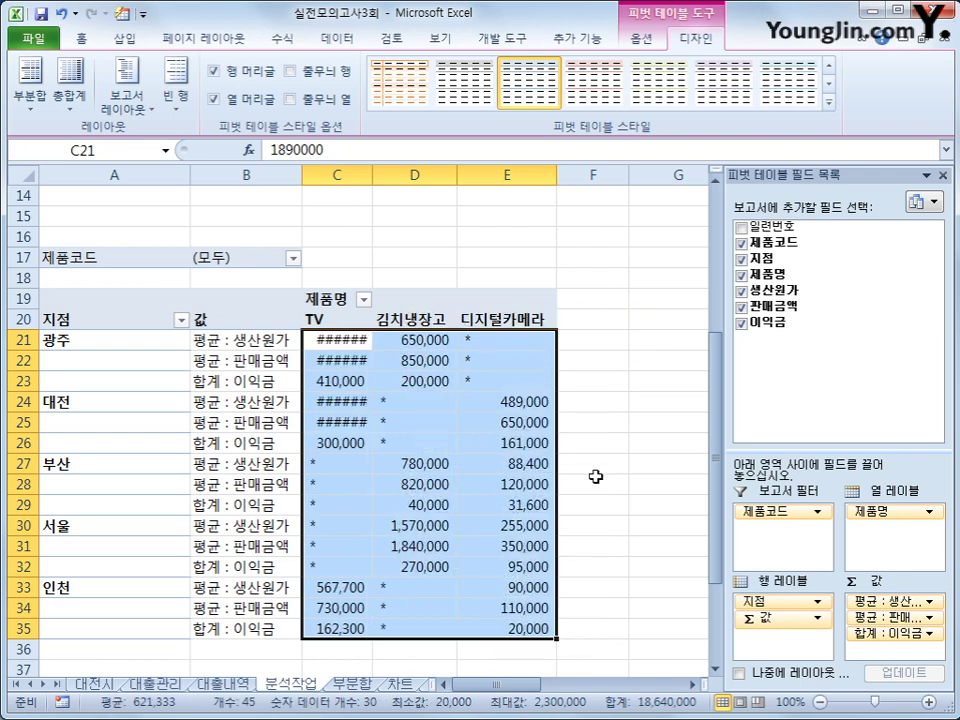
left_click(565, 483)
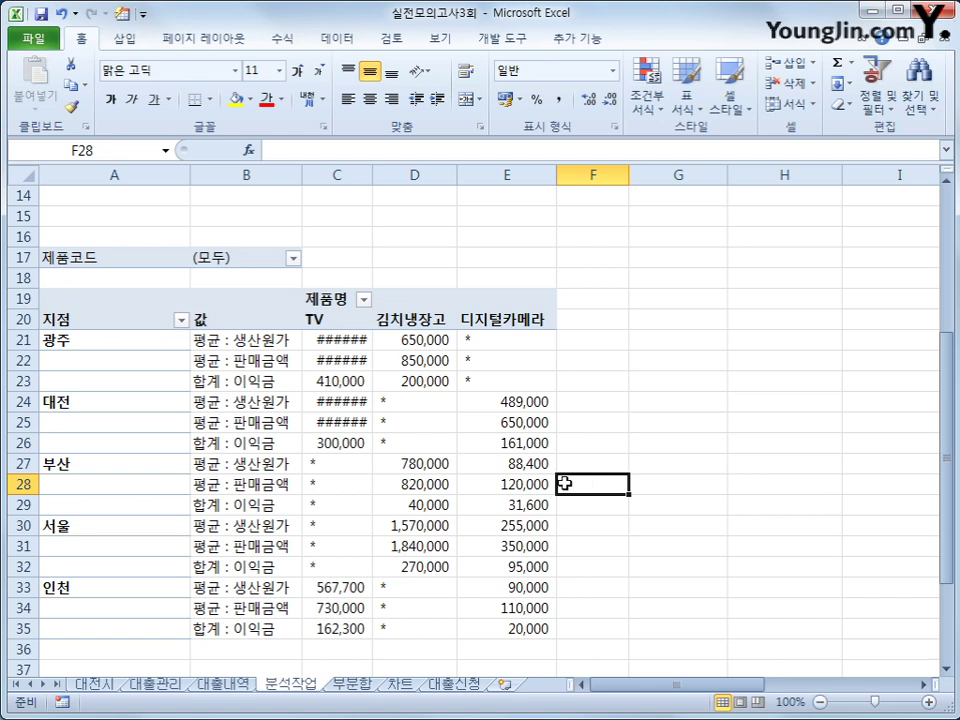
double_click(374, 175)
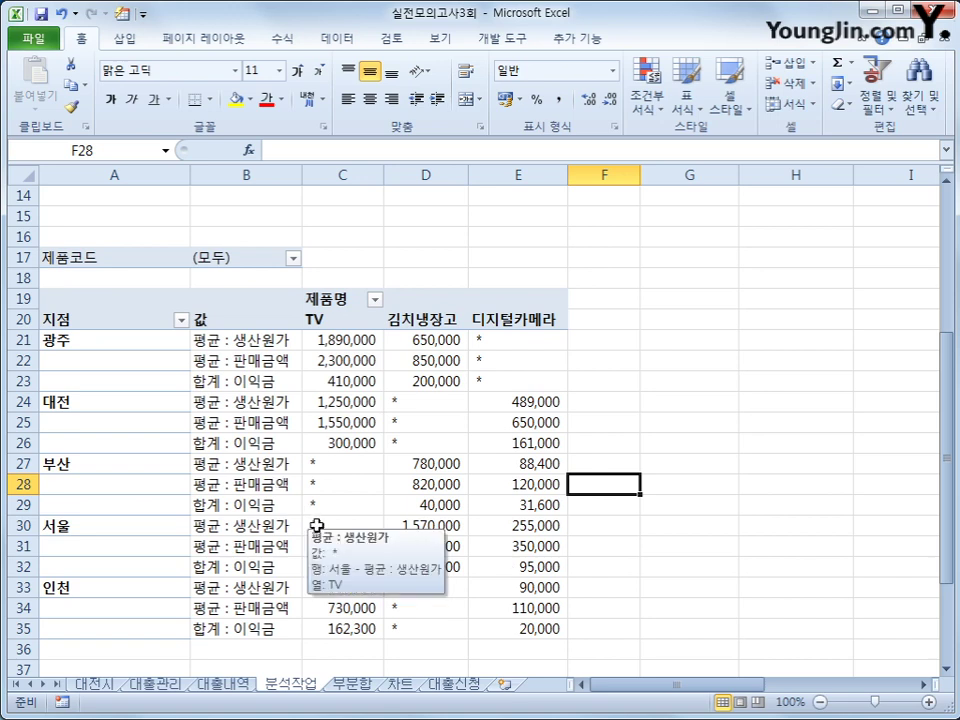
Move the 서울 item up two places in the pivot table's 지점 row field, to directly below 광주.
left_click(116, 528)
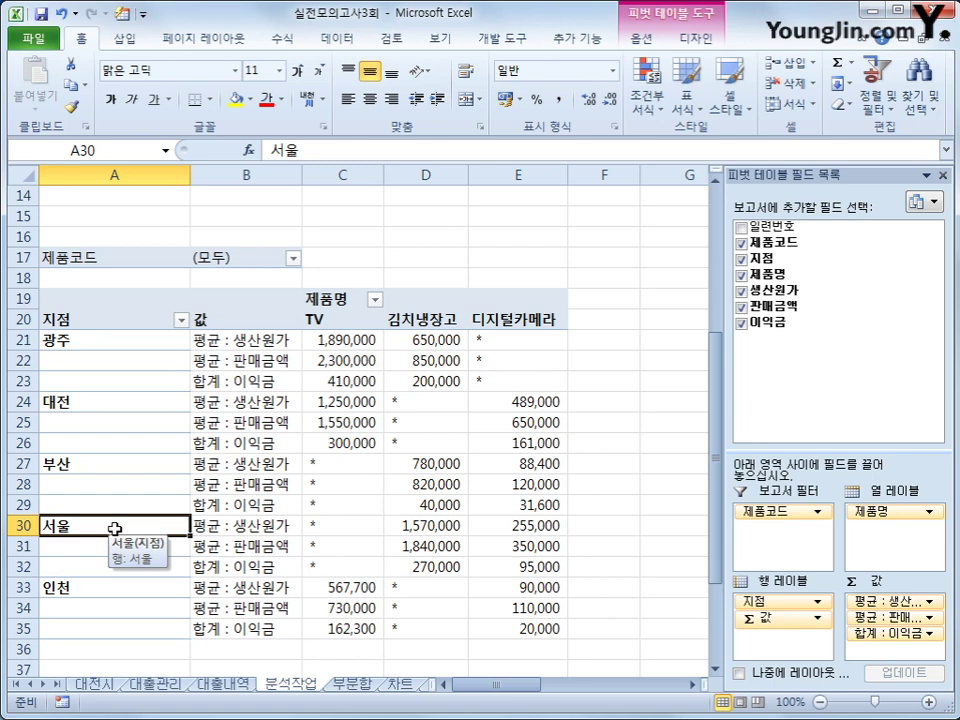
right_click(116, 528)
mouse_move(453, 432)
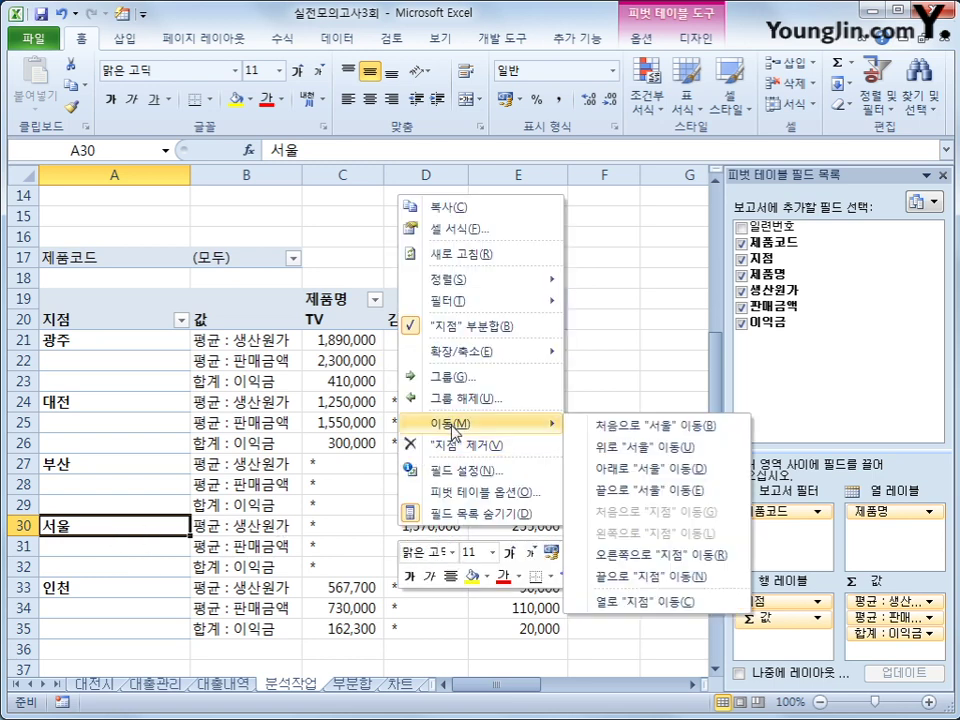
left_click(621, 447)
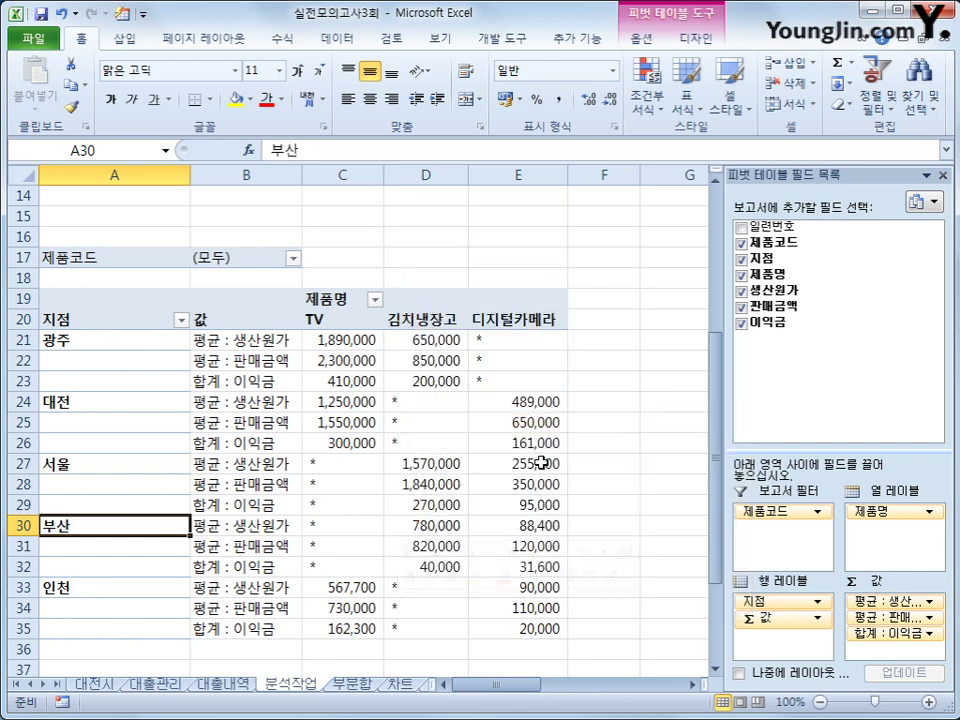
left_click(141, 466)
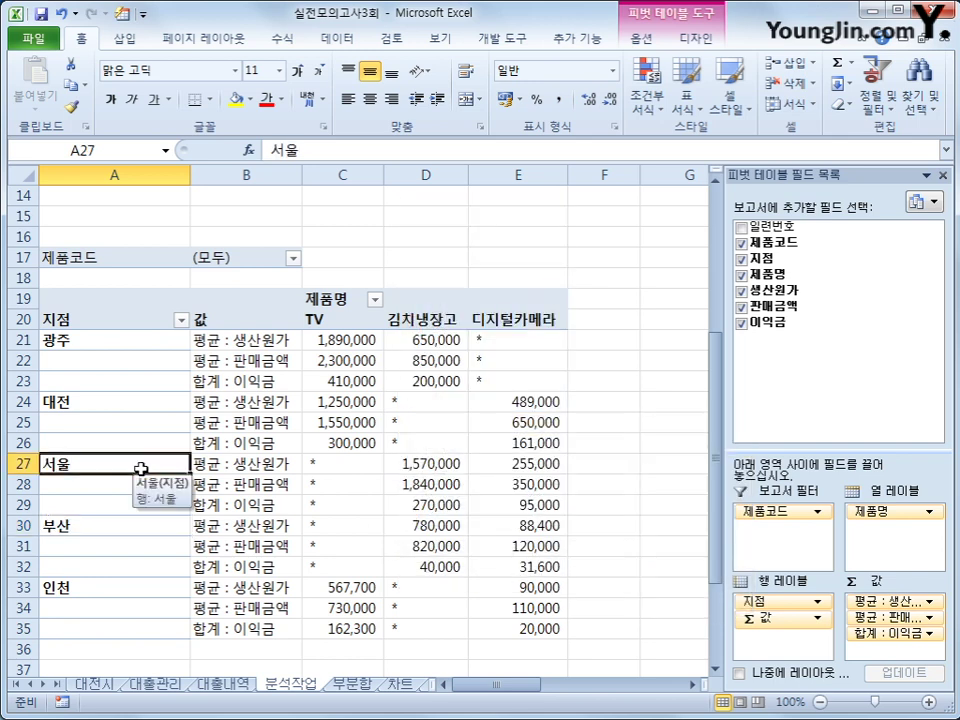
right_click(141, 466)
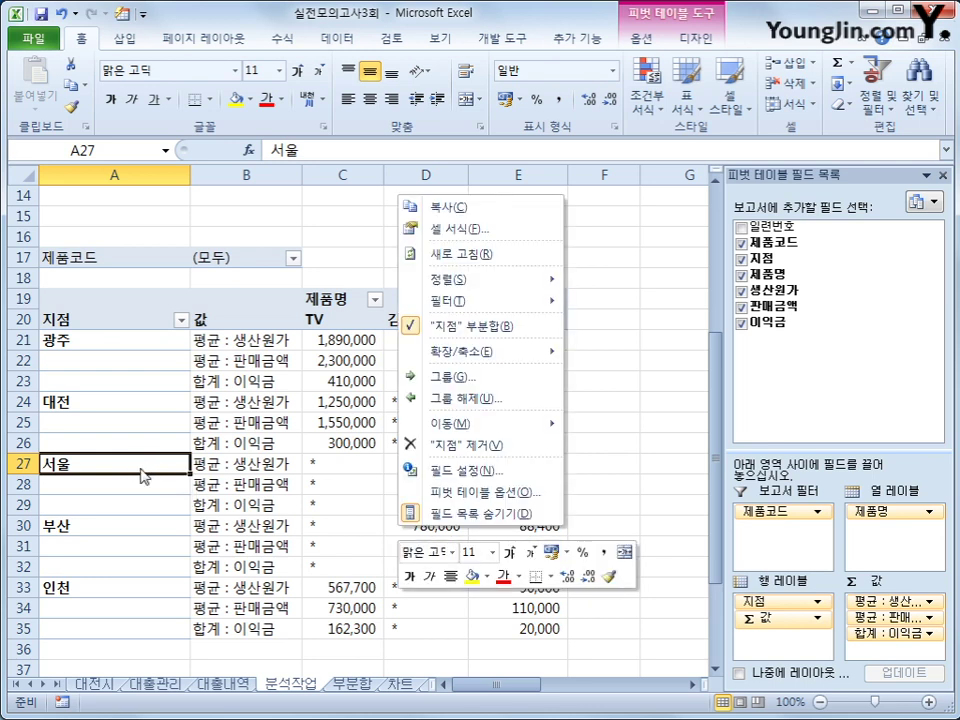
mouse_move(409, 424)
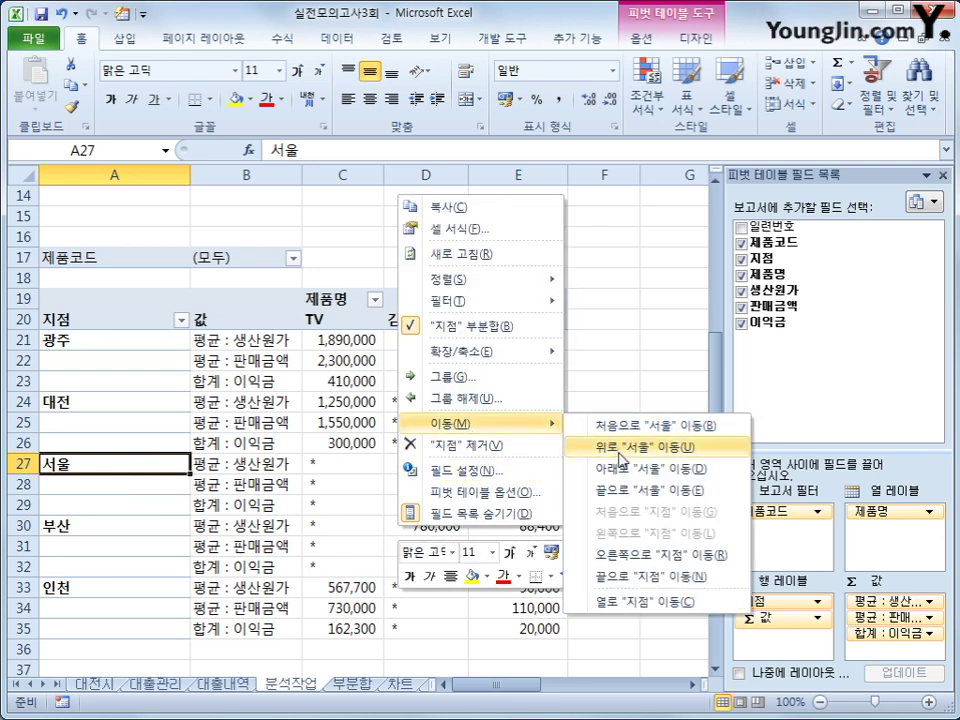
left_click(602, 447)
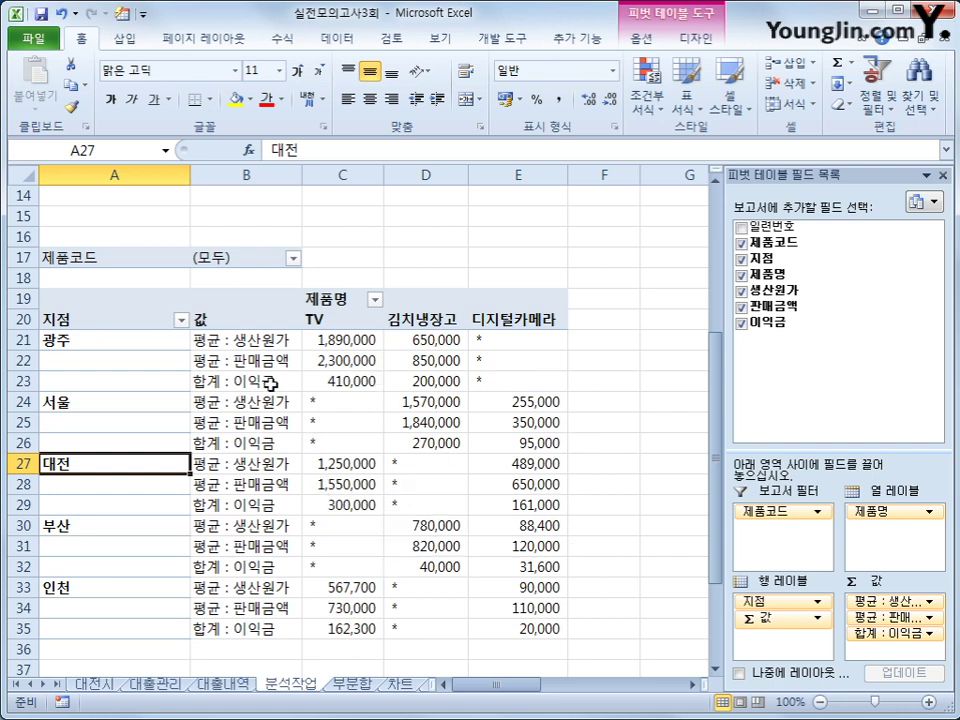
scroll(289, 404, "up", 5)
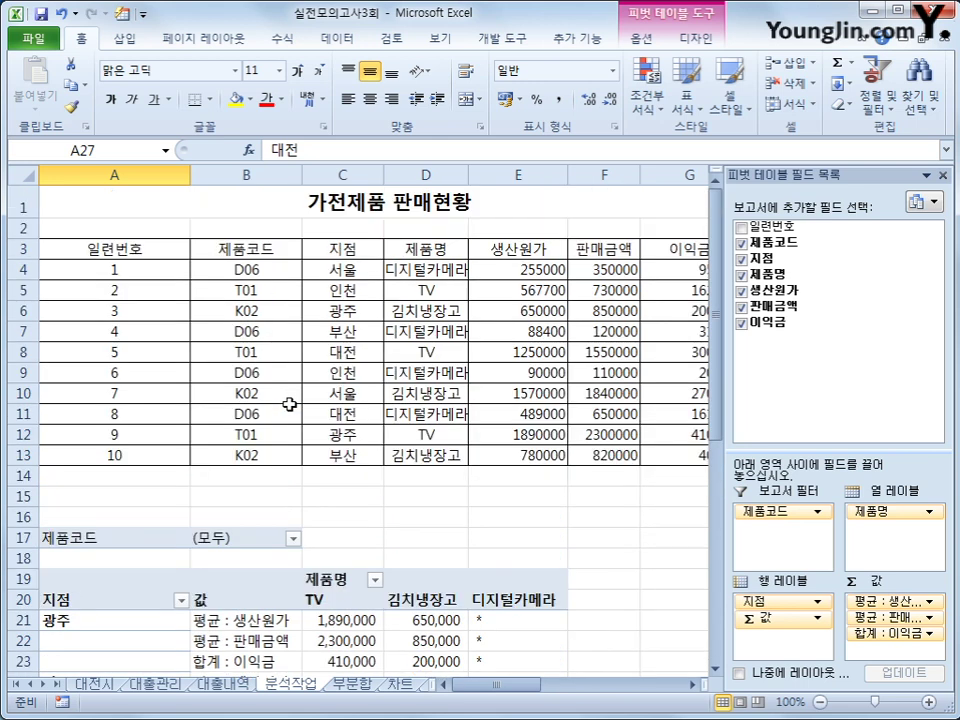
scroll(289, 404, "down", 3)
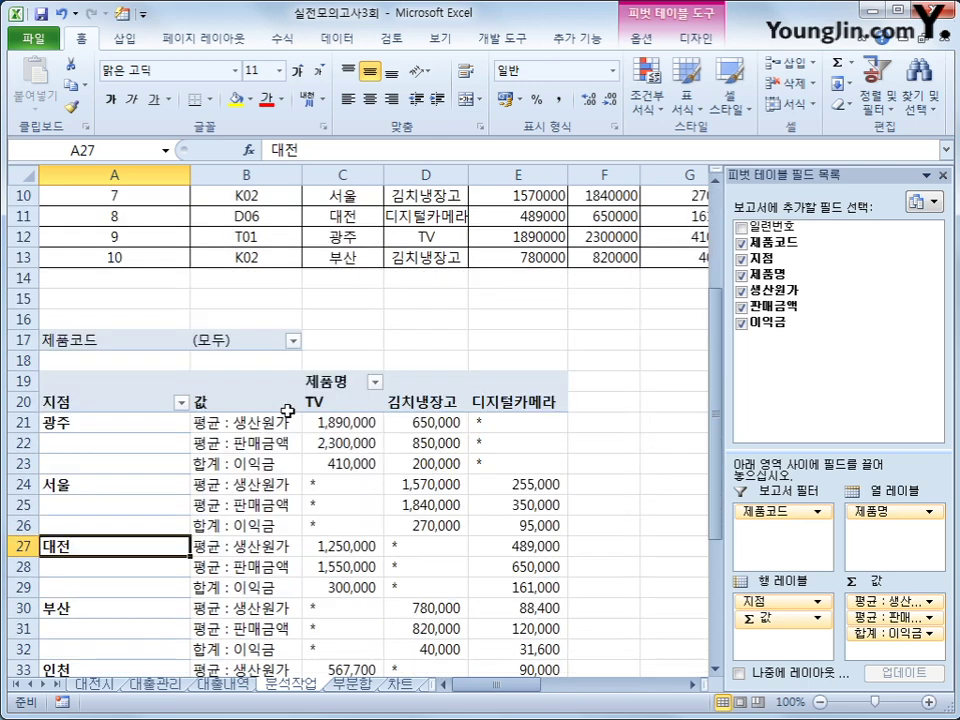
scroll(265, 489, "down", 3)
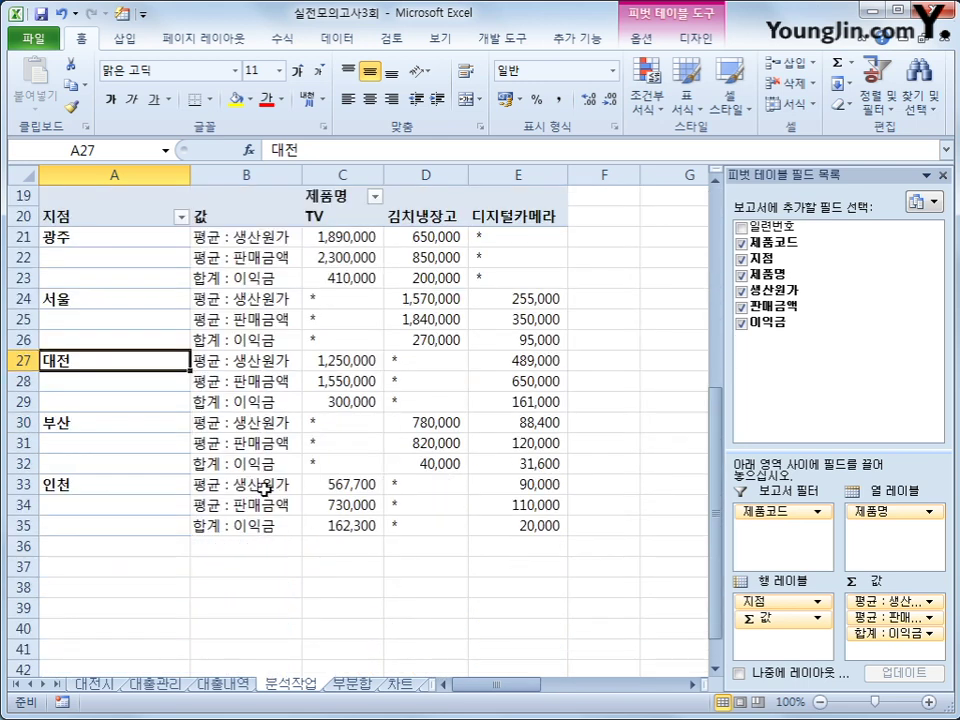
Switch to the 부분합 sheet and start recording a macro named 부분합 in the current workbook.
key("ctrl+Page_Down")
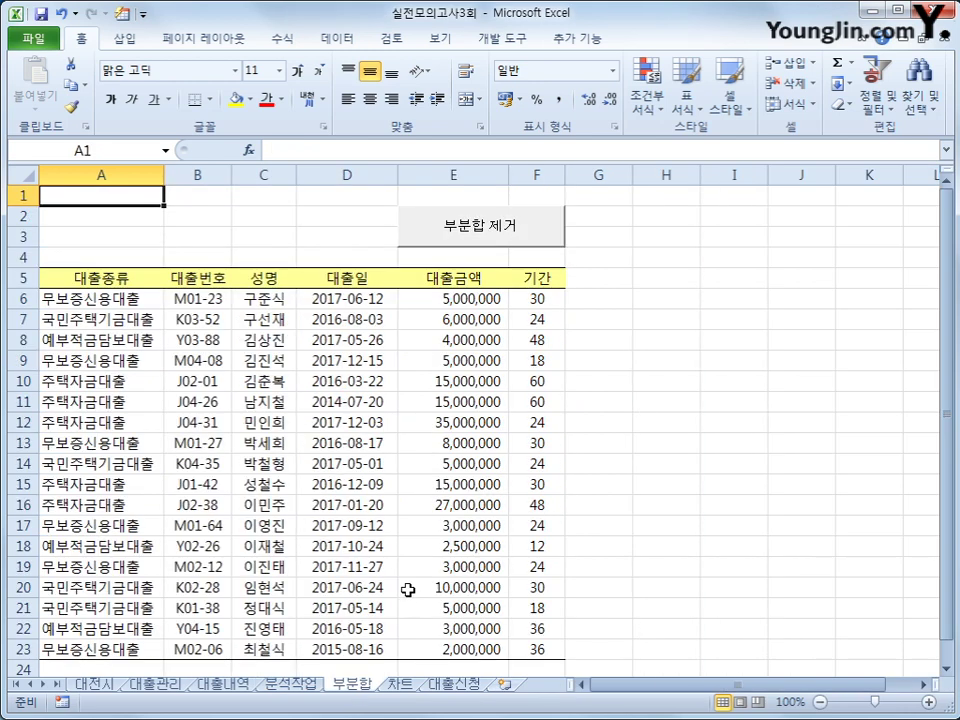
left_click(713, 465)
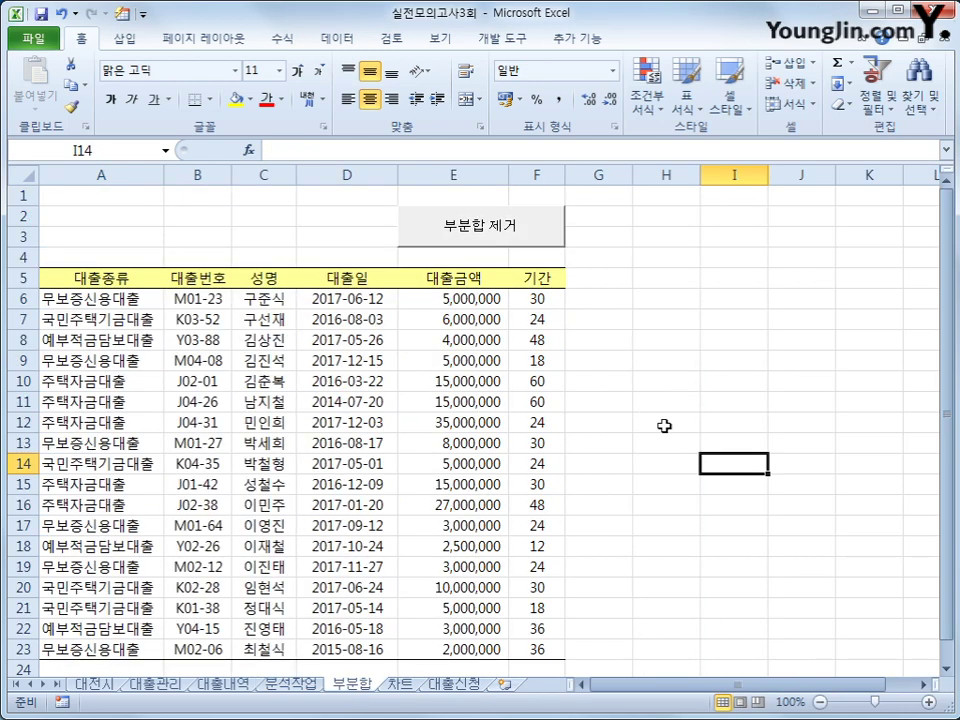
left_click(61, 702)
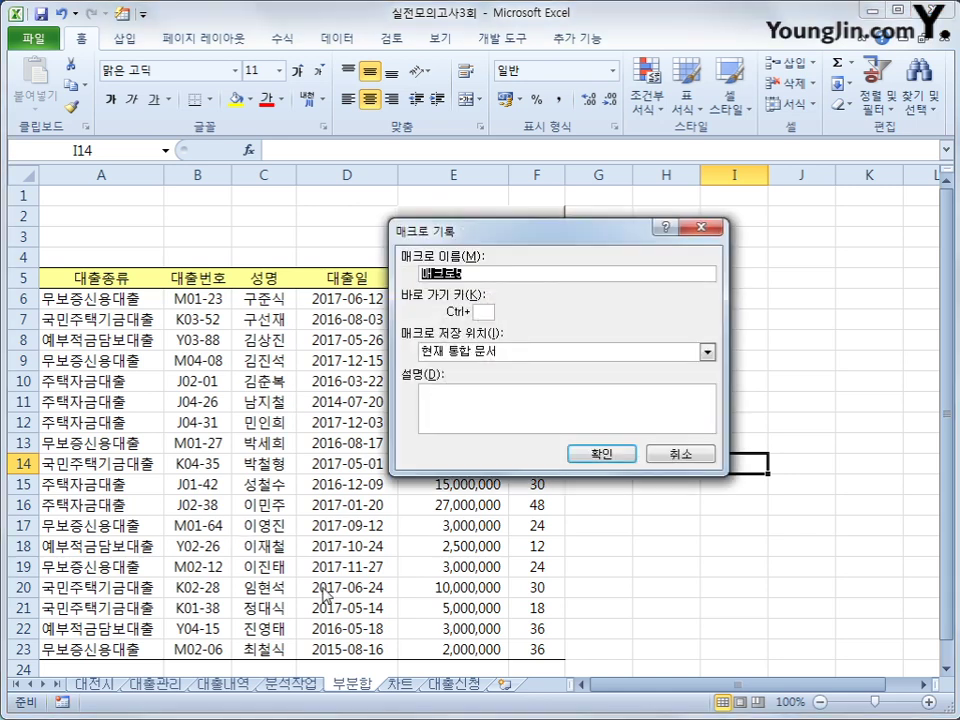
type("ㅂ")
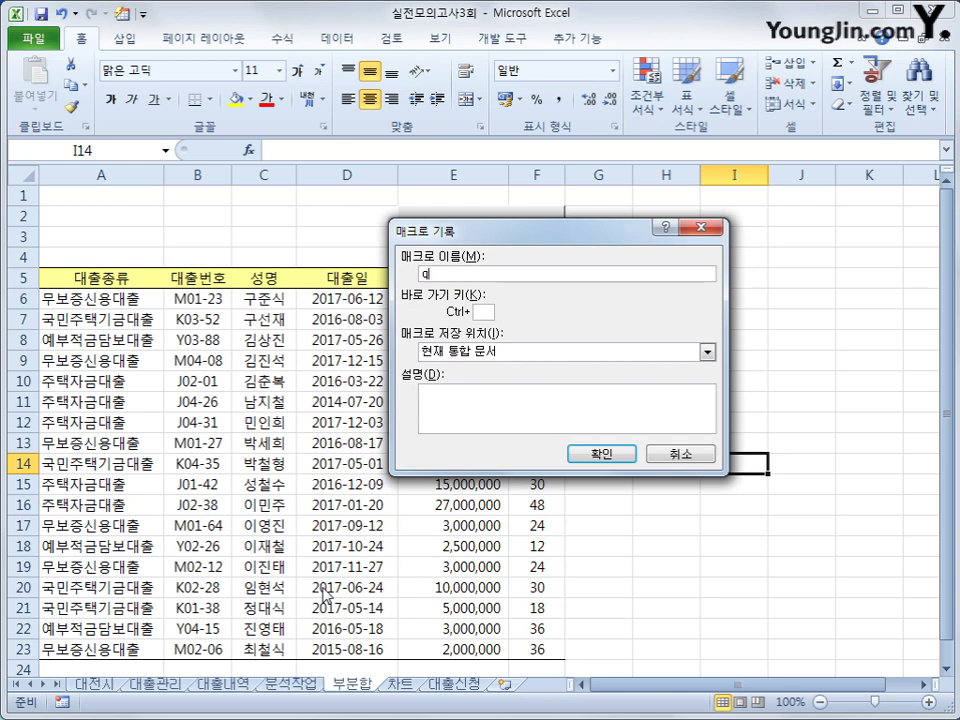
type("ㅜ분합")
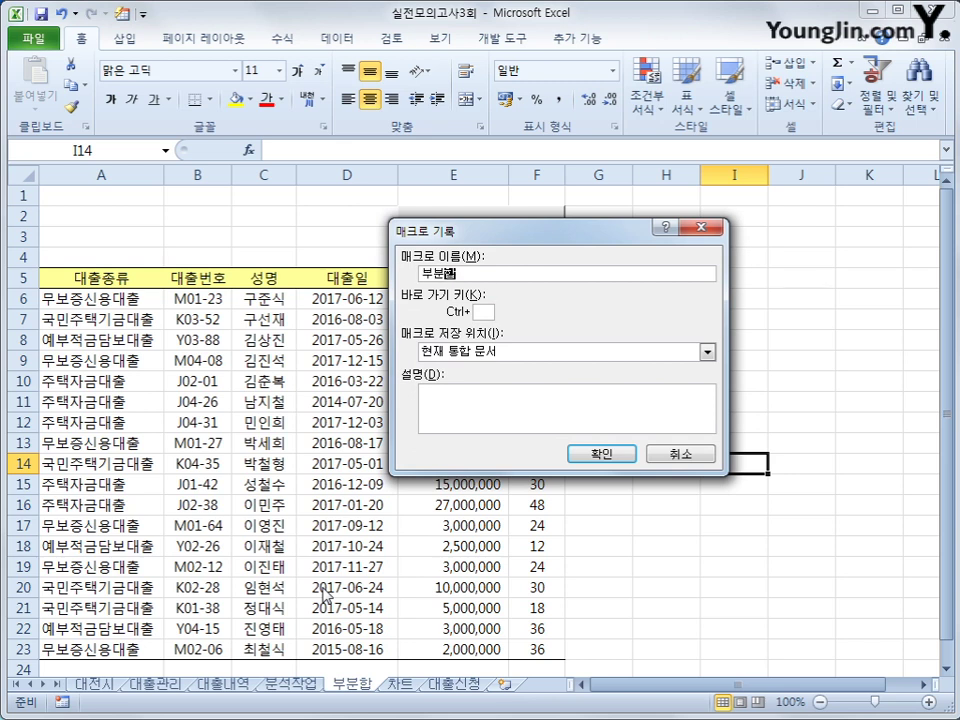
left_click(600, 453)
Sort the loan table that starts at A5 in ascending order by 대출종류.
left_click(135, 284)
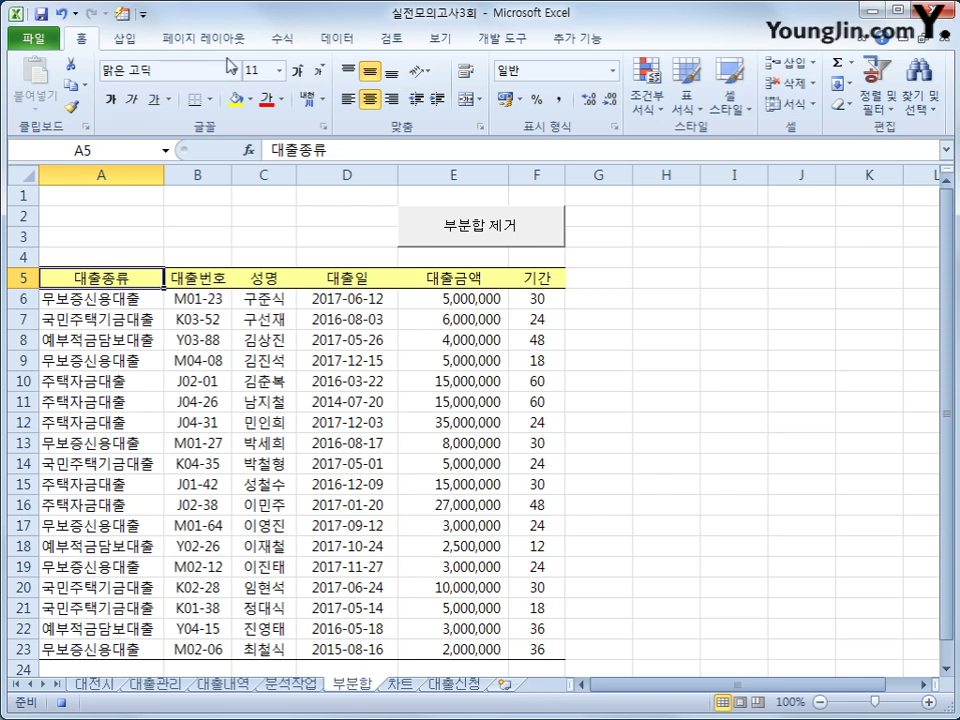
left_click(334, 40)
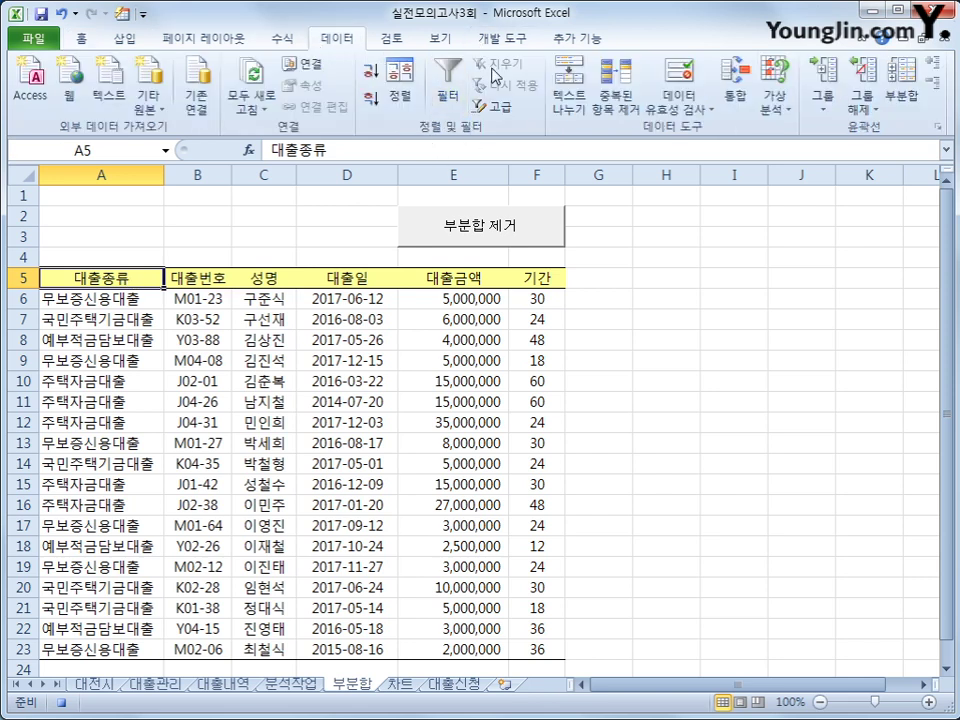
left_click(371, 76)
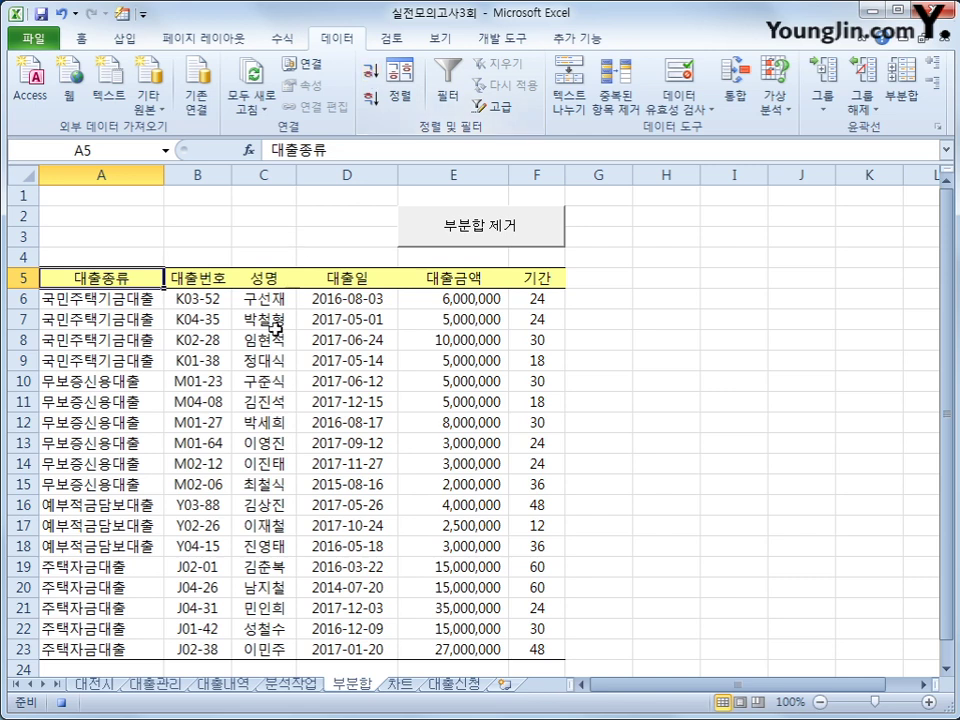
Add subtotals grouped by 대출종류 that calculate the average (평균) of 대출금액 and 기간.
left_click(900, 90)
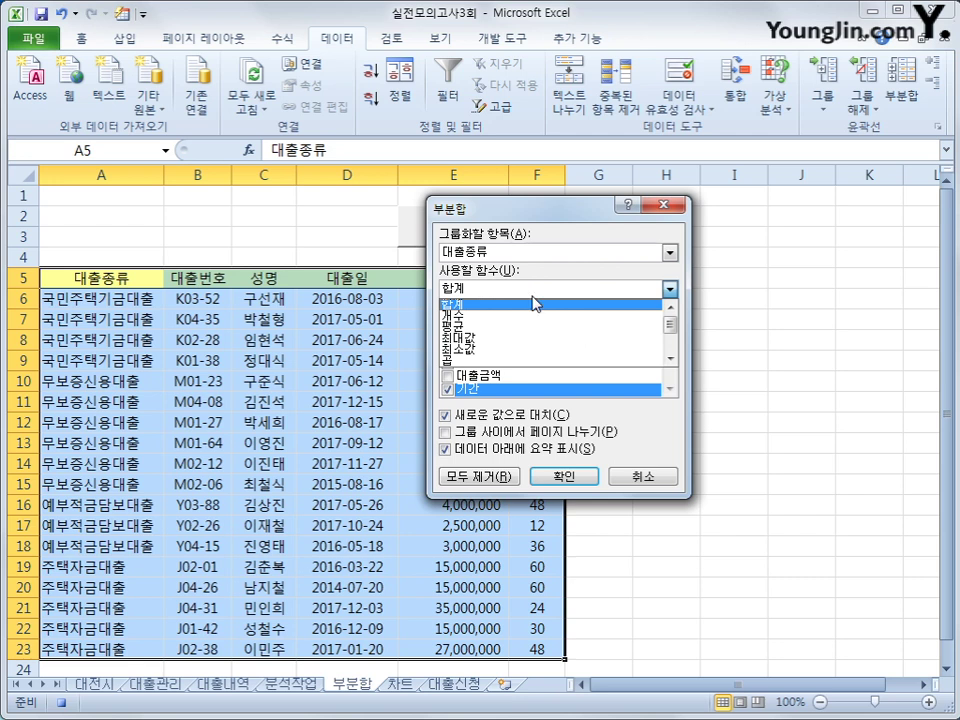
left_click(531, 327)
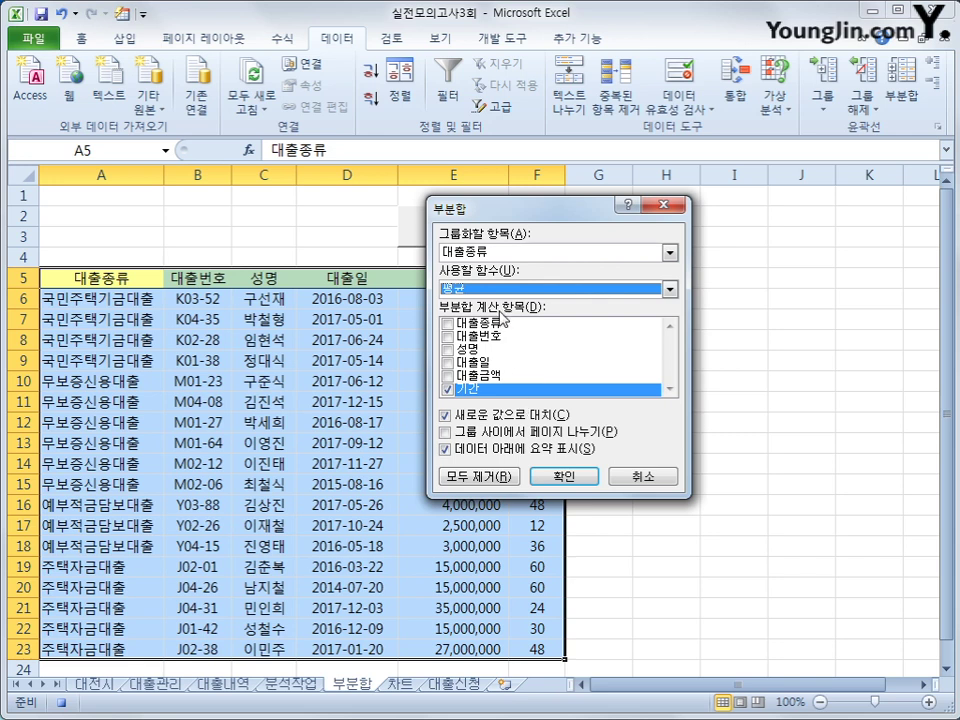
left_click(498, 377)
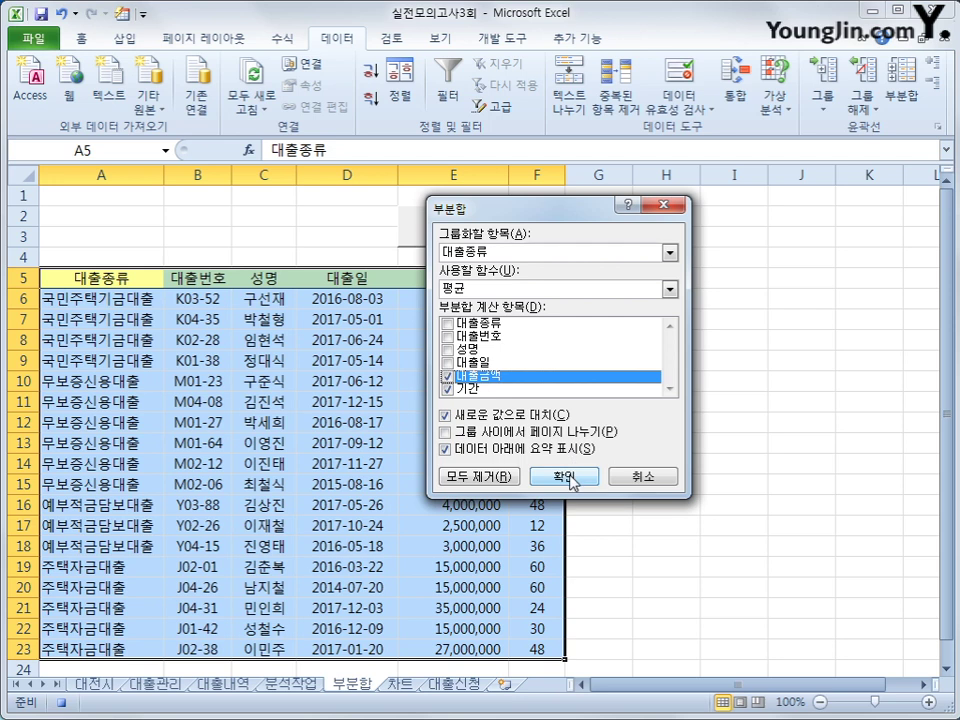
left_click(568, 478)
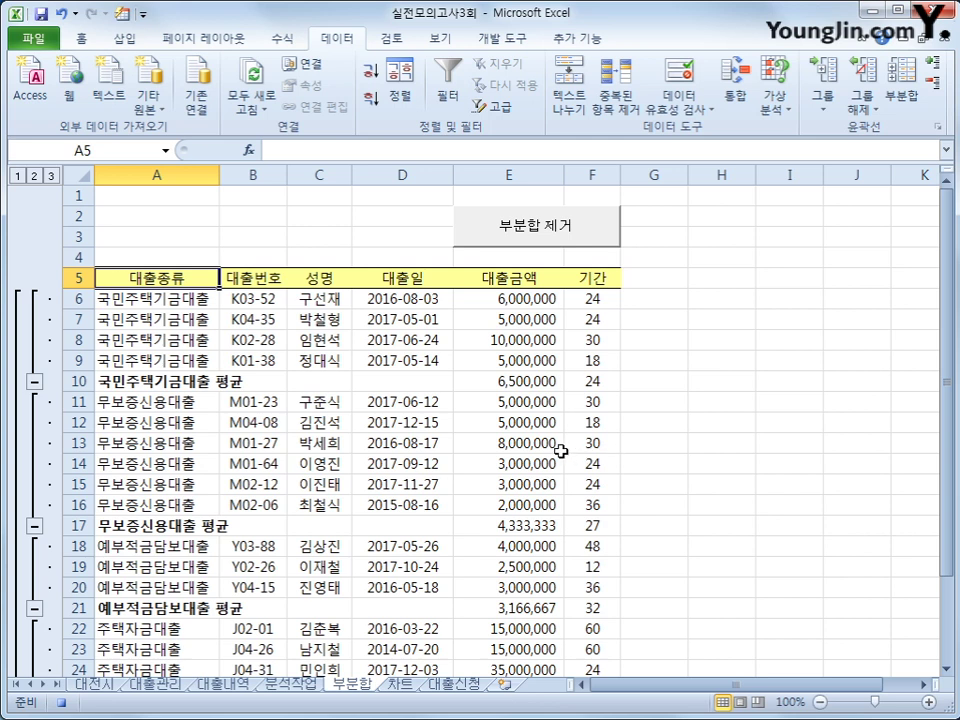
Add a second subtotal by 대출종류 counting (개수) only 성명, with replacing of current subtotals (새로운 값으로 대치) turned off.
left_click(907, 82)
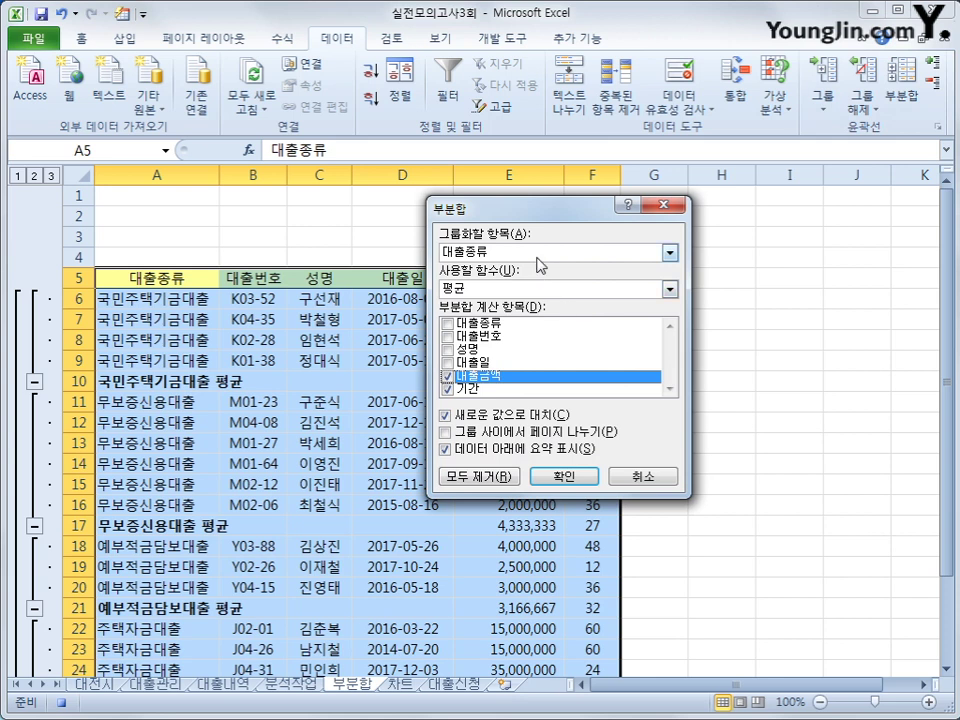
left_click(545, 290)
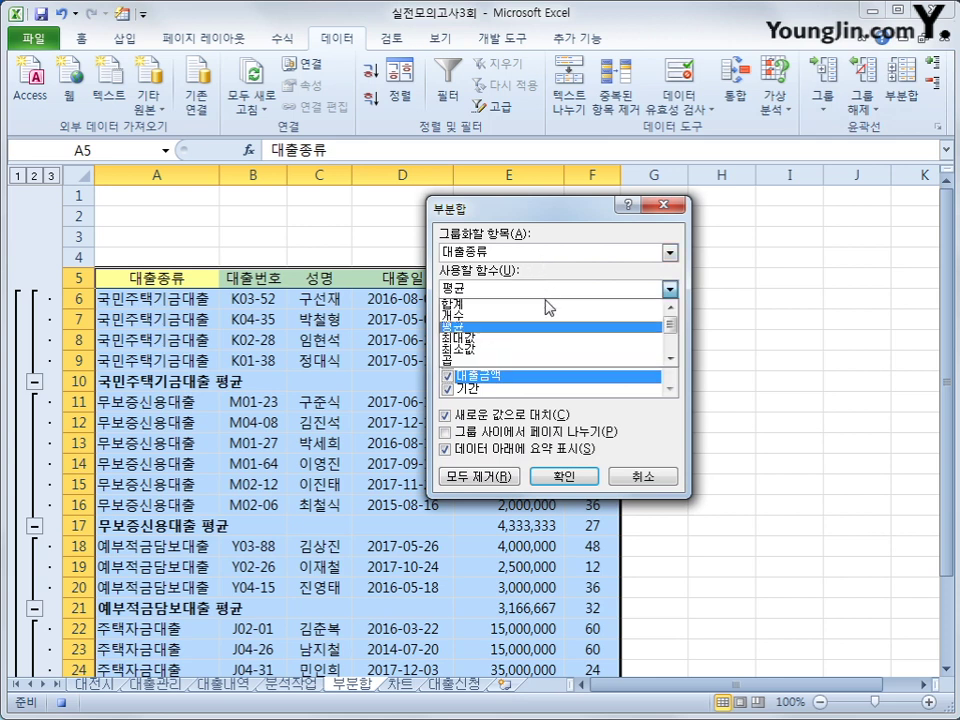
left_click(540, 317)
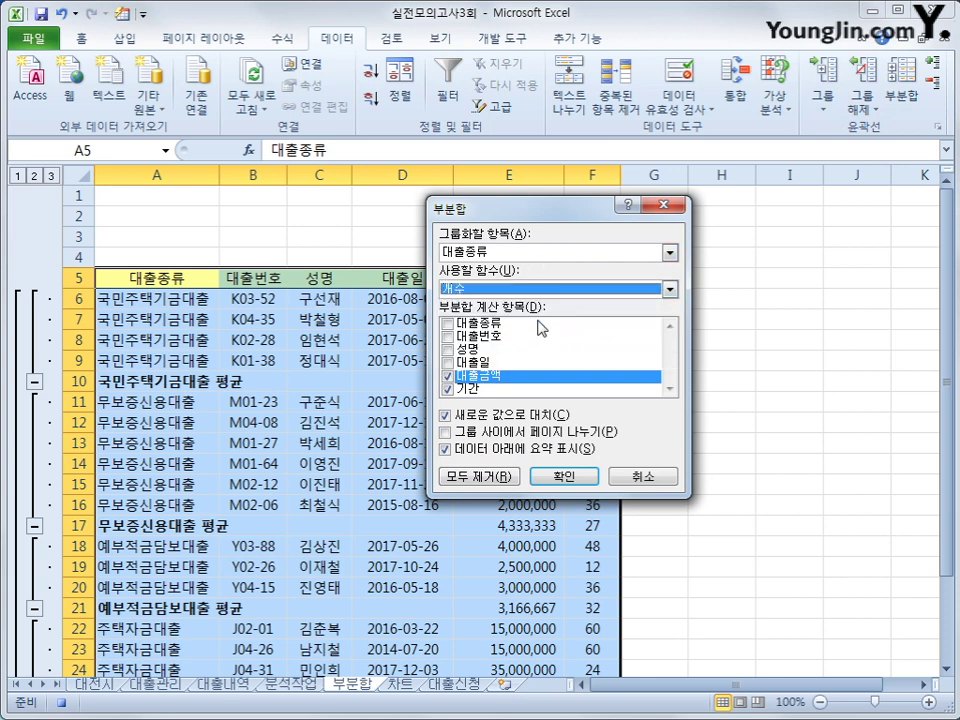
left_click(447, 377)
scroll(664, 332, "down", 1)
scroll(664, 332, "up", 5)
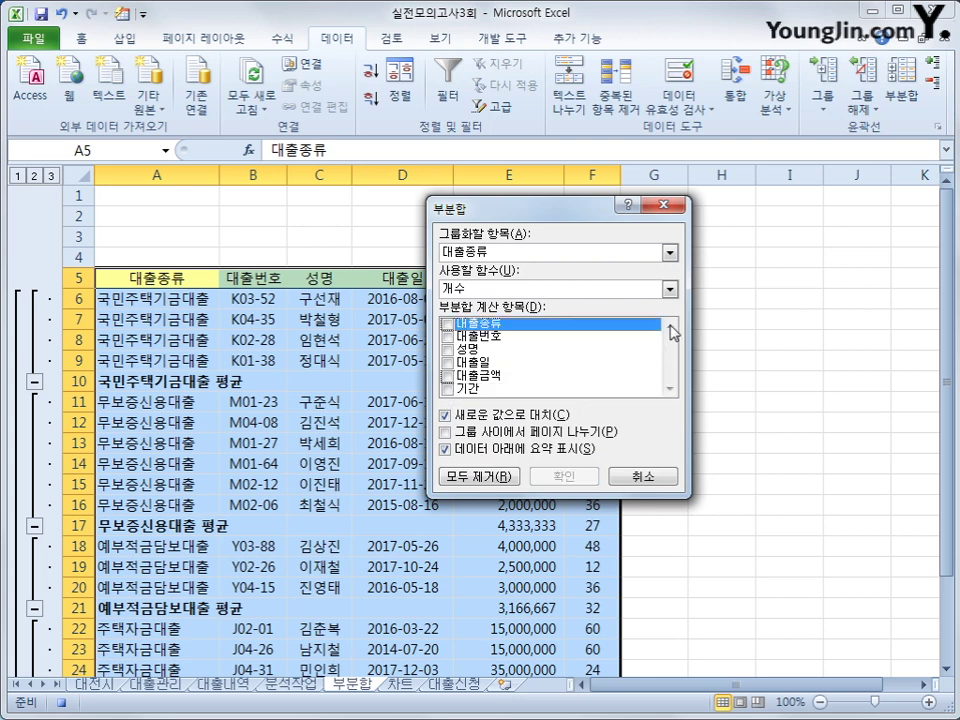
left_click(447, 350)
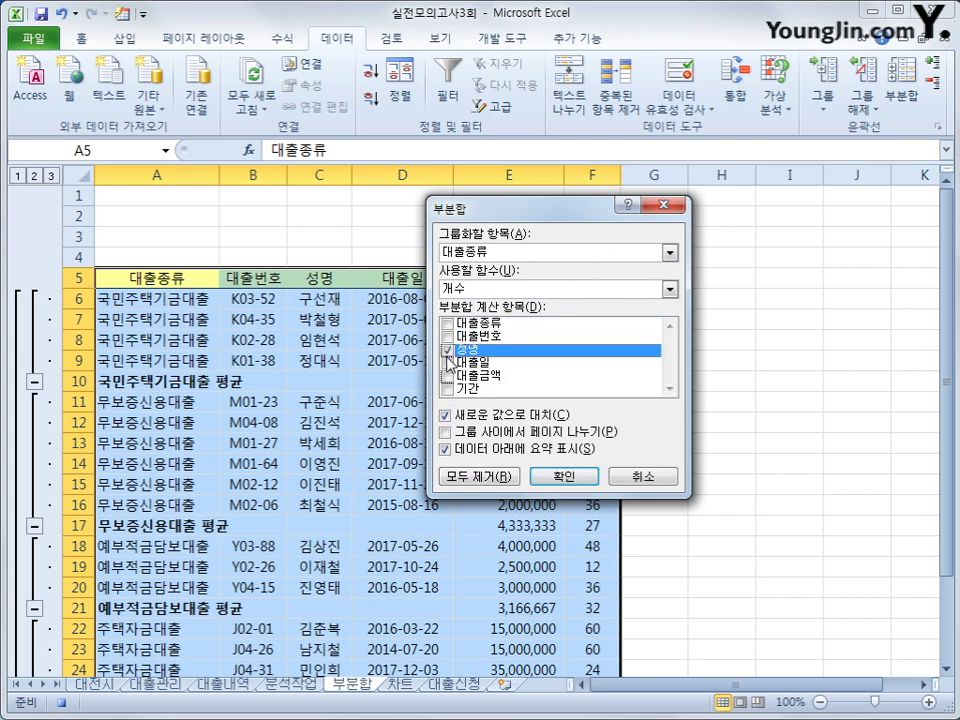
left_click(505, 418)
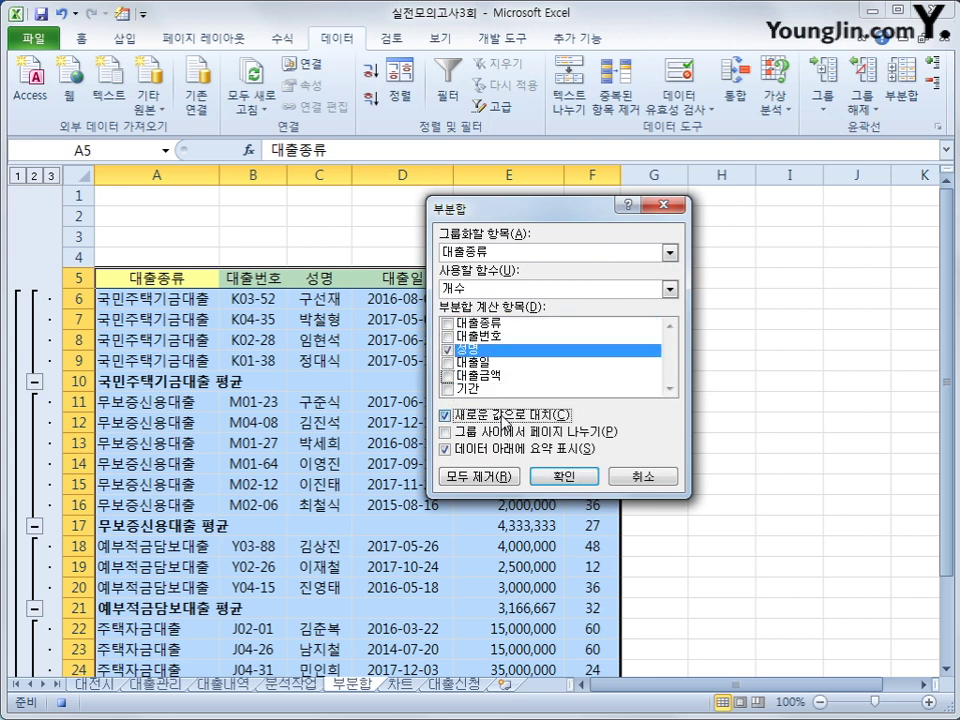
left_click(503, 418)
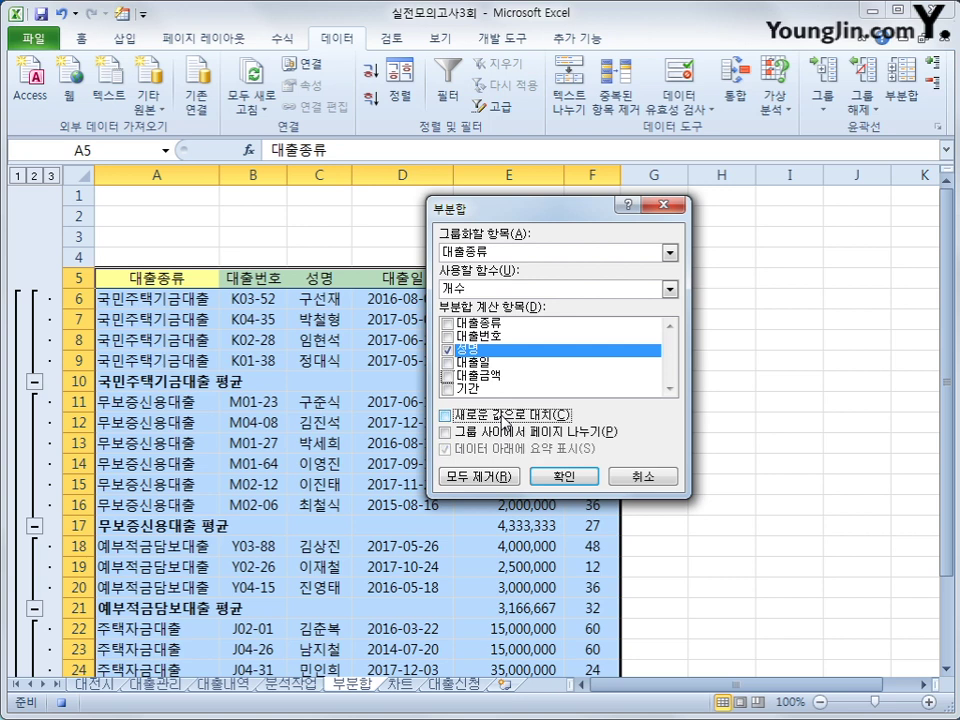
left_click(561, 476)
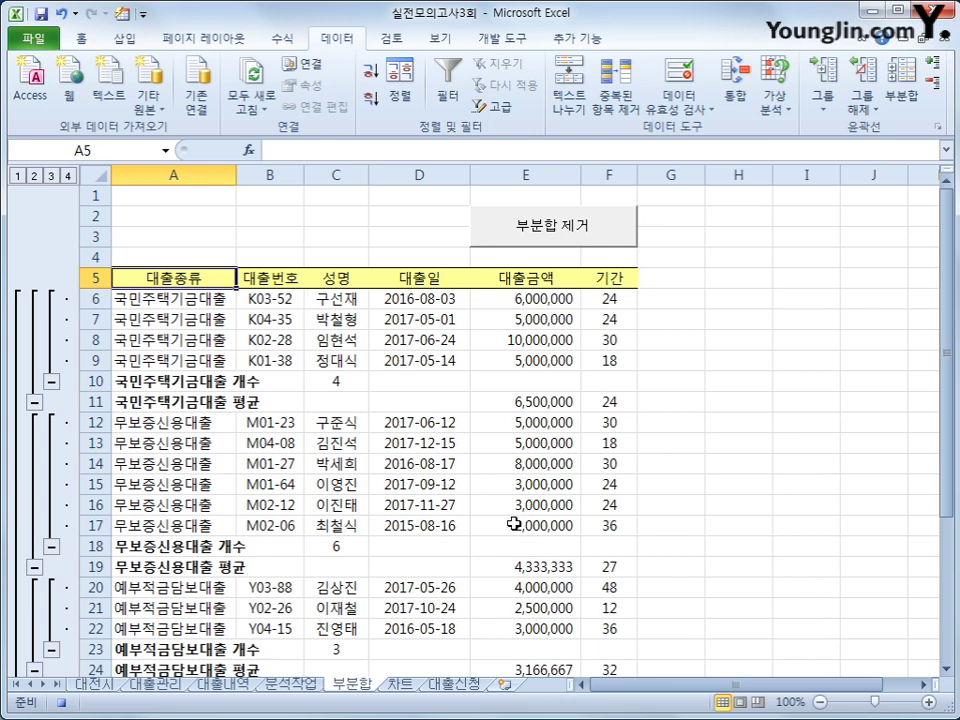
Stop the macro recording and draw a form-control button over B2:C3, assigned to the 부분합 macro.
scroll(513, 523, "down", 1)
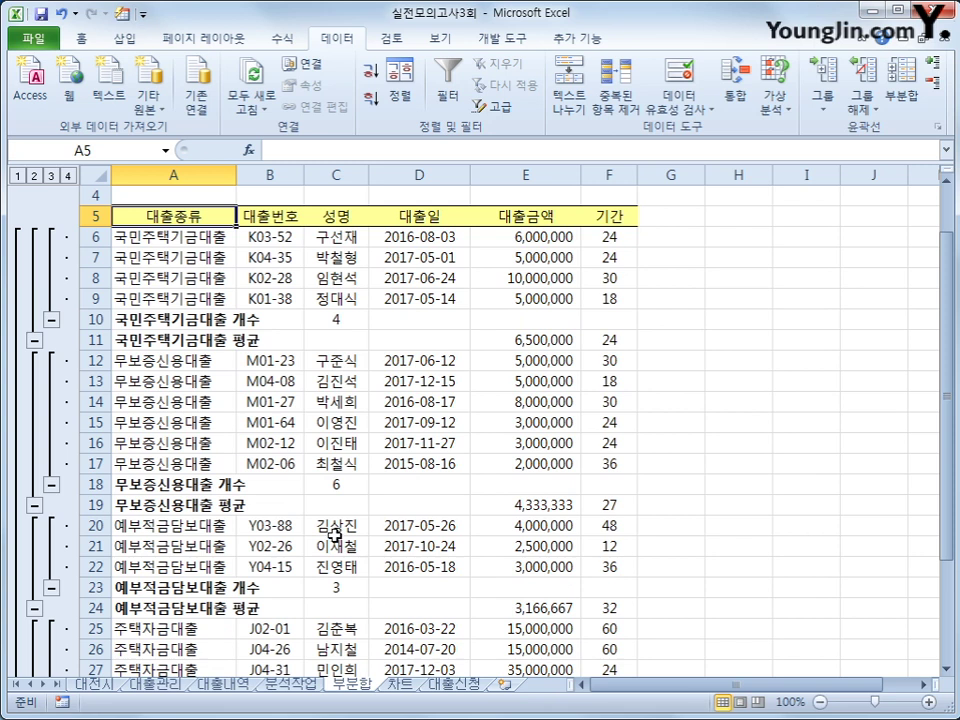
left_click(513, 40)
left_click(330, 100)
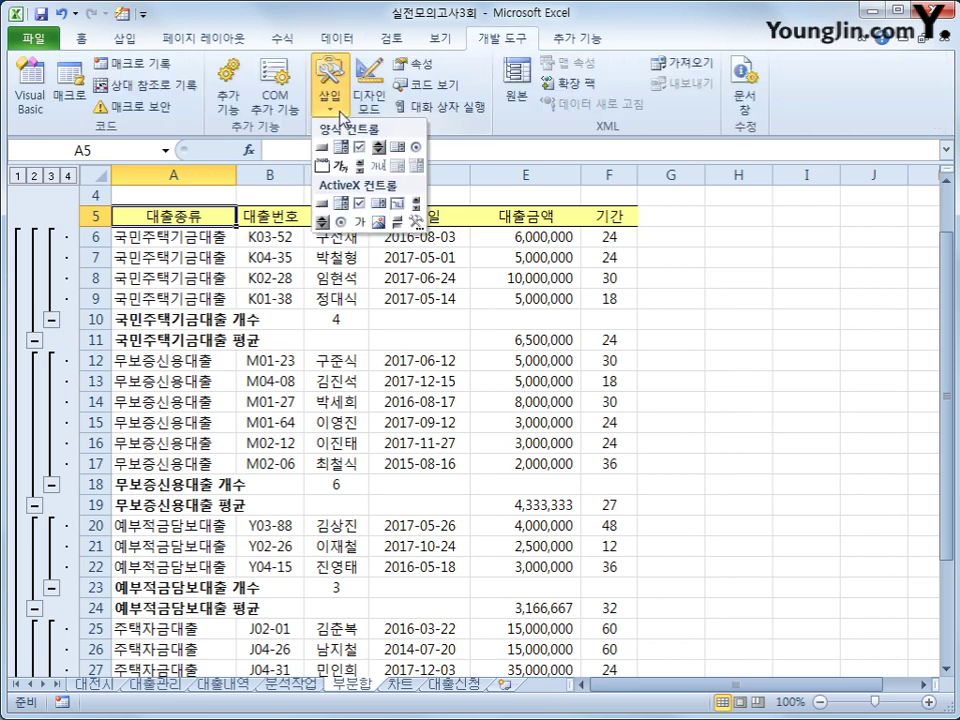
left_click(323, 149)
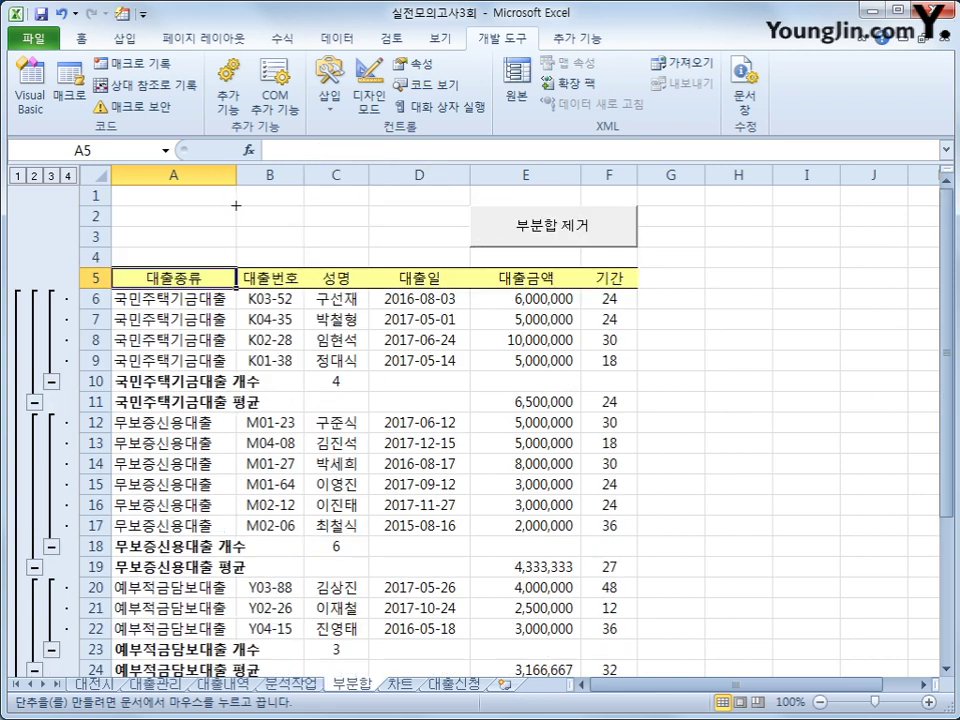
left_click_drag(236, 205, 352, 246)
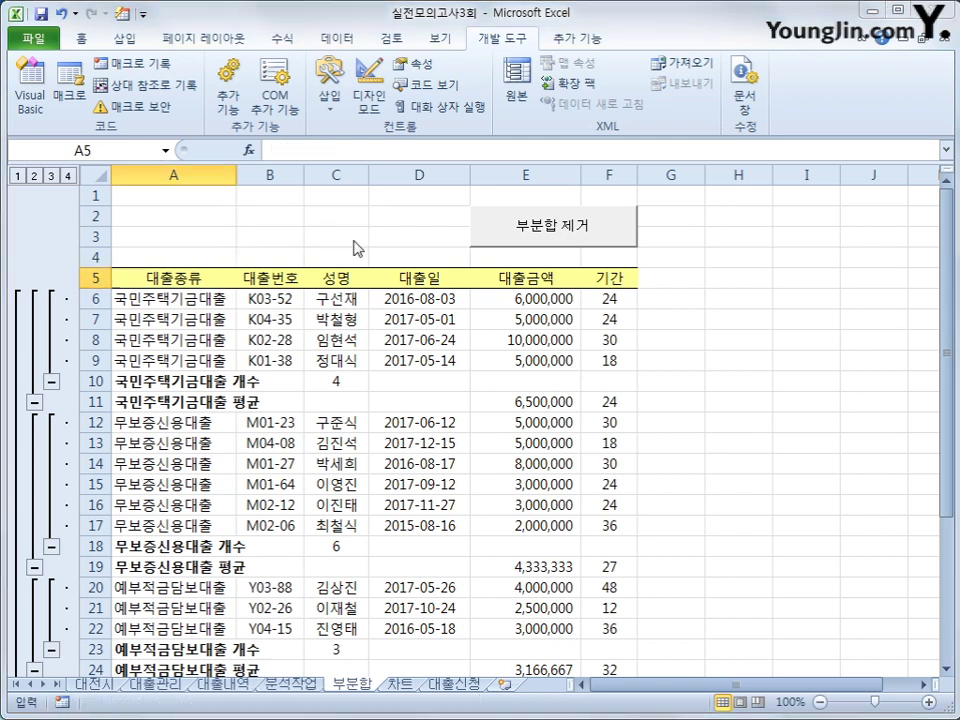
left_click(410, 258)
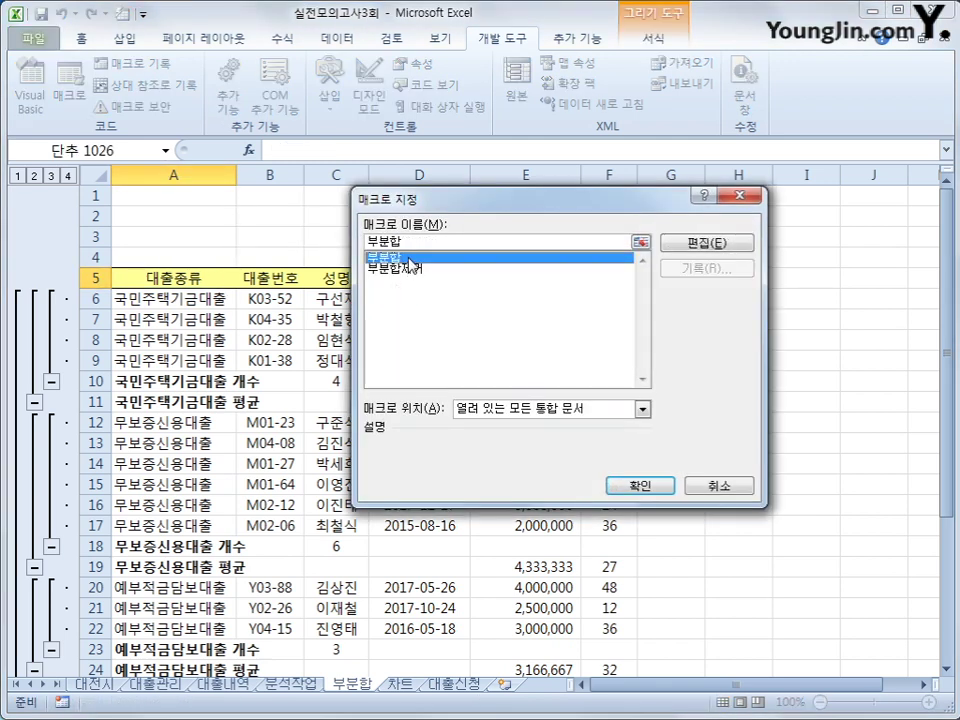
left_click(640, 486)
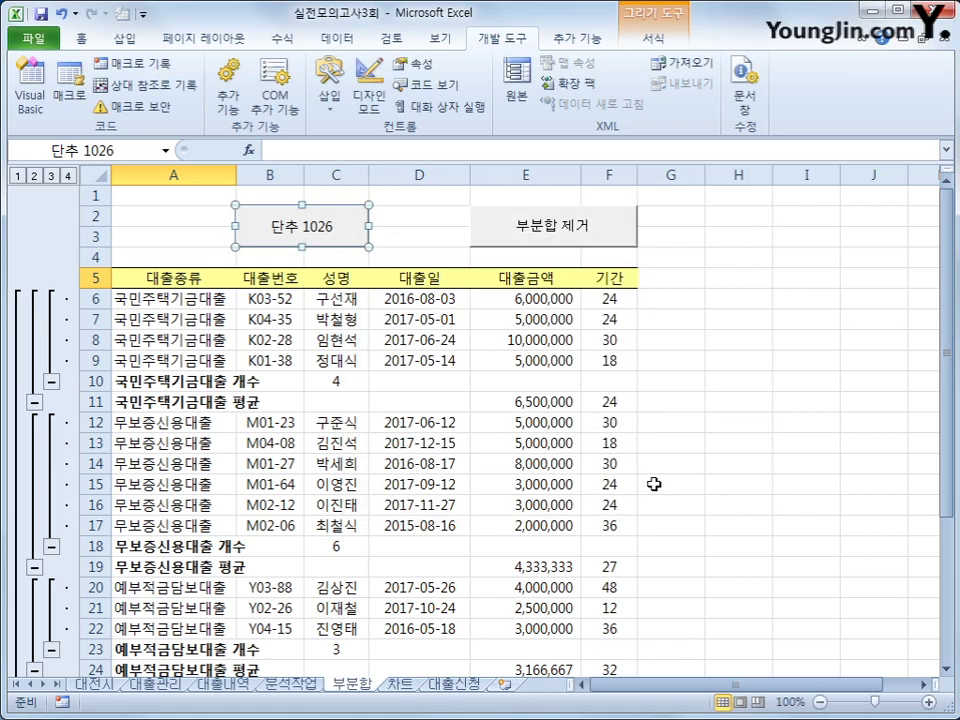
Label the new macro button 대출종류별 통계.
type("대출")
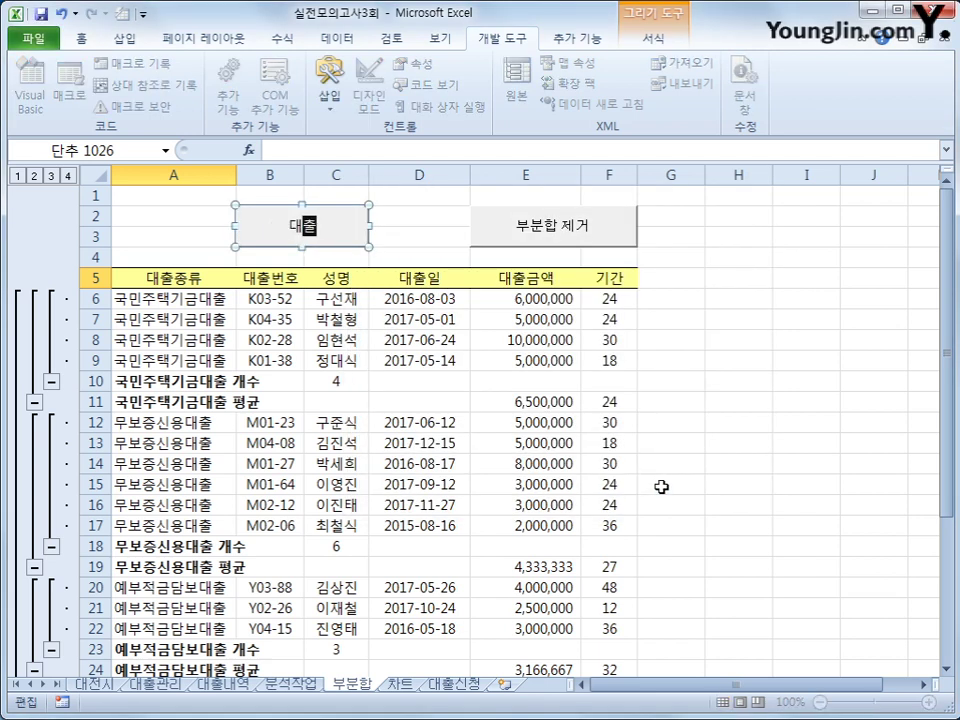
type("종류별 통ㄱ")
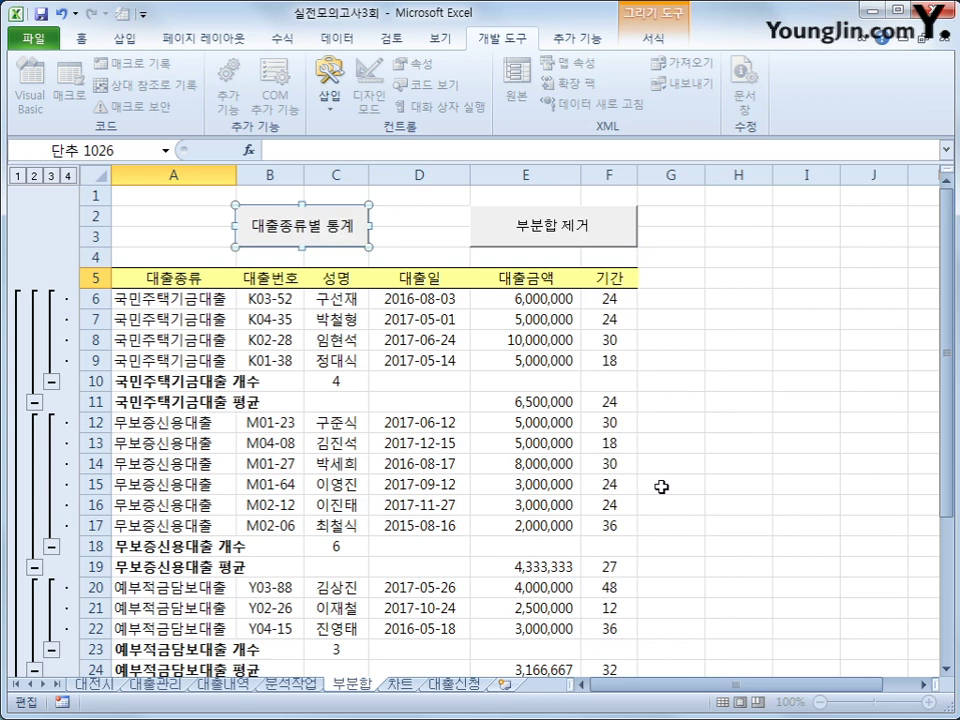
left_click(756, 550)
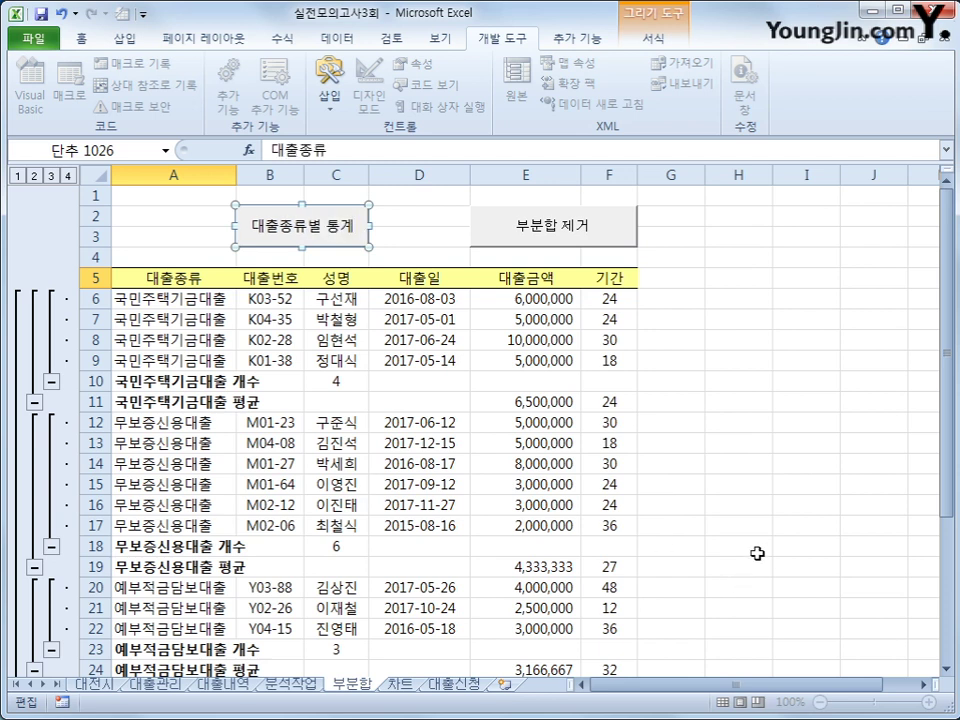
Test both macro buttons by removing the subtotals with 부분합 제거 and reapplying them with 대출종류별 통계.
left_click(377, 322)
left_click(531, 251)
scroll(500, 450, "up", 4)
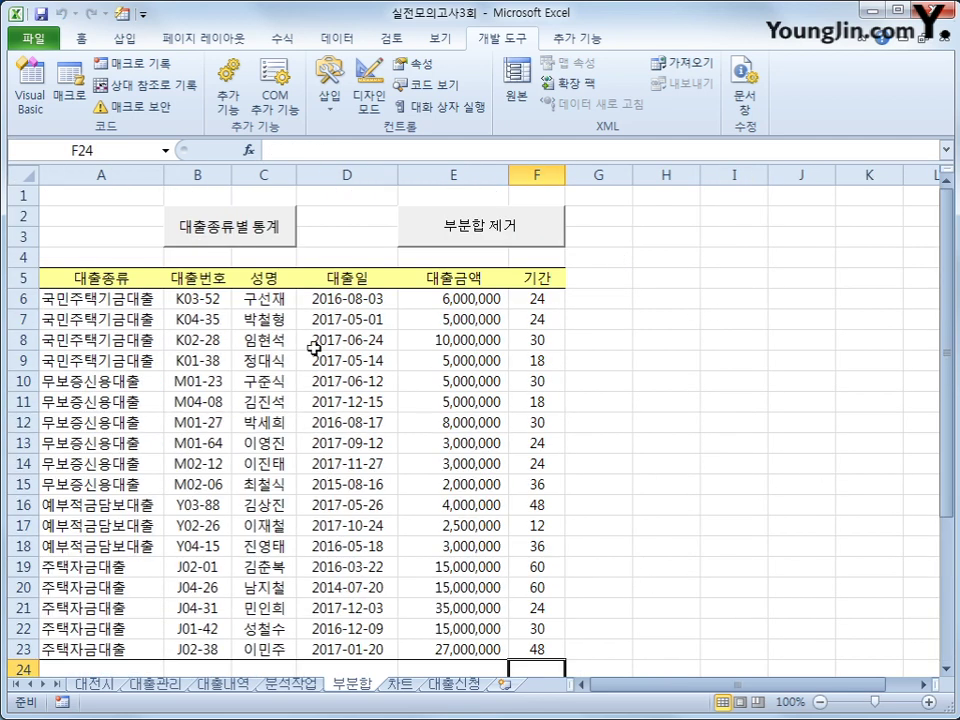
left_click(255, 234)
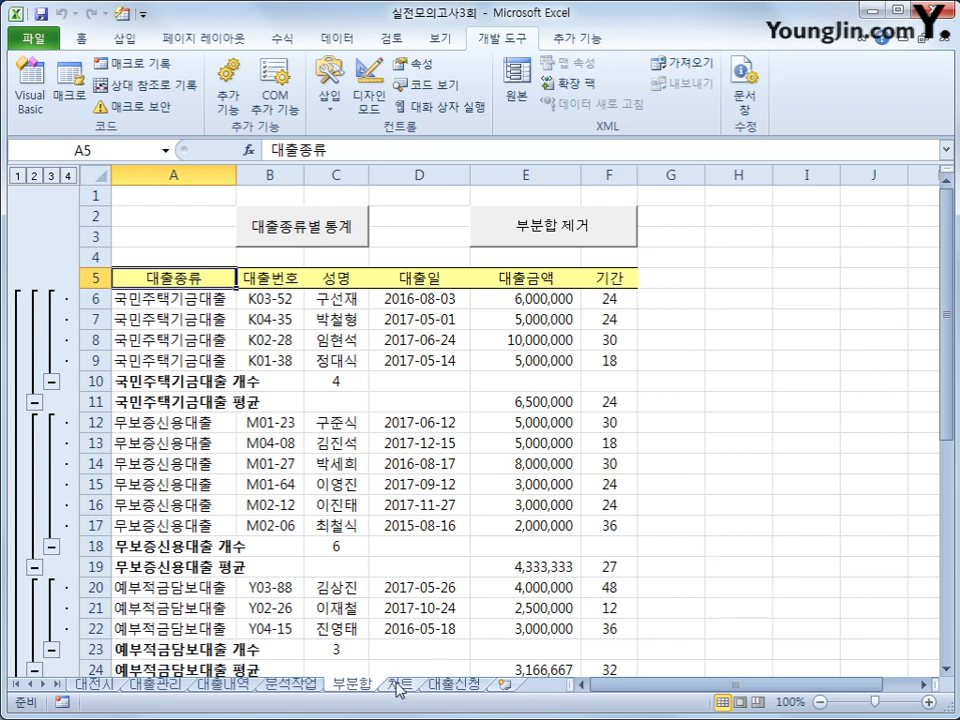
Switch to the 차트 sheet and add the 2017년 data in F4:F7 to the chart by copying and pasting it.
key("ctrl+Page_Down")
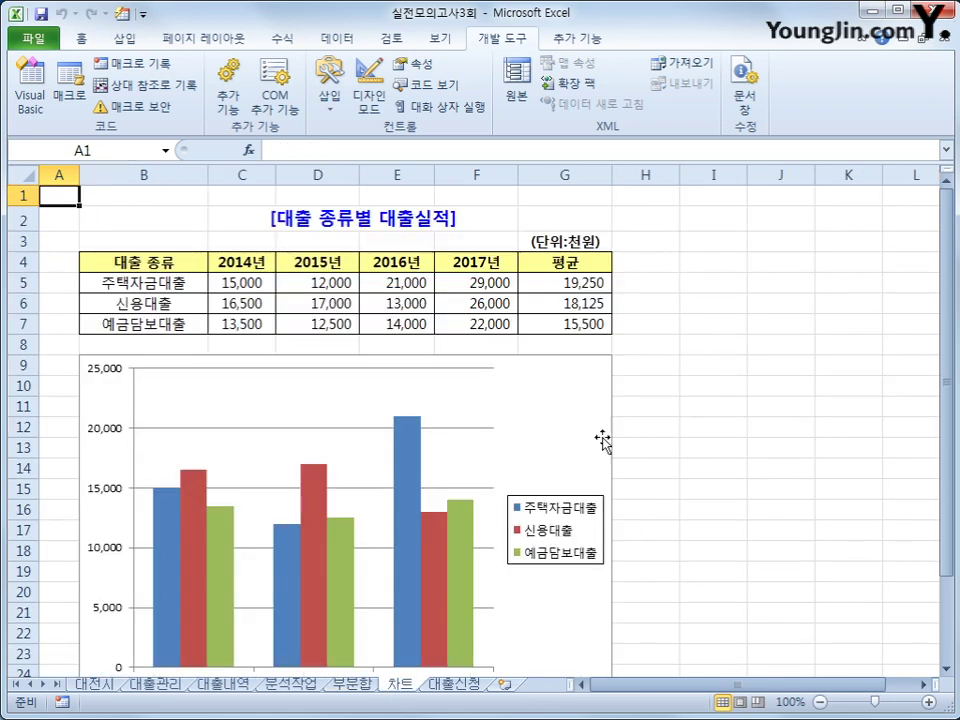
left_click(561, 423)
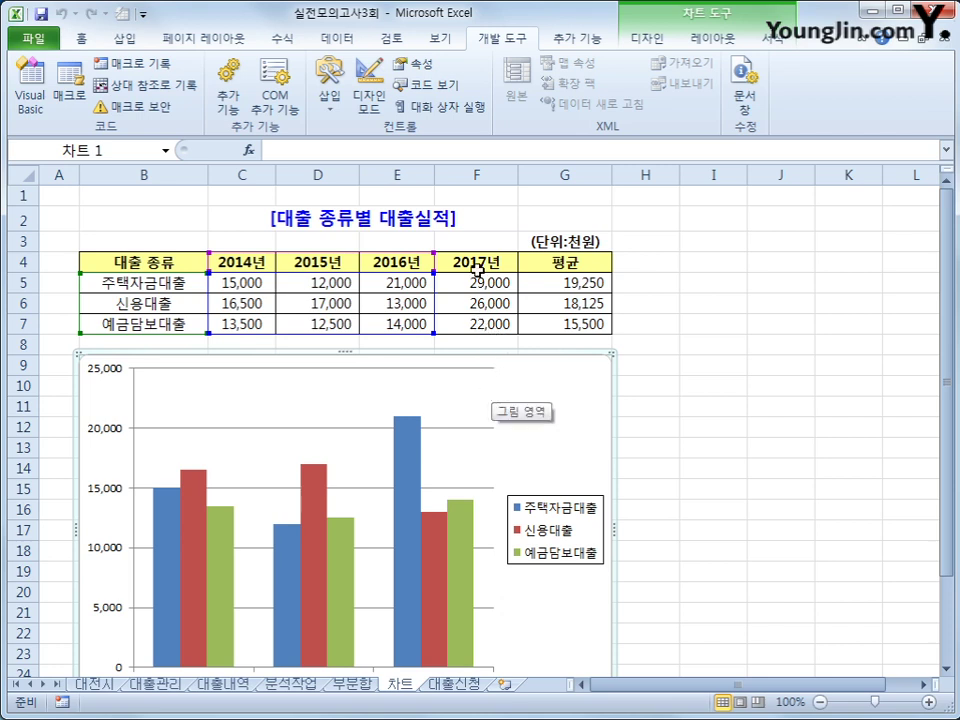
left_click_drag(476, 261, 480, 324)
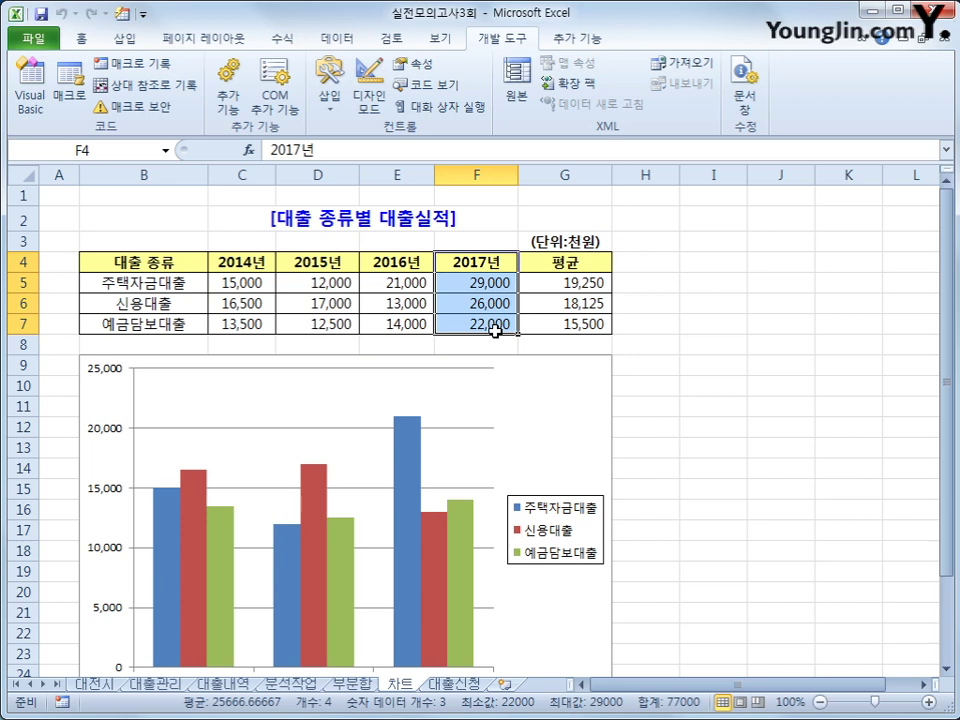
key("ctrl+c")
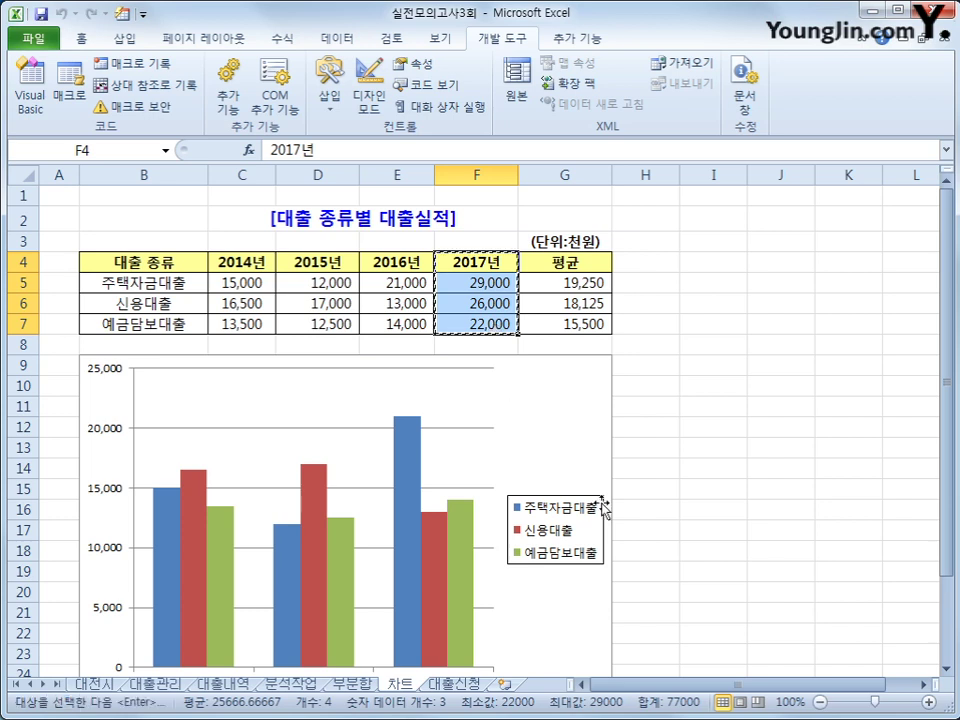
left_click(568, 439)
key("ctrl+v")
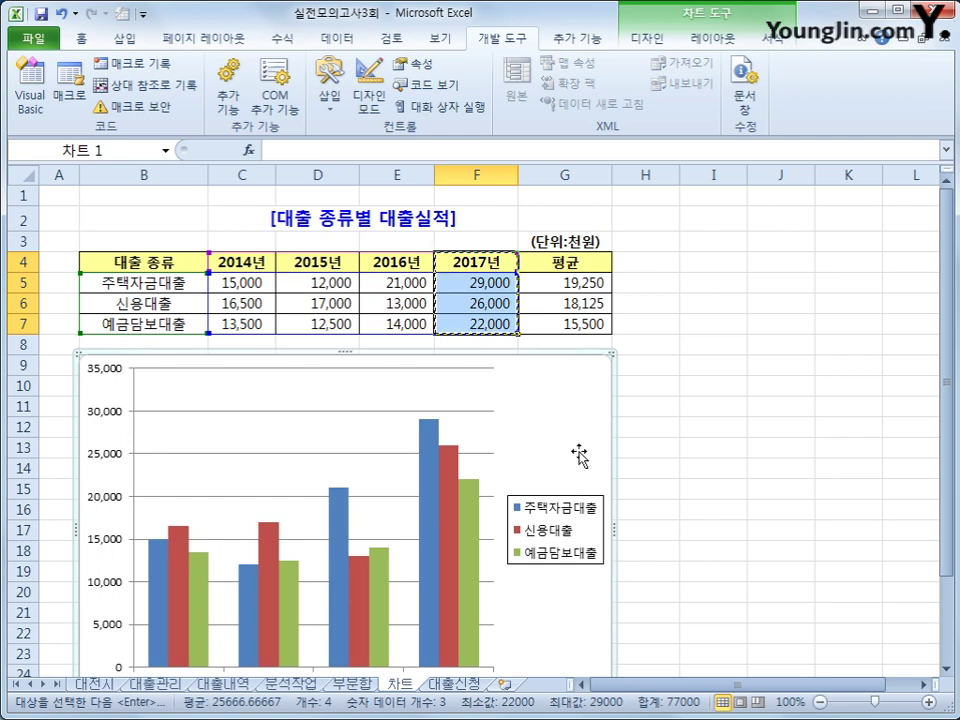
Change the chart type to the first 가로 막대형 (horizontal bar) subtype.
key("shift+F10")
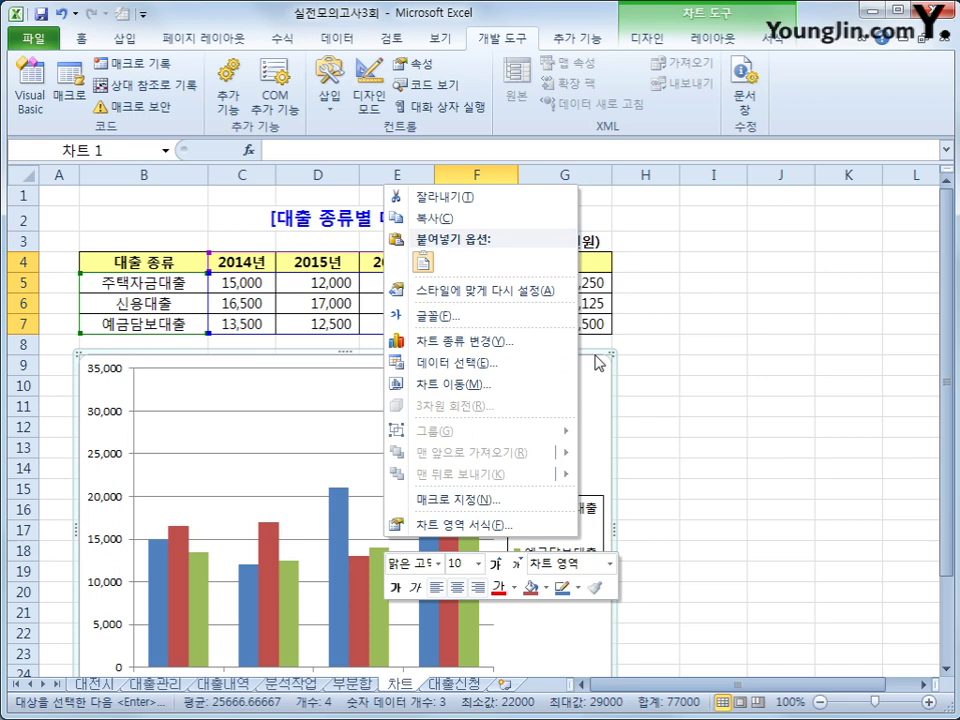
left_click(512, 341)
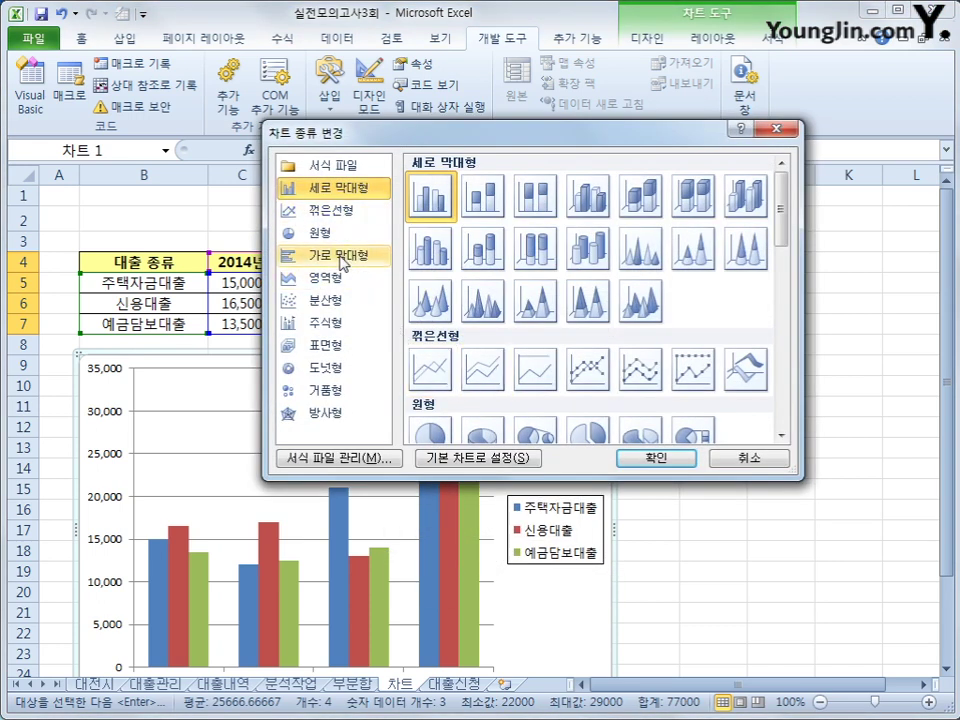
left_click(301, 255)
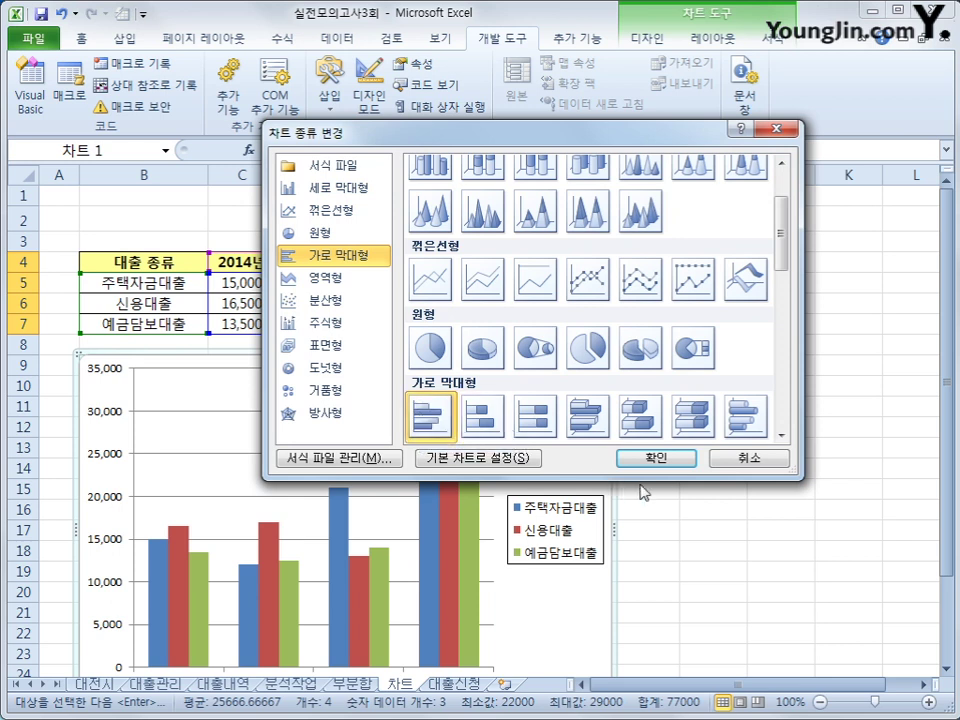
left_click(662, 459)
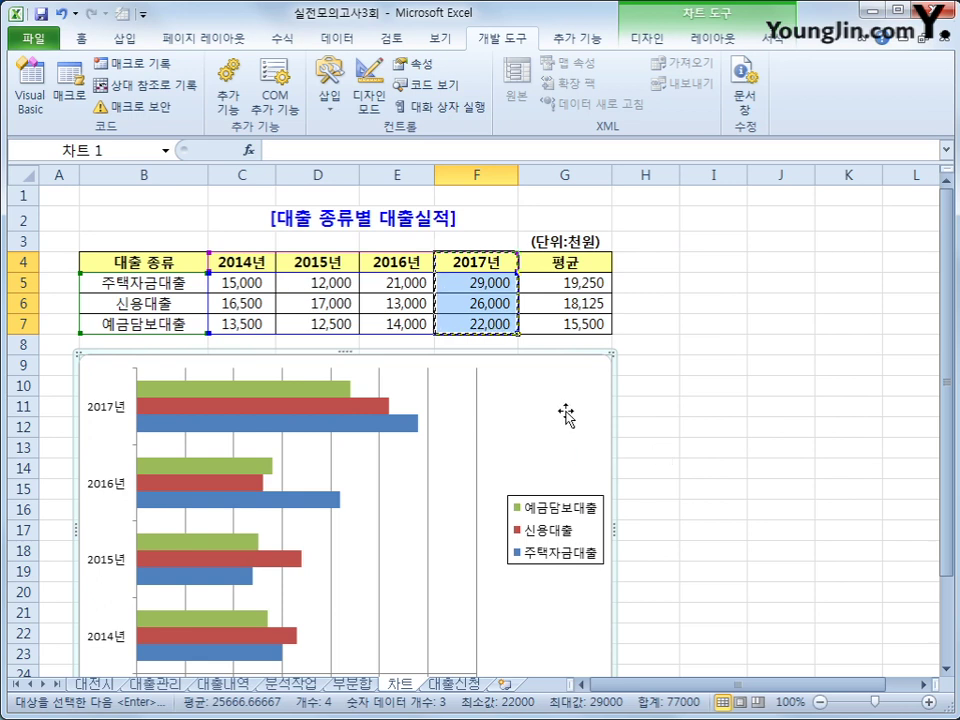
Add a chart title above the plot area with the text 대출종류별 실적.
left_click(709, 38)
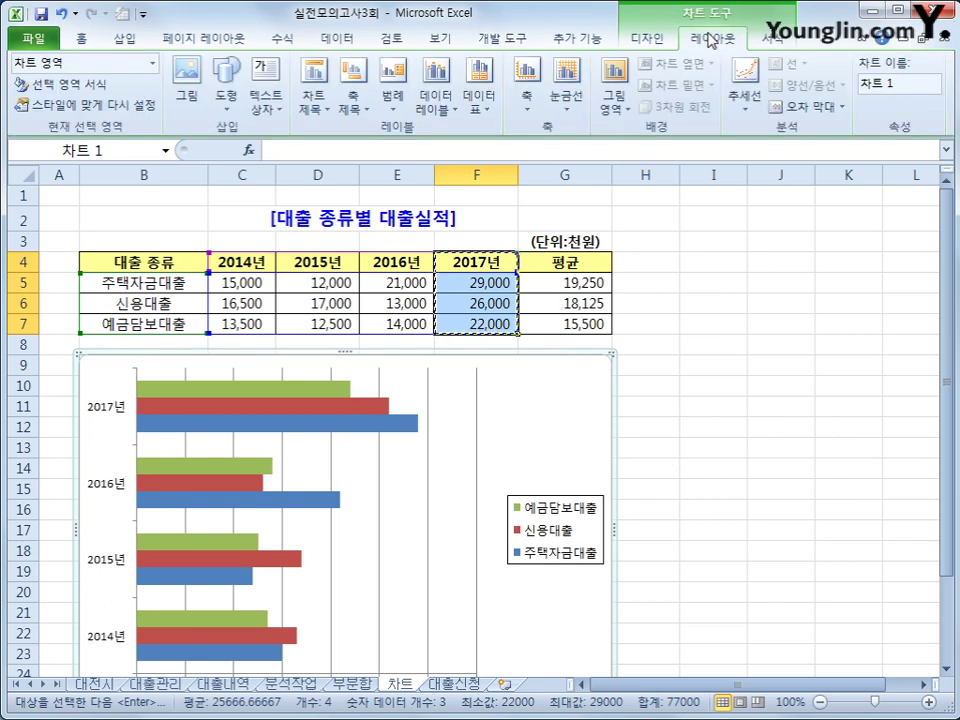
left_click(313, 100)
left_click(320, 232)
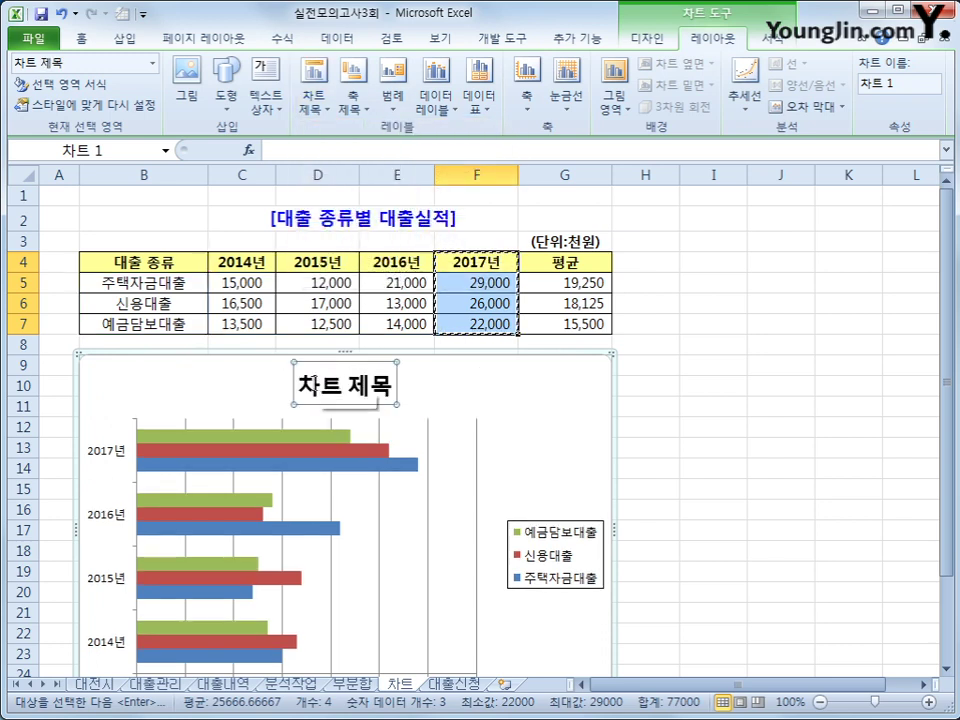
left_click_drag(299, 385, 393, 391)
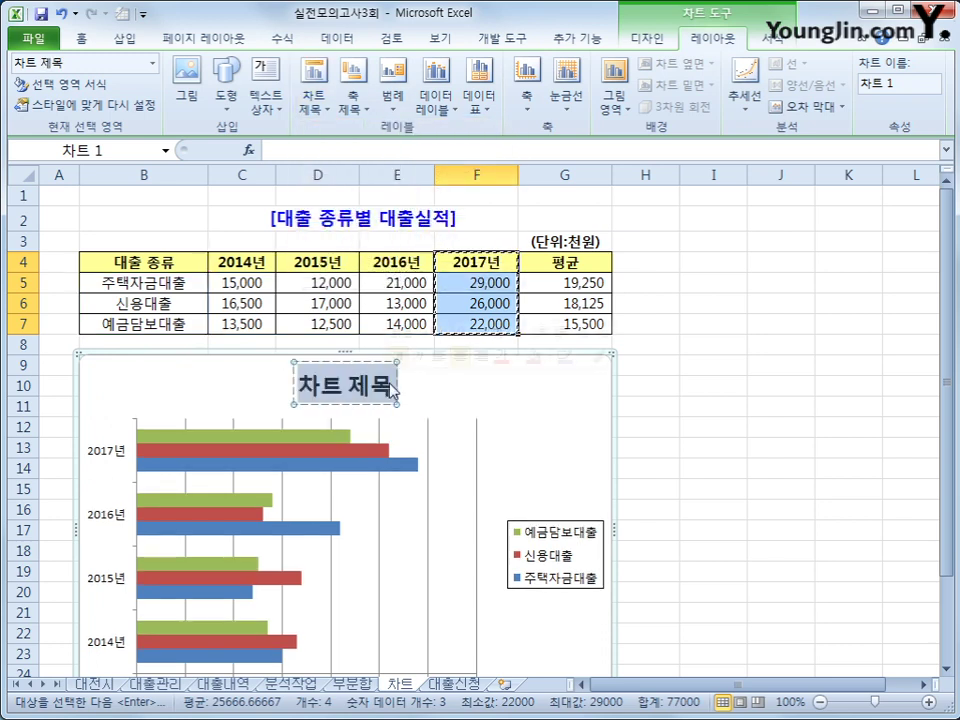
type("대출")
type("종류별")
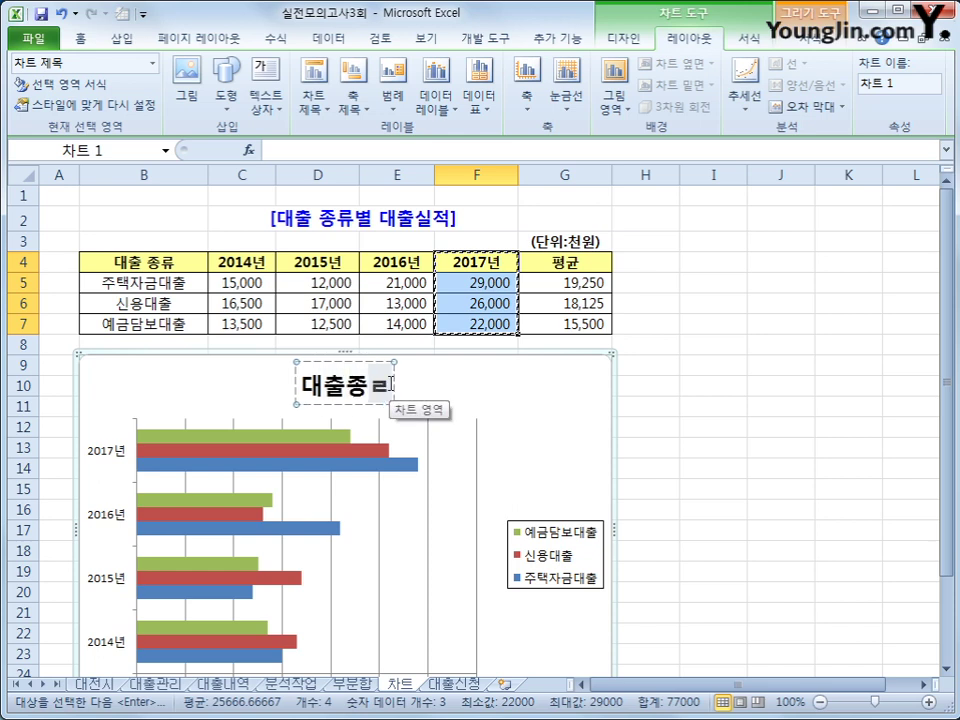
type("실적")
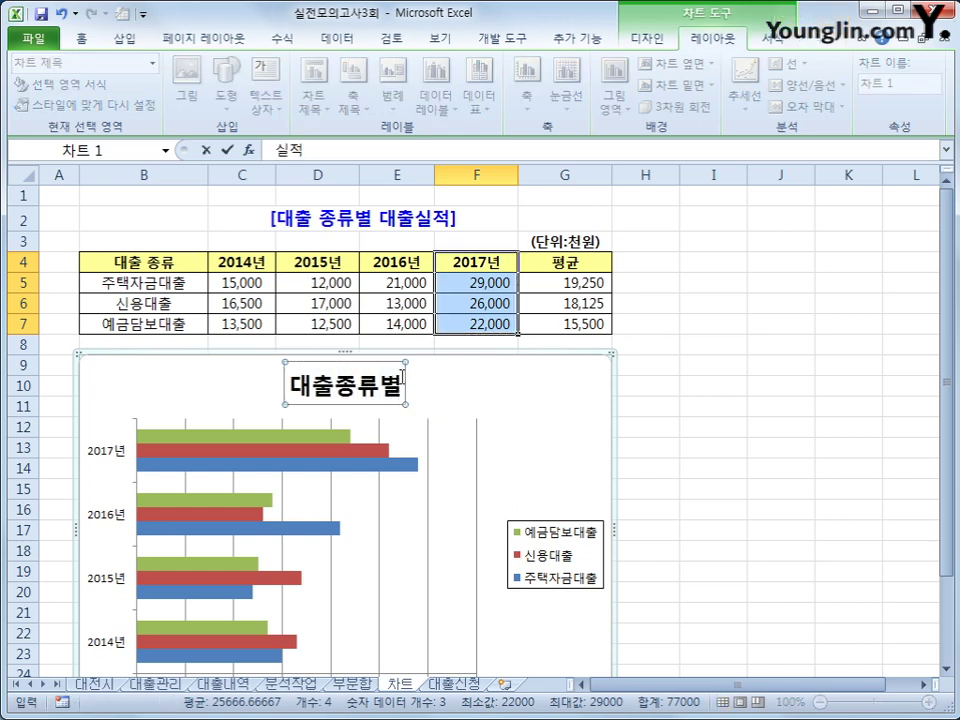
key("Return")
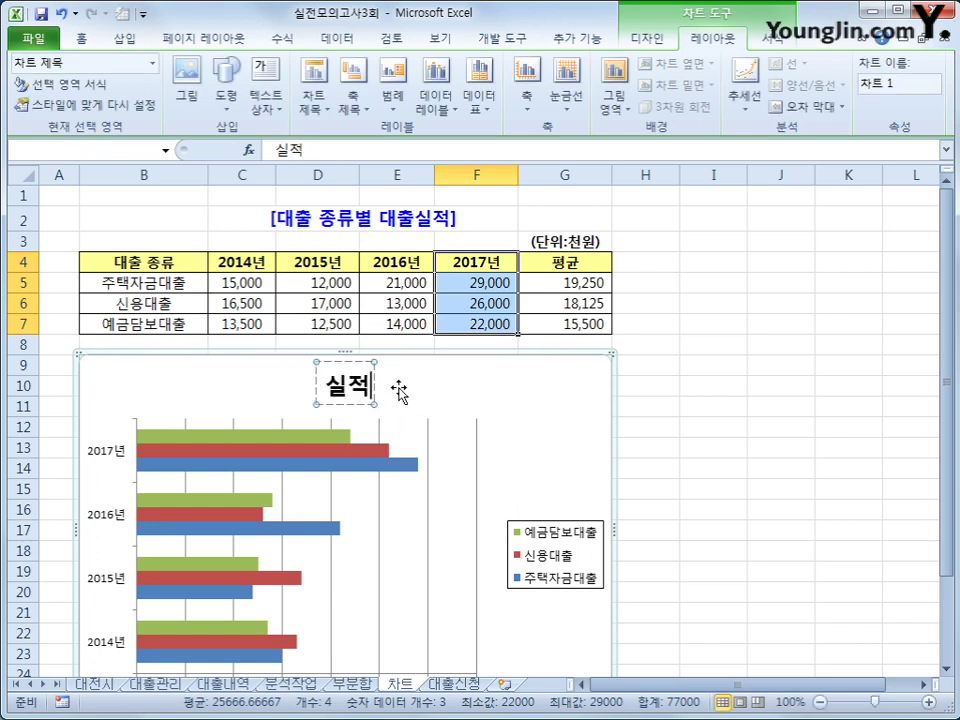
left_click(280, 149)
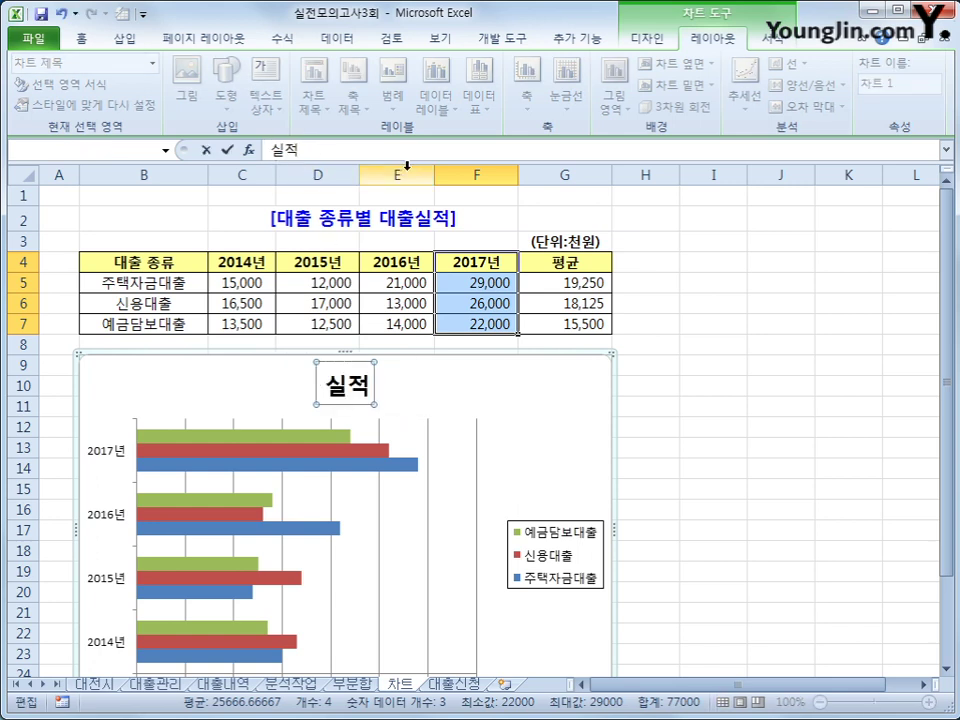
type("대출종류별")
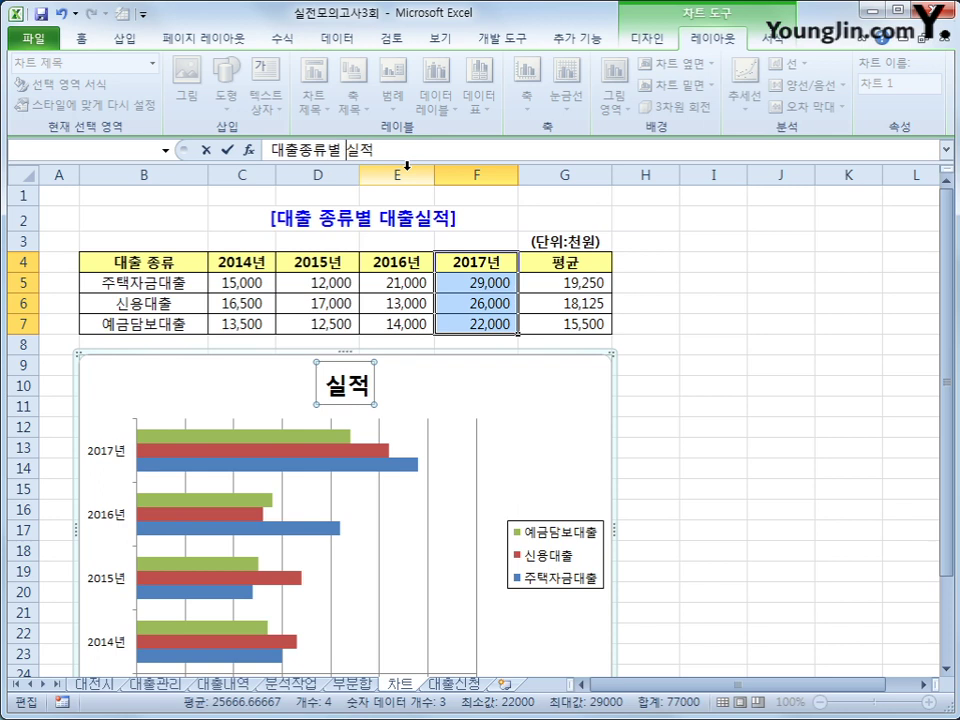
left_click(508, 426)
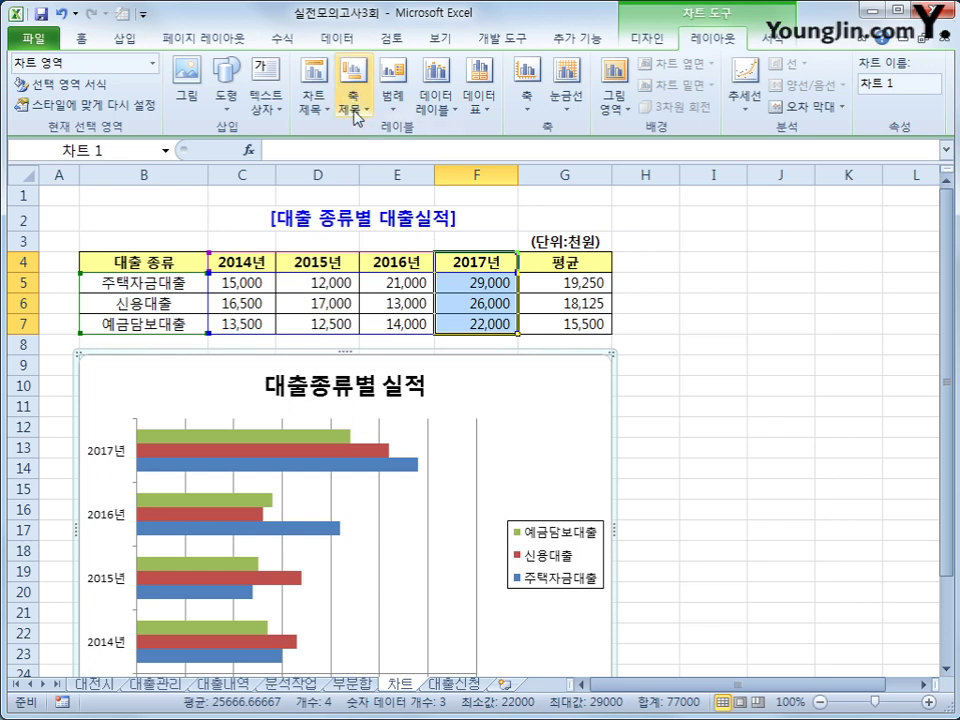
Add a rotated title (제목 회전) to the chart's vertical axis with the text 년도.
left_click(357, 117)
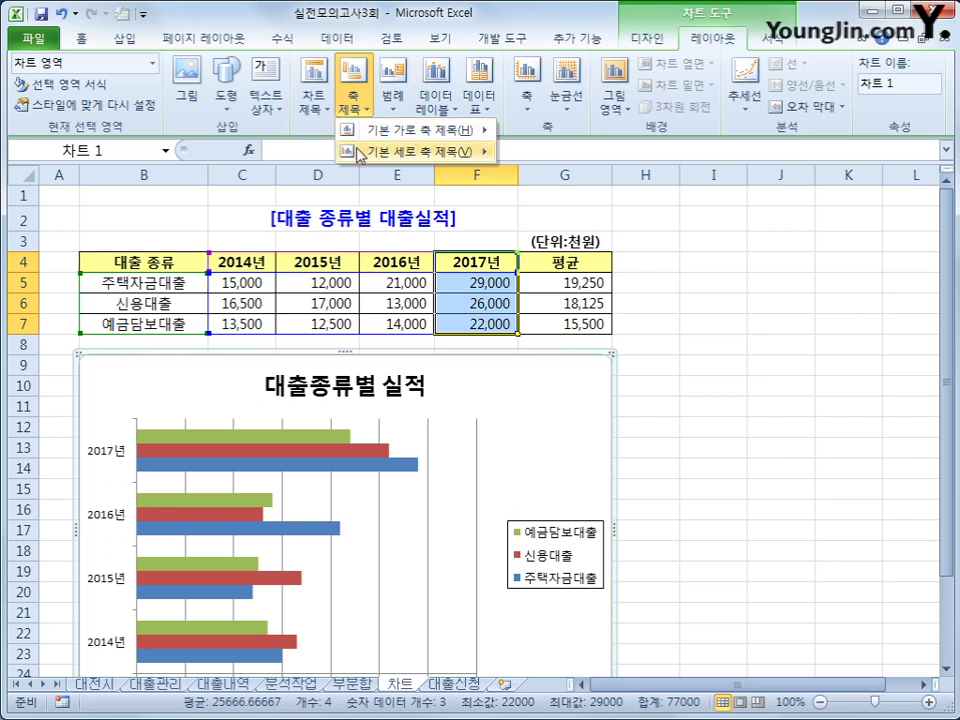
mouse_move(361, 158)
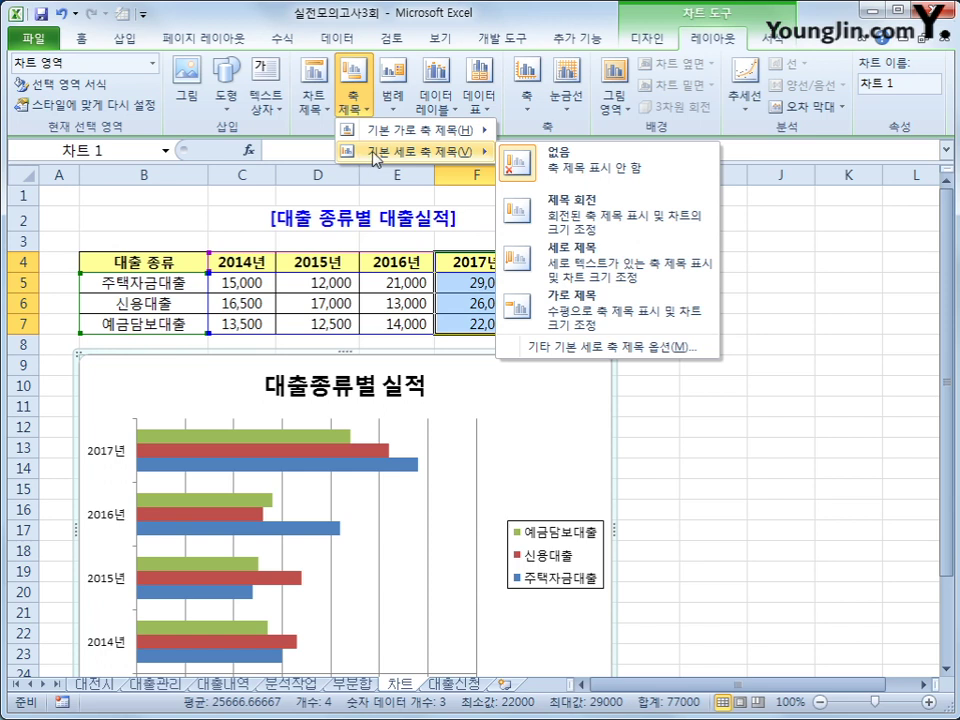
left_click(572, 230)
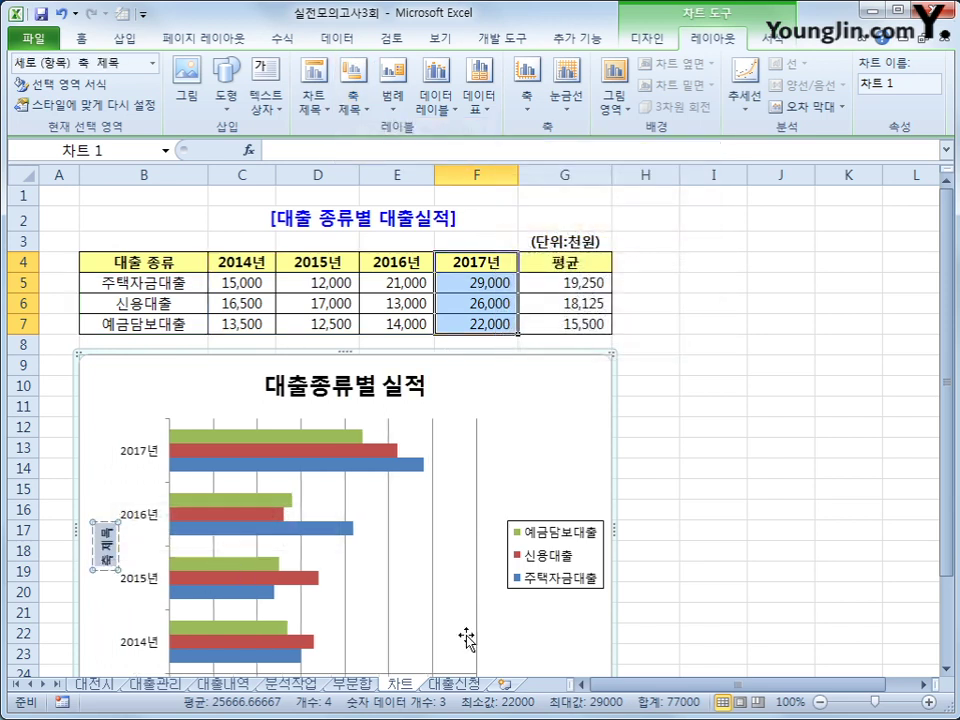
type("대ㅊ")
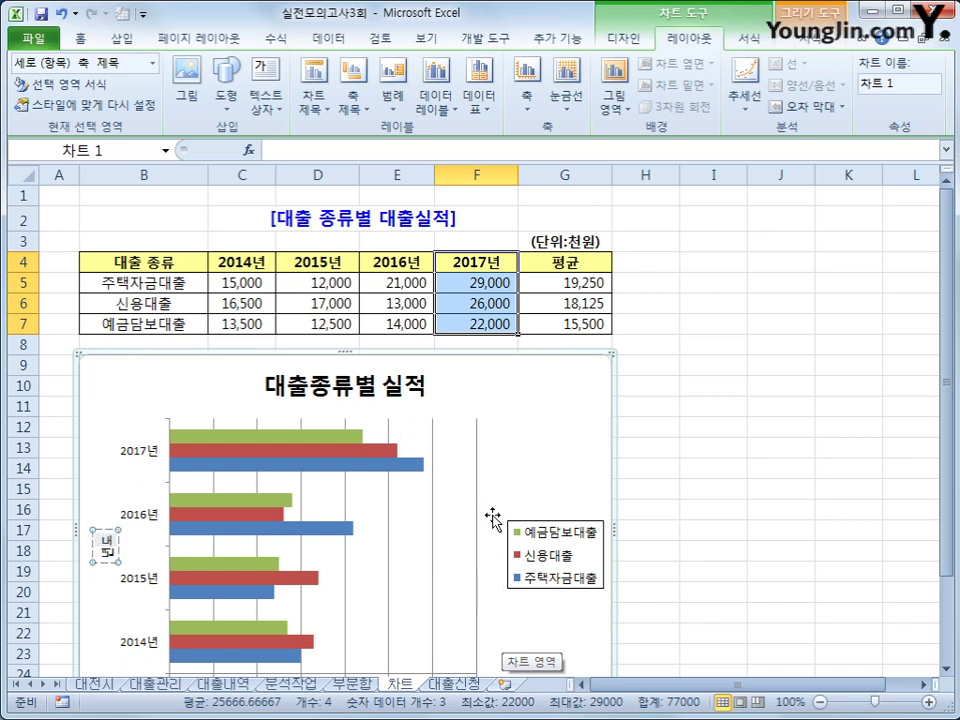
Add a title below the chart's horizontal axis (축 아래 제목) with the text 대출금액.
left_click(348, 108)
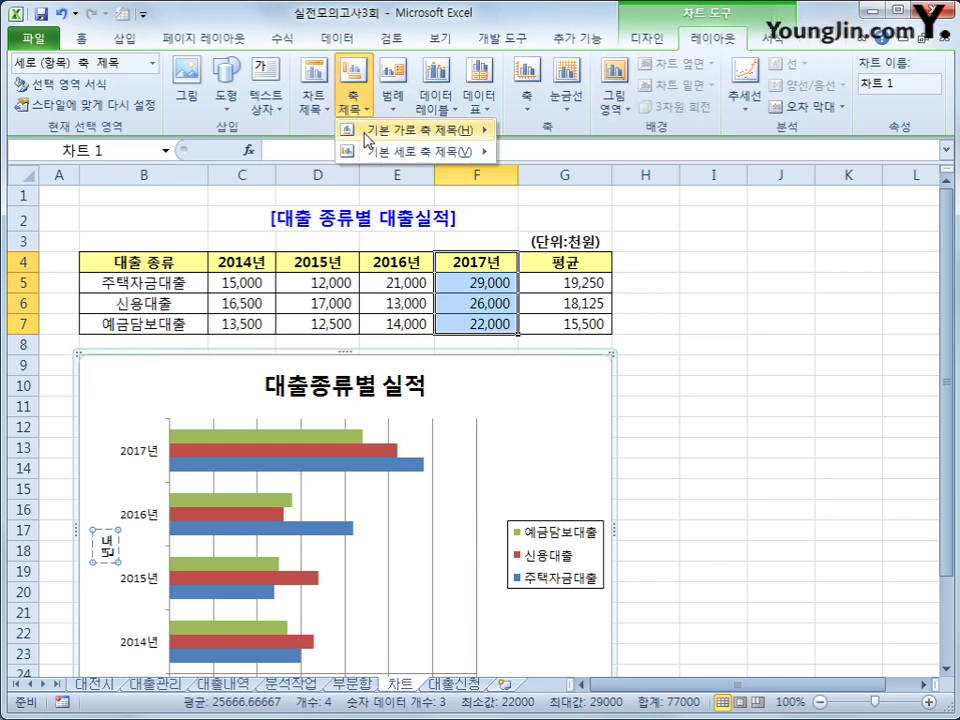
mouse_move(470, 130)
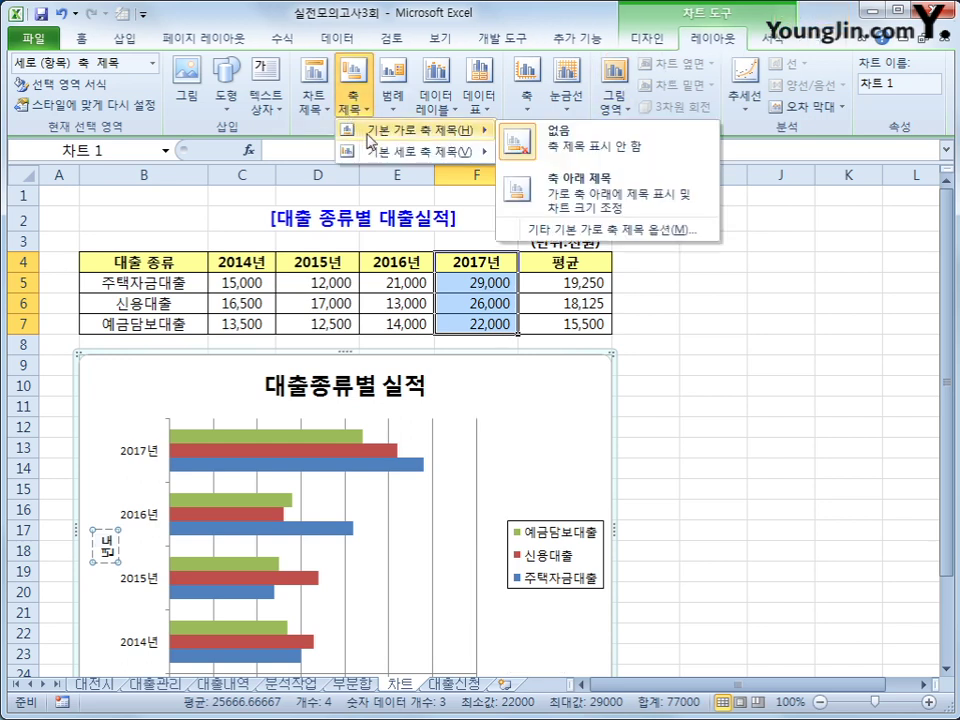
left_click(620, 204)
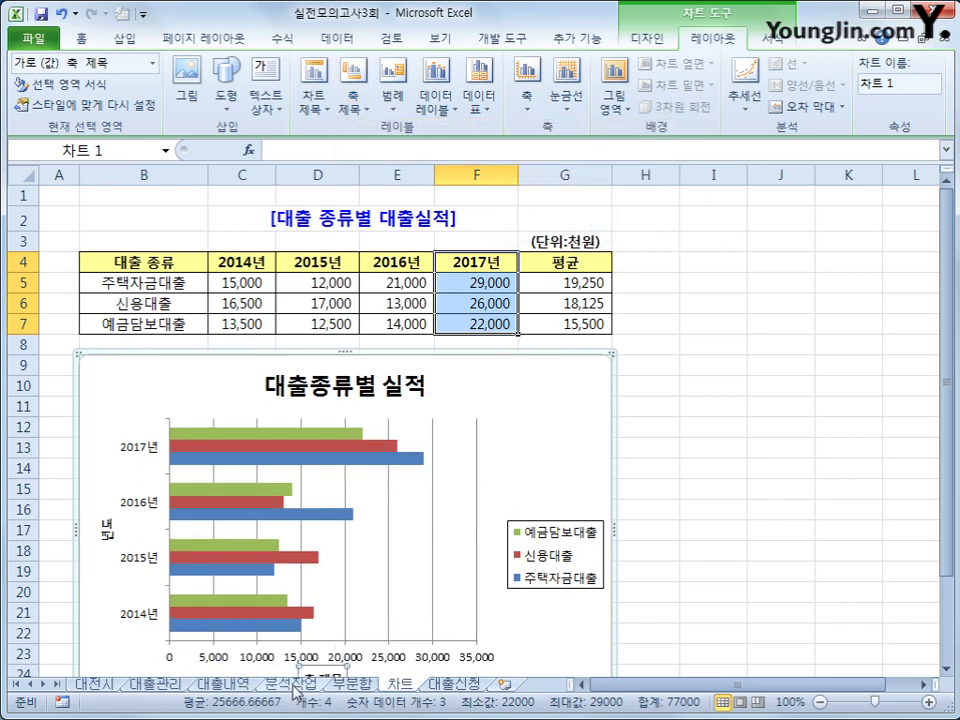
scroll(230, 515, "down", 1)
left_click_drag(308, 617, 345, 628)
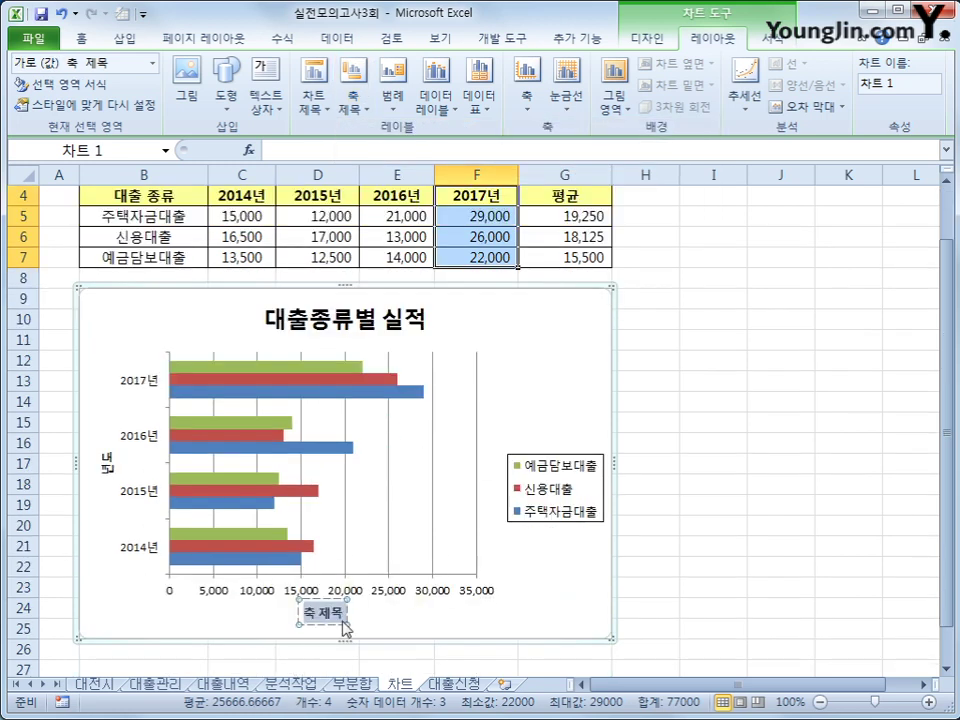
type("대출")
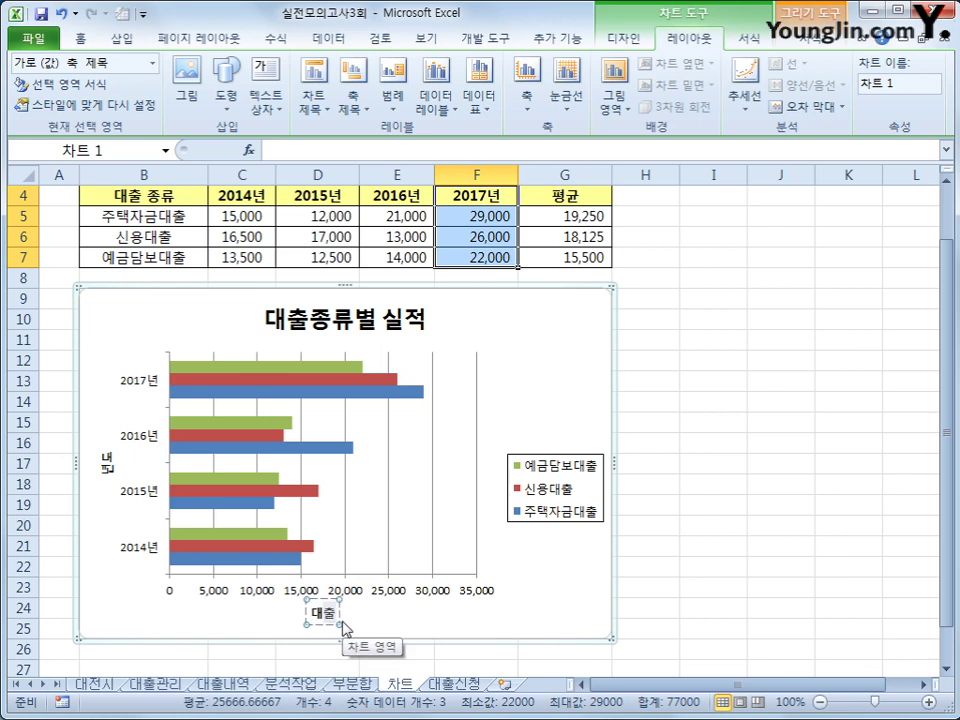
type("금액")
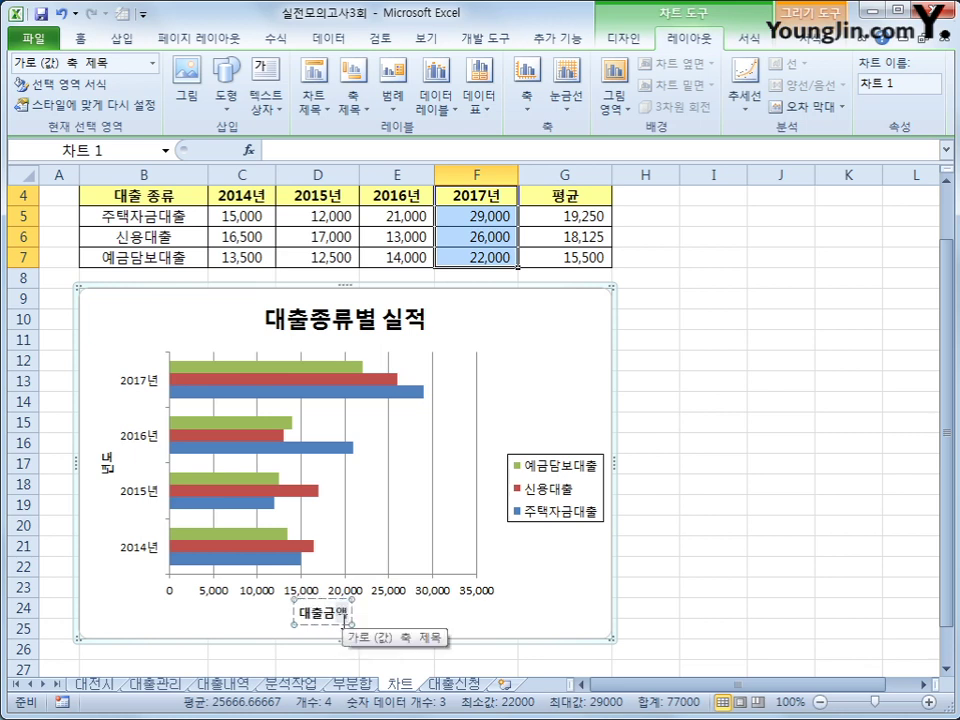
Format the chart title 대출종류별 실적 as italic, size 14, in the standard green font color.
right_click(400, 332)
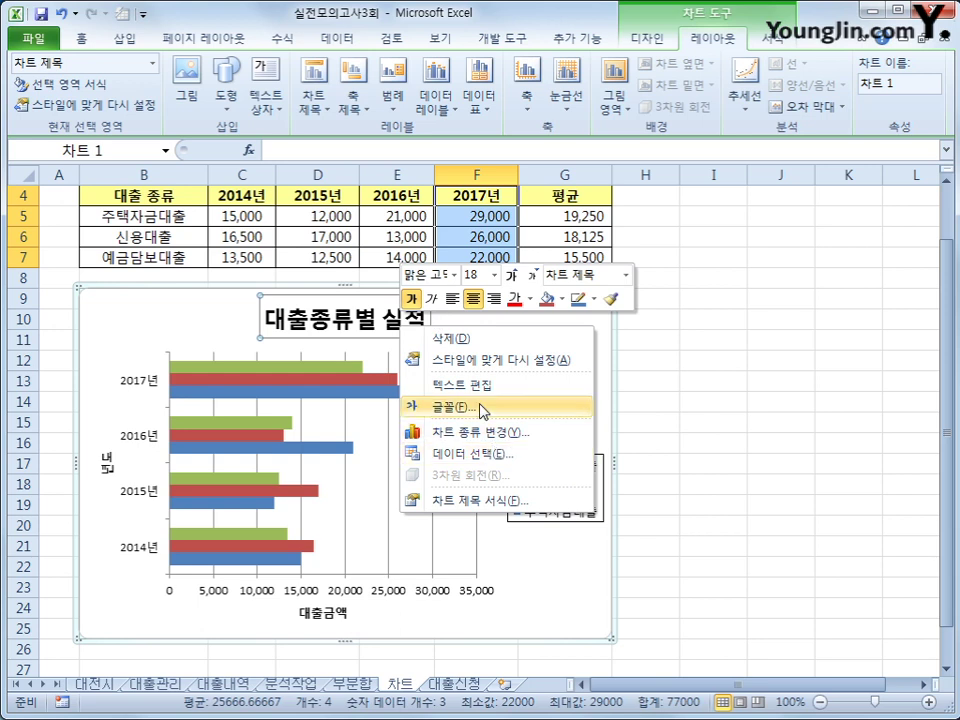
left_click(83, 39)
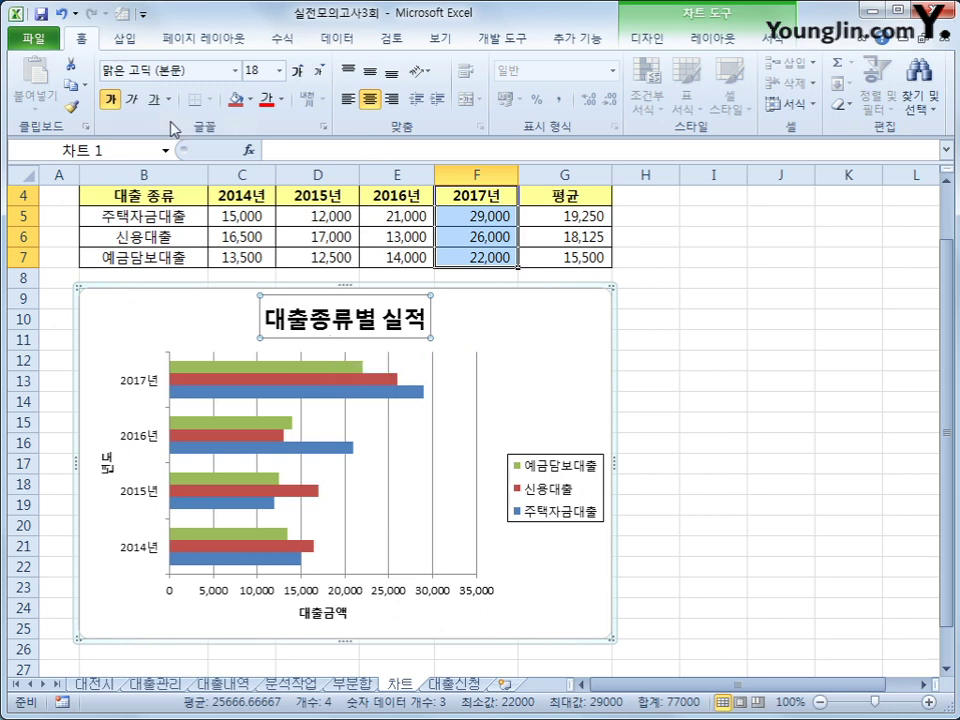
left_click(131, 100)
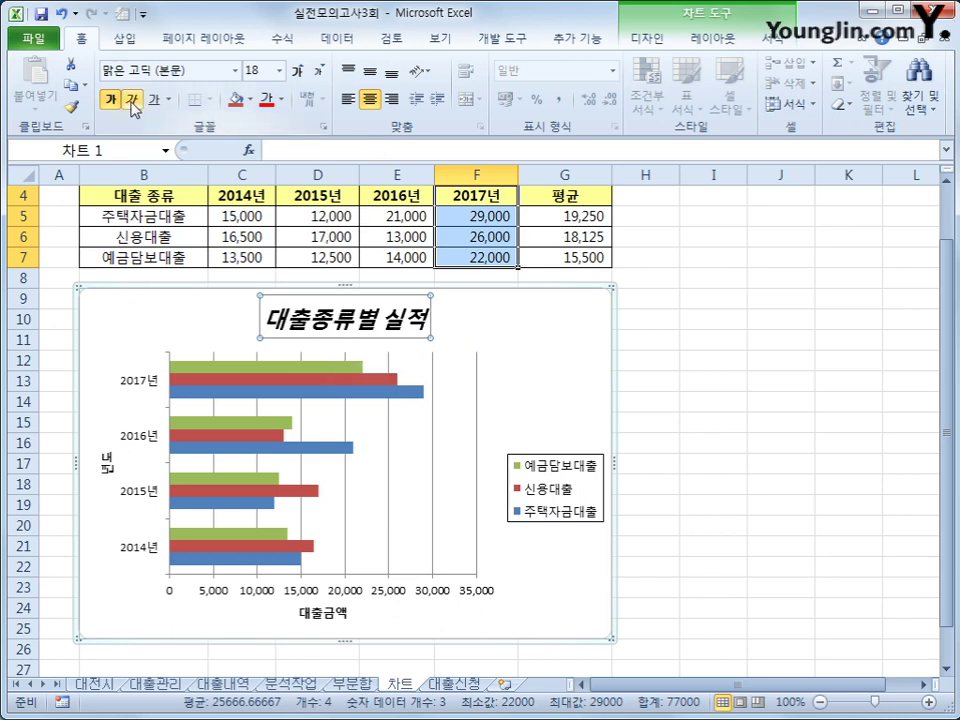
left_click(278, 70)
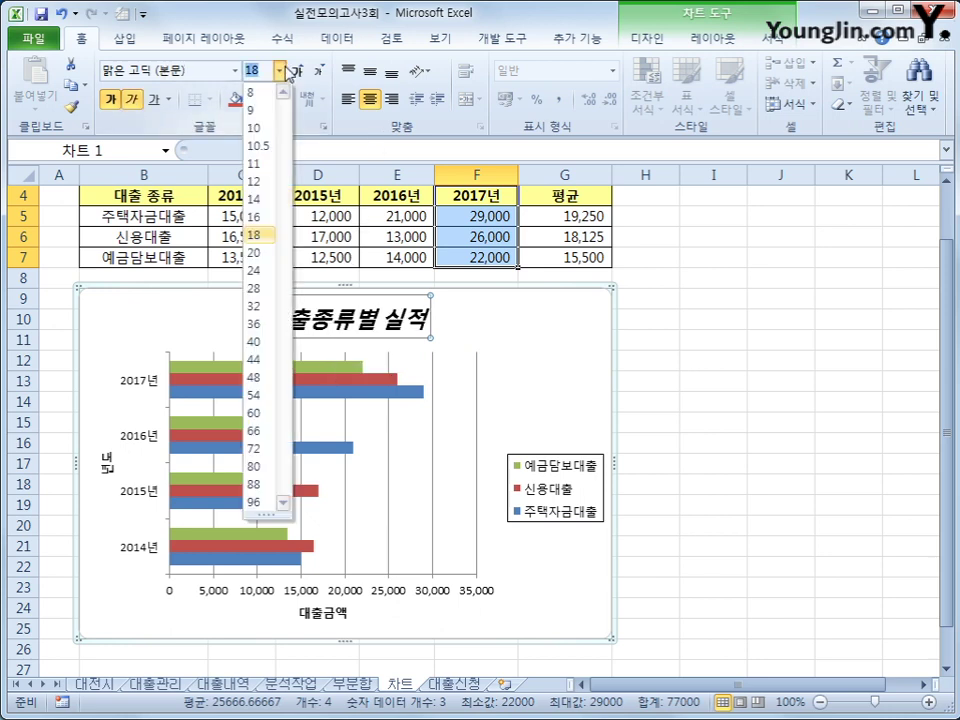
left_click(268, 198)
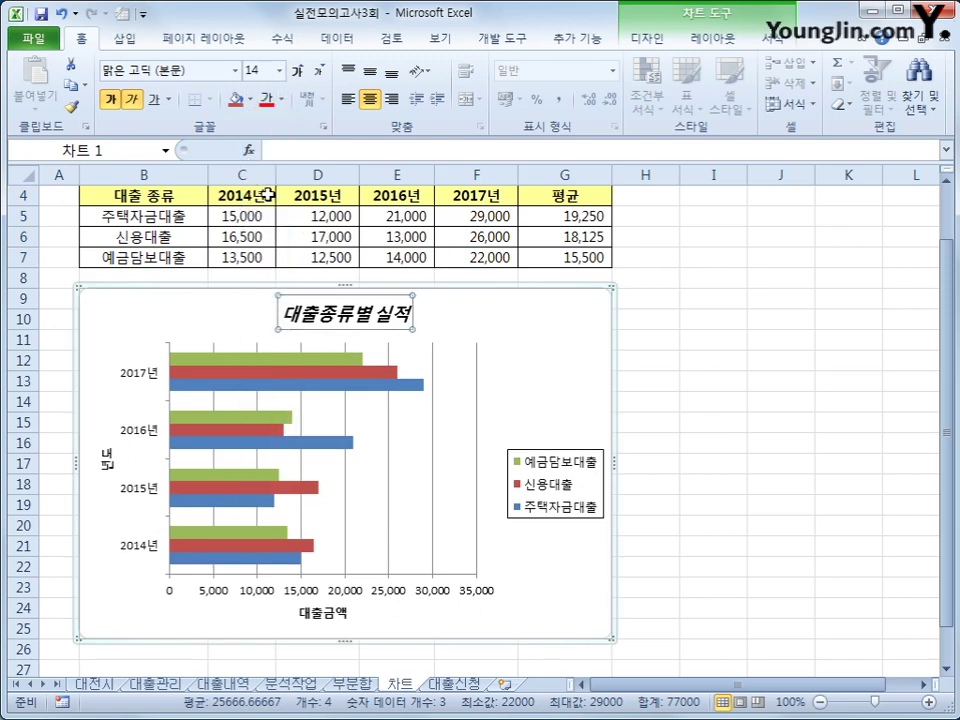
left_click(282, 99)
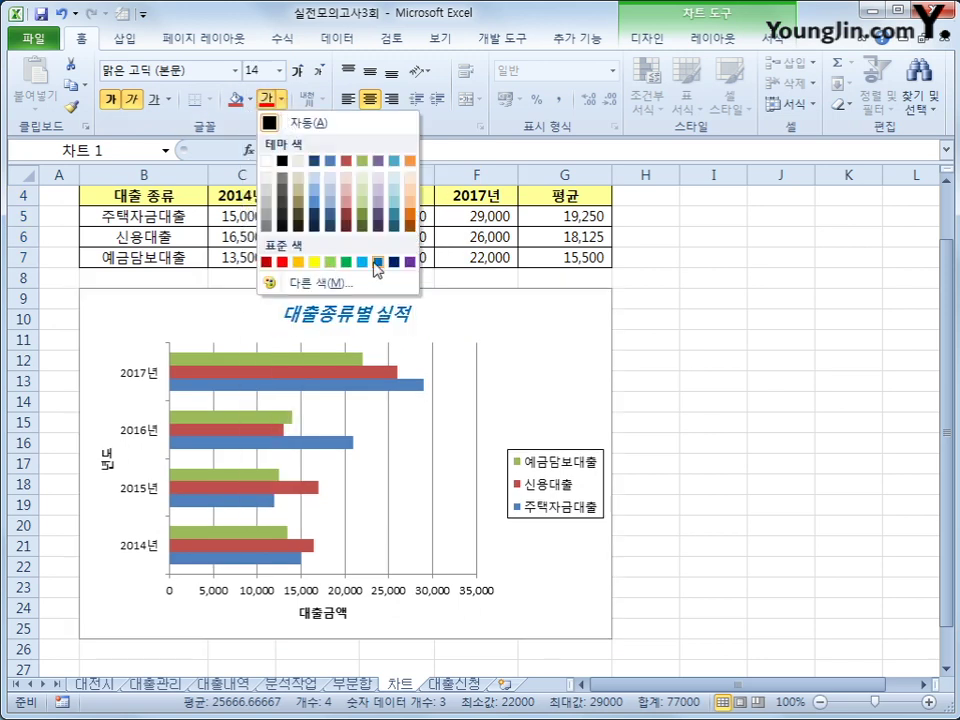
left_click(346, 263)
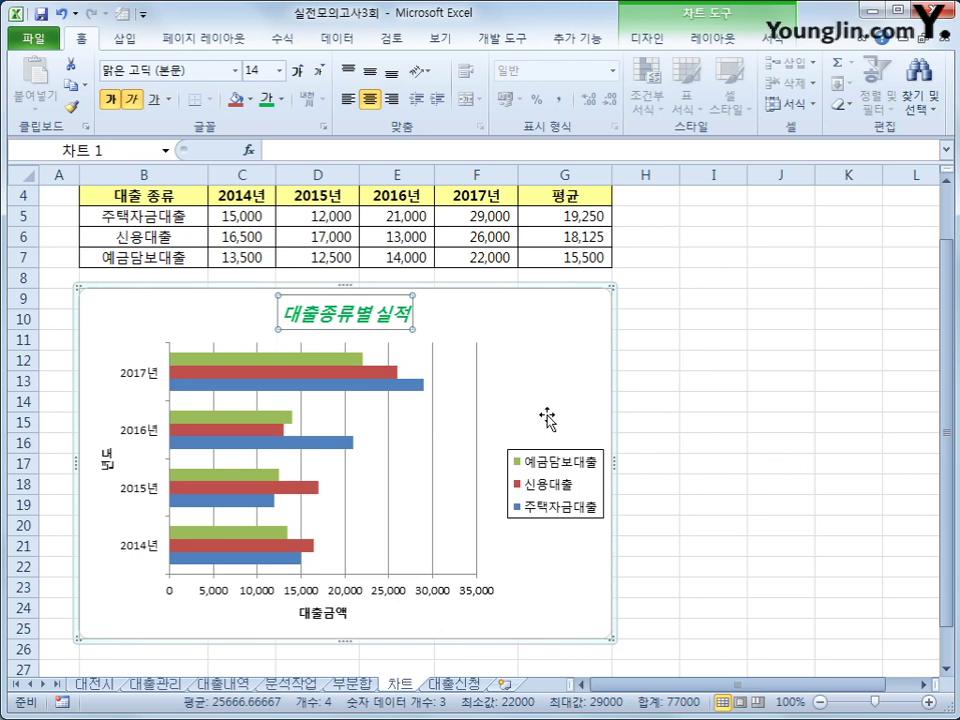
Set the chart legend's font to 돋움체 at size 10.
left_click(557, 503)
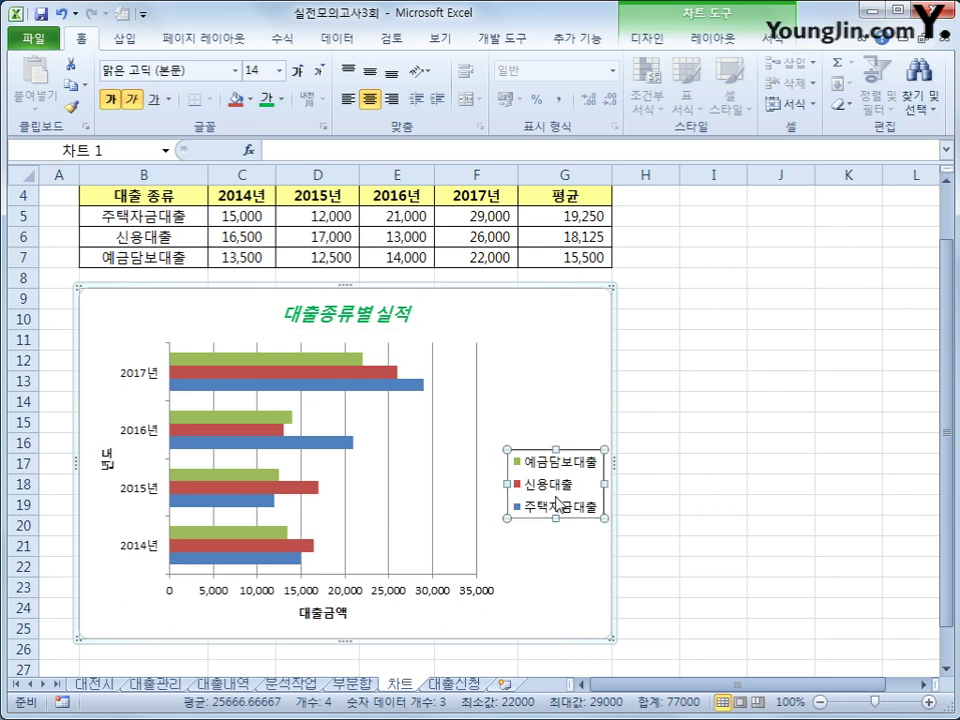
right_click(557, 503)
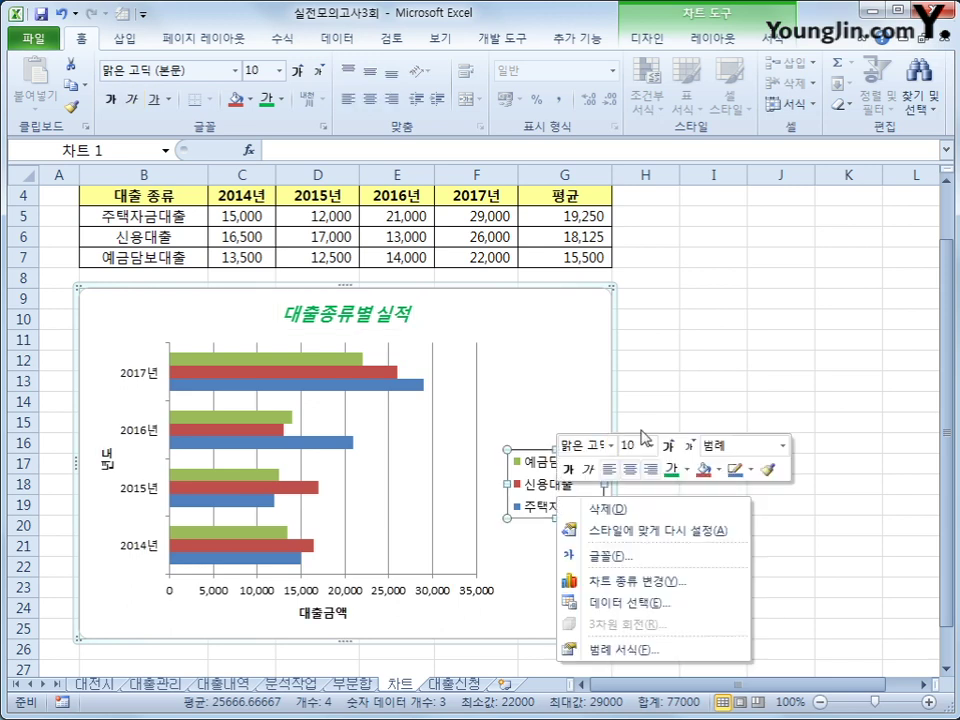
left_click(611, 445)
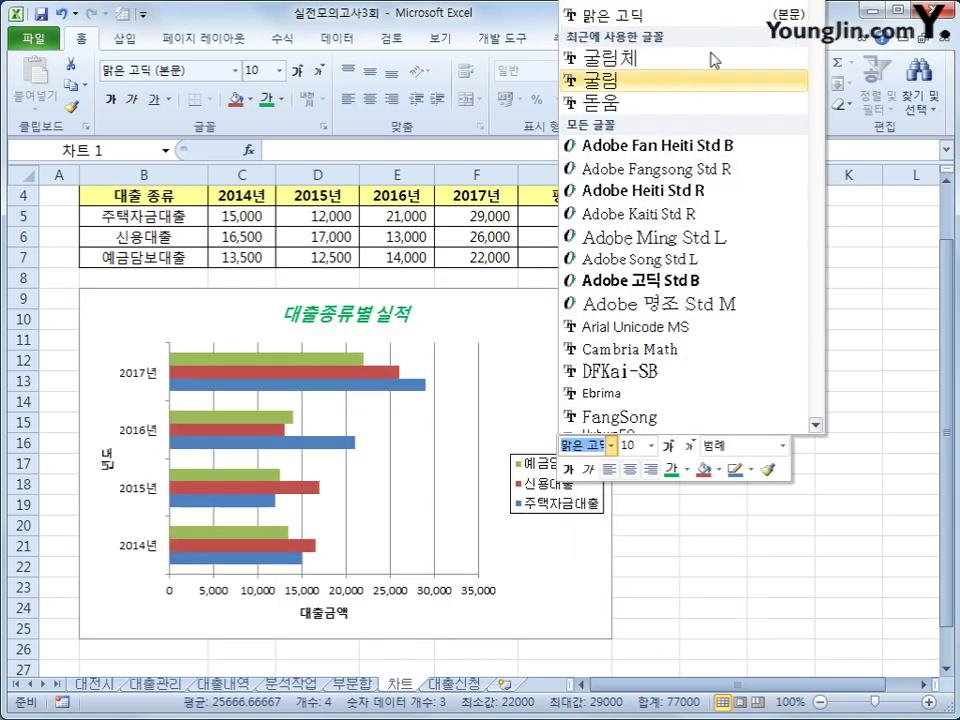
scroll(760, 60, "down", 10)
scroll(800, 22, "down", 10)
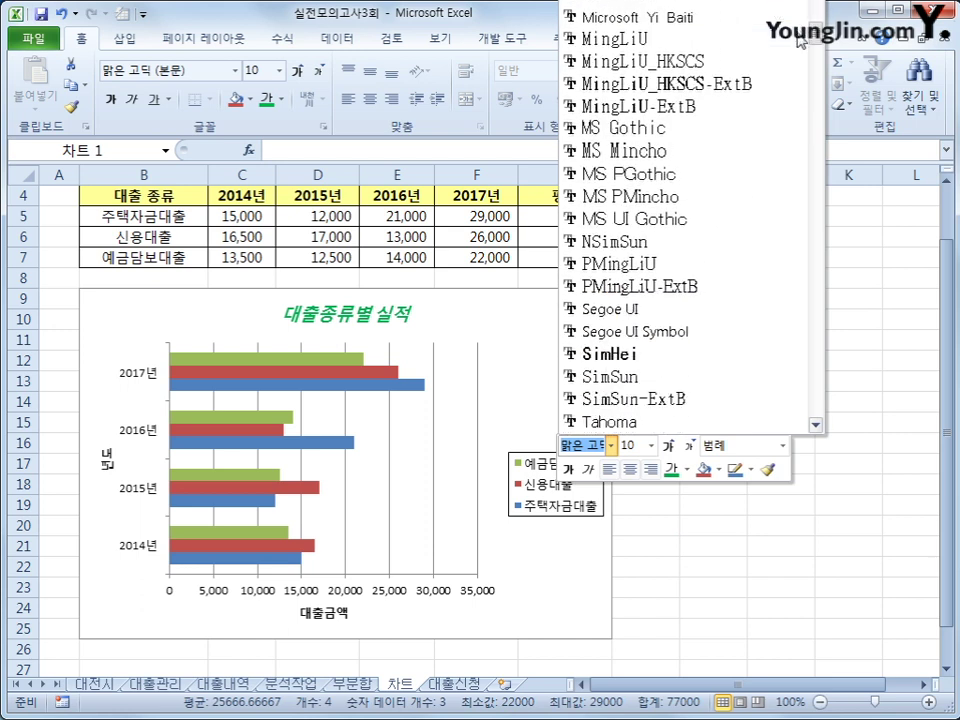
left_click(640, 341)
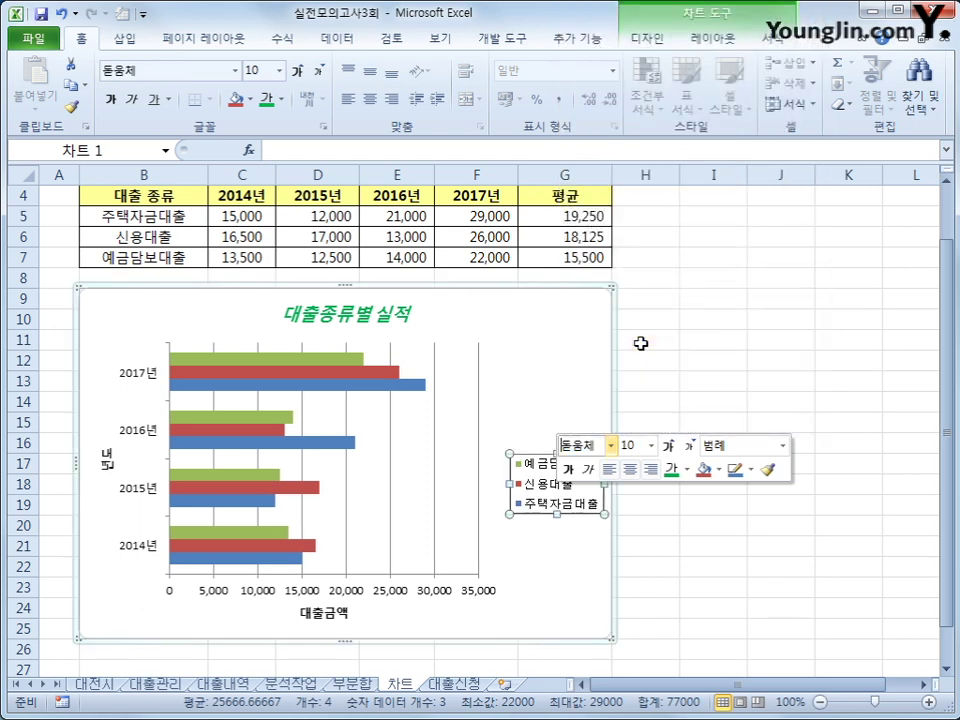
left_click(651, 446)
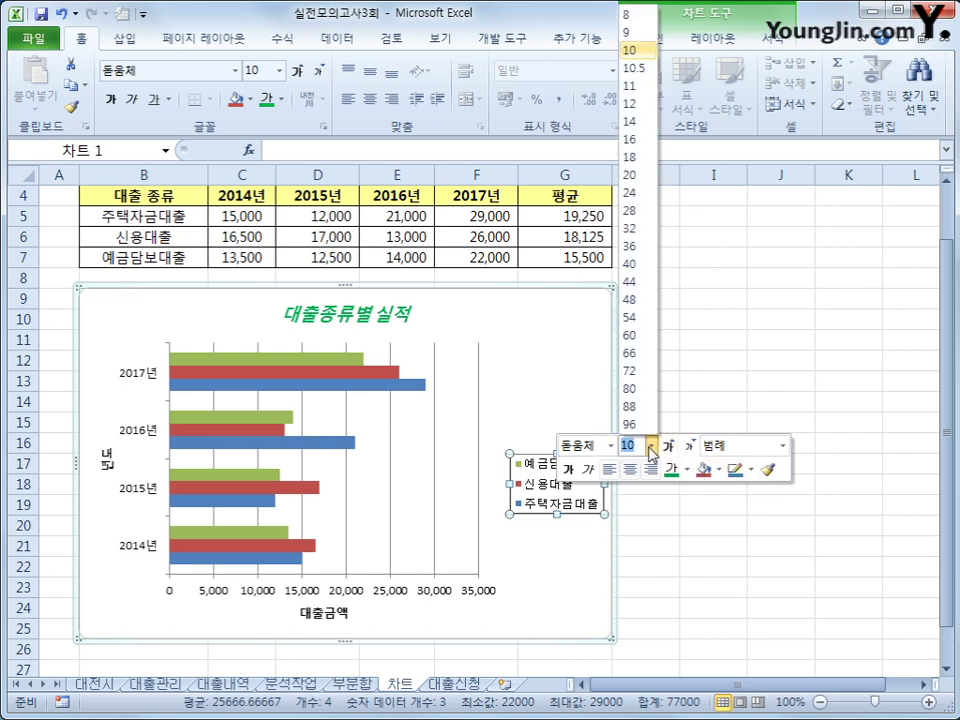
left_click(634, 49)
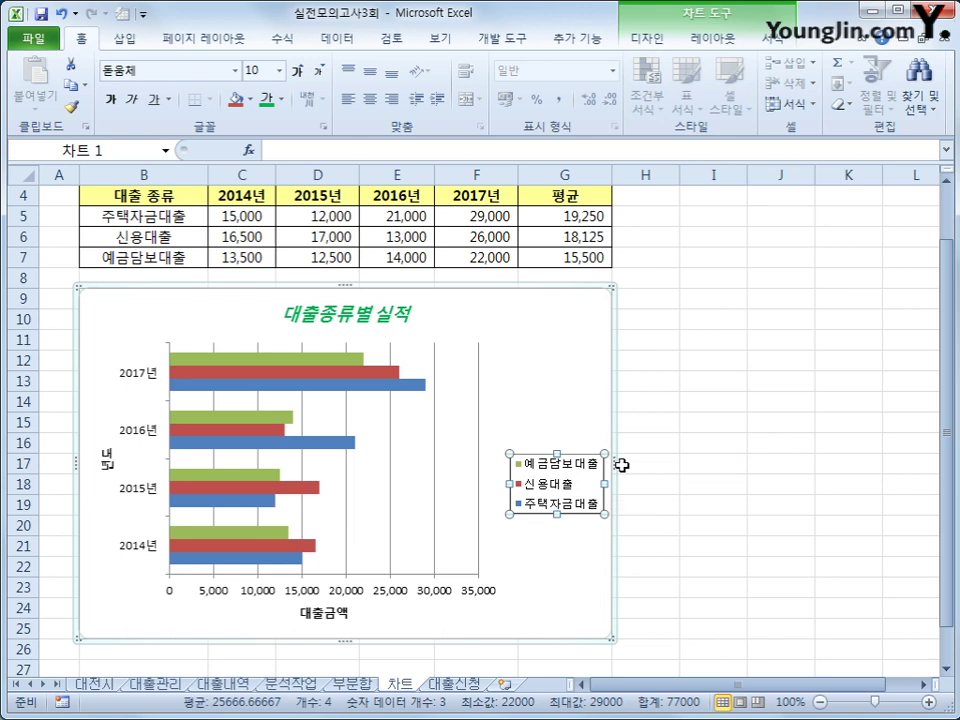
Place the chart legend below the plot (아래쪽에 범례 표시).
left_click(712, 39)
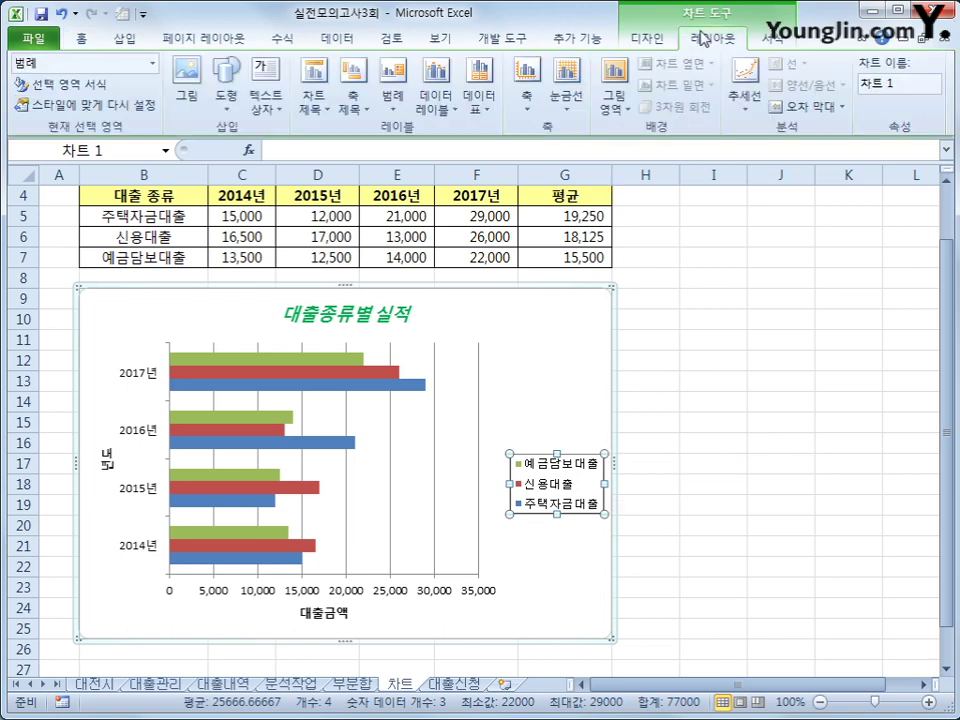
left_click(392, 104)
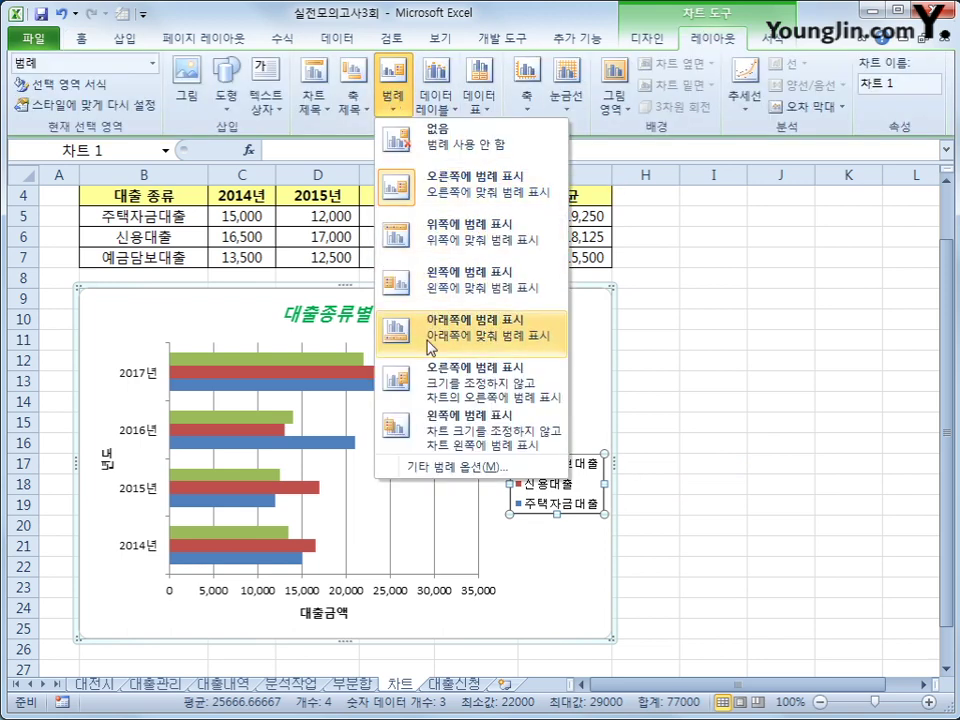
left_click(400, 340)
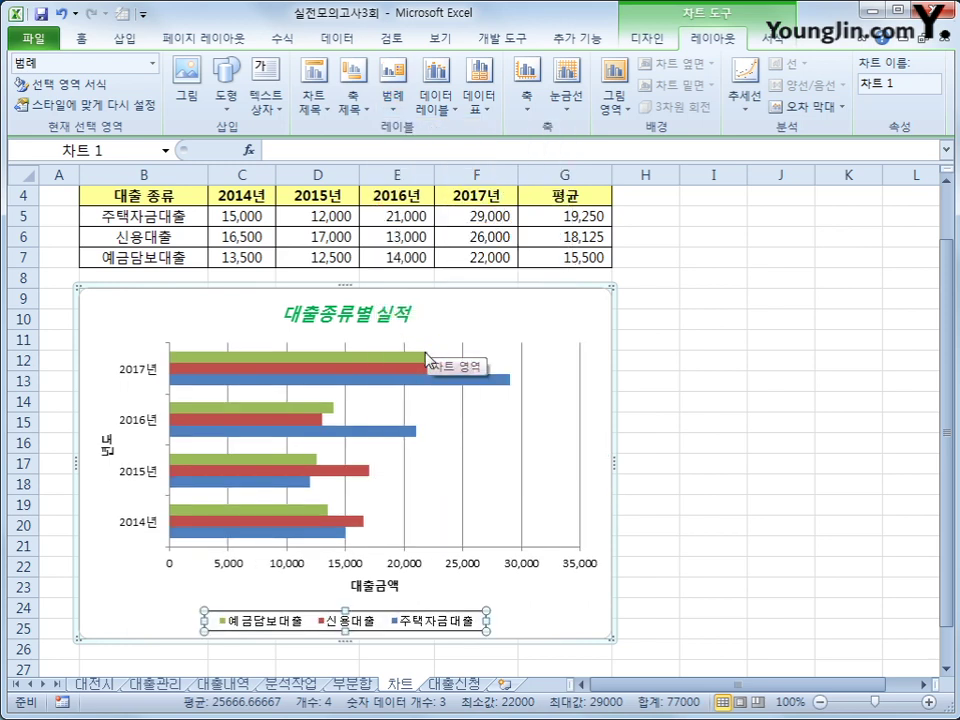
Give the chart area the first outer (바깥쪽) shadow preset and a border with rounded corners (둥근 모서리).
right_click(578, 314)
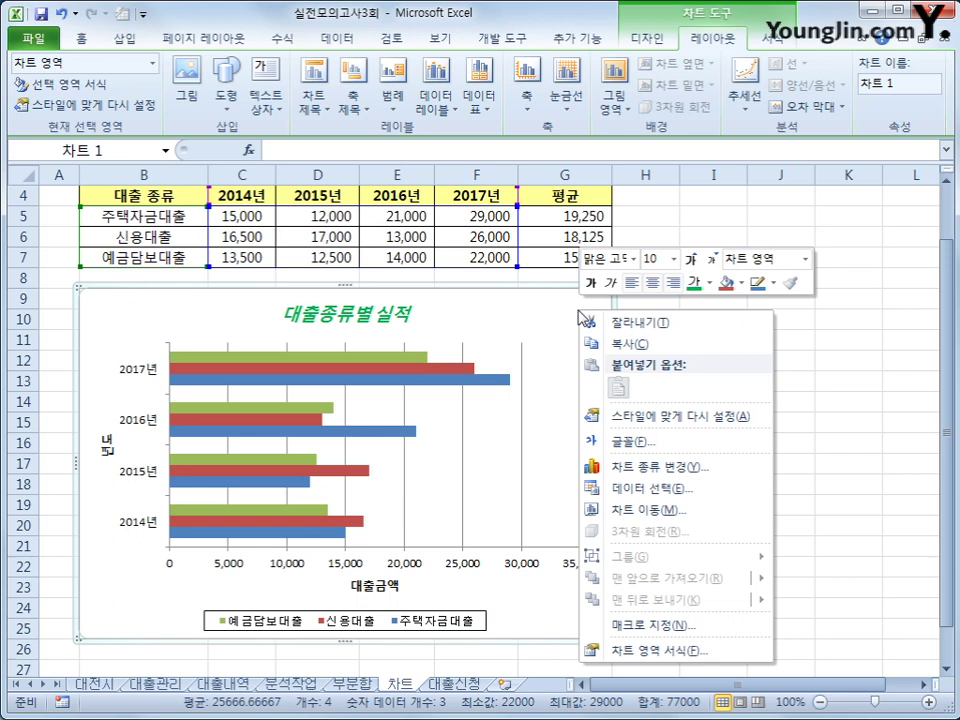
left_click(621, 652)
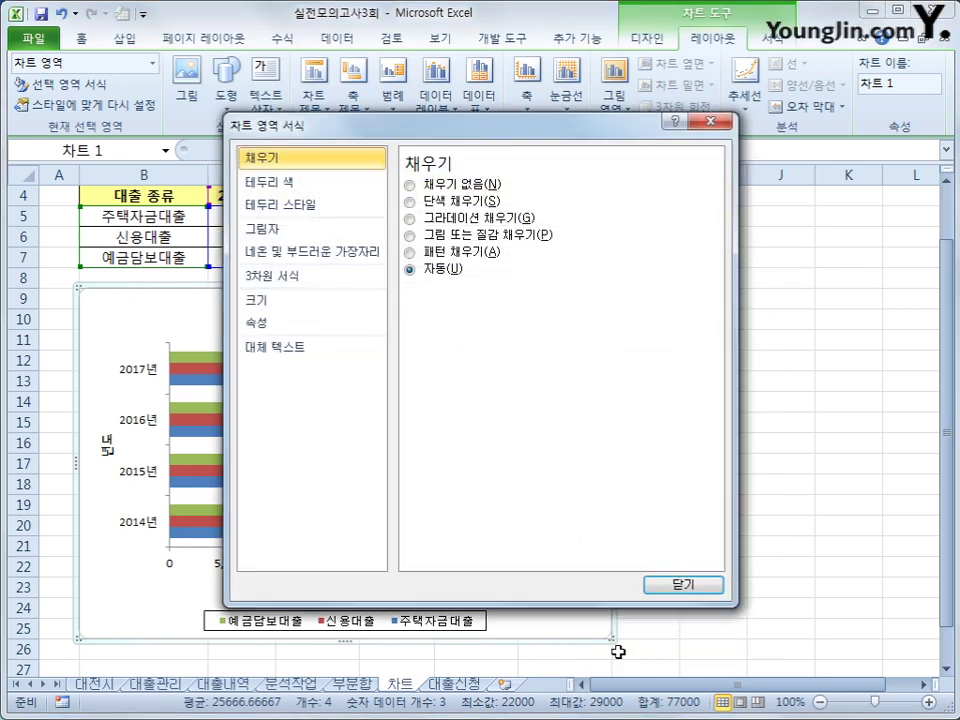
left_click(300, 228)
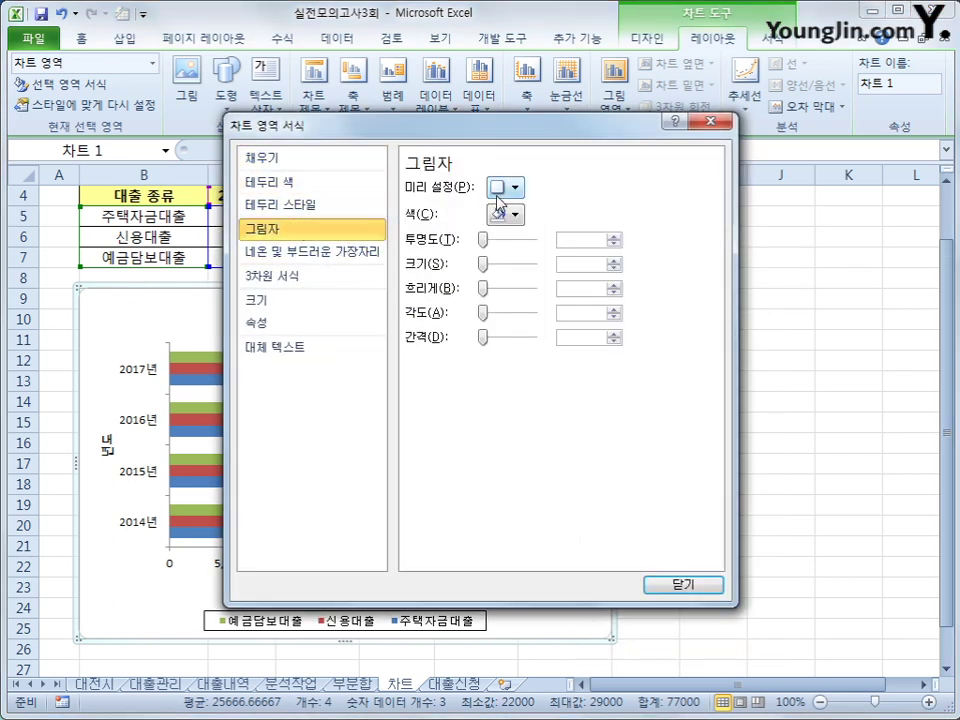
left_click(500, 195)
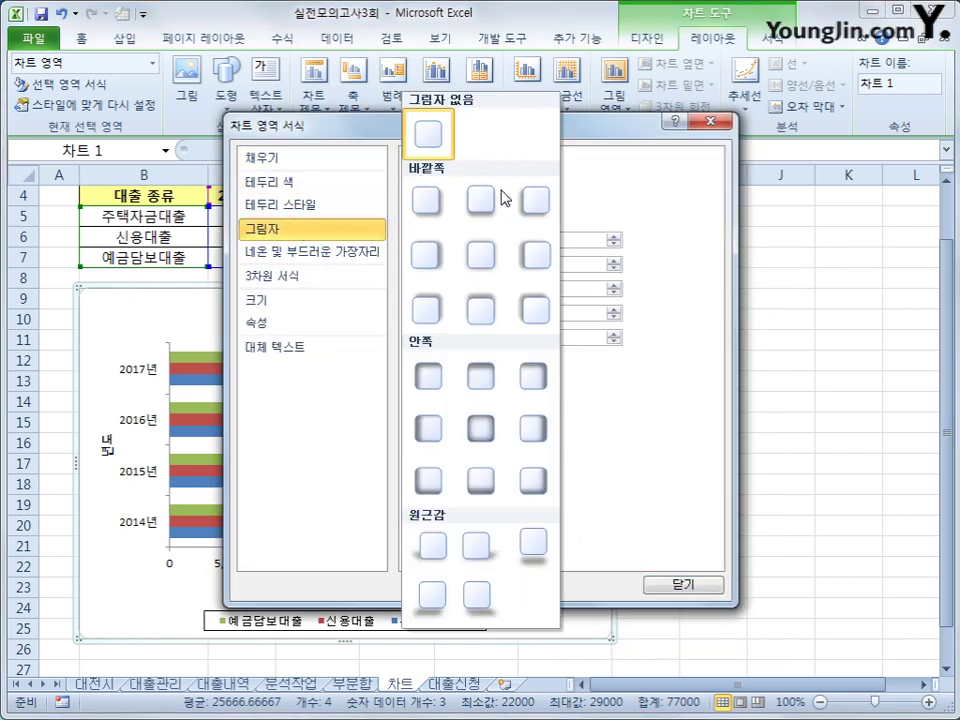
left_click(429, 202)
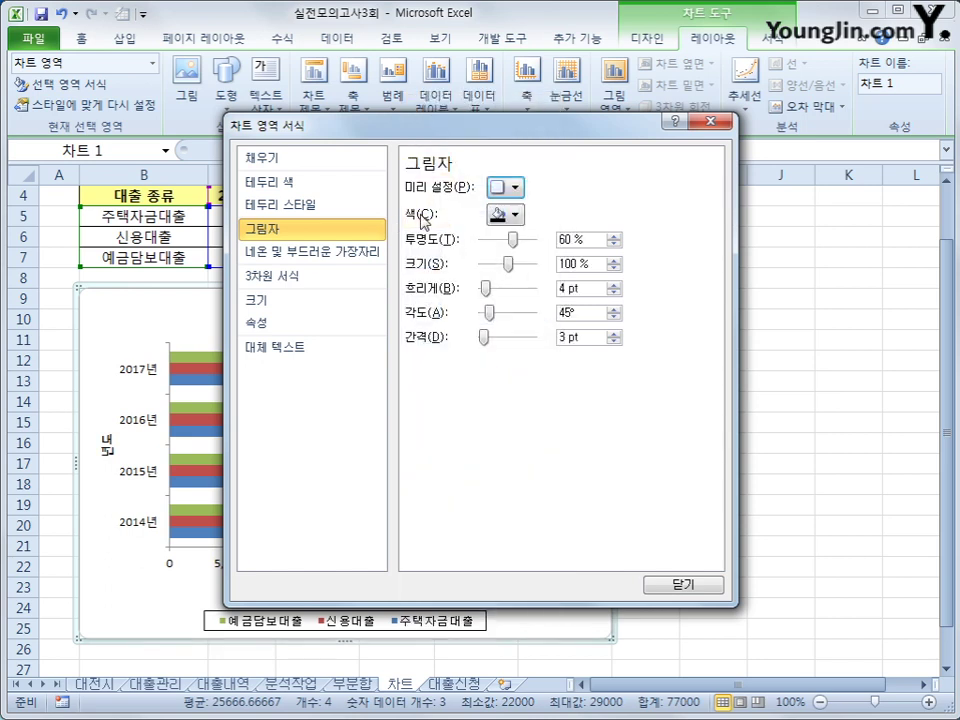
left_click(340, 215)
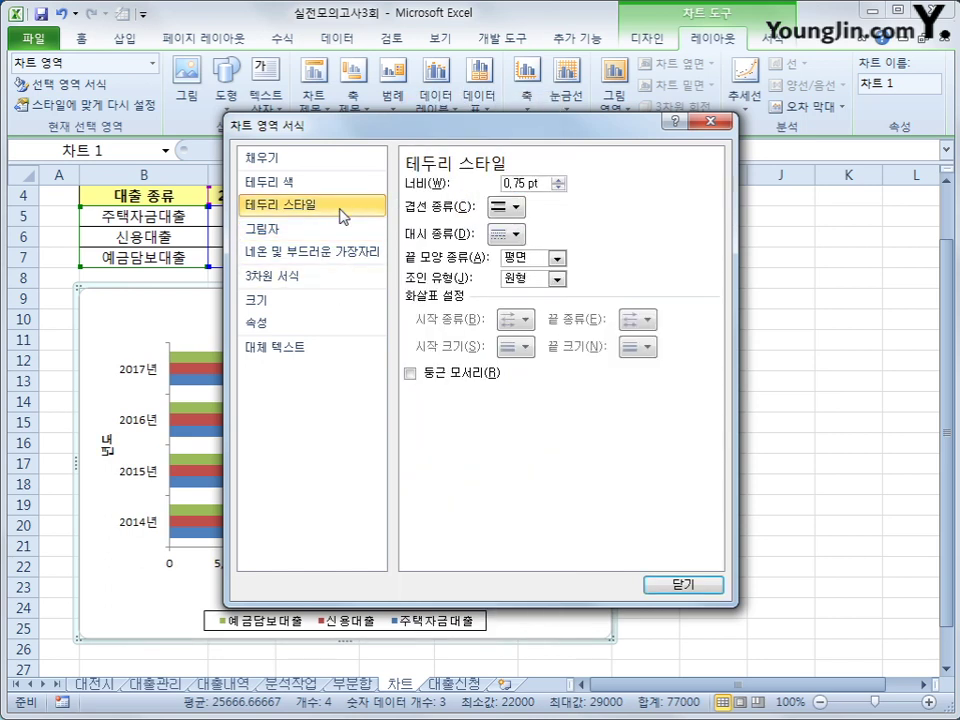
left_click(460, 376)
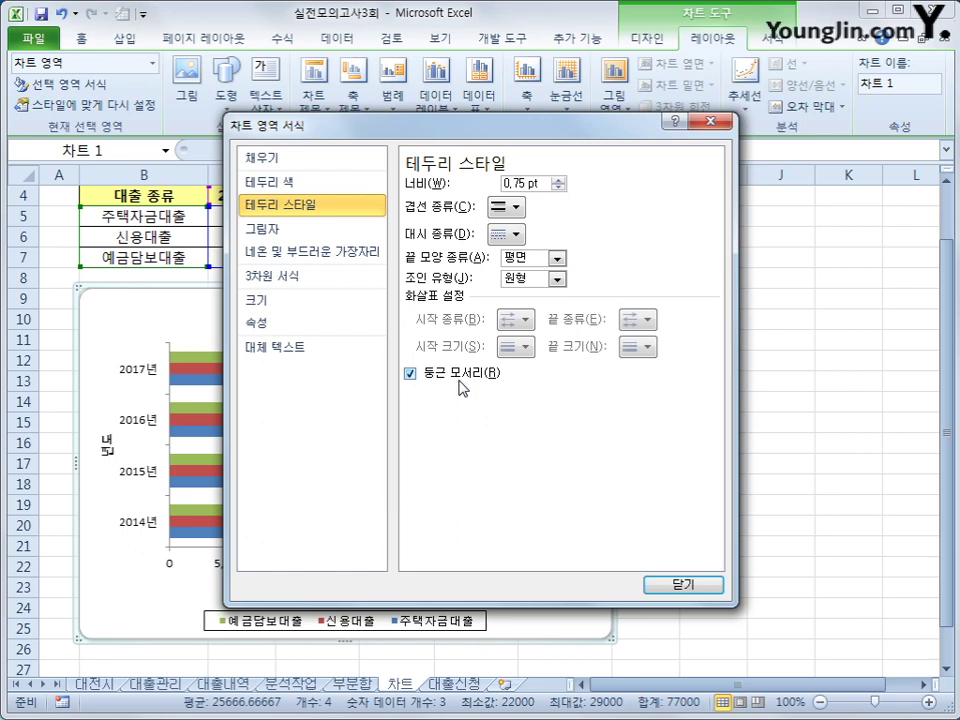
left_click(665, 583)
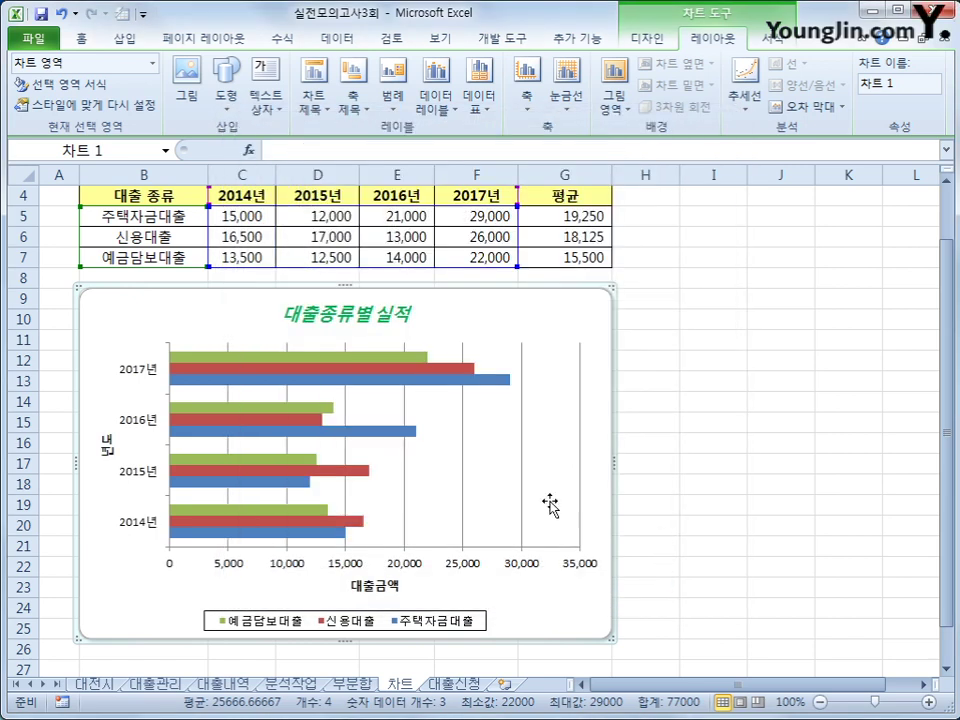
Set the dash type of the chart's horizontal value axis major gridlines to the round-dot line (대시 종류, second style).
left_click(522, 428)
right_click(526, 435)
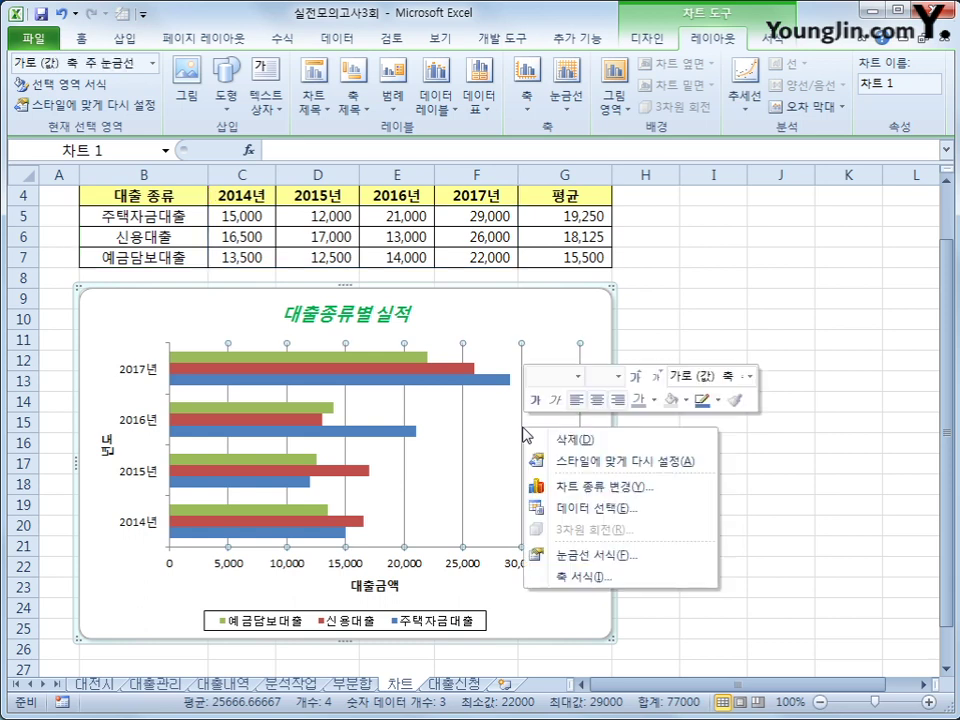
left_click(652, 562)
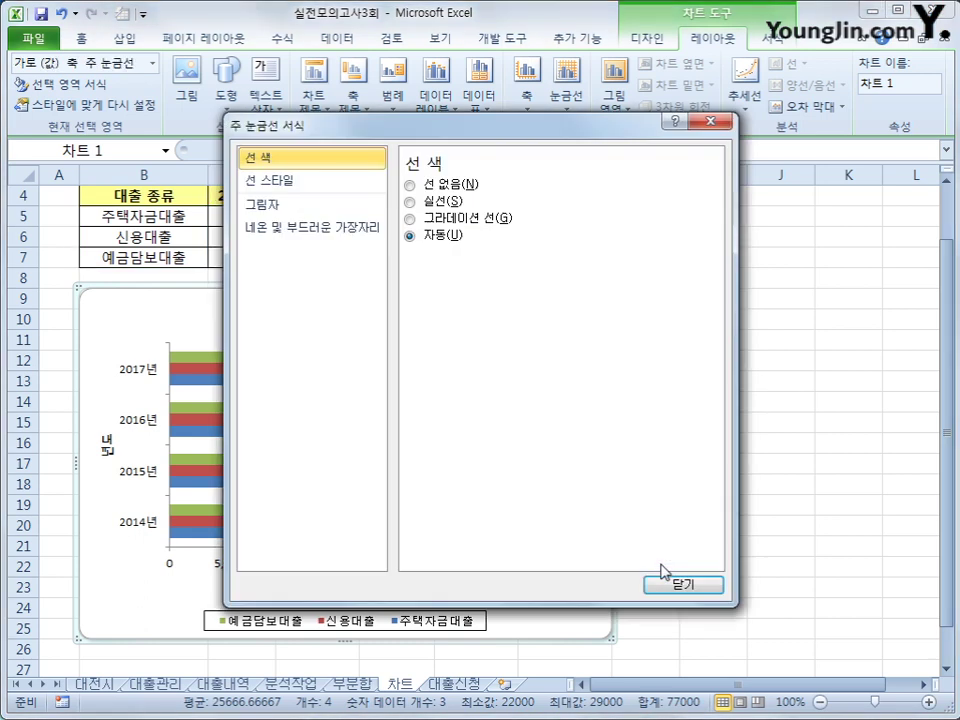
left_click(333, 193)
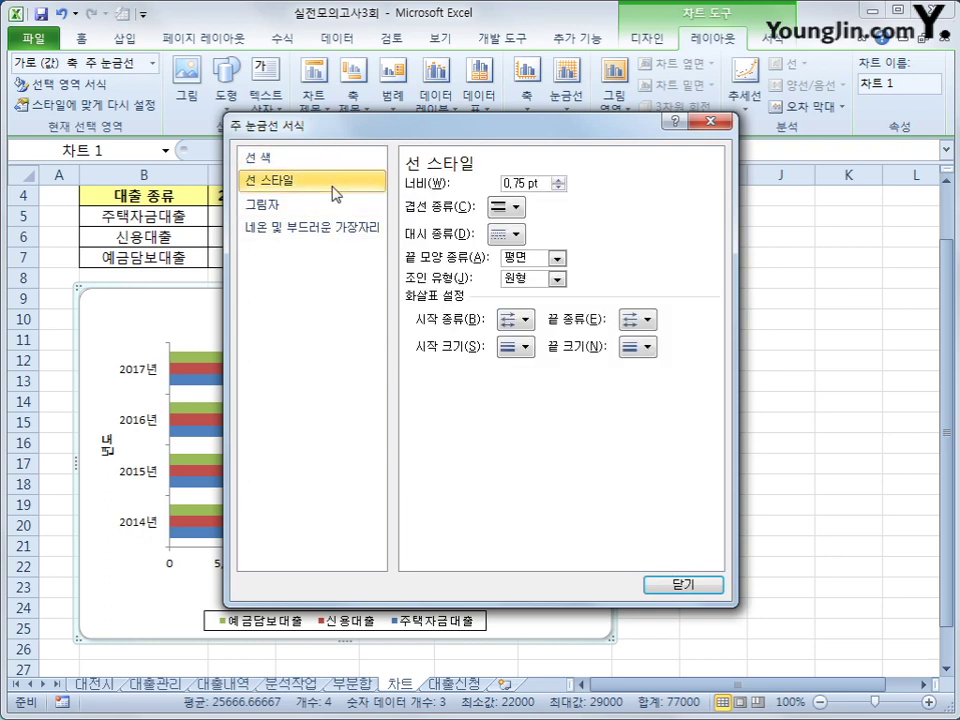
left_click(505, 237)
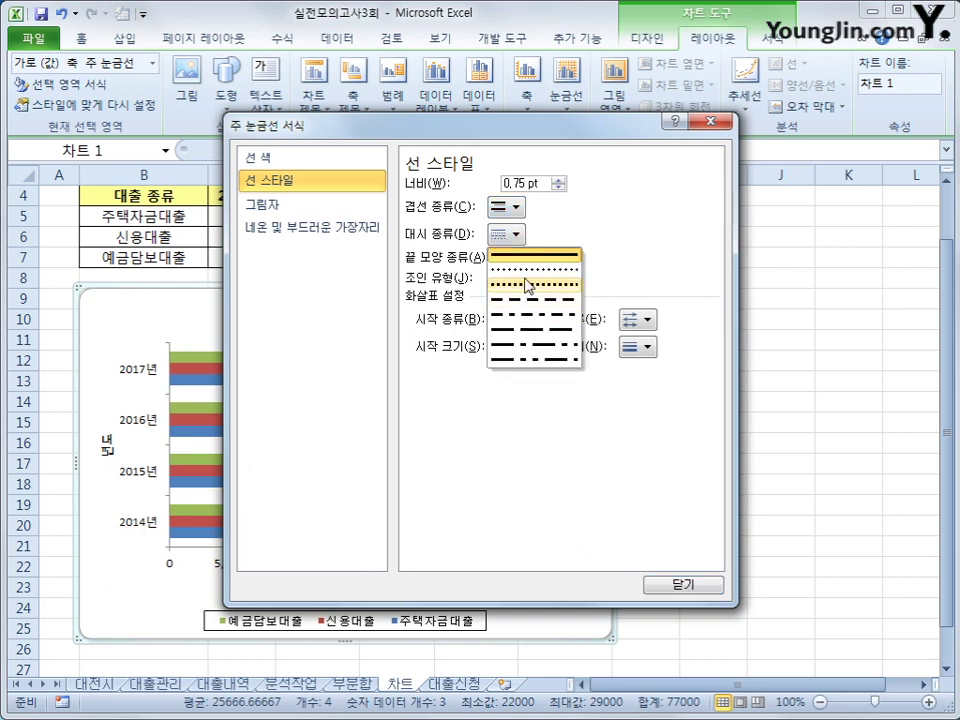
left_click(527, 270)
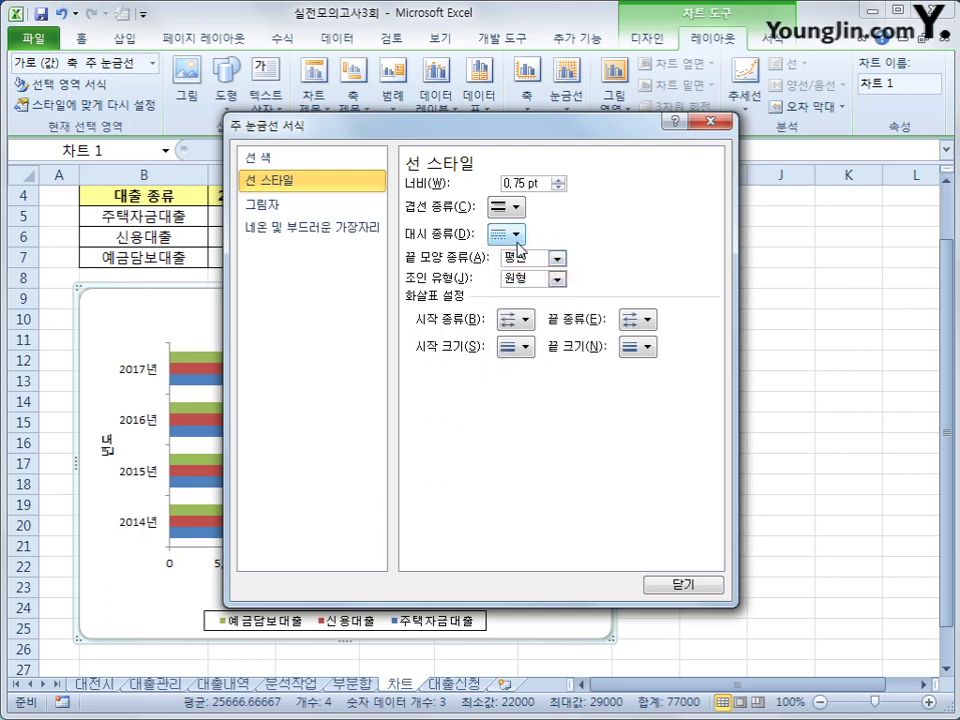
left_click(690, 584)
left_click(776, 588)
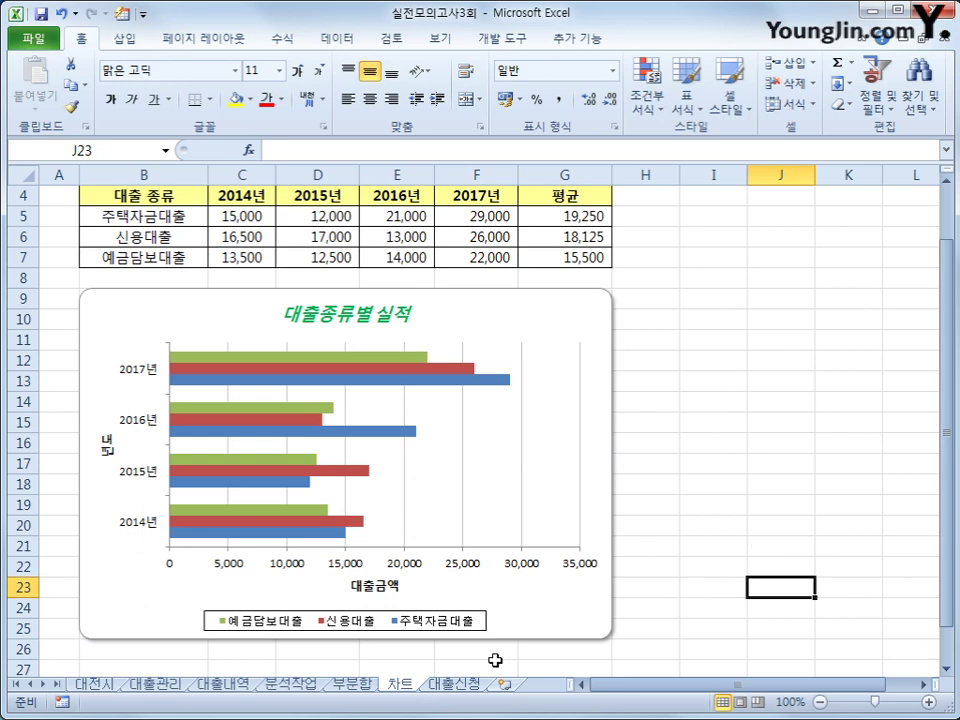
On the 대출신청 sheet, turn on design mode and open the Click procedure of the 대출신청 command button.
left_click(460, 685)
left_click(746, 560)
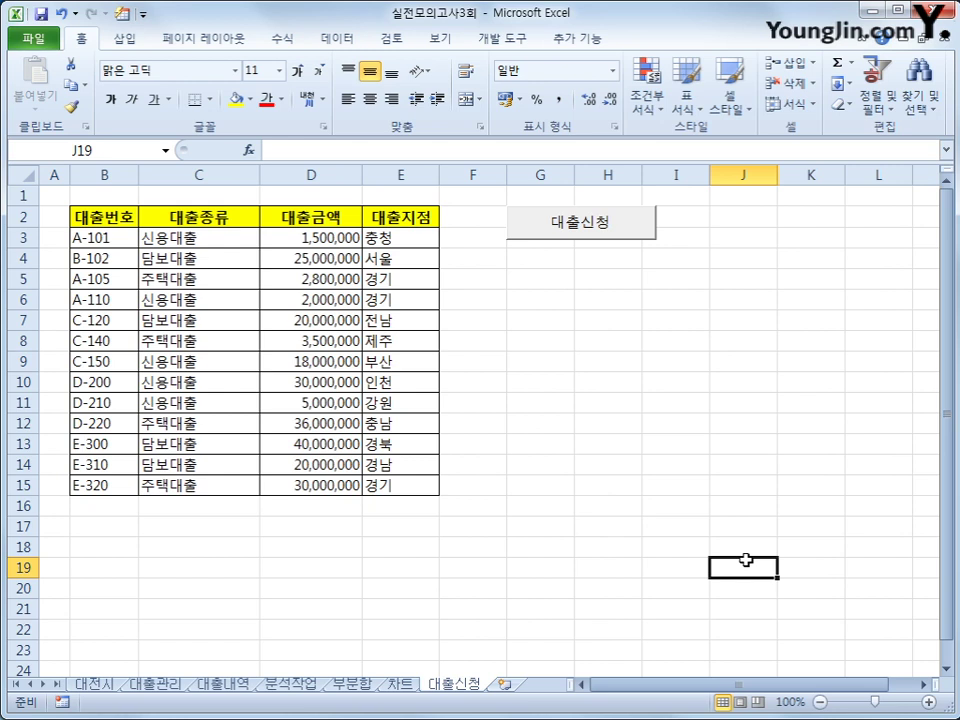
left_click(505, 45)
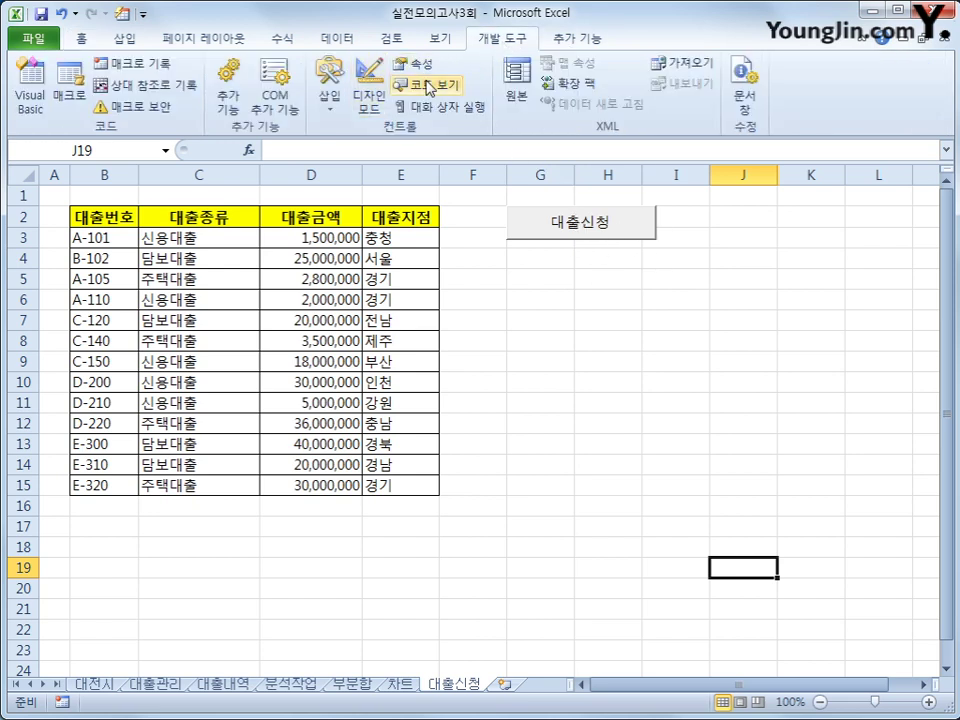
left_click(370, 108)
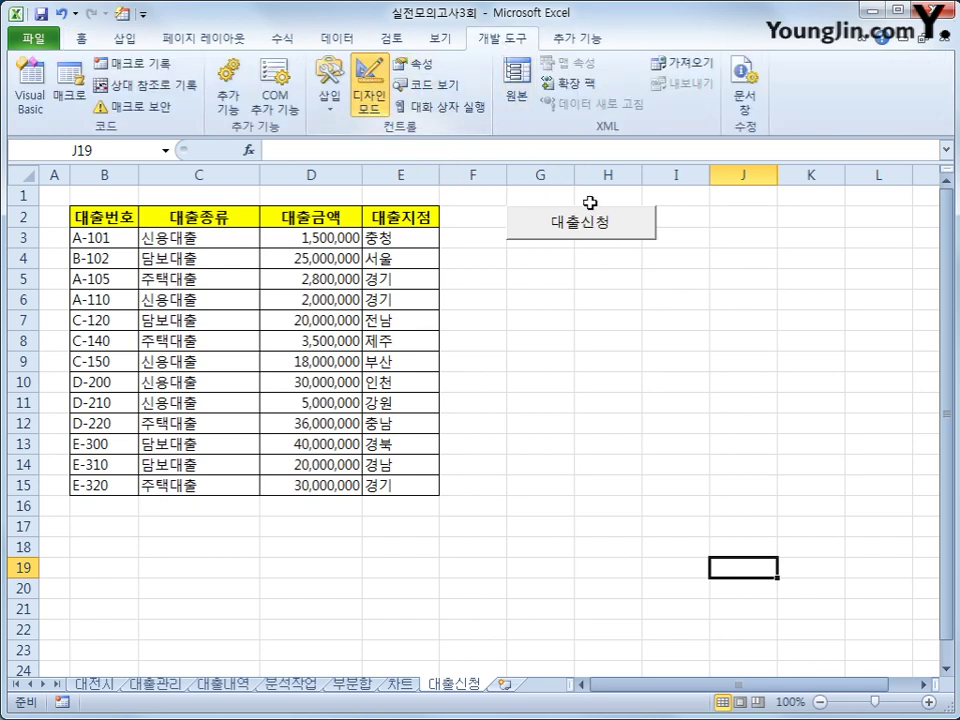
left_click(616, 233)
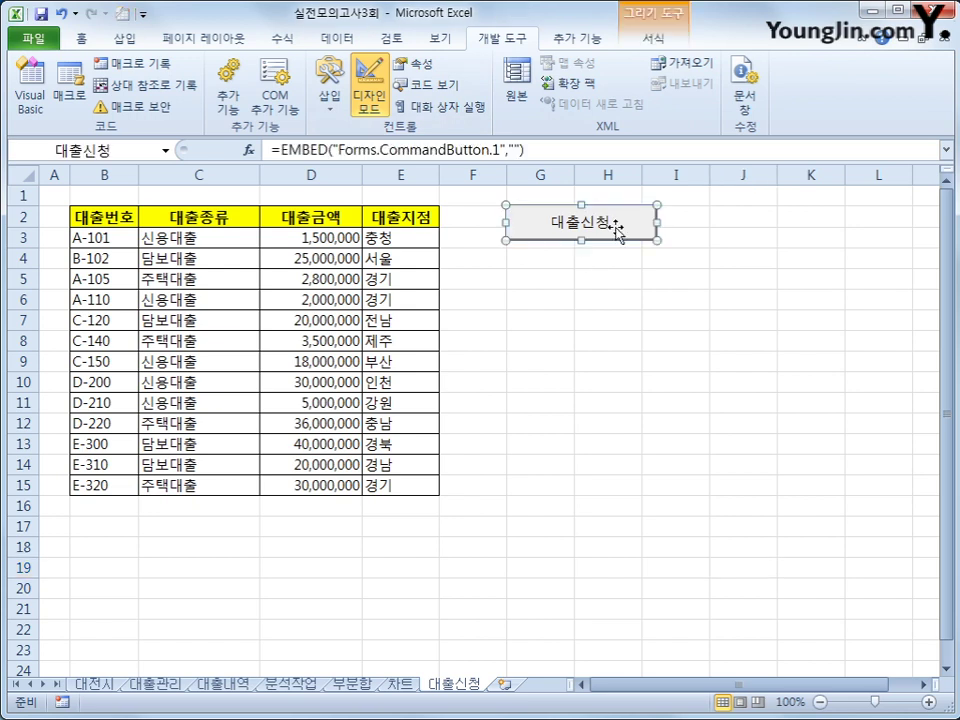
double_click(616, 233)
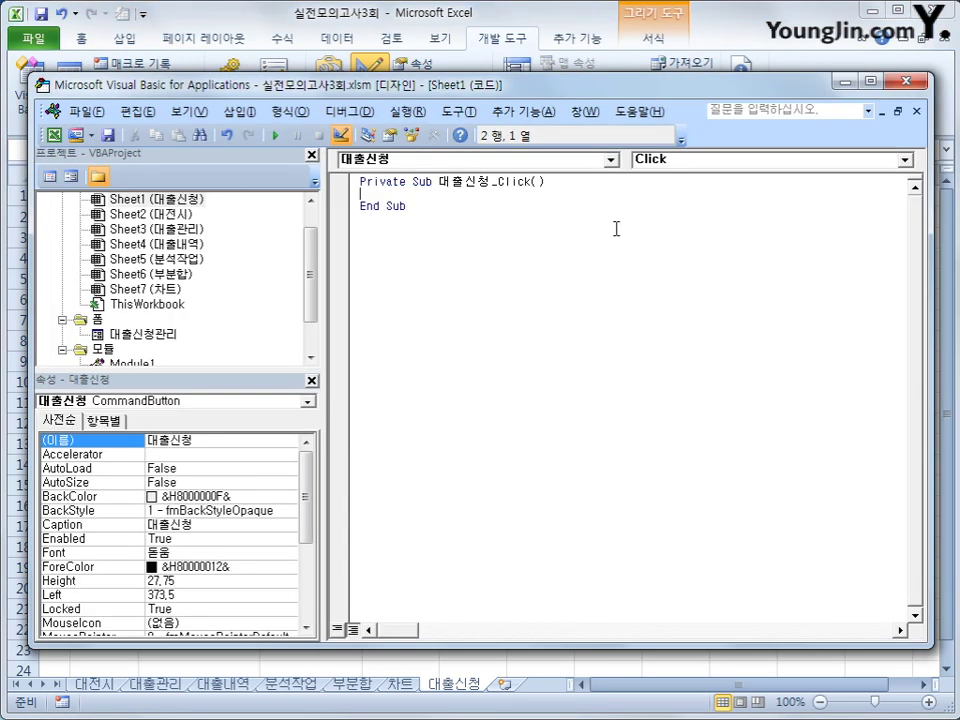
Add the statement 대출신청관리.Show to the 대출신청 button's Click procedure.
key("Tab")
type("대출신청관리")
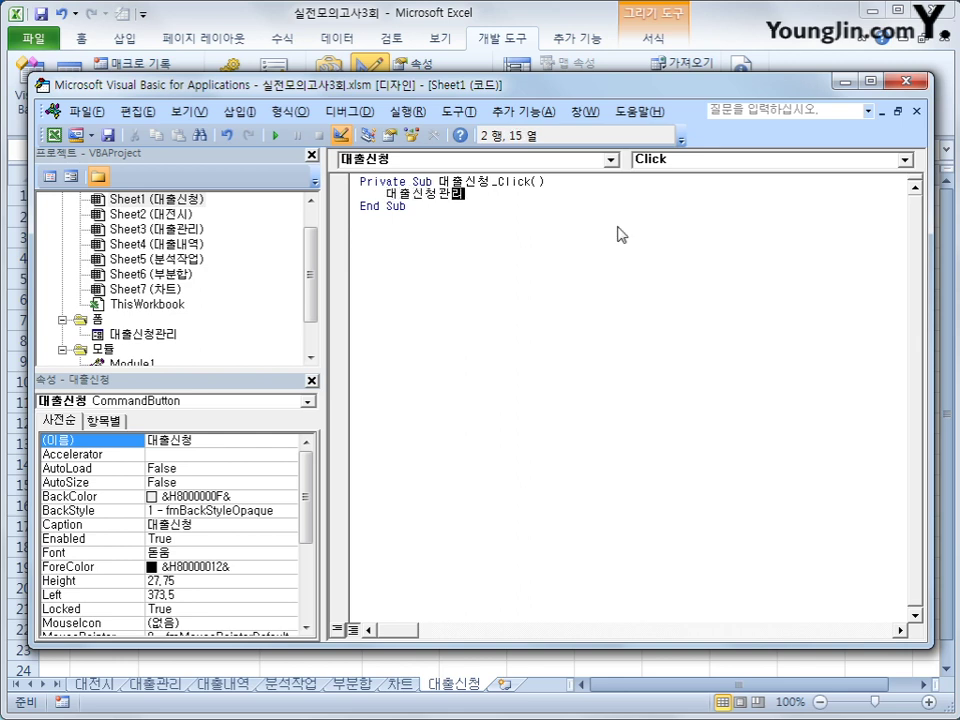
type(".Show")
key("Down")
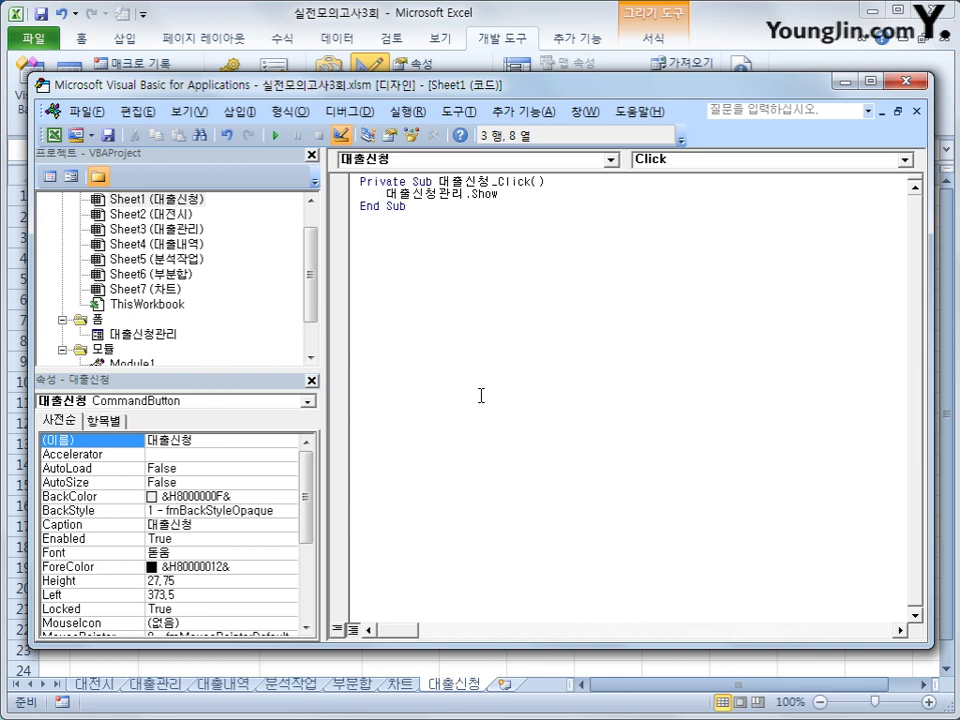
Open the code of the 대출신청관리 form and create its UserForm_Initialize procedure.
left_click(97, 320)
left_click(132, 336)
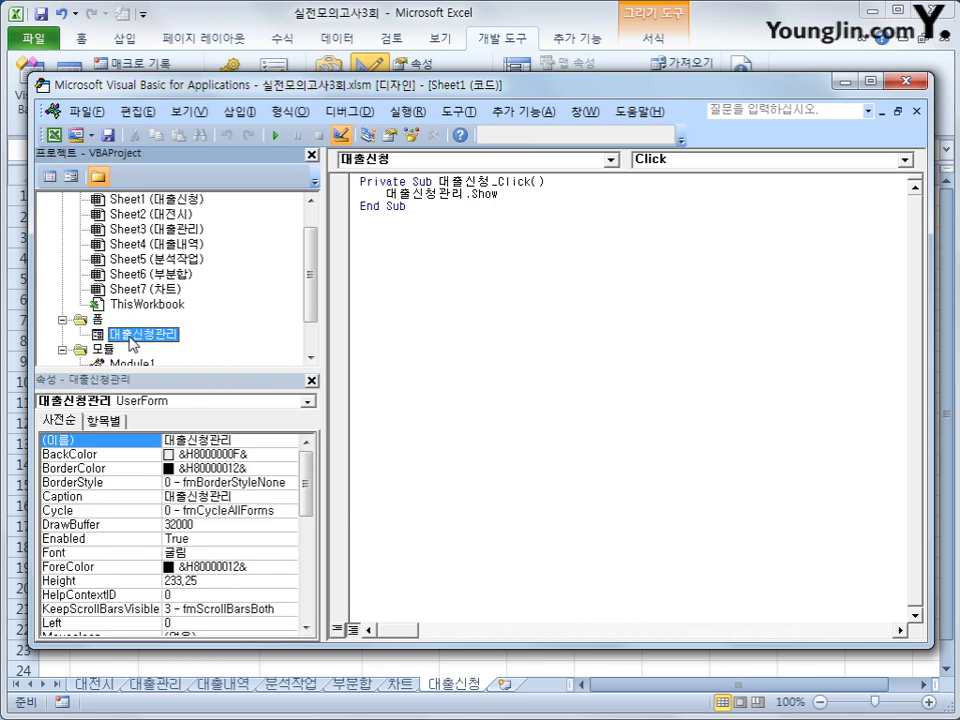
left_click(49, 176)
left_click(503, 160)
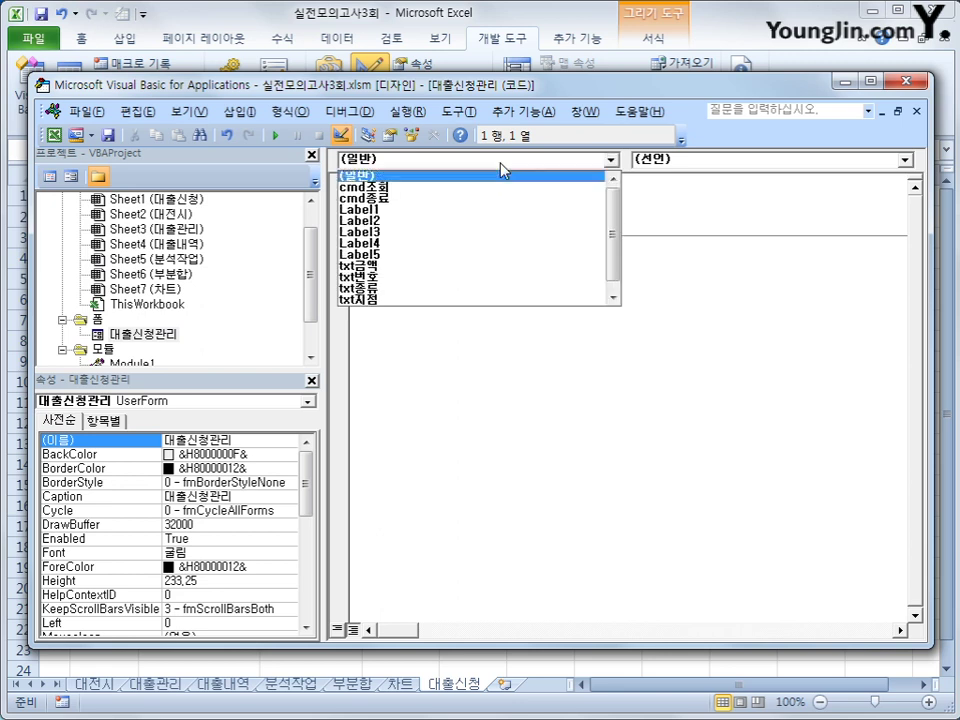
scroll(480, 240, "down", 1)
left_click(480, 298)
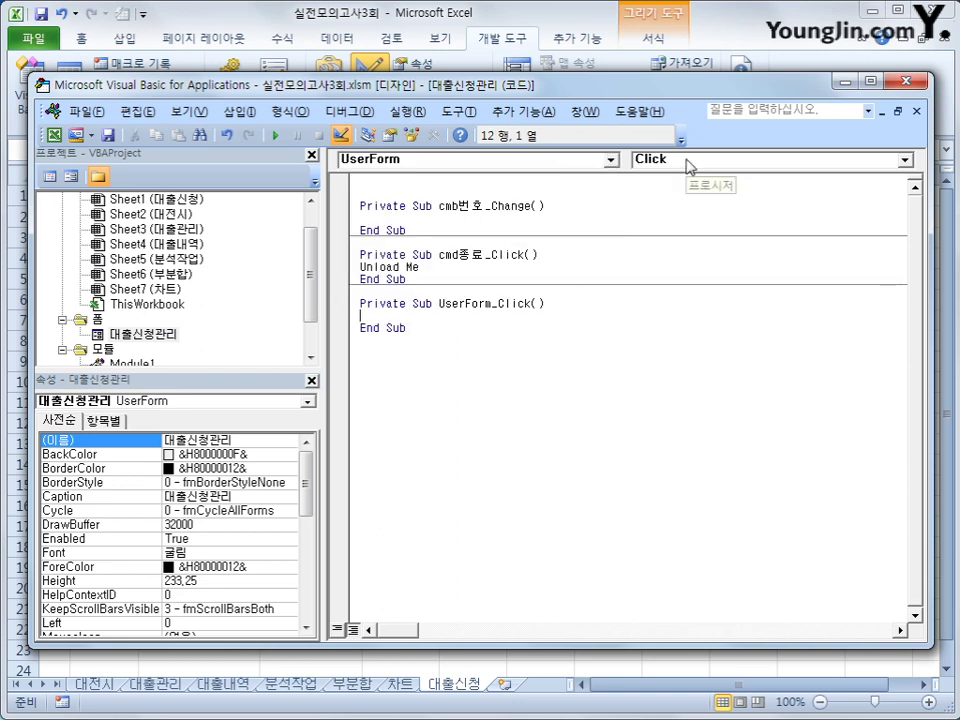
left_click(688, 165)
left_click(690, 218)
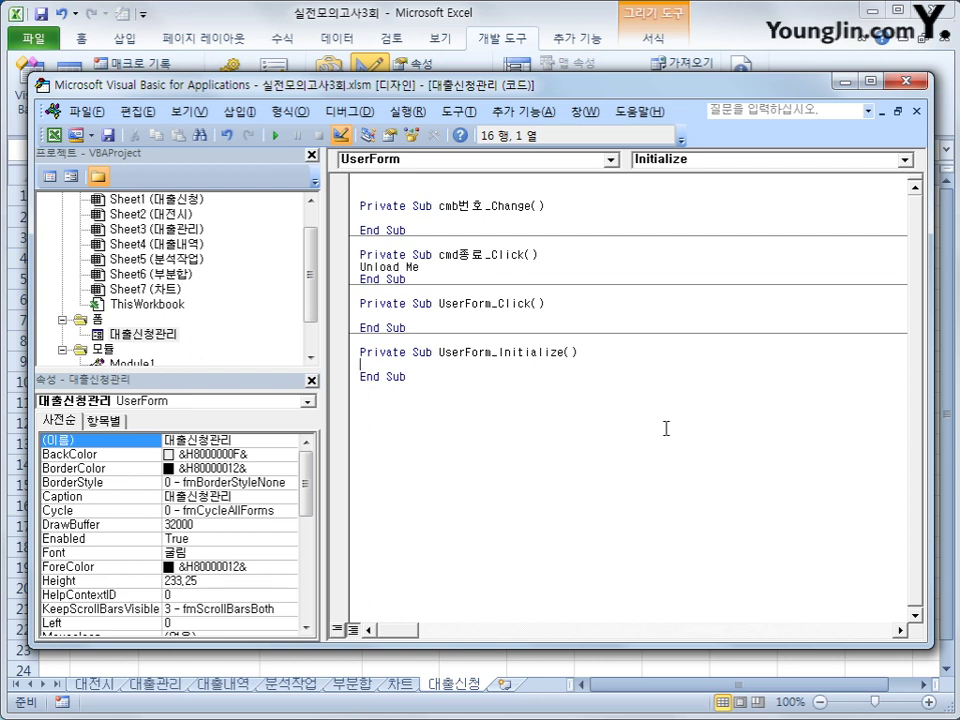
Add the statement txt번호.SetFocus to the UserForm_Initialize procedure.
key("Tab")
type("txt성")
type("호.")
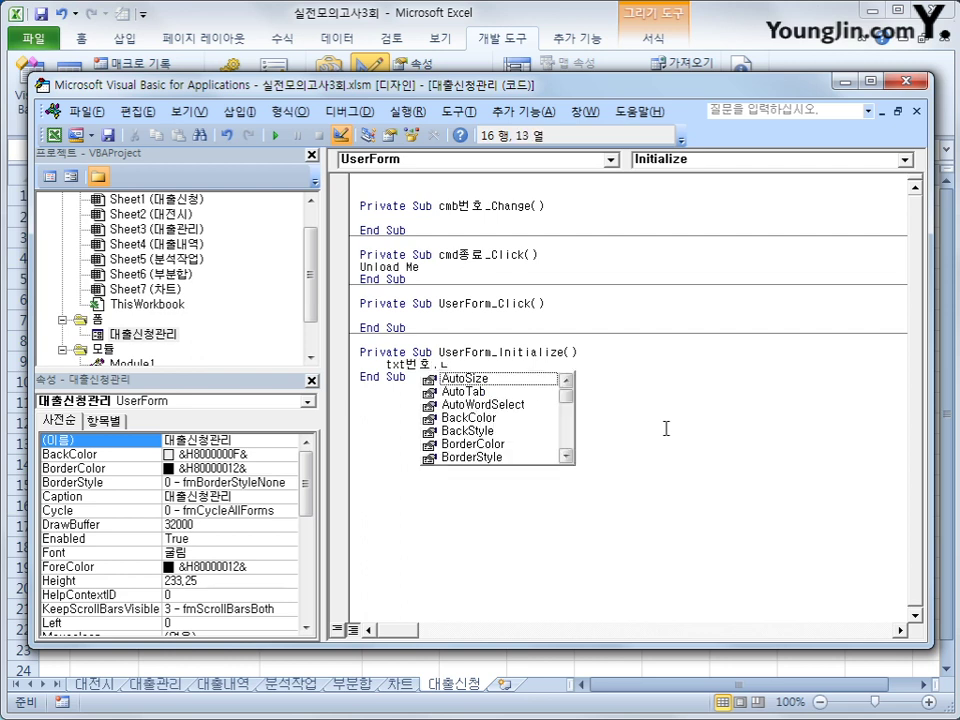
type("set")
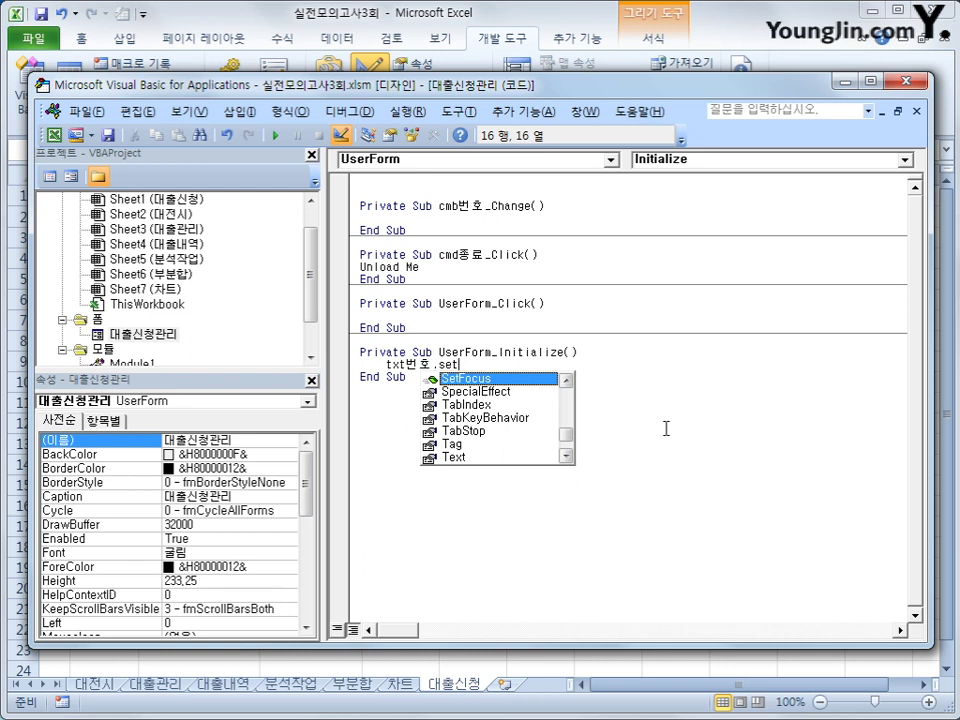
key("Tab")
key("Down")
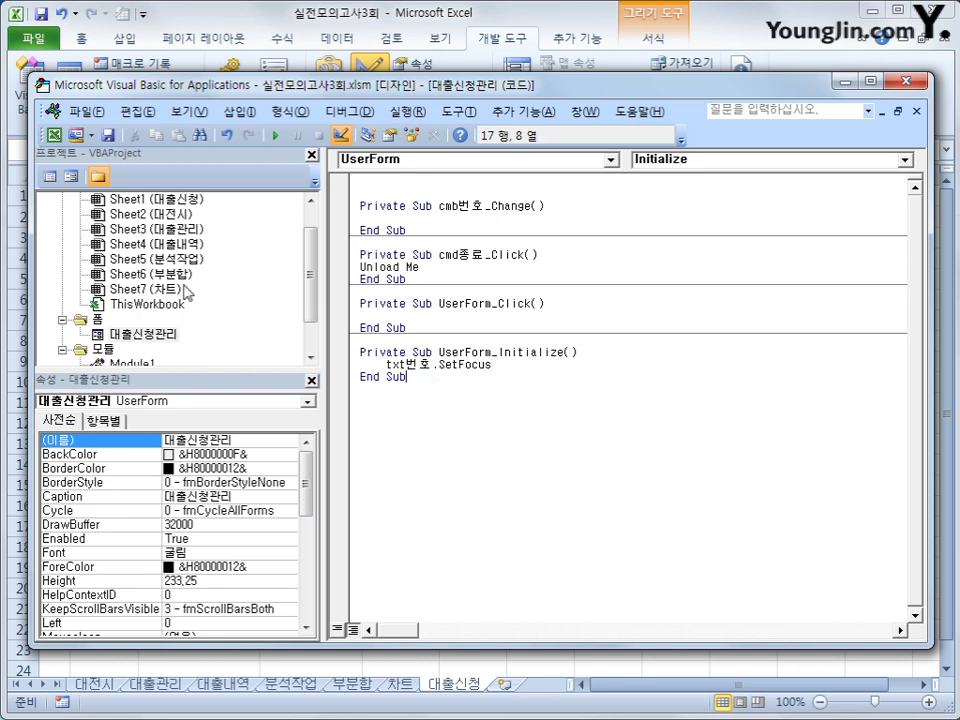
Open the code of Sheet1 (대출신청) and create a Worksheet_Activate procedure.
left_click(172, 203)
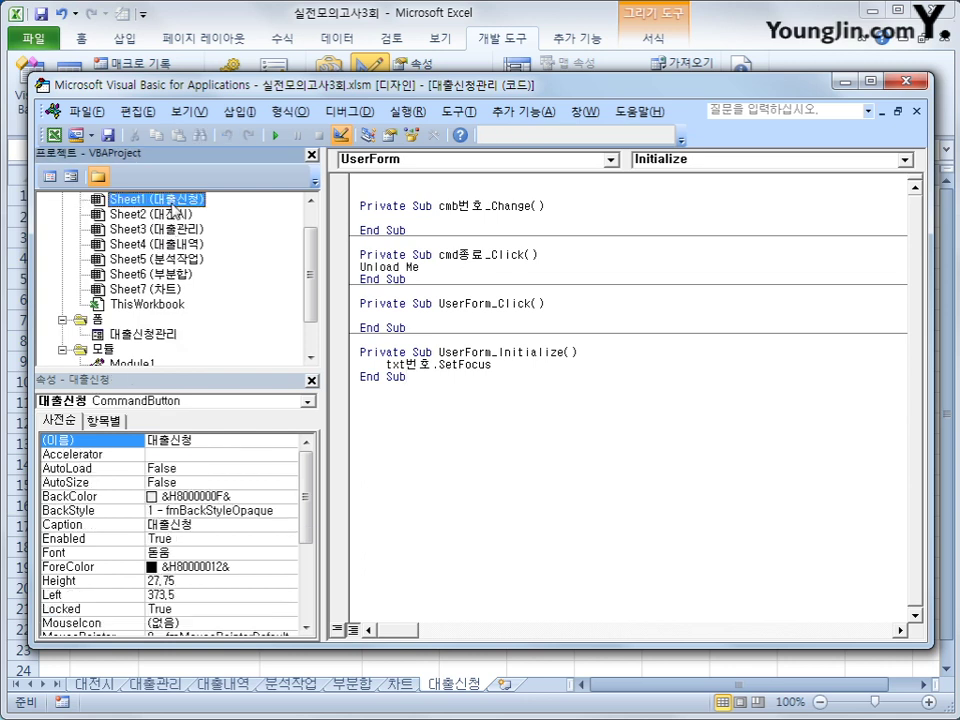
double_click(172, 205)
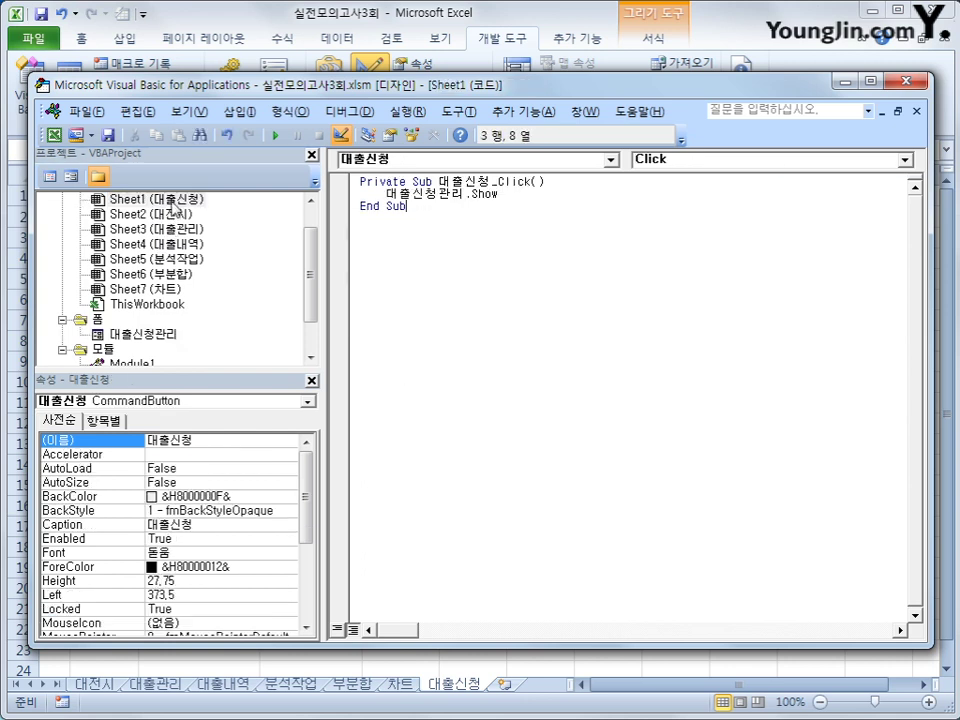
left_click(380, 164)
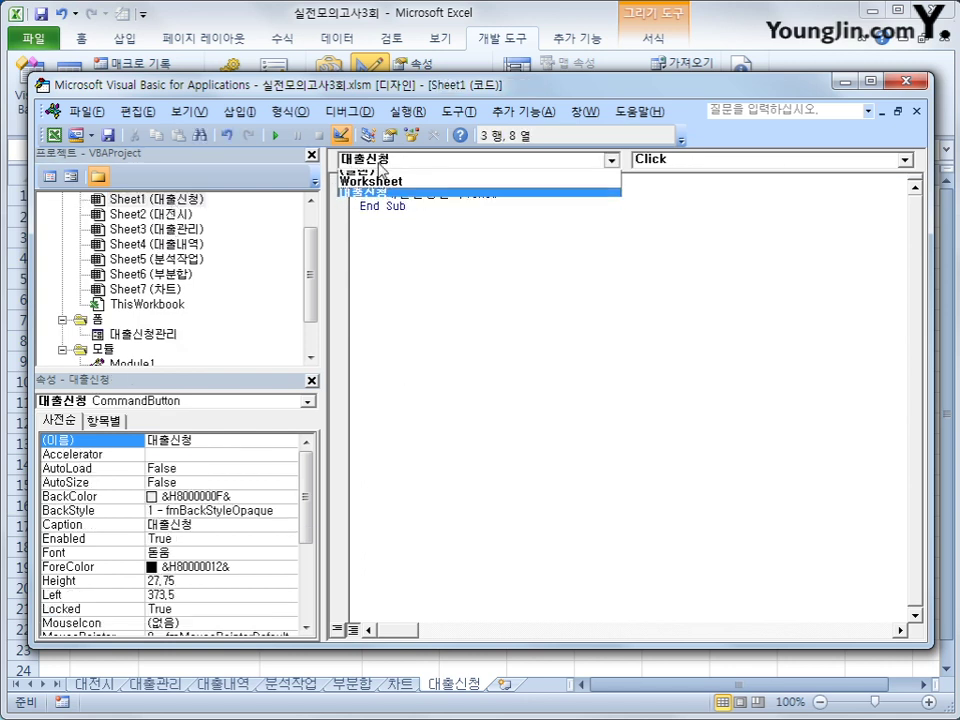
left_click(380, 182)
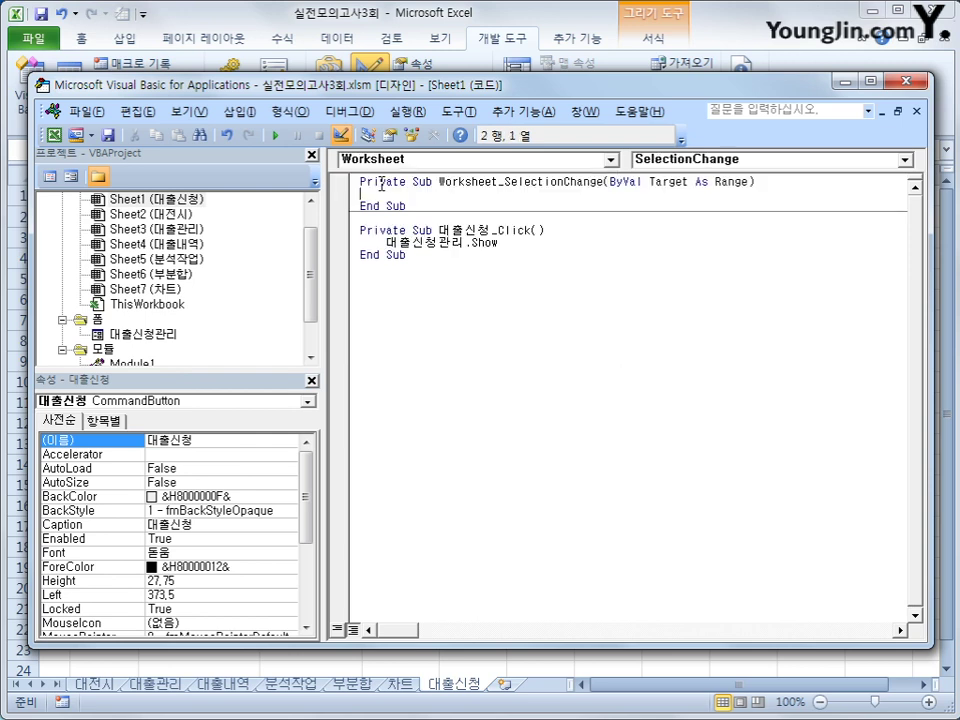
left_click(694, 162)
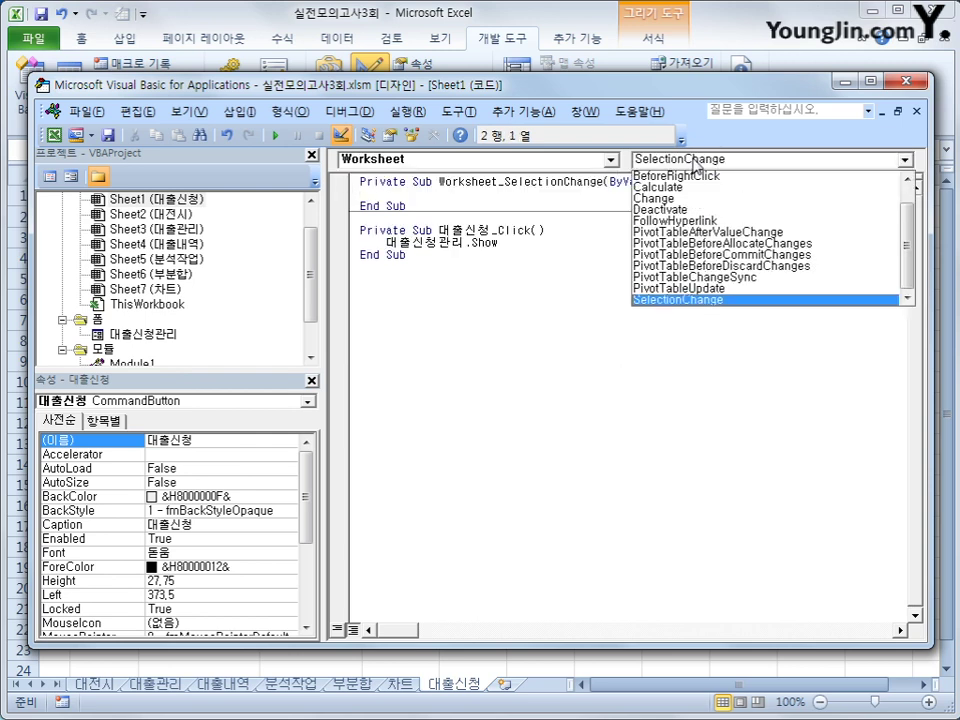
left_click_drag(913, 272, 911, 204)
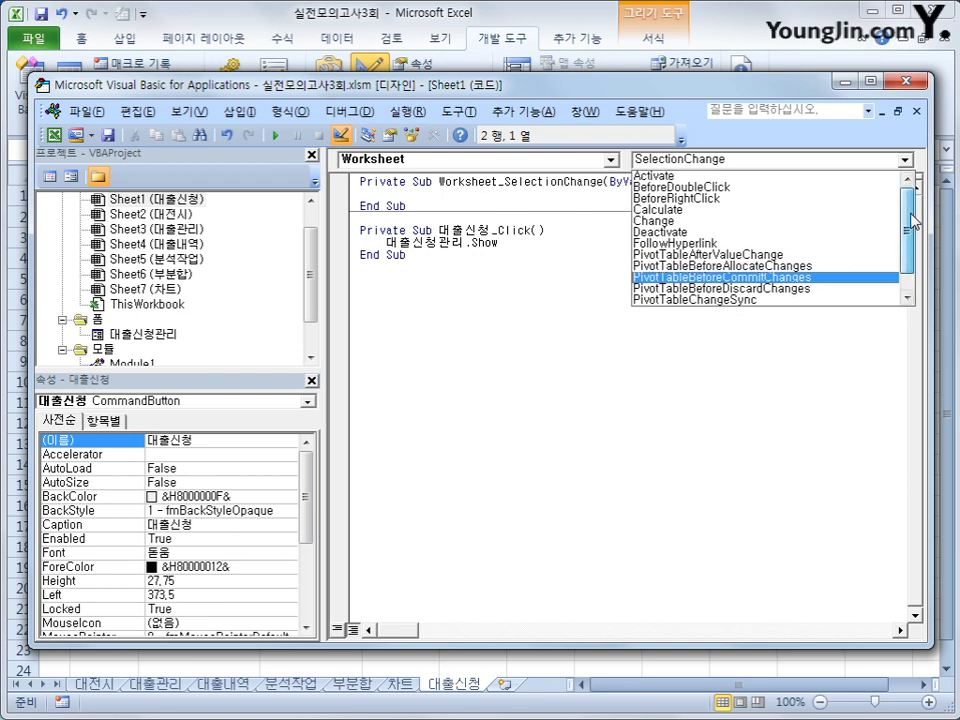
left_click(748, 177)
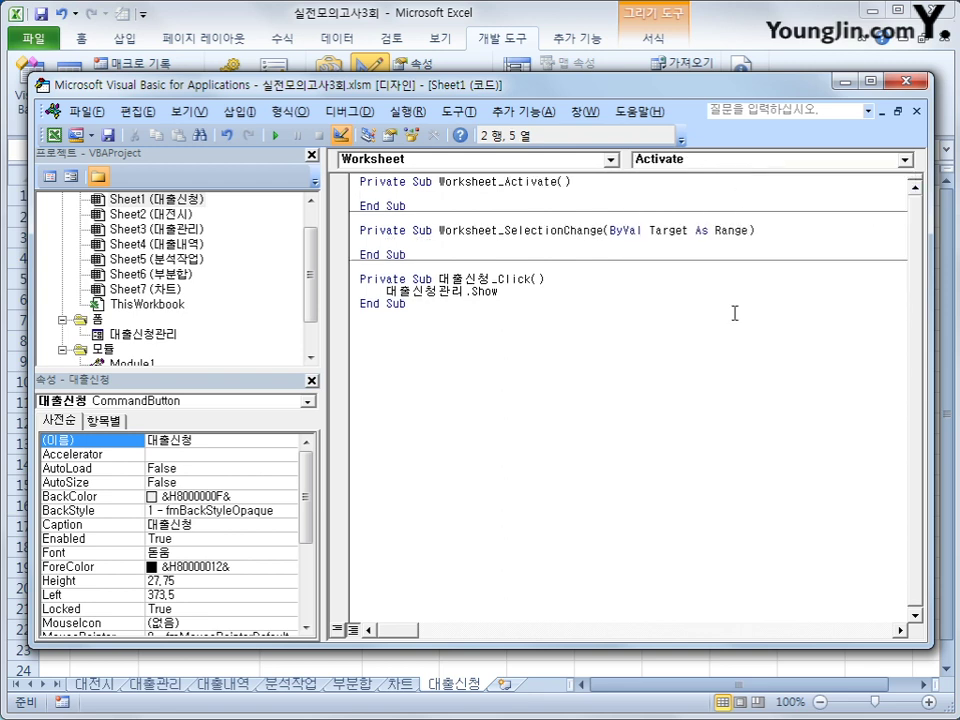
Add the statement [G6] = "대출조회" to the Worksheet_Activate procedure.
type("[G6]=")
type("\"대출신")
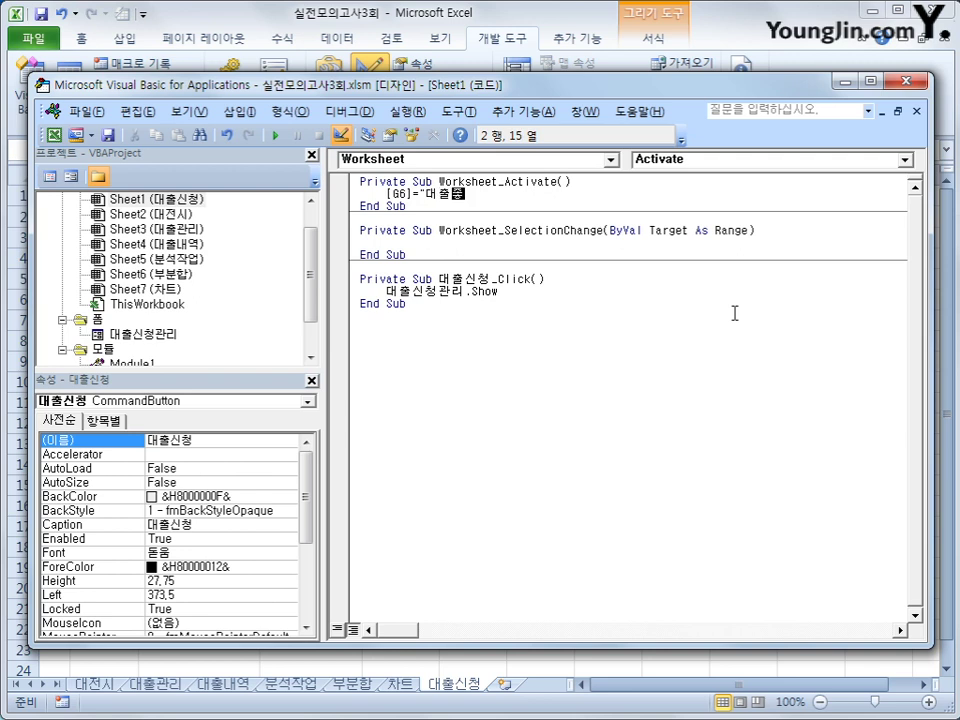
type("회\"")
key("Down")
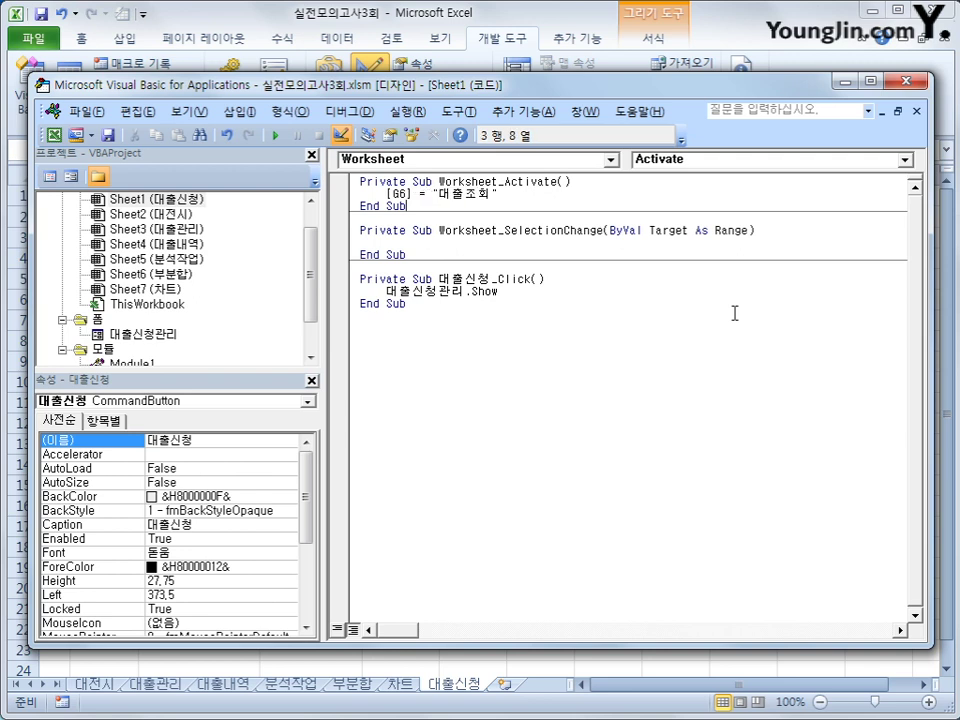
key("Down")
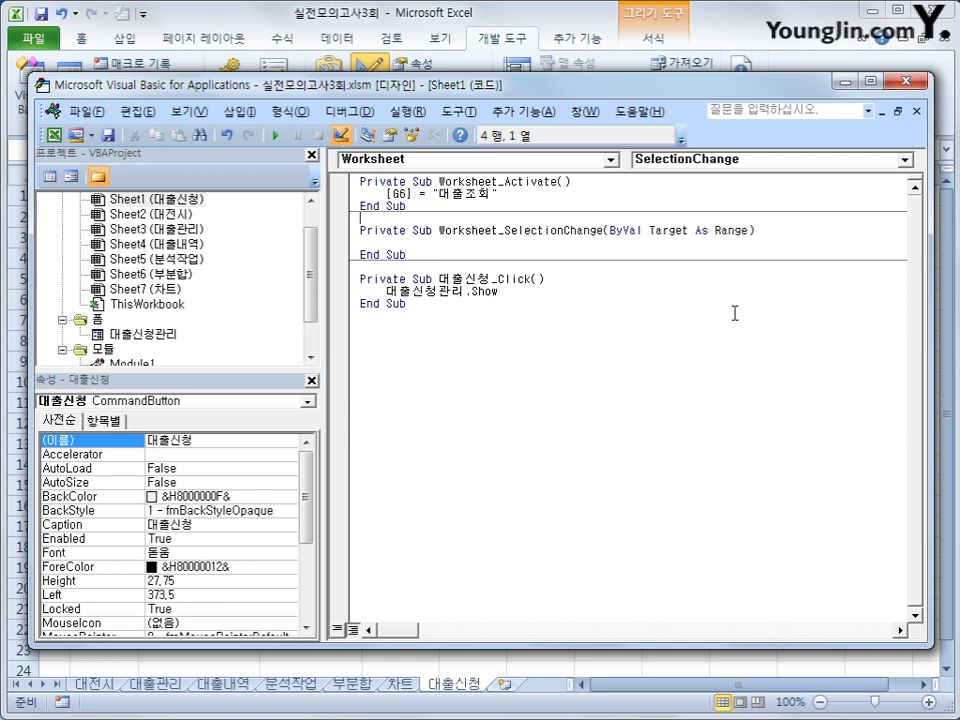
Close the Visual Basic editor and turn off design mode on the 대출신청 sheet.
left_click(920, 80)
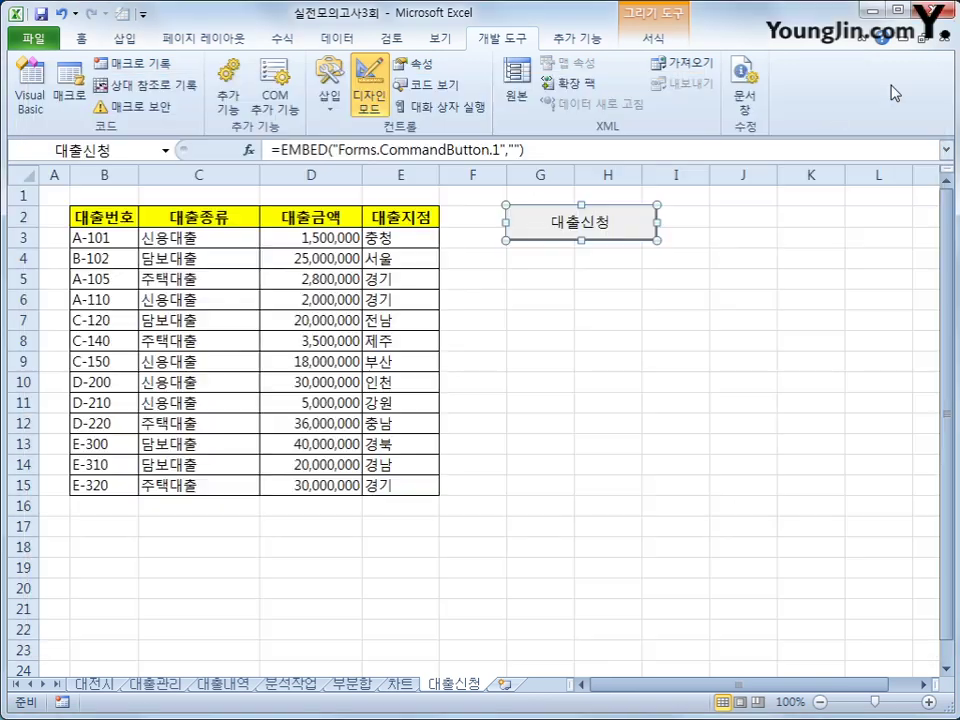
left_click(370, 95)
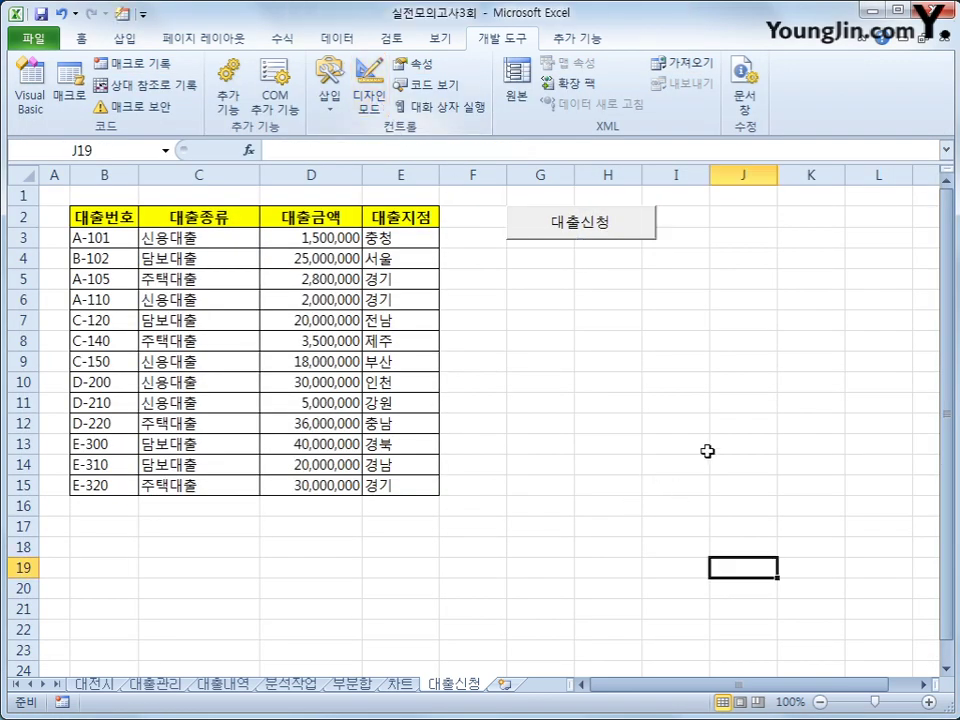
left_click(680, 465)
Test the 대출신청 button by opening the 대출신청관리 form, check its 대출번호 and 대출종류 fields, and close the form.
left_click(583, 240)
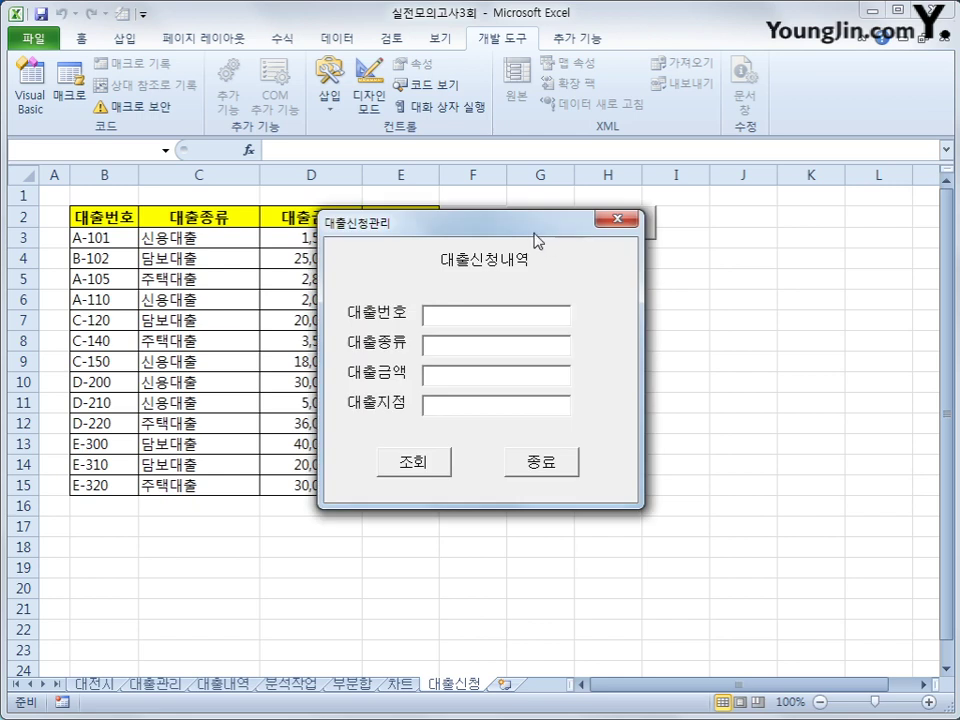
left_click_drag(536, 240, 711, 280)
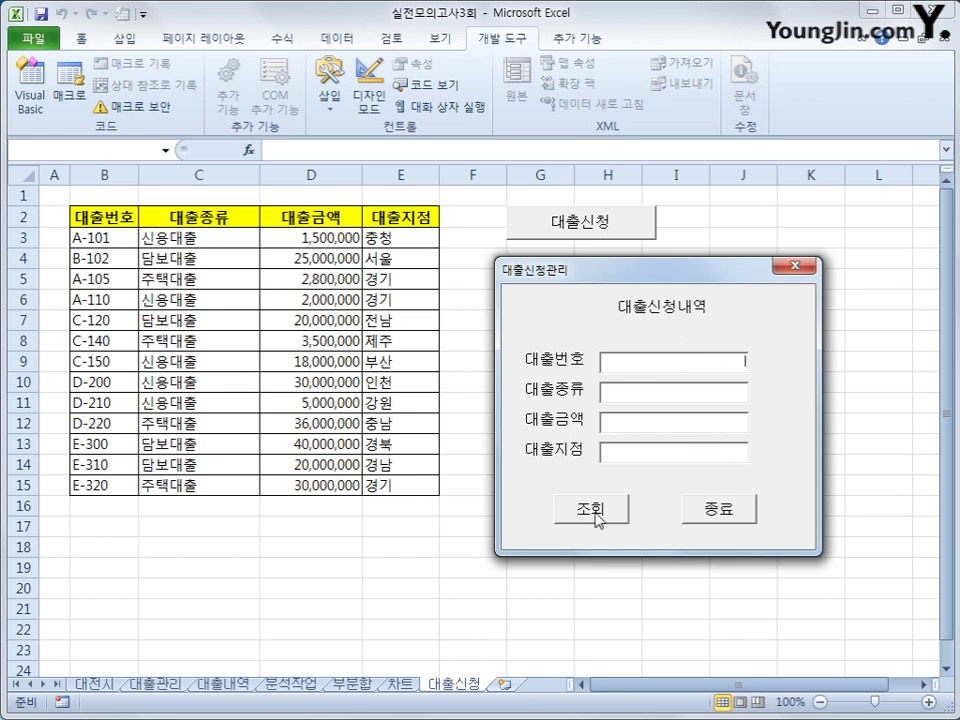
left_click(628, 392)
left_click(722, 366)
left_click(797, 268)
left_click(823, 345)
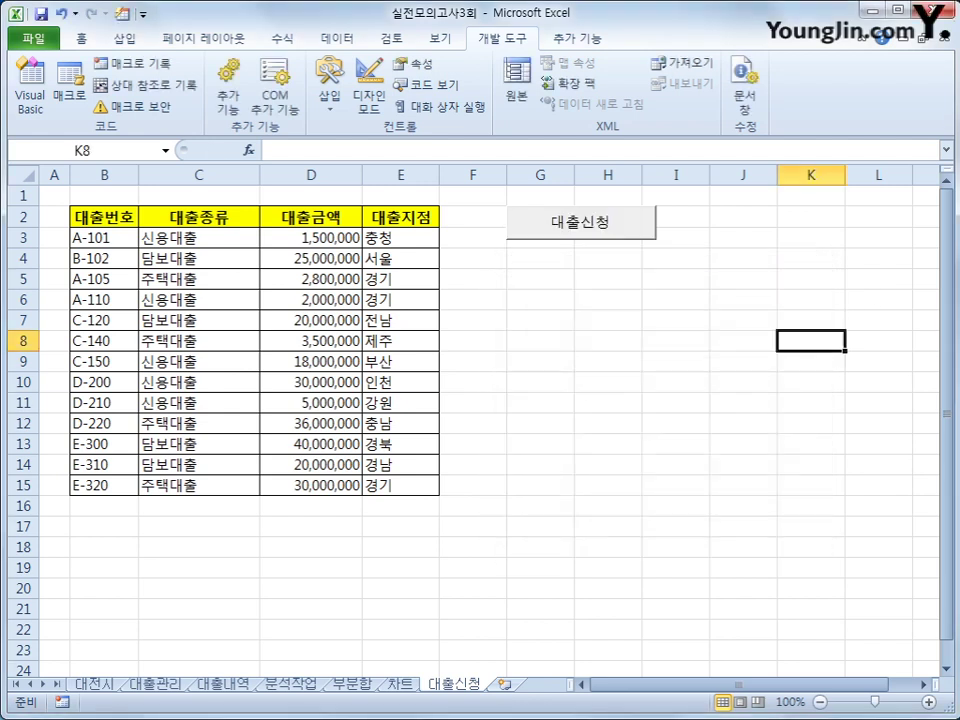
Open the Visual Basic editor and go to the 조회 button's Click procedure in the 대출신청관리 form.
left_click(33, 104)
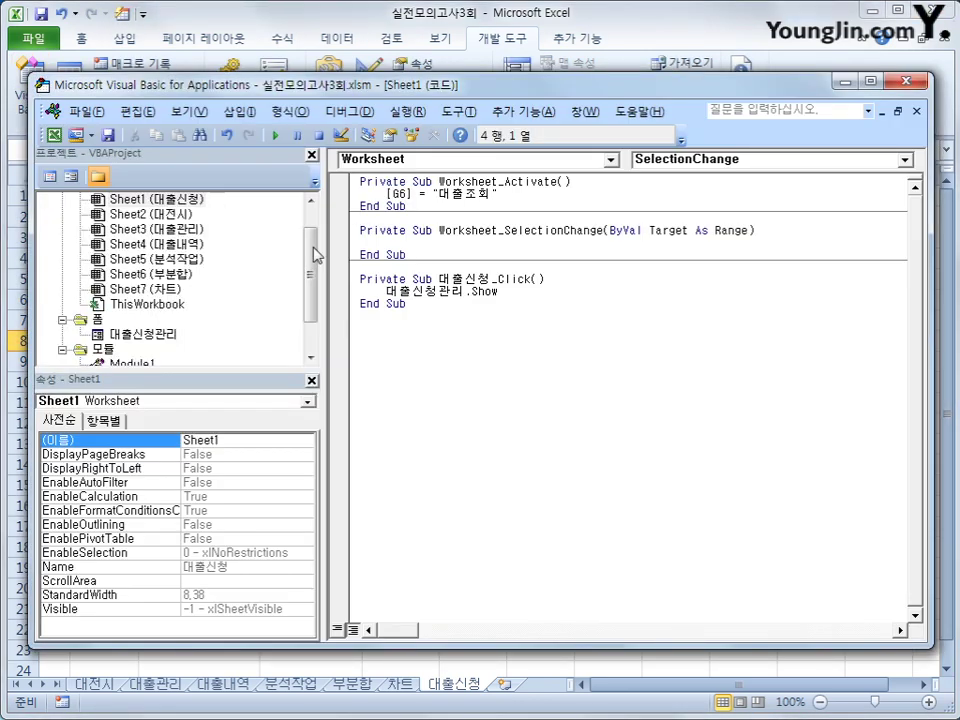
left_click(429, 392)
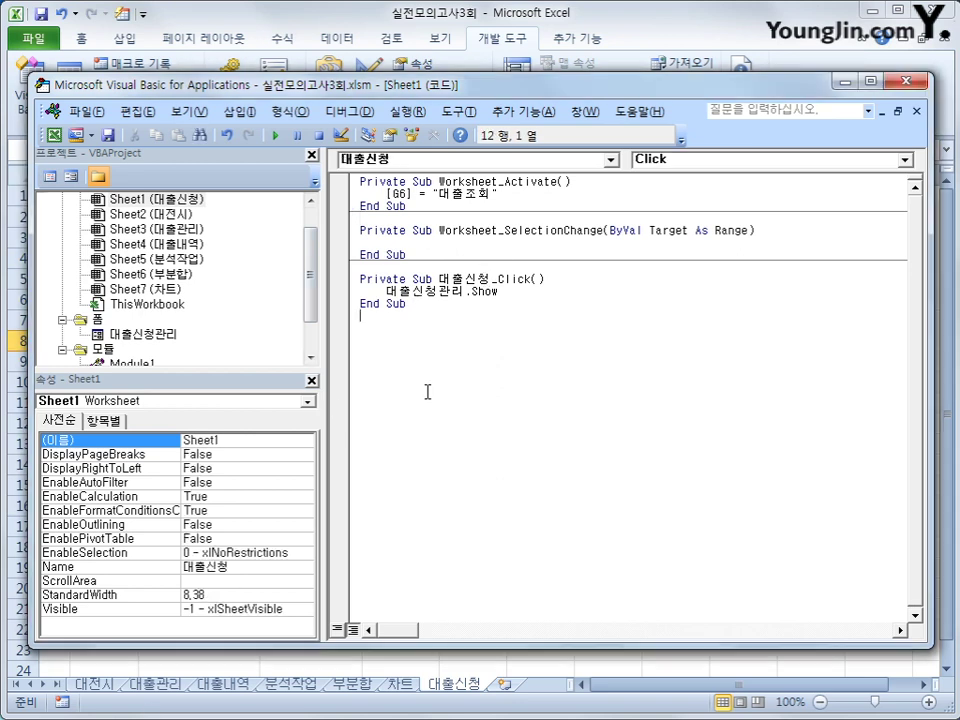
left_click(378, 163)
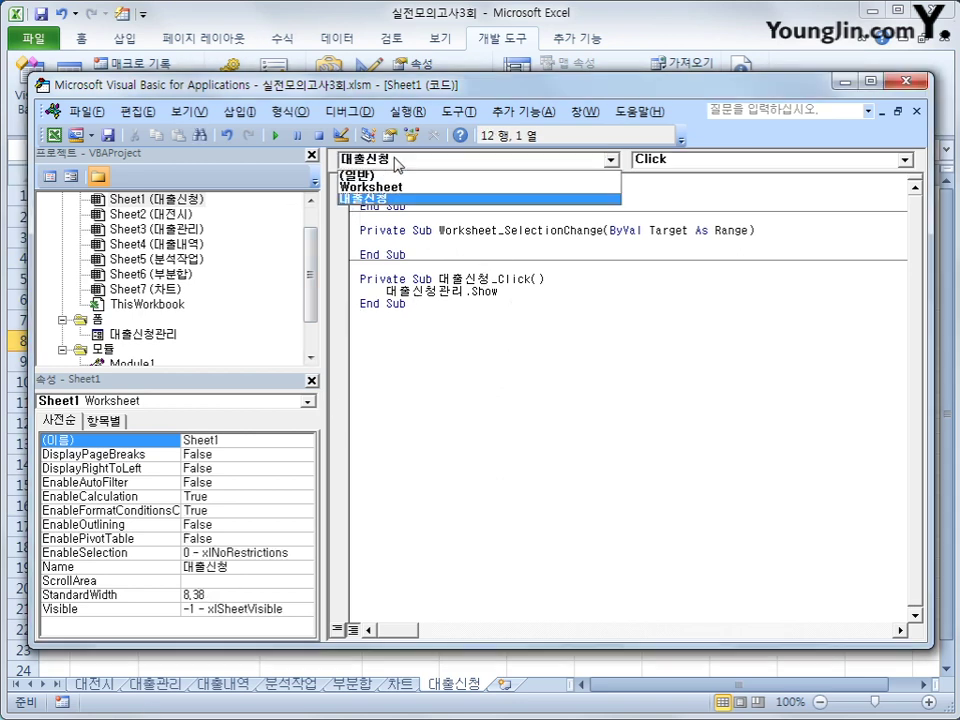
left_click(105, 338)
left_click(102, 333)
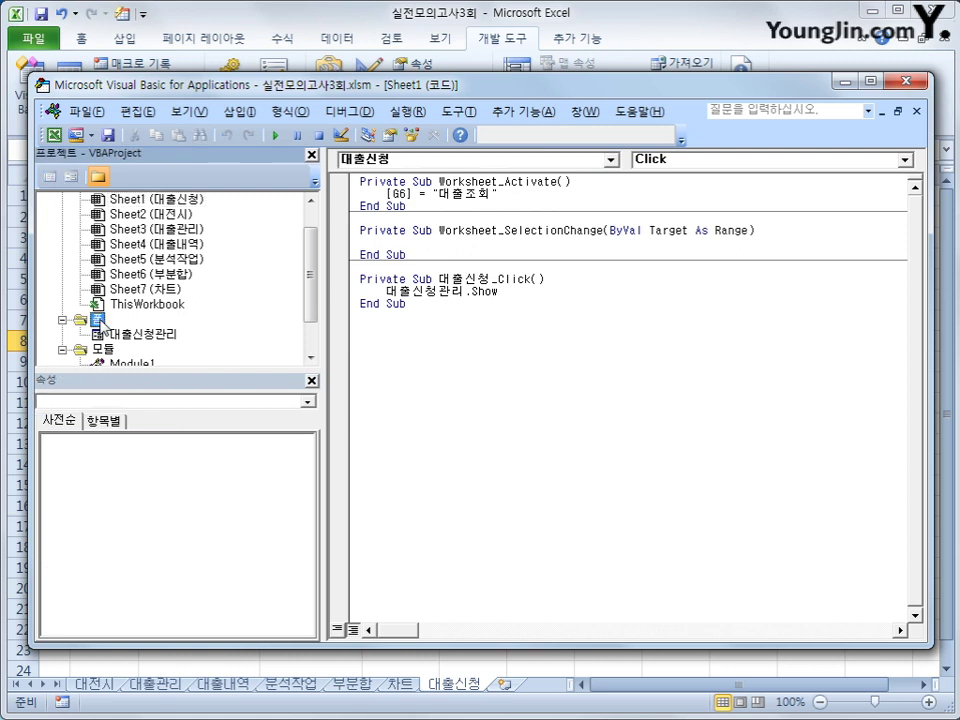
double_click(150, 343)
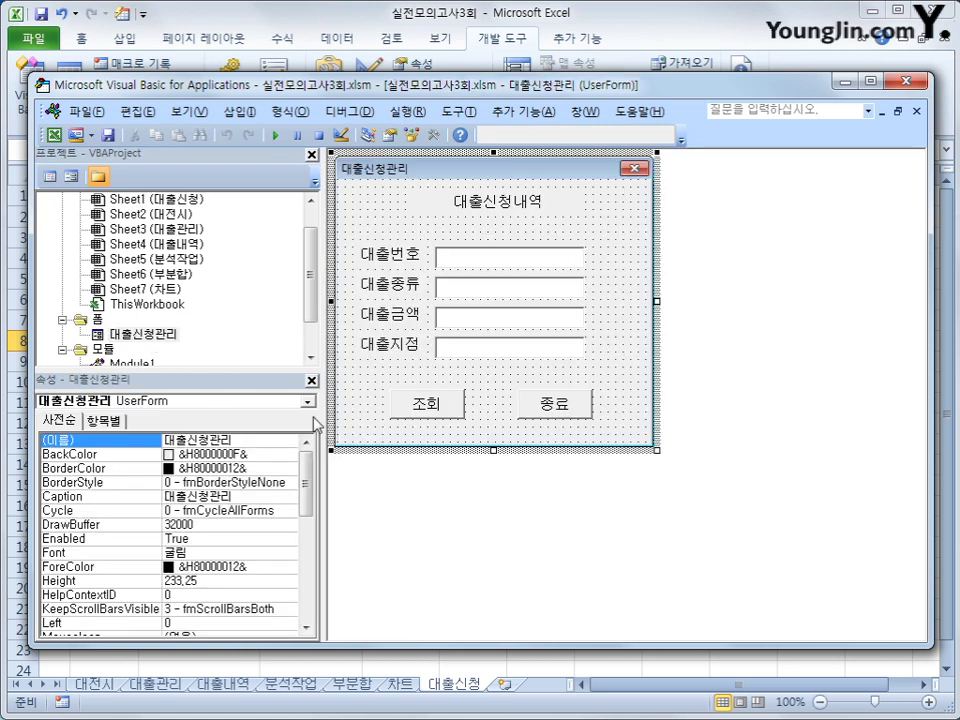
left_click(434, 409)
double_click(434, 407)
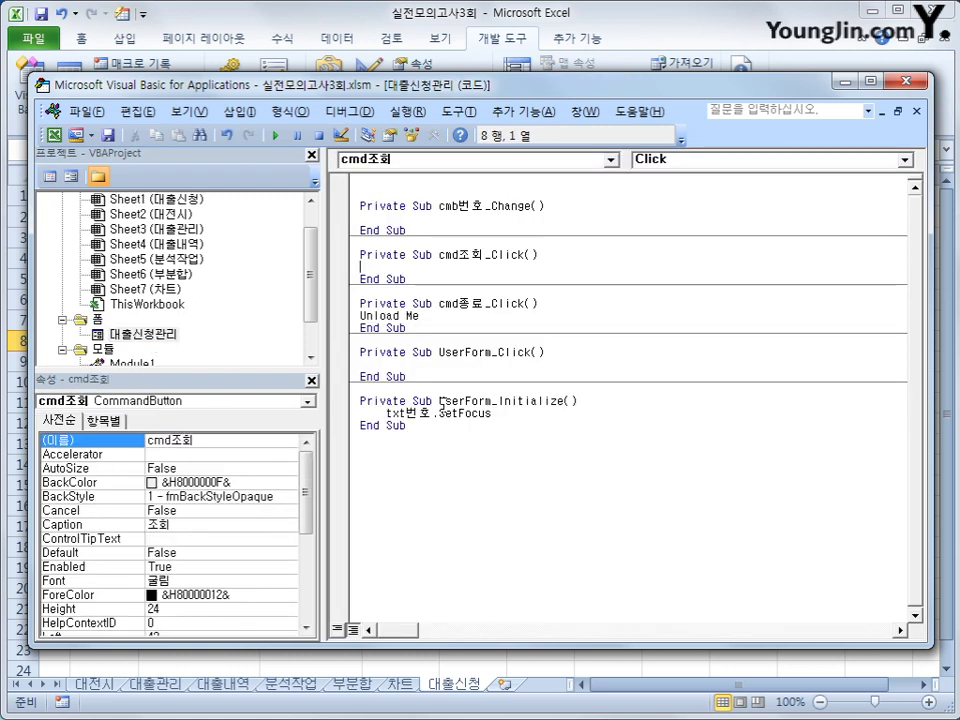
left_click(514, 162)
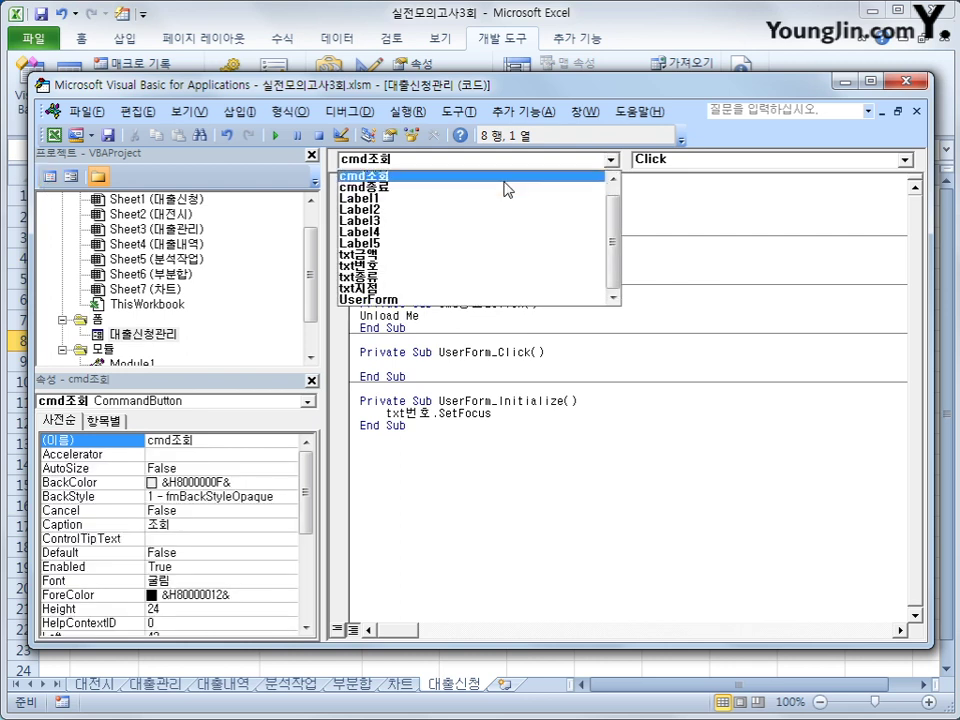
left_click(508, 178)
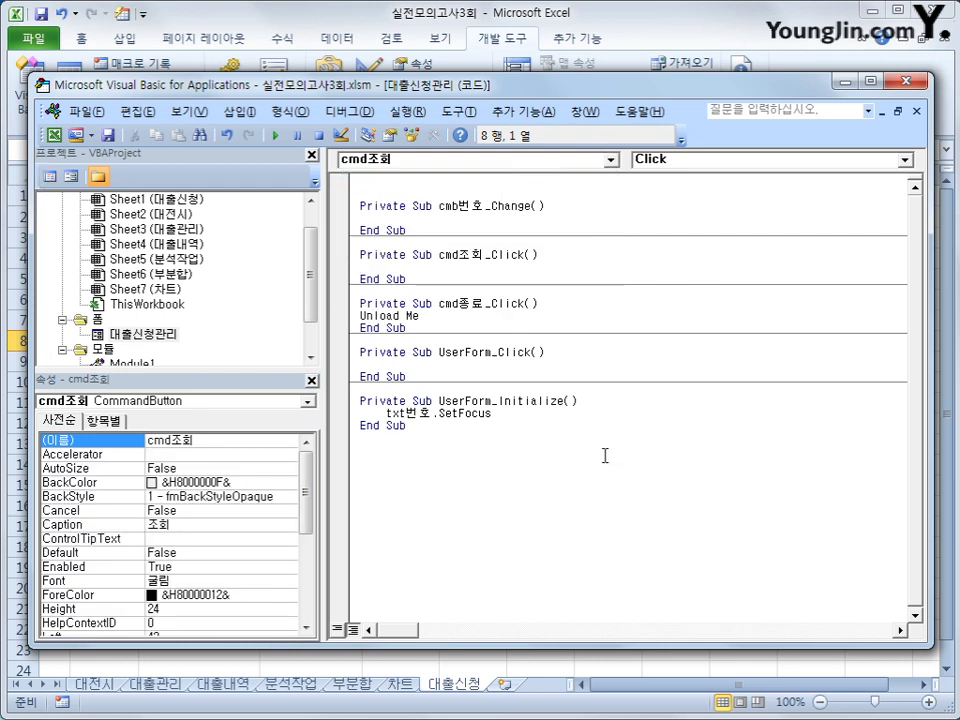
Add the loop line For Each a In Range("B3:B15") to the cmd조회_Click procedure.
key("Return")
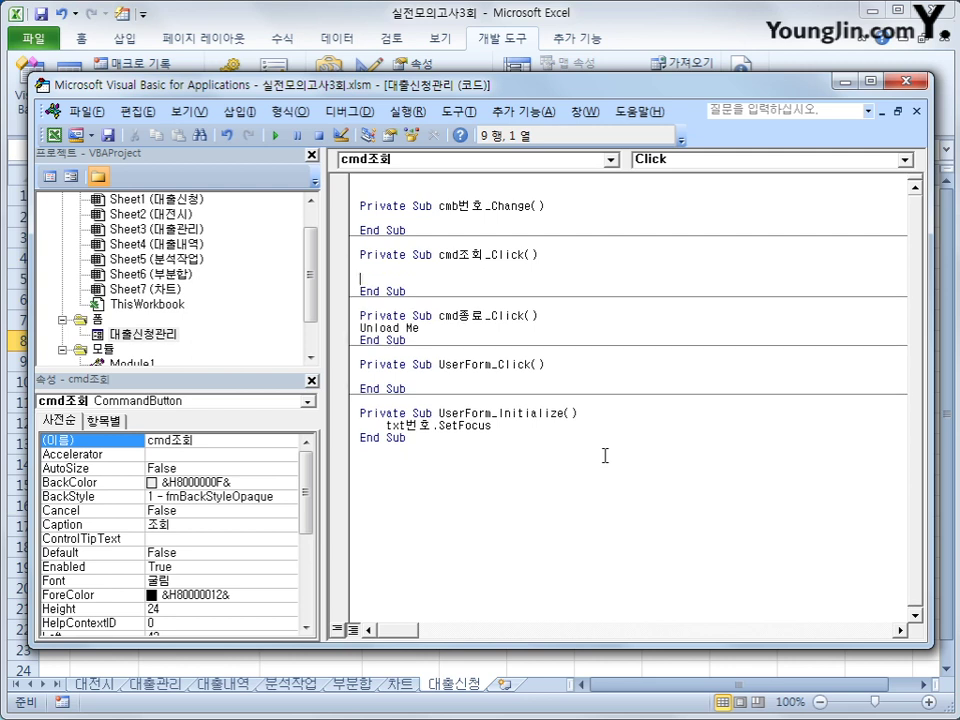
key("Tab")
type("ㄹ")
key("BackSpace")
type("for next")
key("BackSpace")
key("BackSpace")
key("BackSpace")
key("BackSpace")
key("BackSpace")
type("each next")
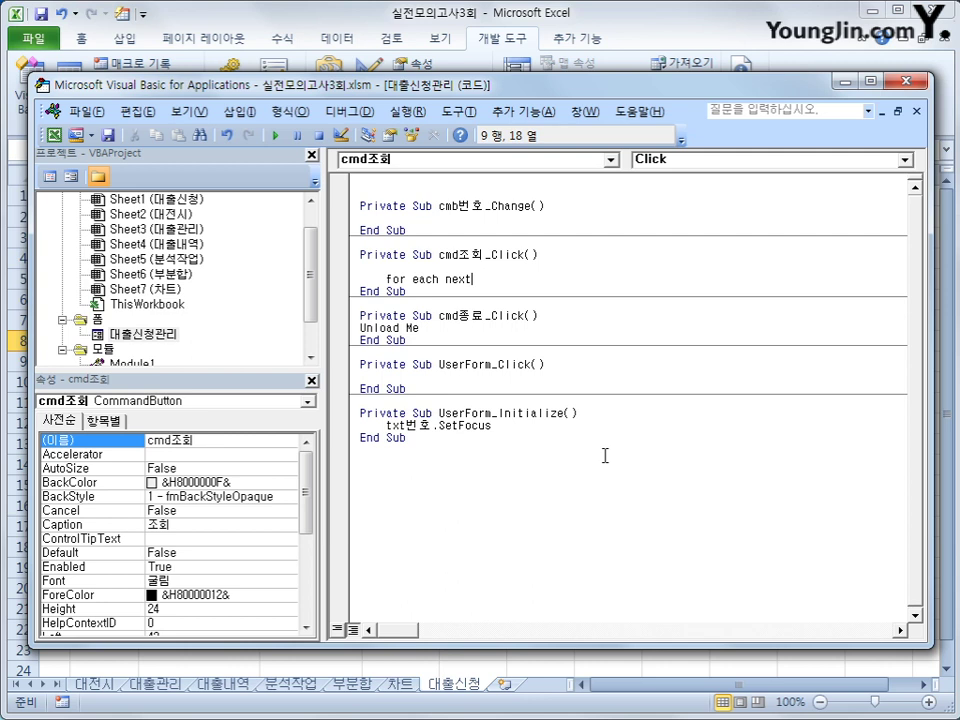
key("BackSpace")
key("BackSpace")
key("BackSpace")
key("BackSpace")
type("a")
type("in range(")
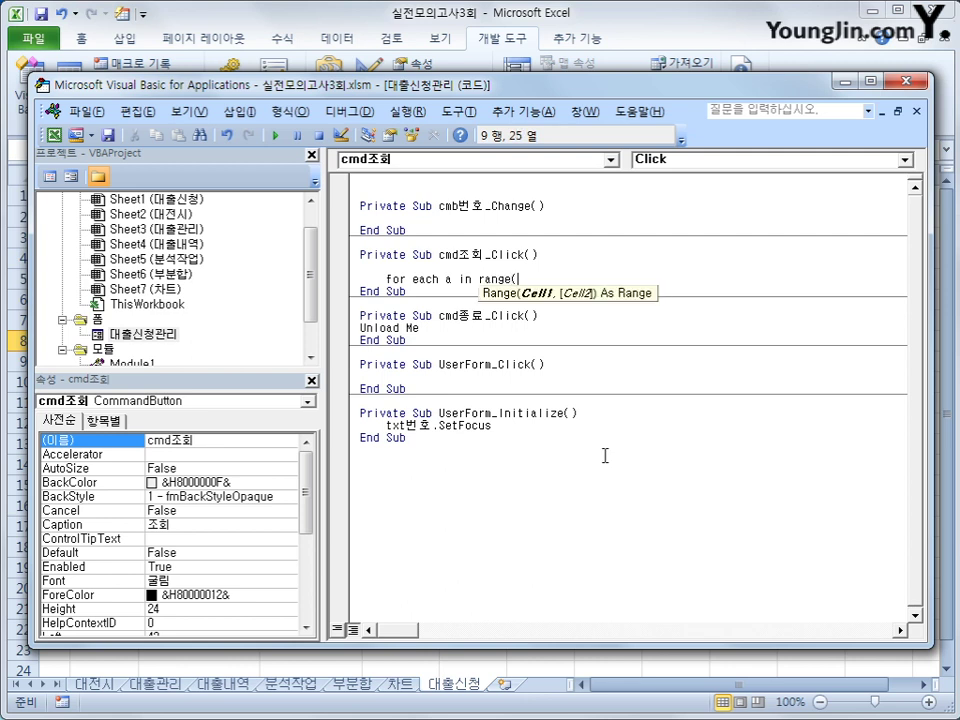
type("\"B3:B15\")")
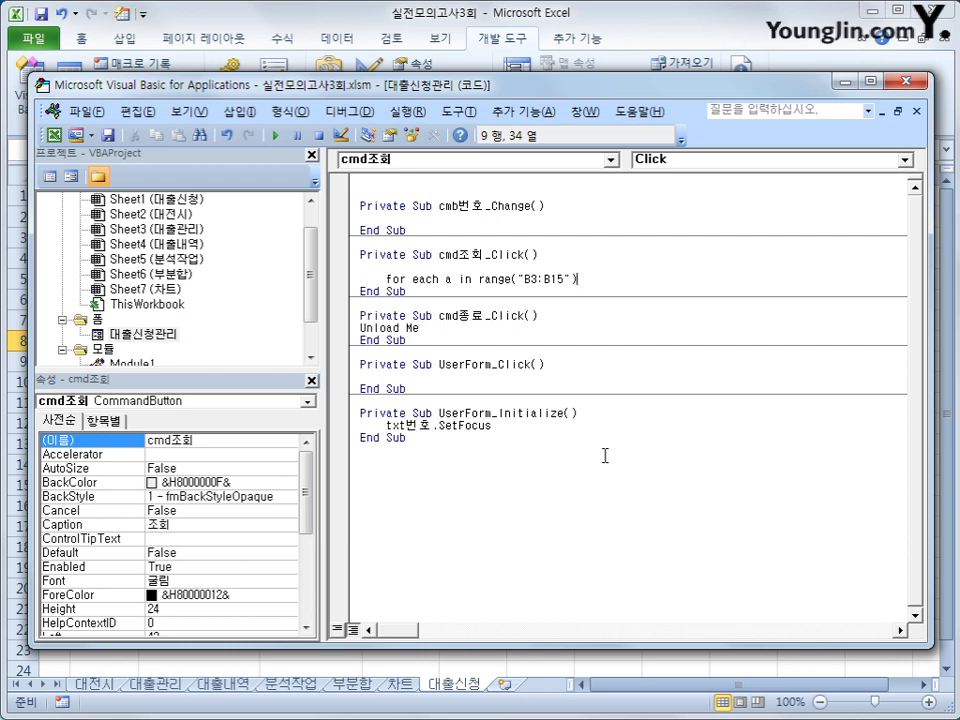
key("Return")
key("Return")
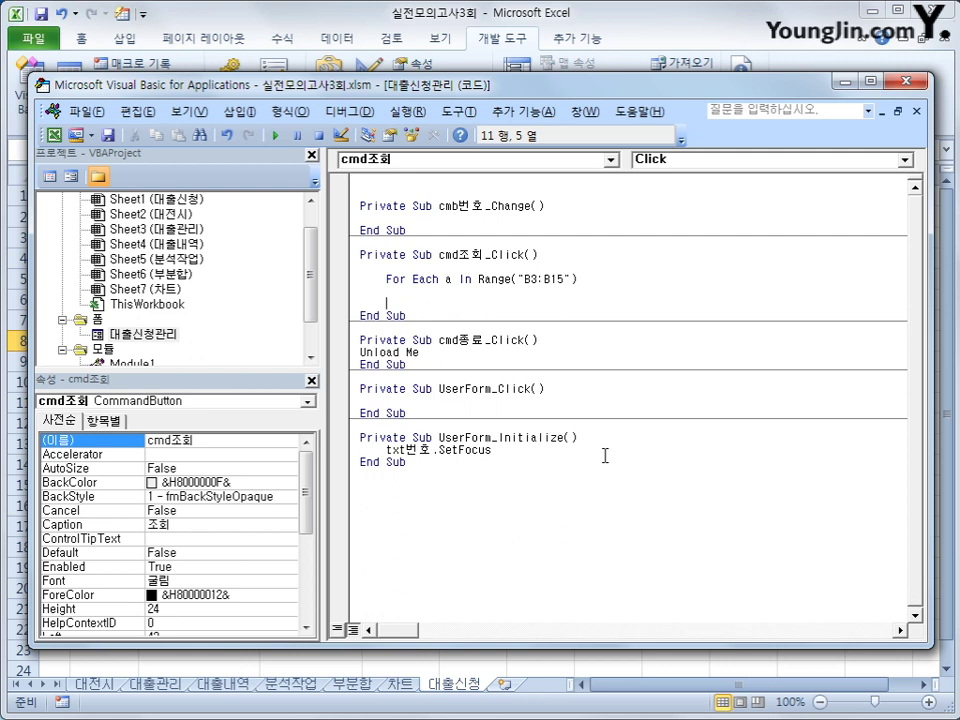
Add the condition If a.Value = UCase(txt번호) Then below the For Each line, leaving blank lines beneath it.
type("if a.vl")
key("BackSpace")
type("alue =")
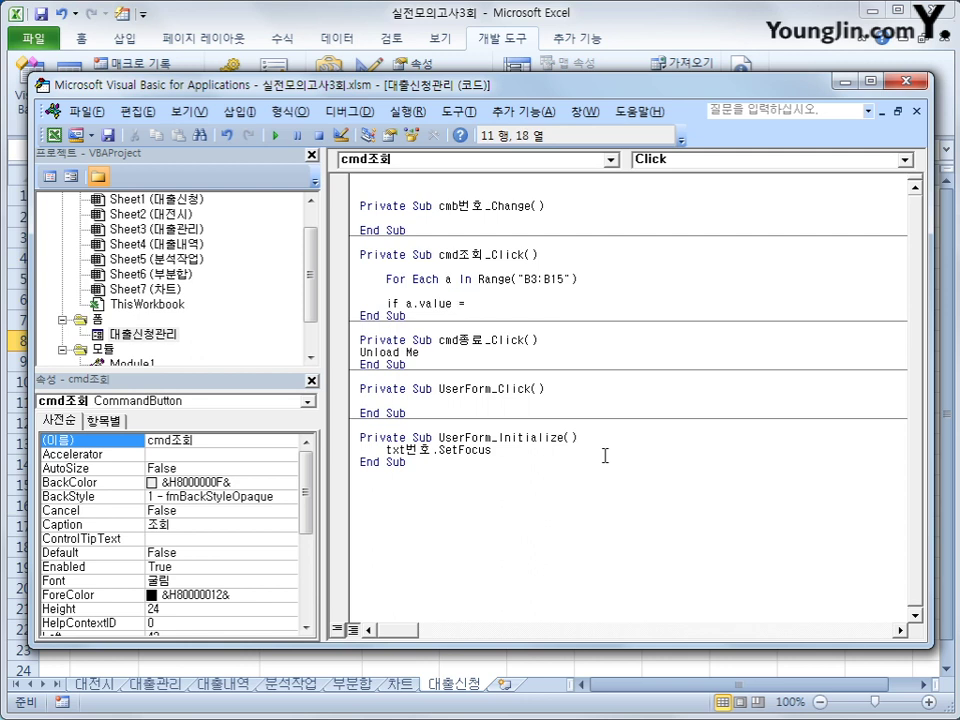
type(" ucase(")
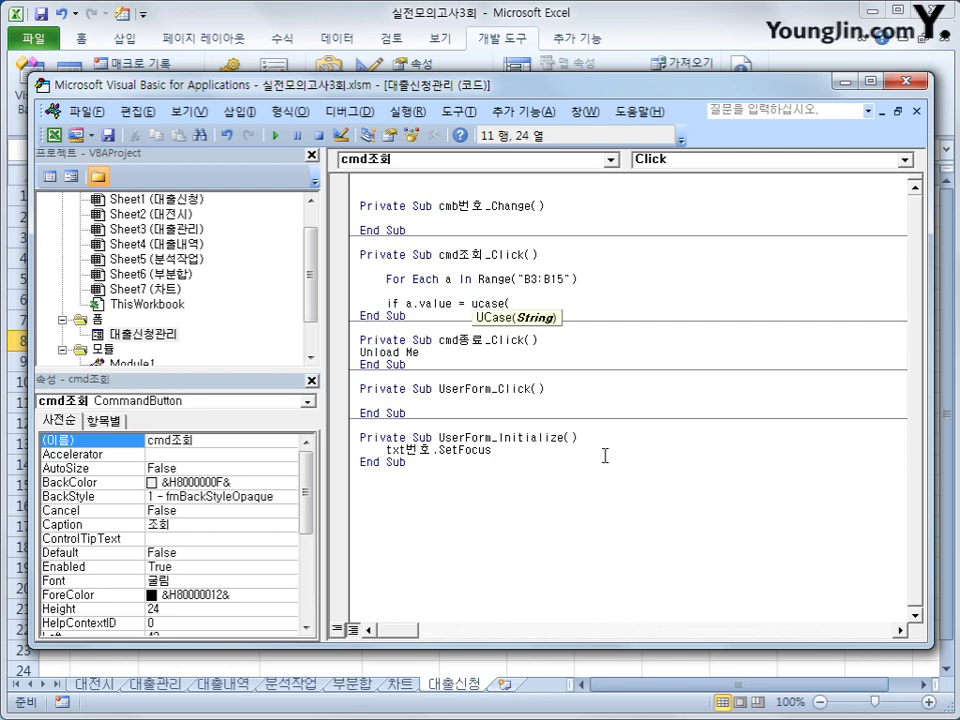
type("txt번호) then")
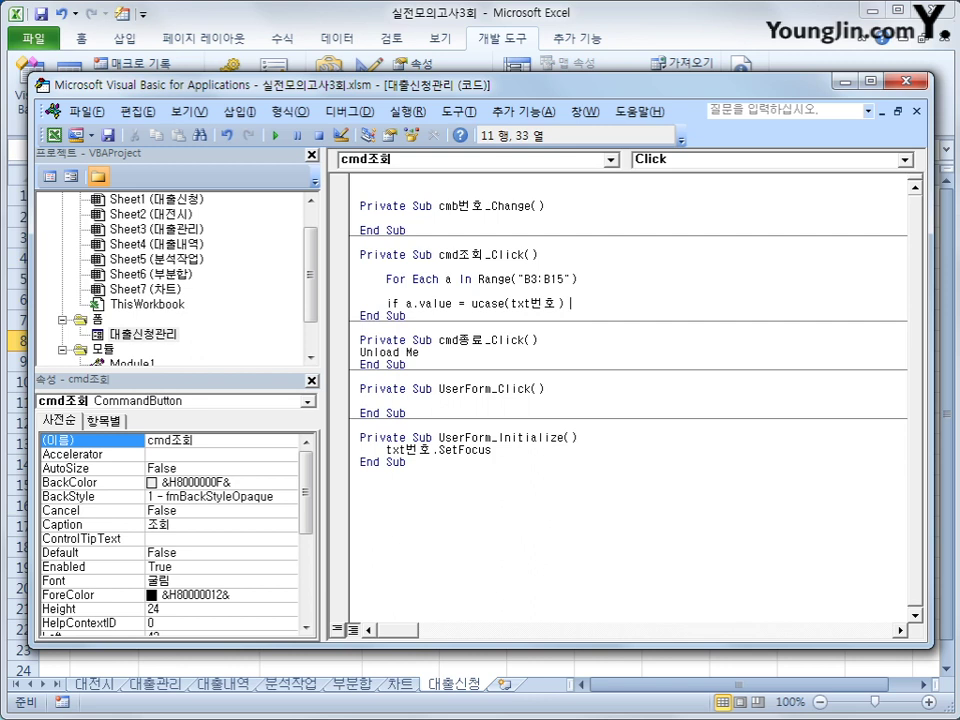
key("Return")
key("Return")
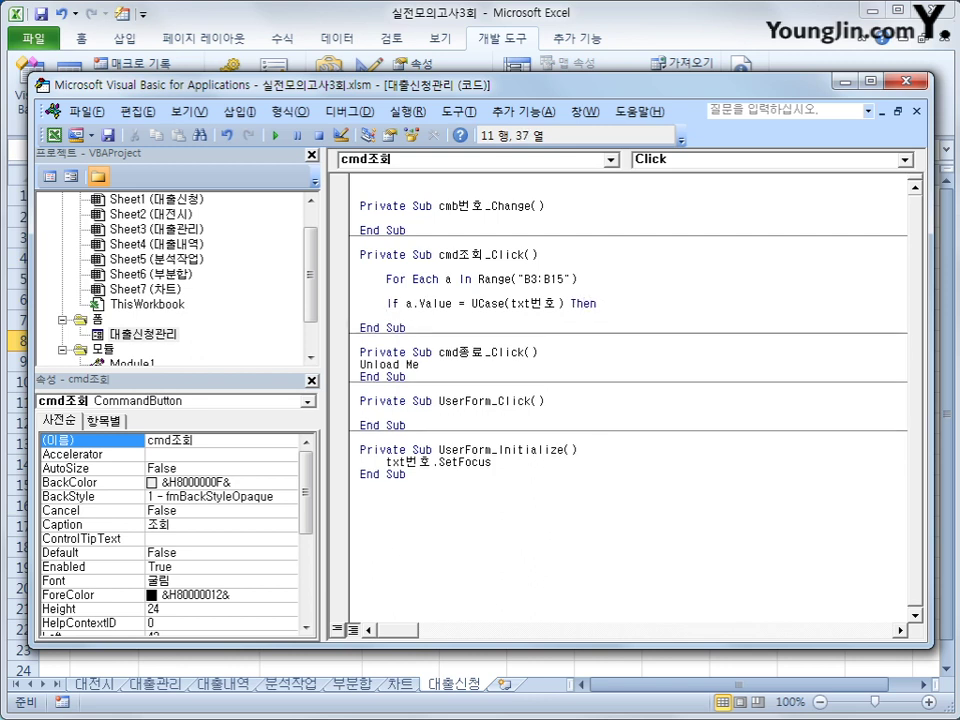
key("Up")
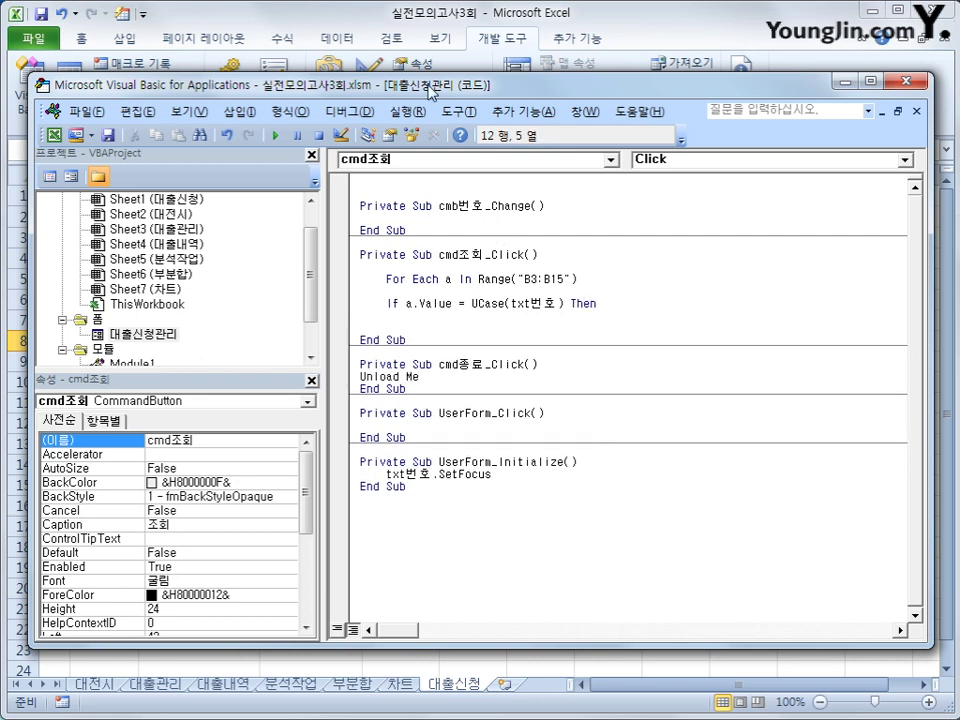
left_click(521, 279)
left_click(447, 279)
left_click_drag(406, 303, 452, 305)
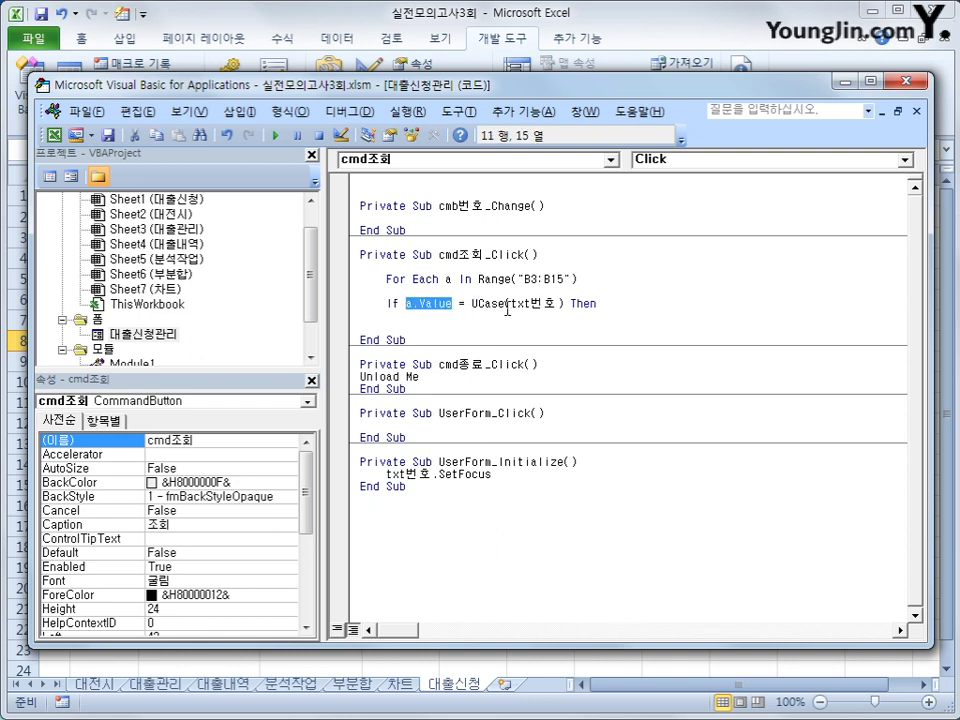
left_click_drag(512, 305, 557, 309)
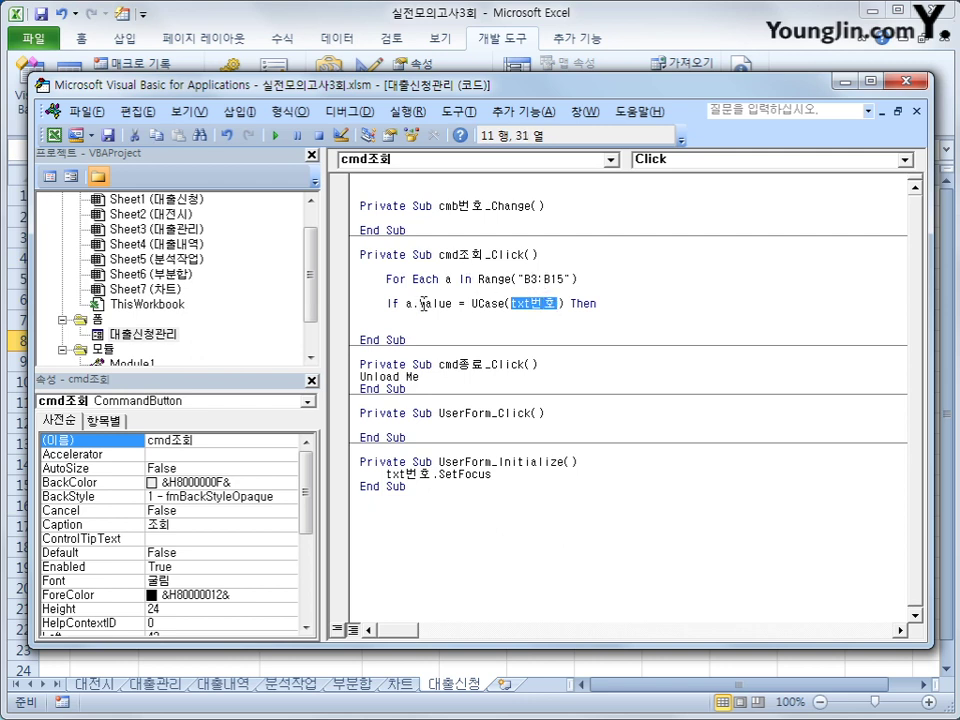
left_click(629, 315)
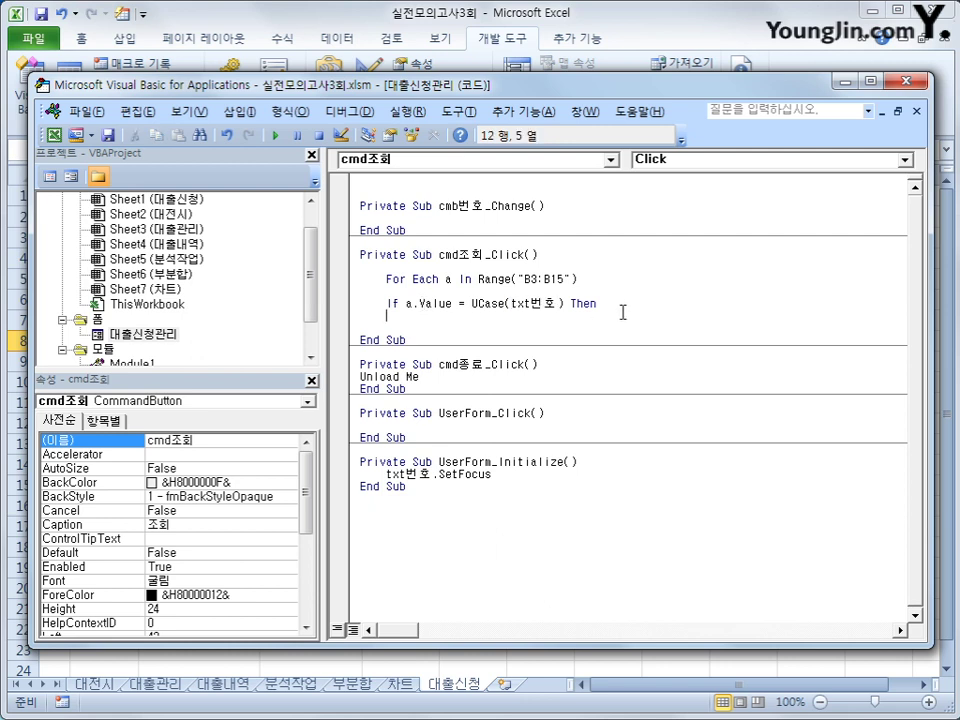
key("Return")
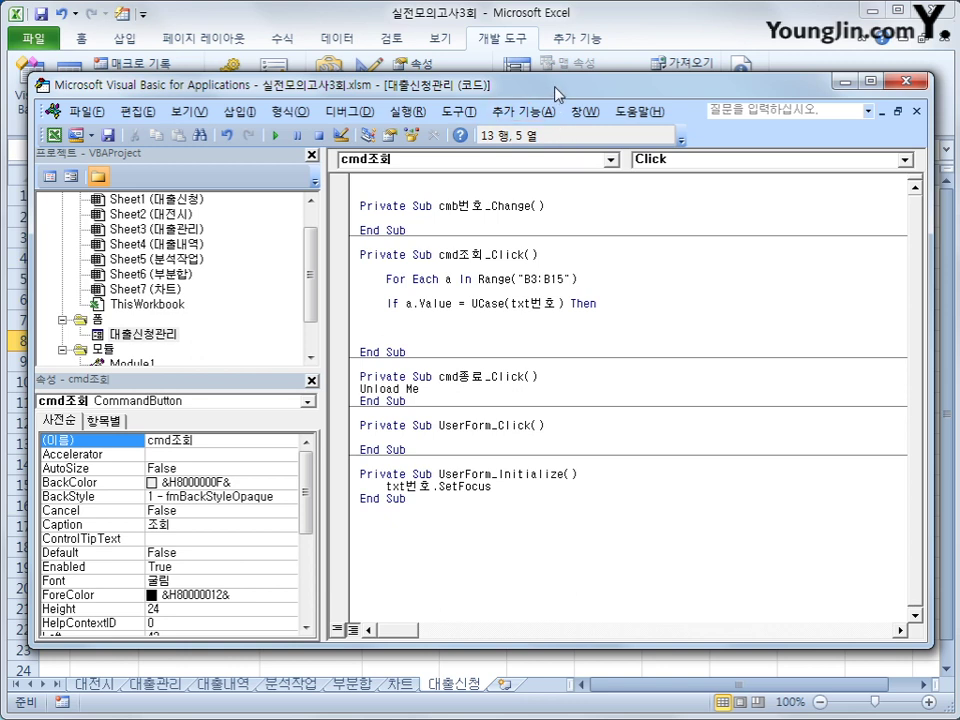
Check the names of the 대출종류, 대출금액 and 대출지점 text boxes on the 대출신청관리 form and return to its code.
left_click(143, 335)
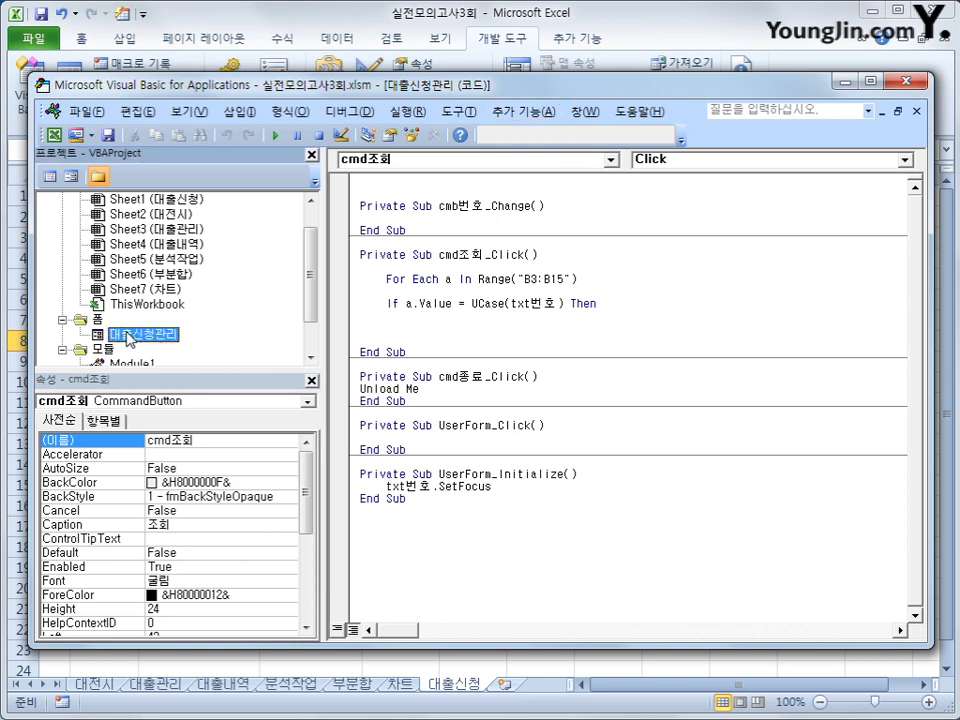
double_click(141, 336)
left_click(505, 294)
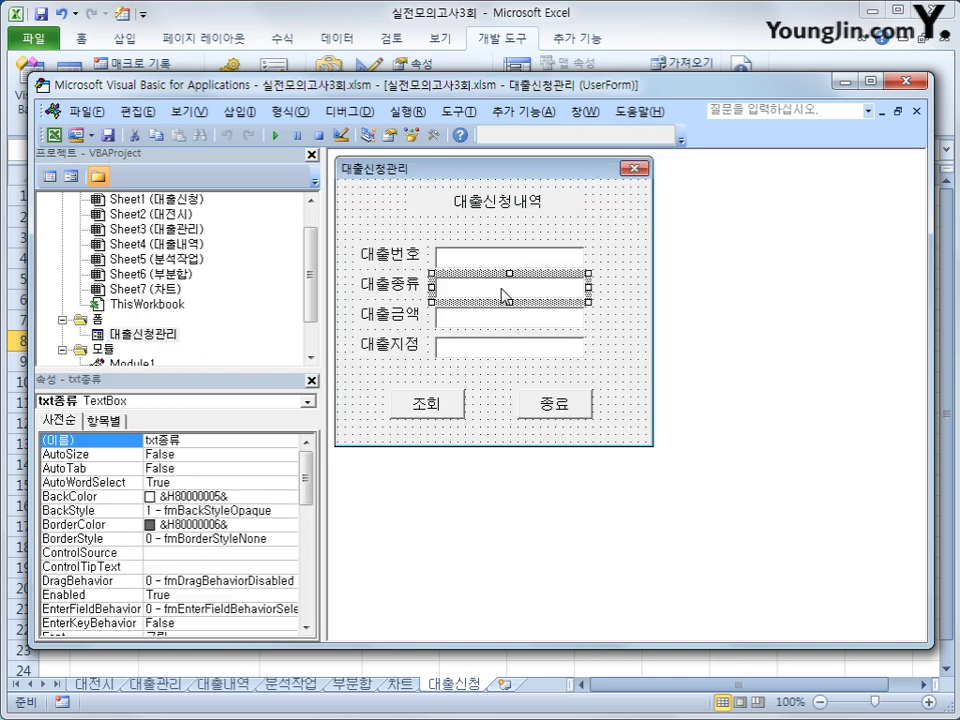
double_click(489, 320)
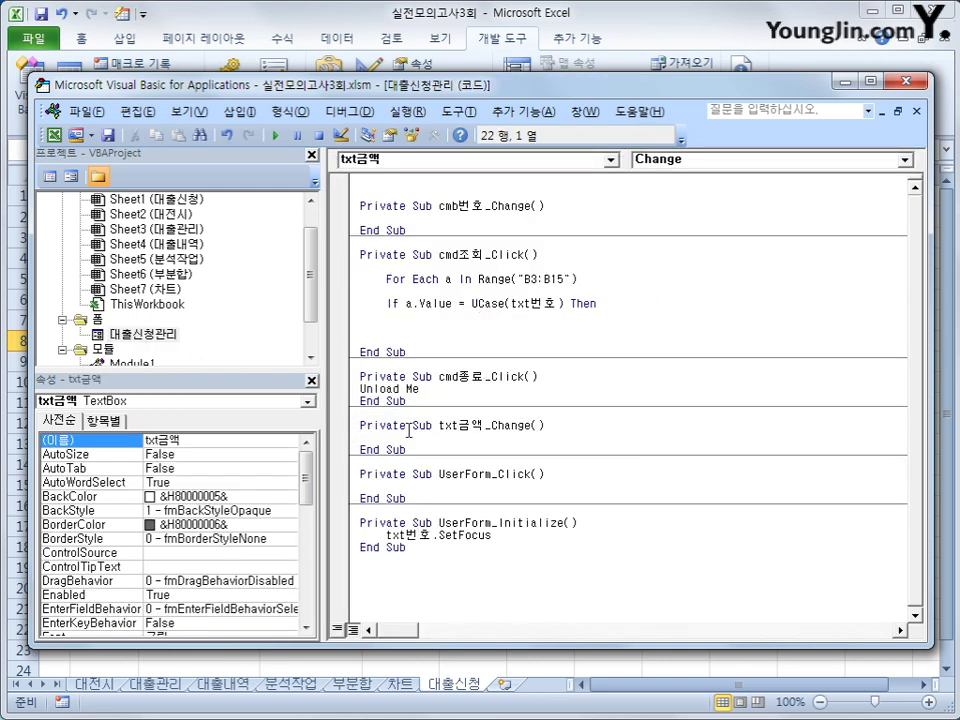
double_click(141, 334)
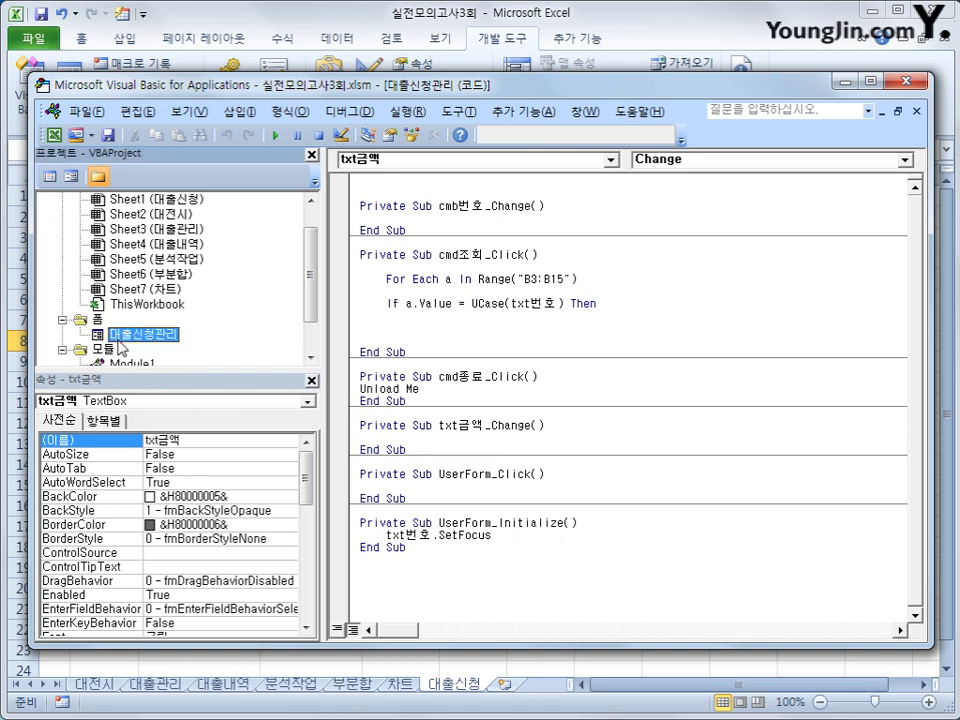
left_click(514, 347)
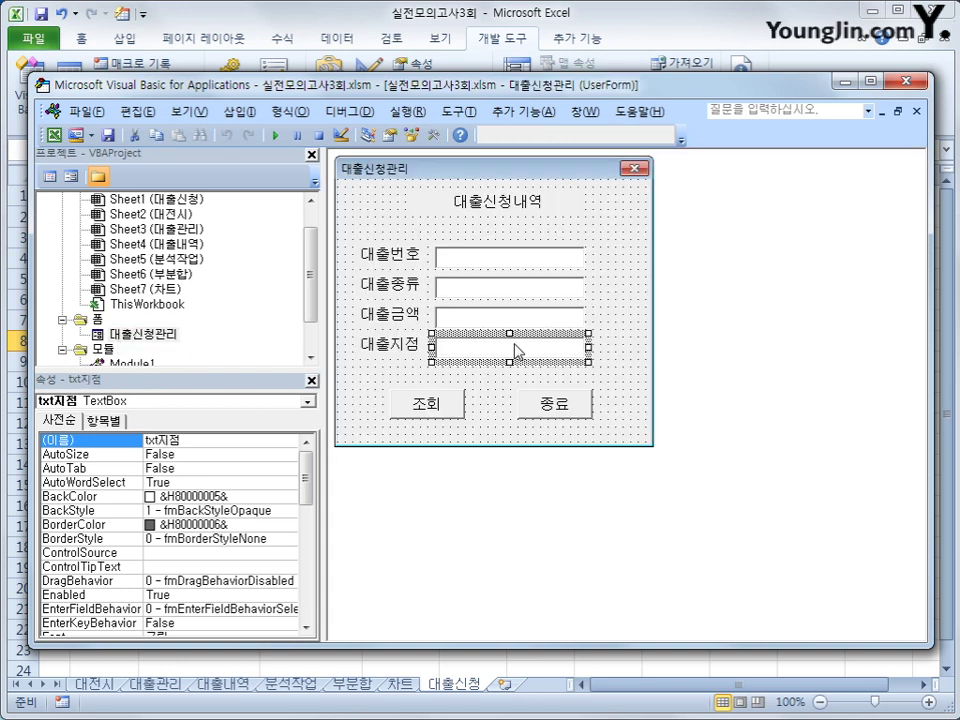
left_click(49, 176)
List the text boxes txt종류, txt금액 and txt지점 on separate indented lines below the If statement.
left_click(416, 318)
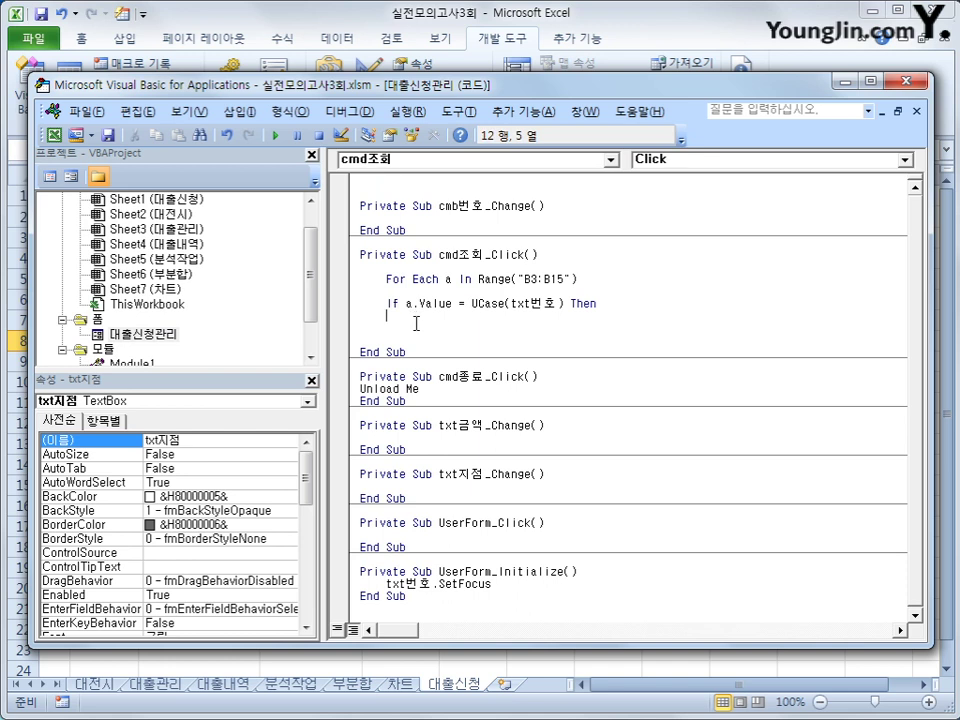
key("Return")
key("Tab")
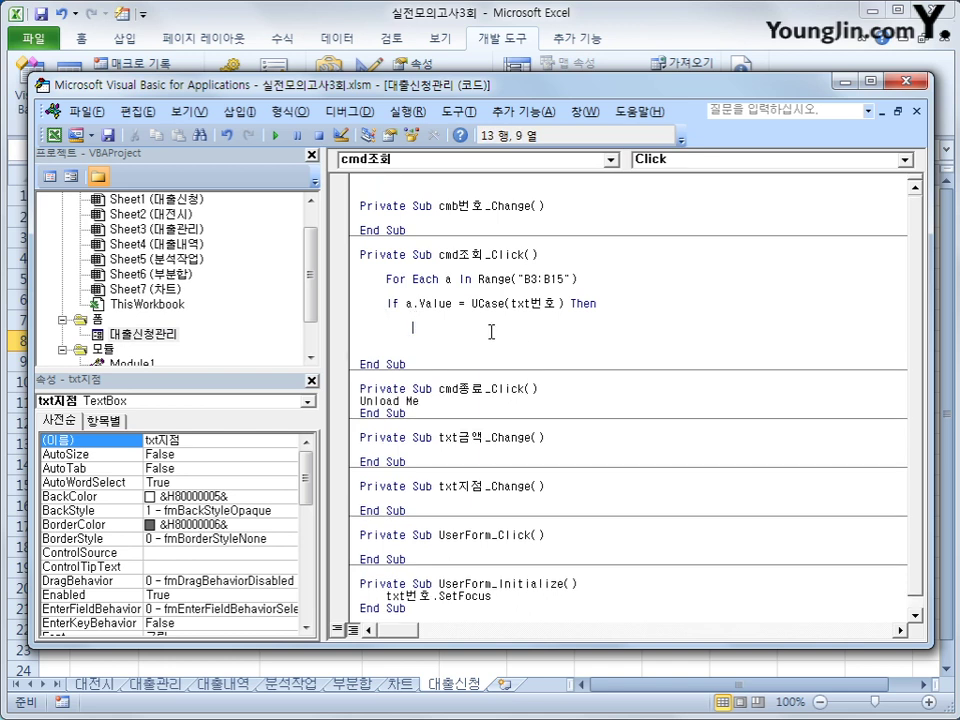
type("txt종류")
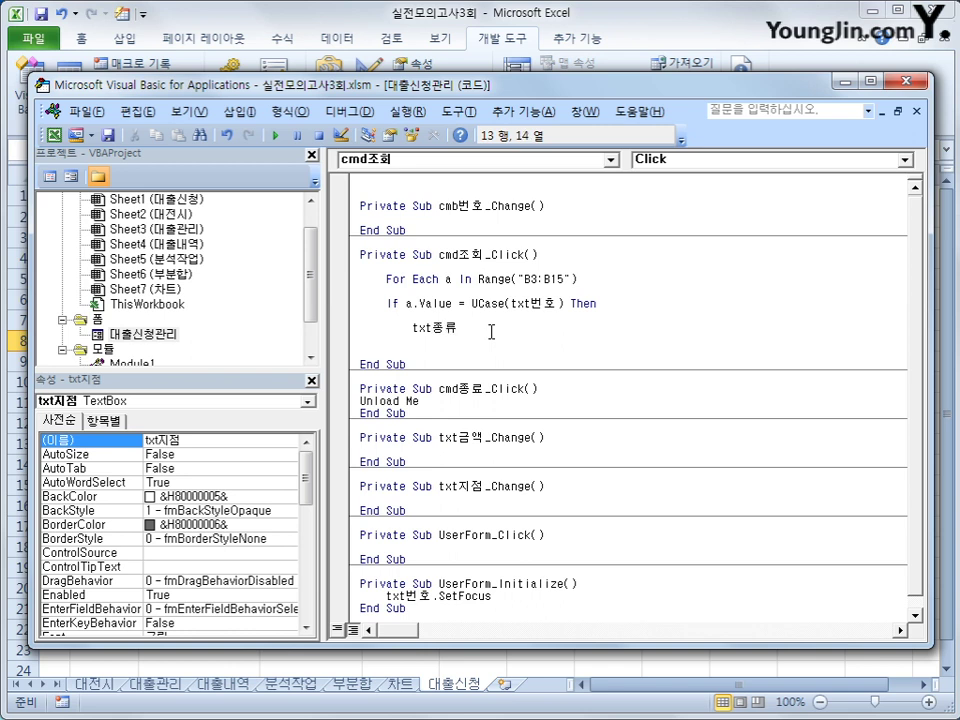
key("Return")
type("ㅅㅌ")
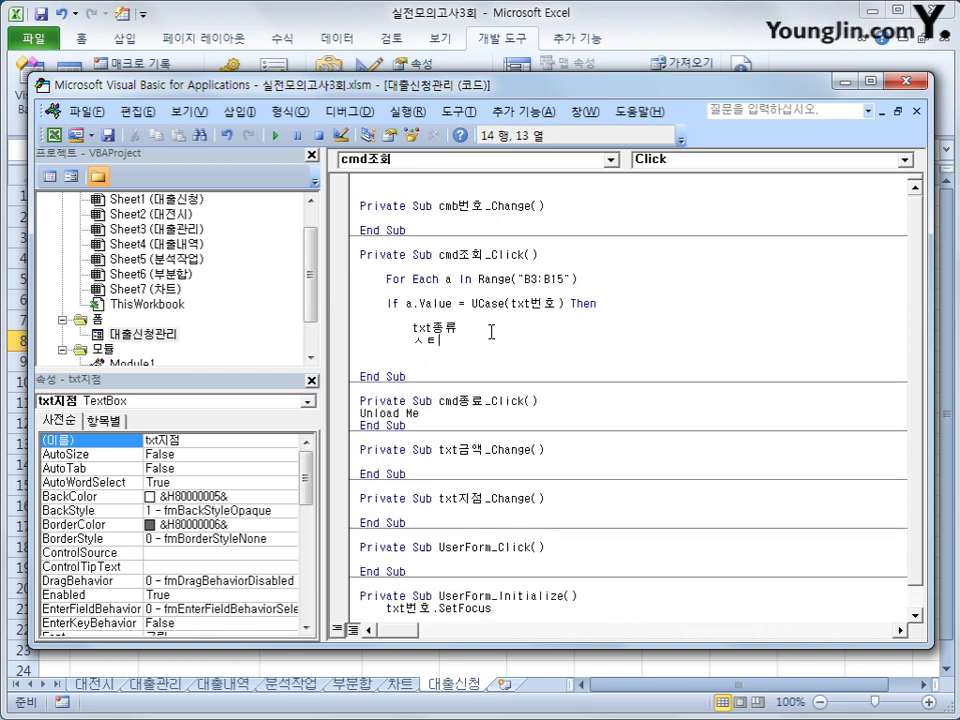
key("BackSpace")
key("Hangul")
type("txt지점")
key("BackSpace")
key("BackSpace")
type("금액")
key("Return")
key("Tab")
type("txt지점")
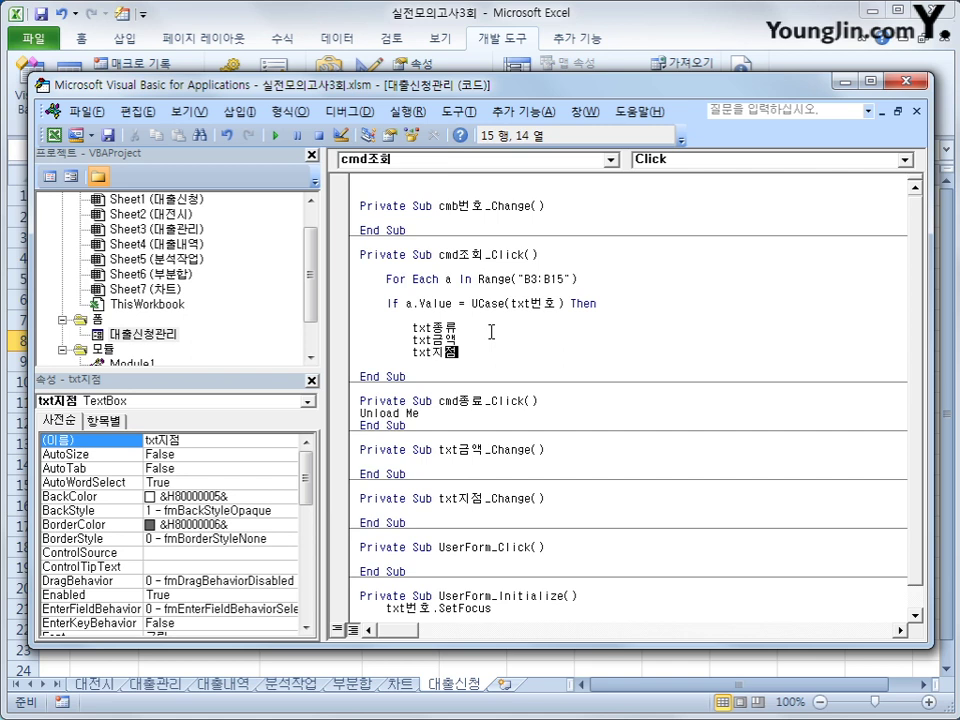
Begin the assignment on the txt종류 line with = cells(, leaving its arguments unfilled.
key("Up")
key("Up")
type("= cells(")
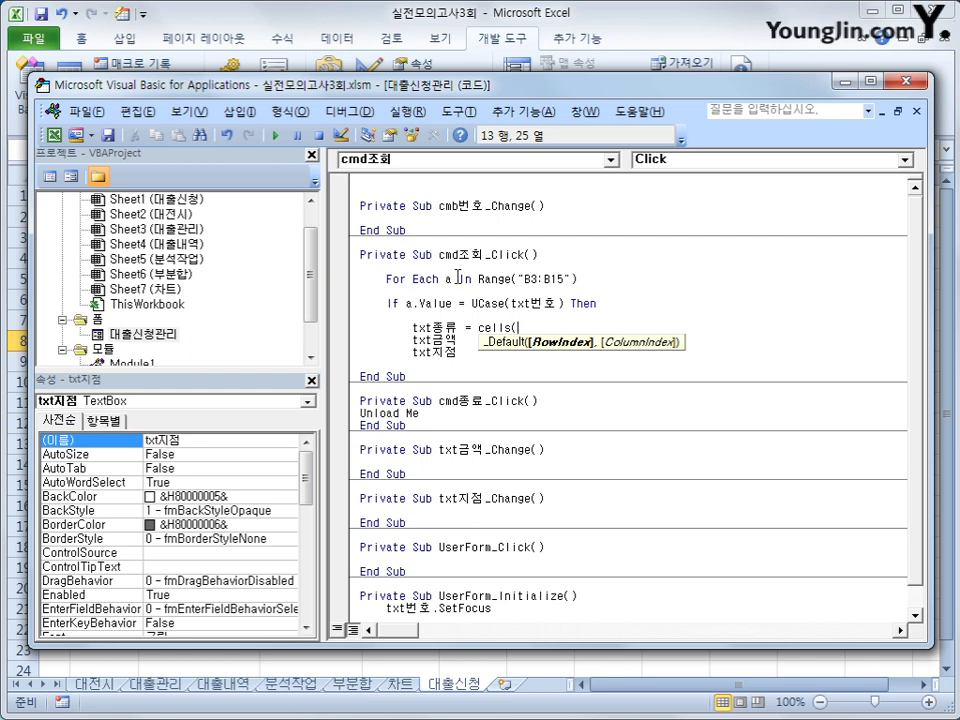
left_click(460, 377)
left_click(457, 414)
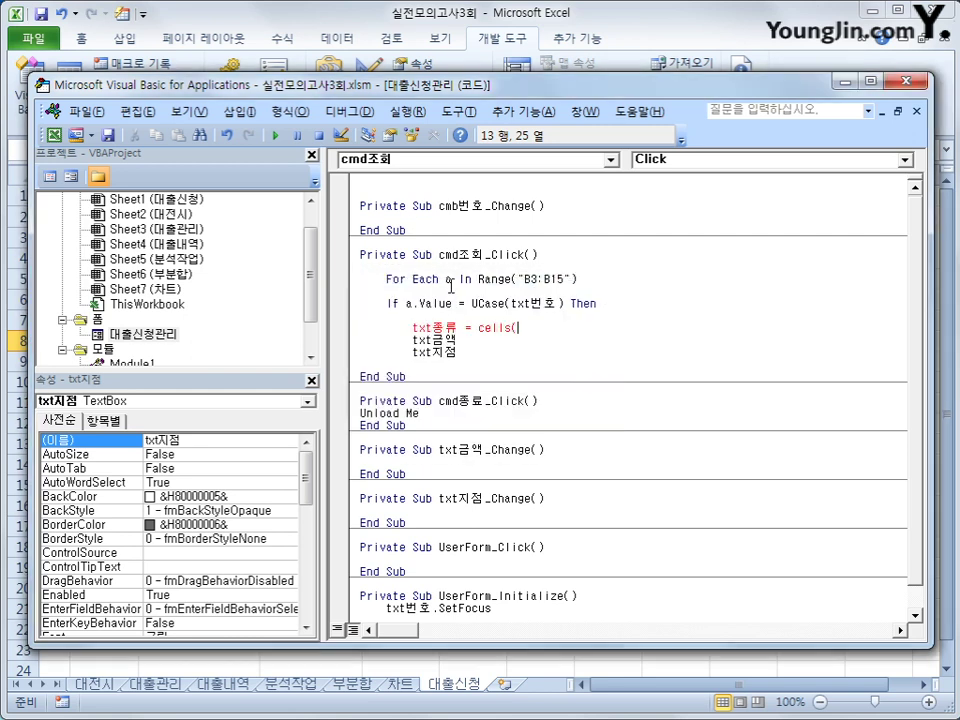
Add the row counter iRow = 2 above the For Each line, checking the table's header row on the 대출신청 sheet.
key("Return")
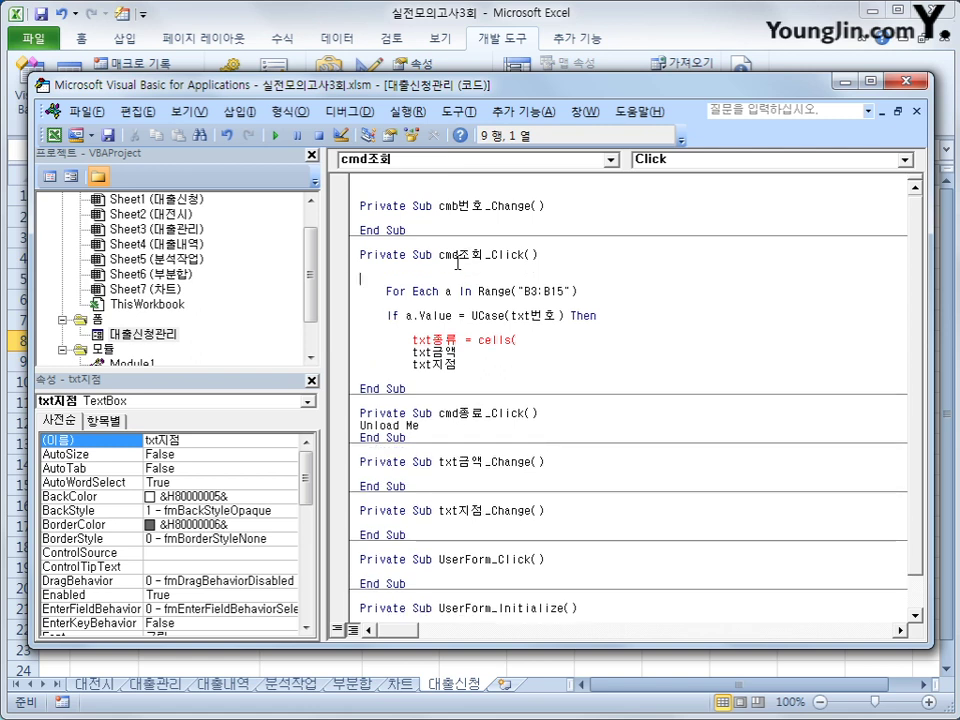
key("Return")
type("i")
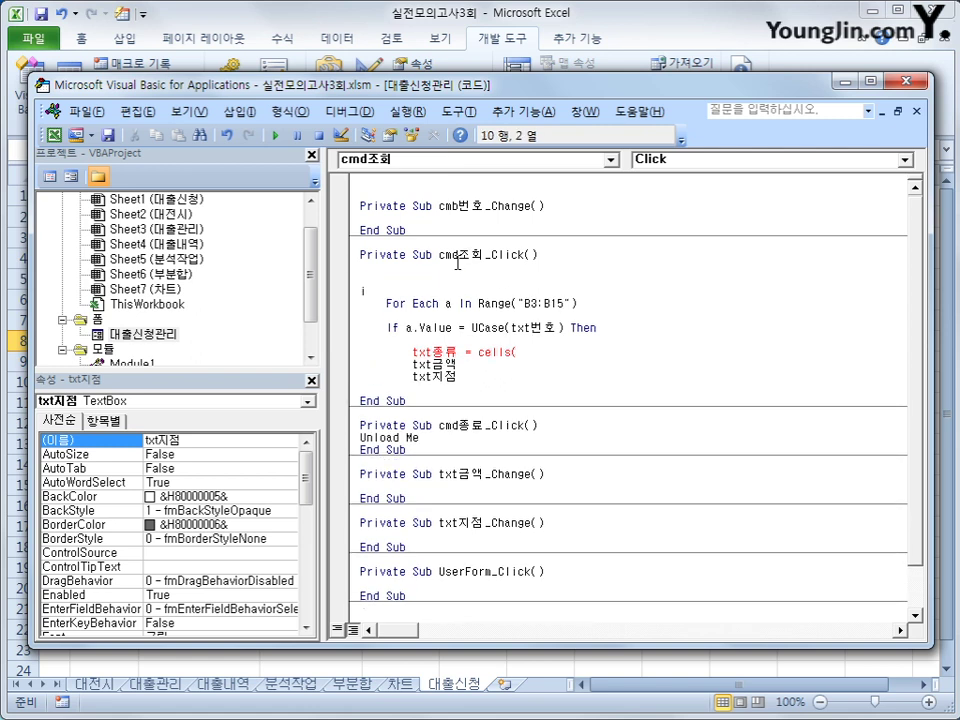
type("Row =")
left_click(343, 27)
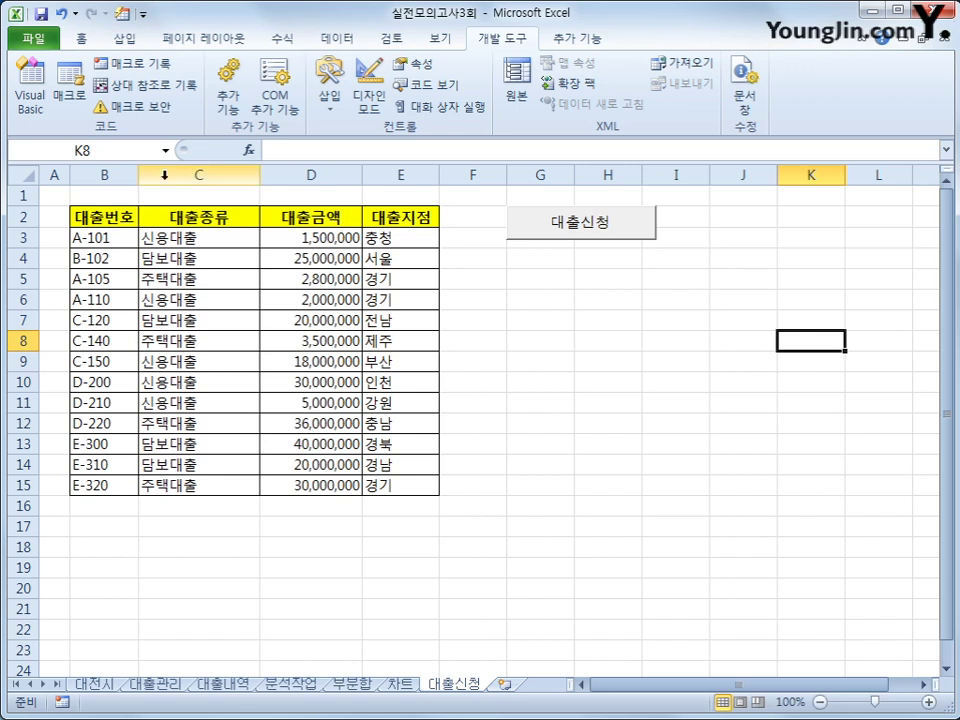
left_click(107, 215)
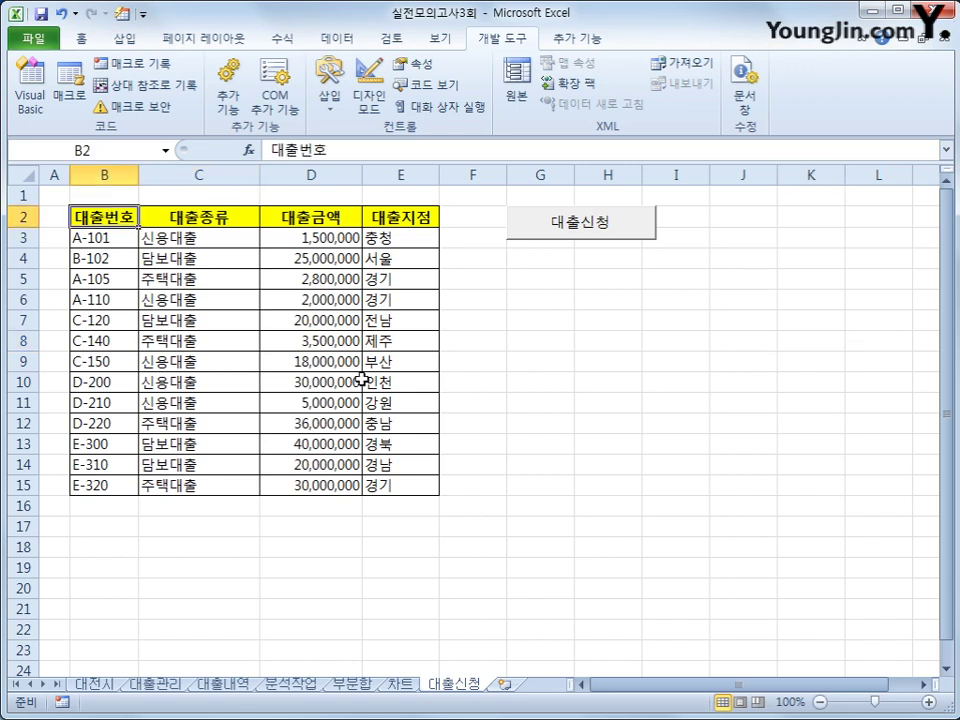
left_click(31, 97)
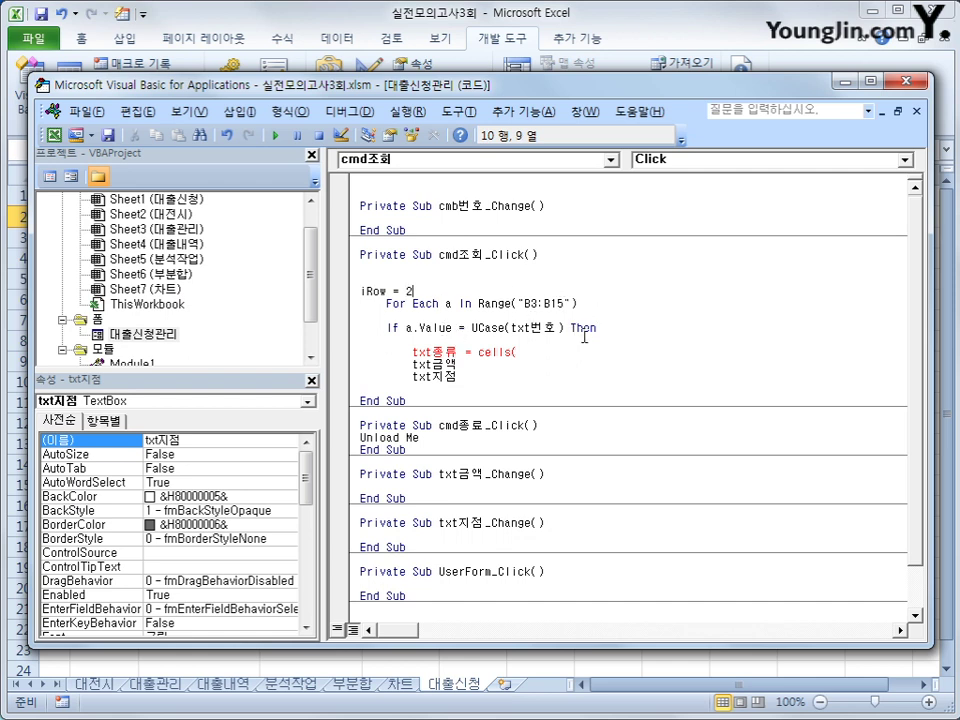
key("Return")
Add the increment iRow = iRow + 1 inside the For Each loop, above the If statement, followed by a blank line.
key("Down")
key("Down")
key("Return")
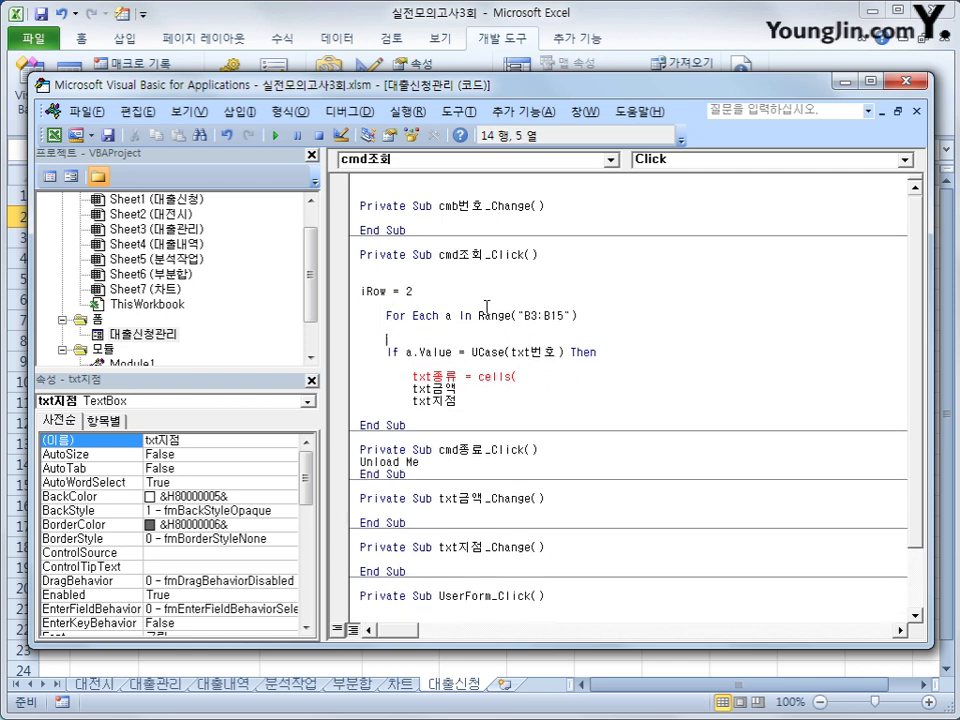
type("iRow =")
type(" id")
key("BackSpace")
type("Row +1")
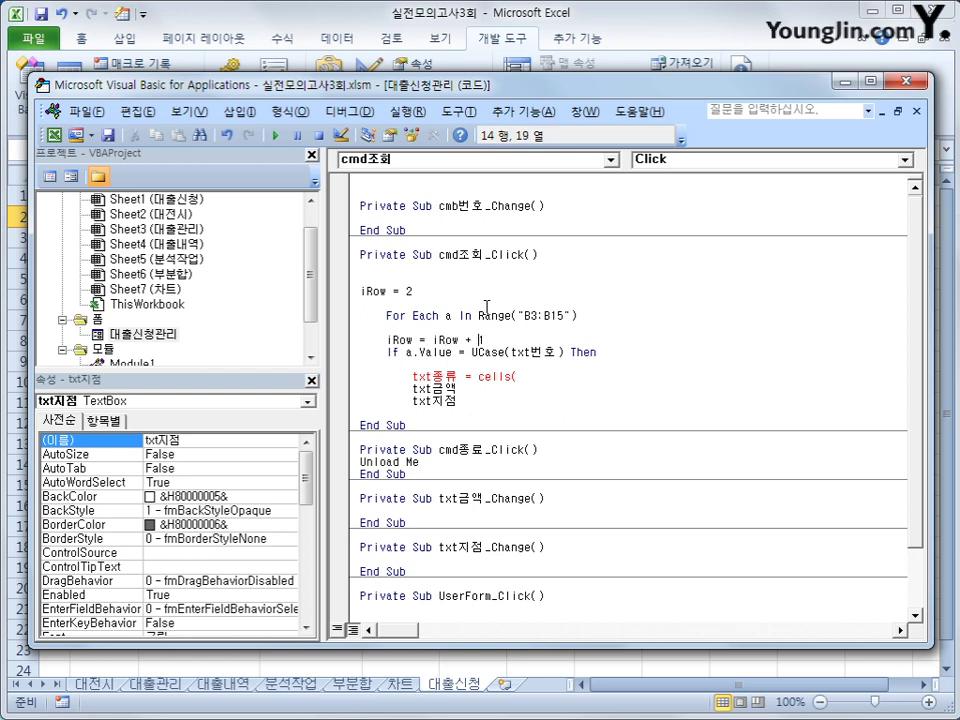
key("Return")
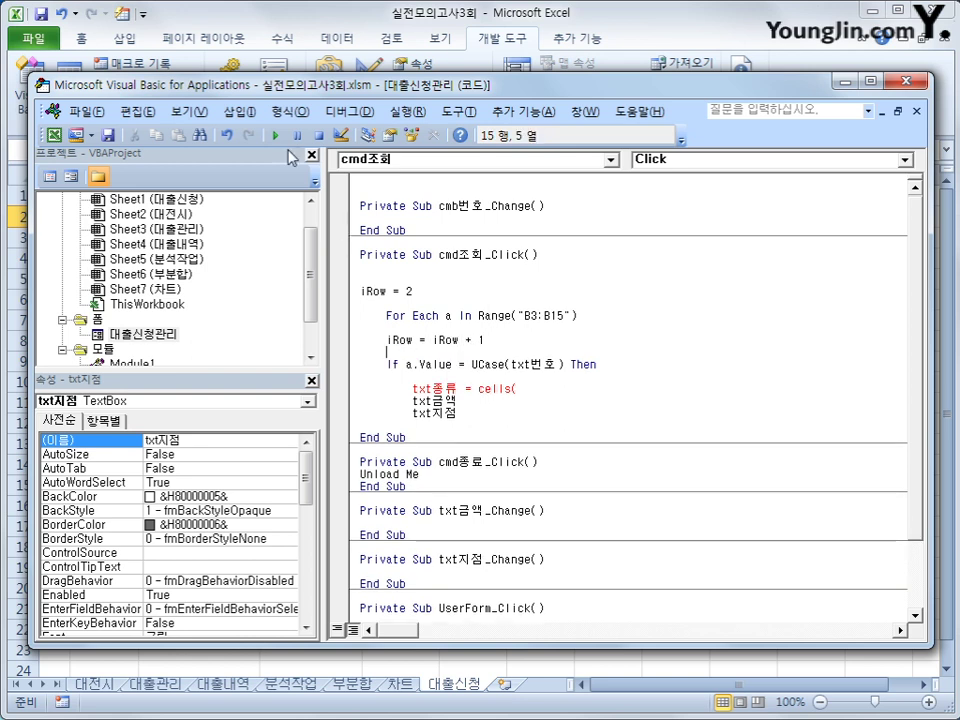
Compare the row counter with the worksheet's loan table and complete the assignment as txt종류 = Cells(iRow, 3).
left_click(283, 21)
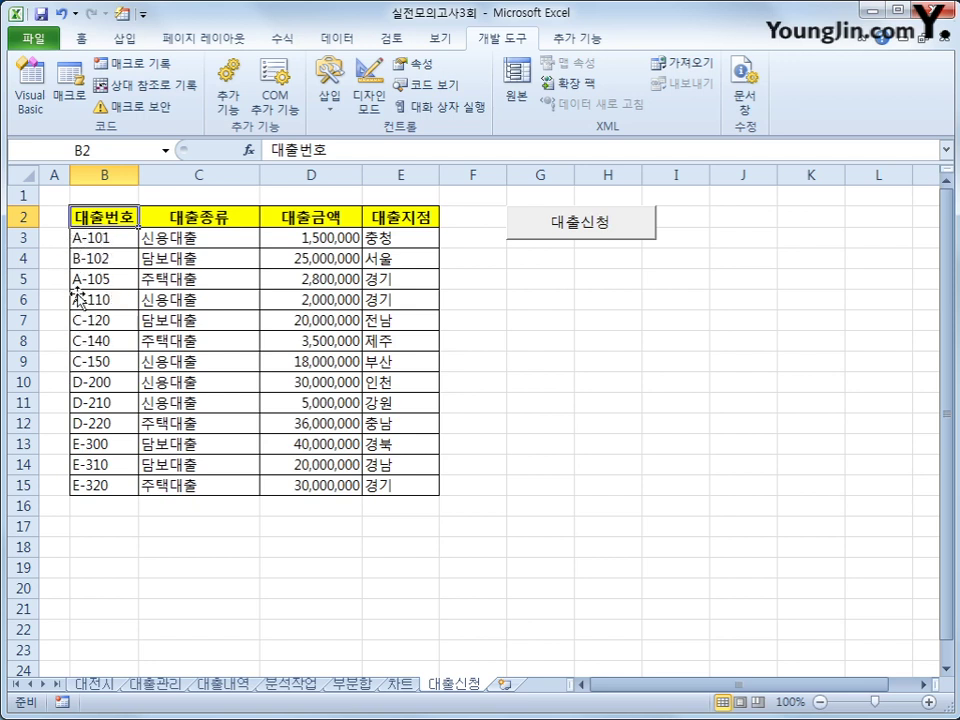
left_click(37, 113)
left_click(494, 342)
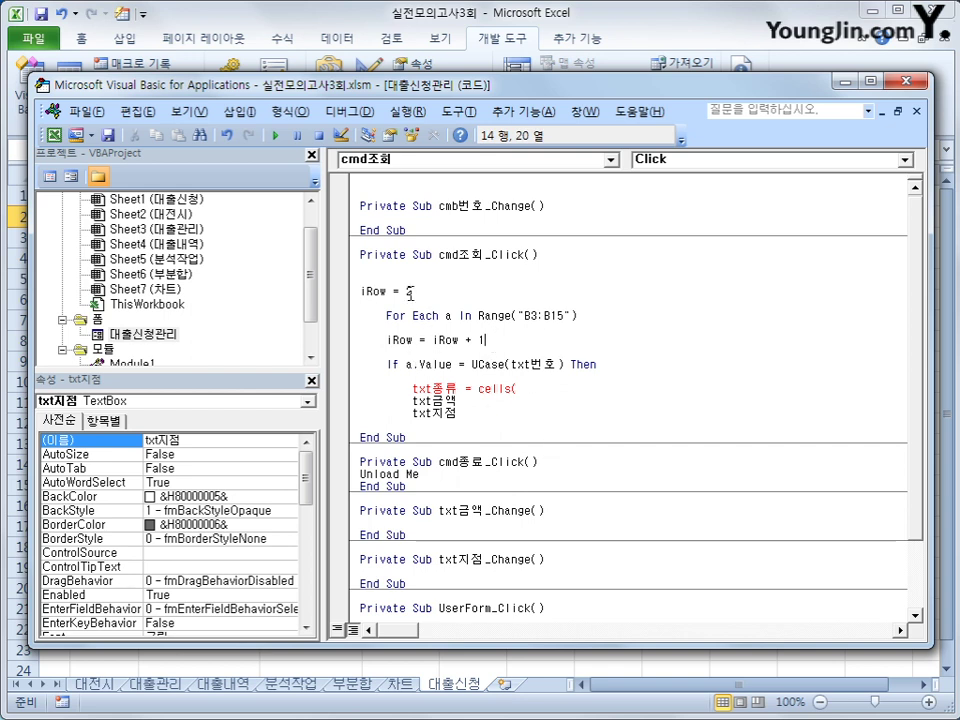
left_click_drag(484, 340, 386, 343)
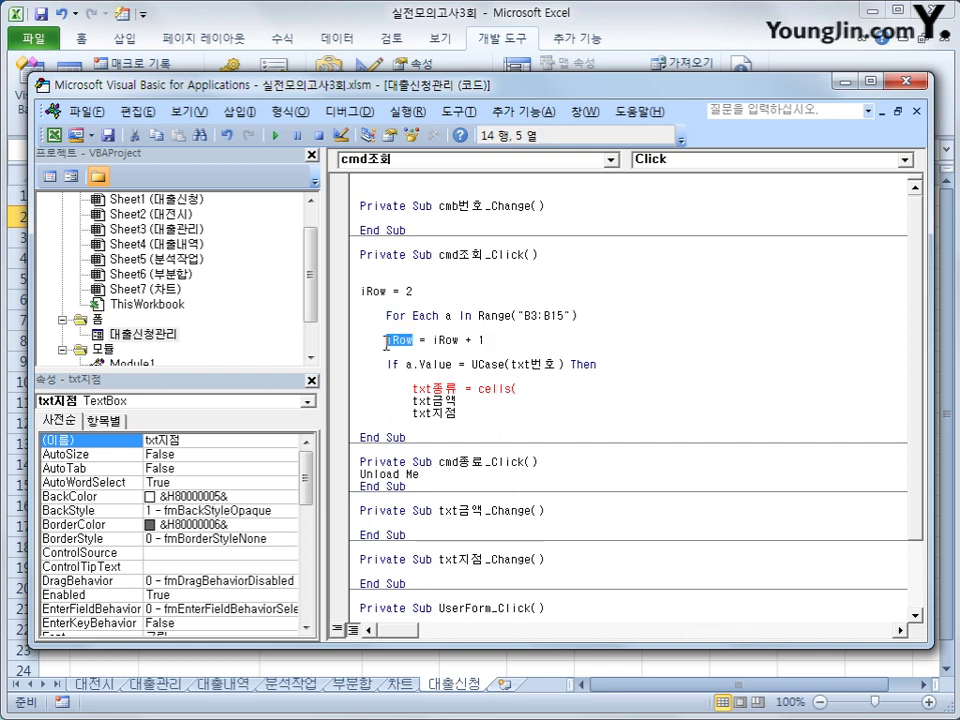
left_click(548, 390)
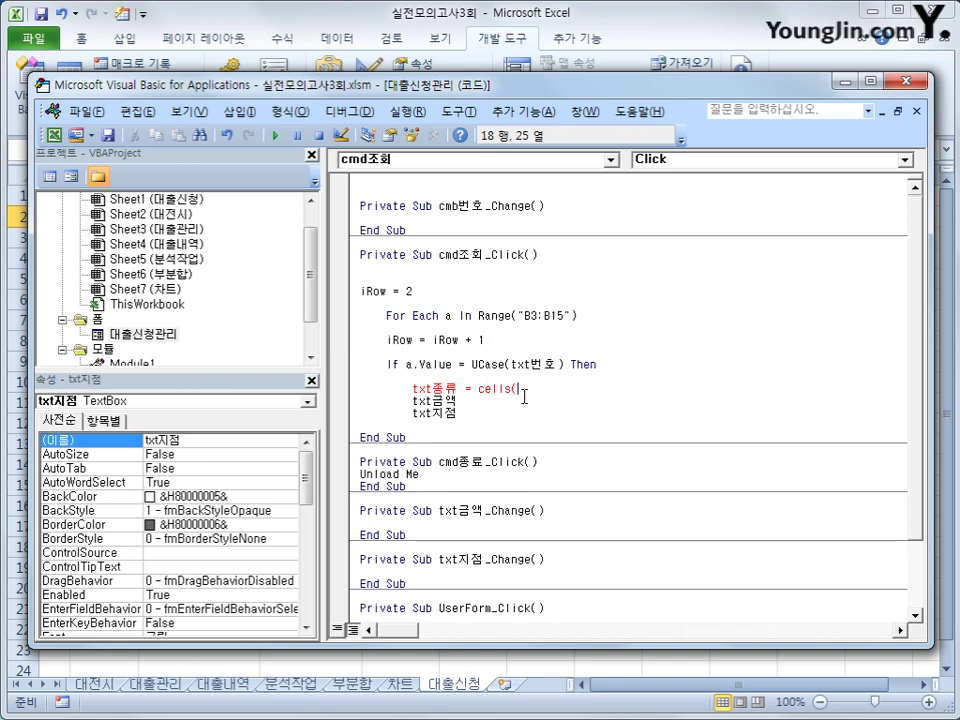
type("iRow, 3")
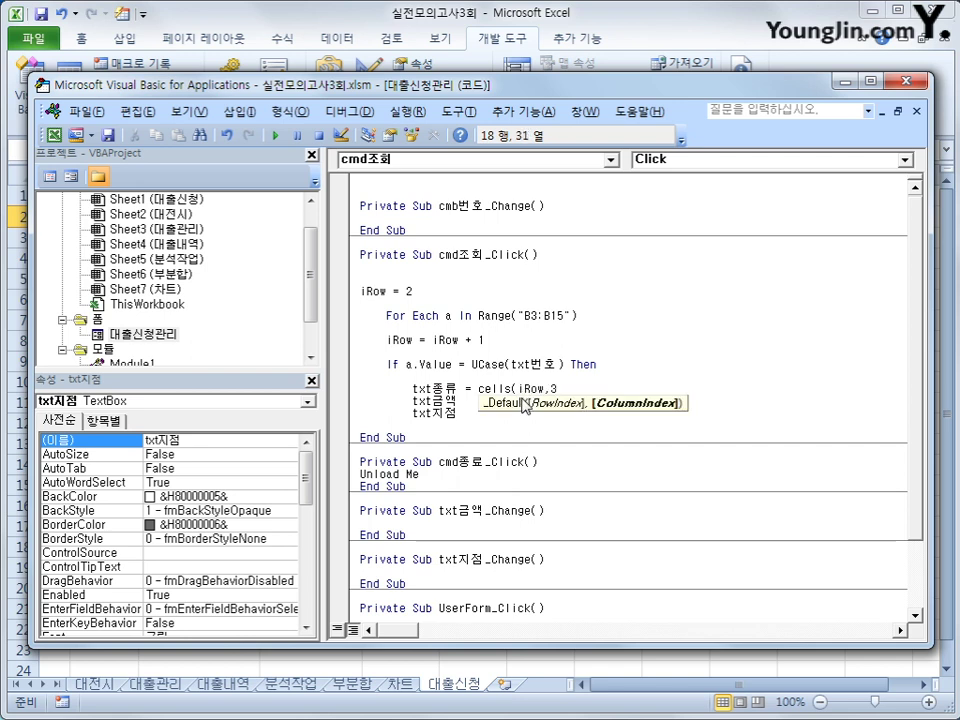
type(")")
key("Down")
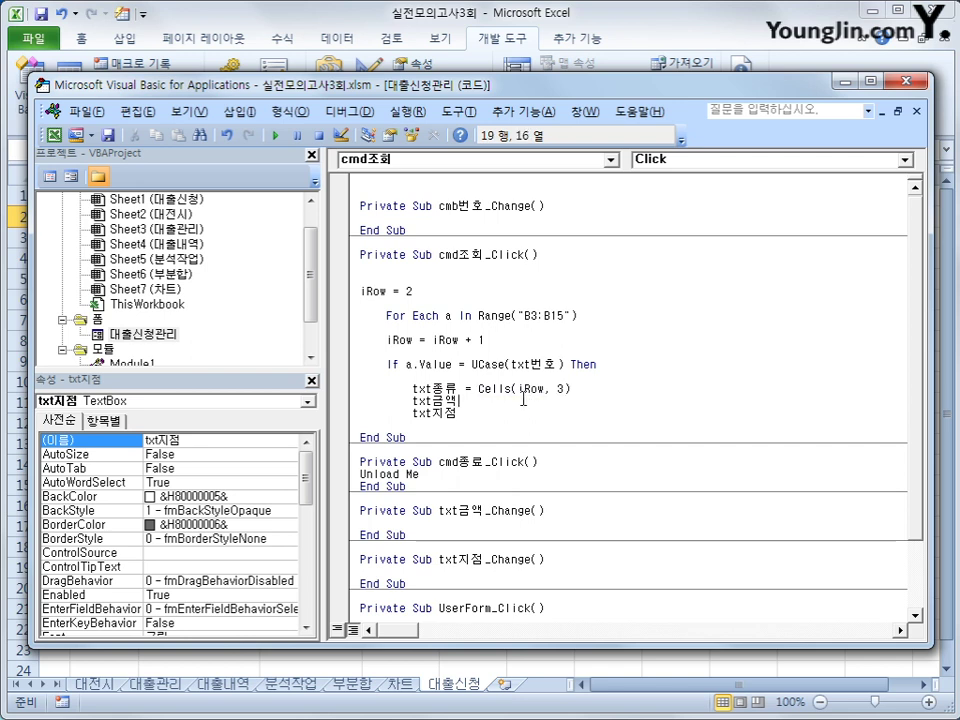
Copy the assignment from the txt종류 line to the txt금액 line and set its column to 4.
type("=")
key("Up")
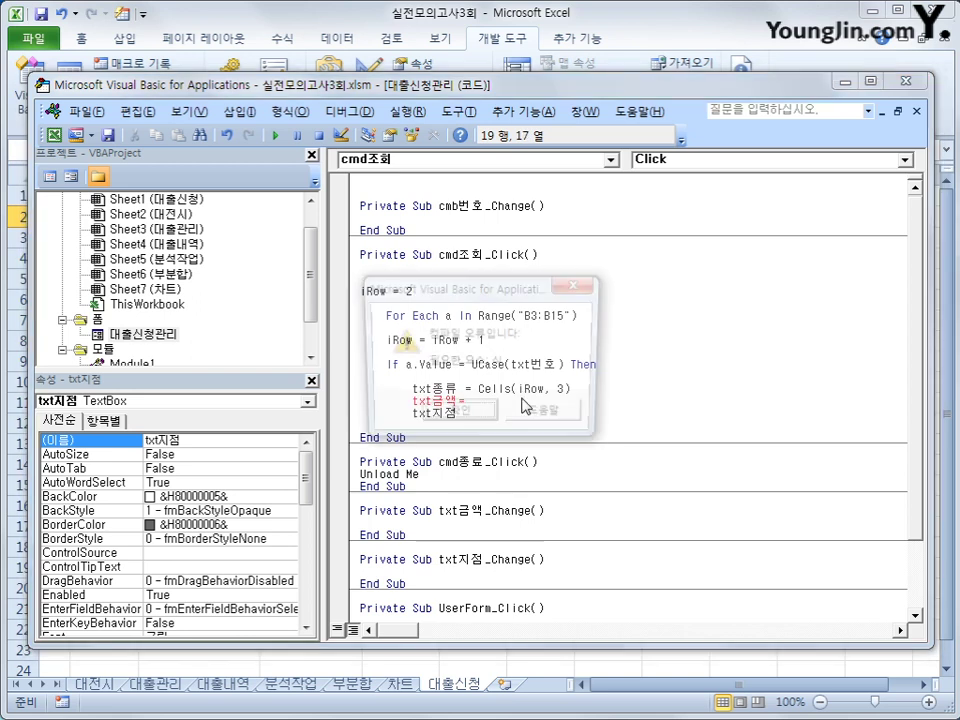
key("Return")
key("shift+End")
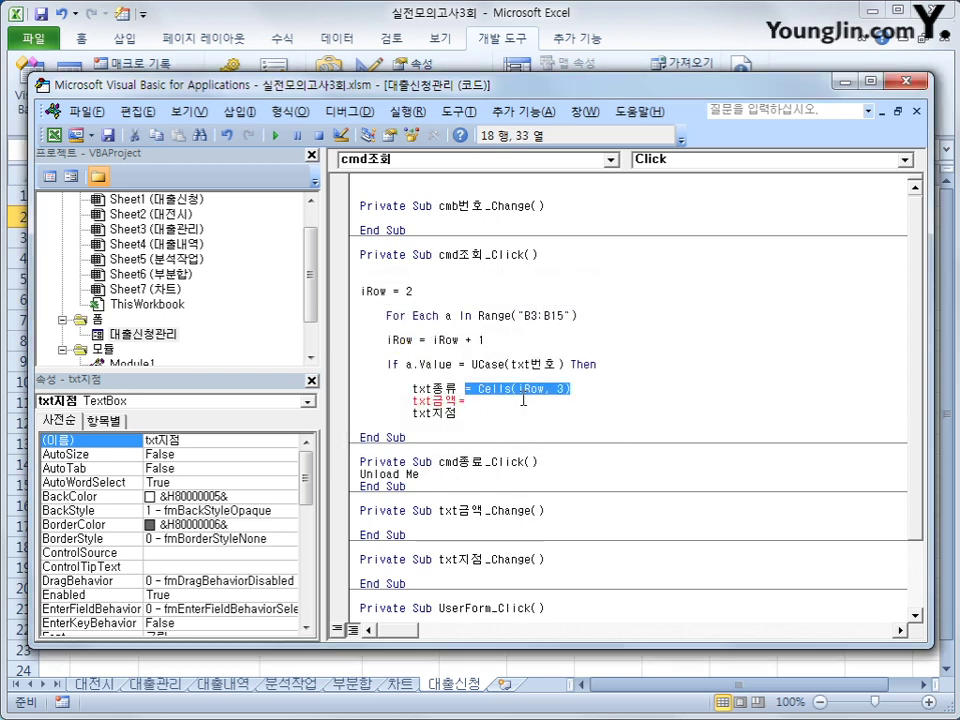
key("ctrl+c")
key("Down")
key("BackSpace")
key("ctrl+v")
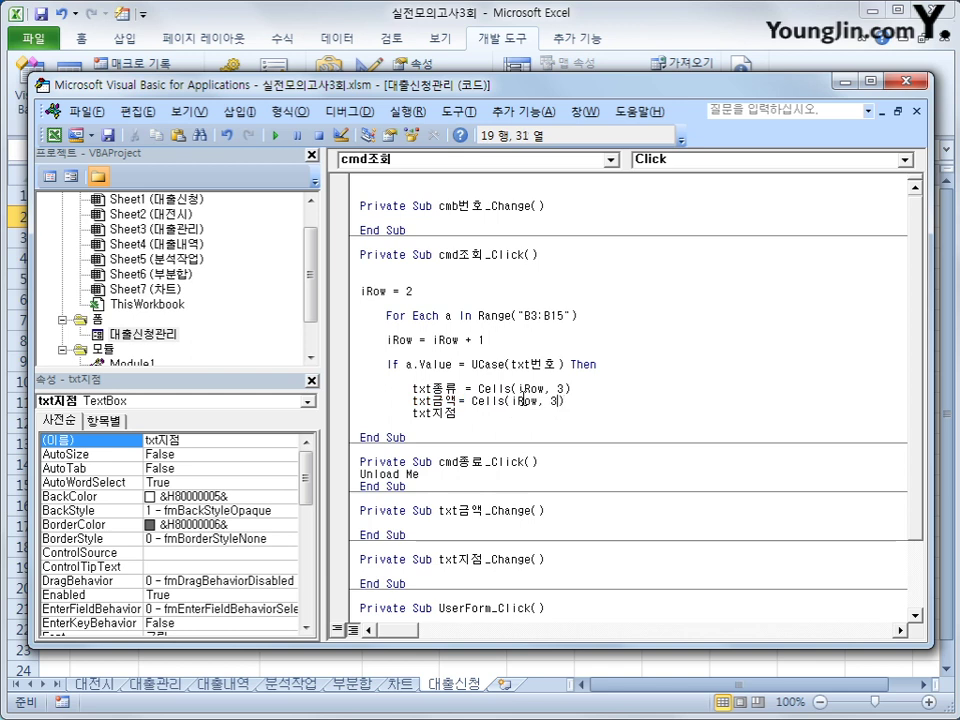
key("Left")
key("BackSpace")
type("4")
key("Down")
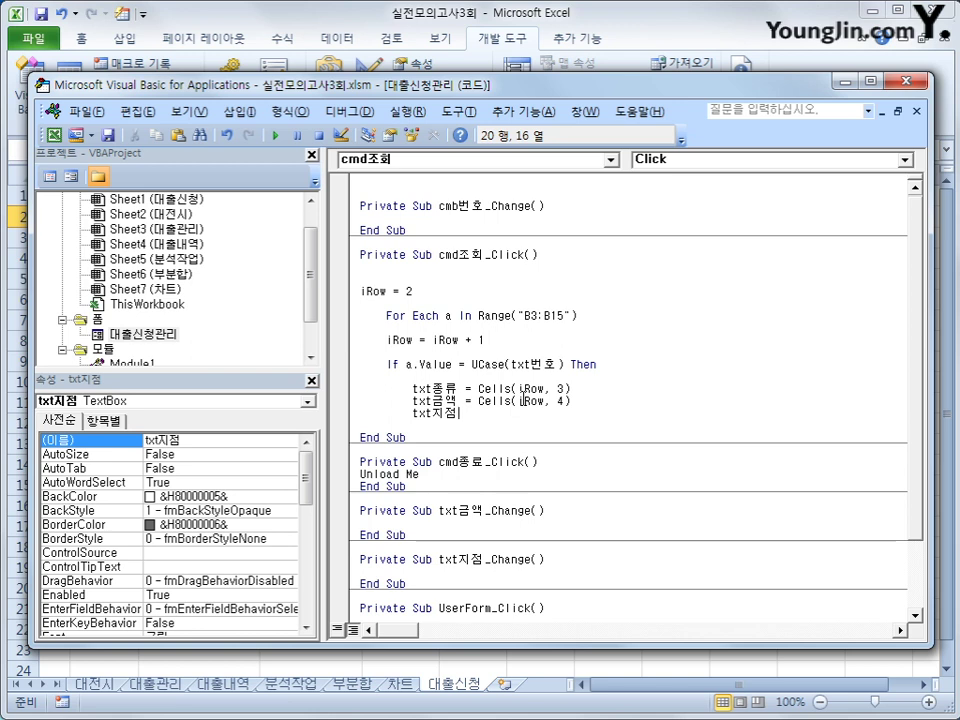
Paste the same Cells assignment on the txt지점 line and set its column to 5.
key("ctrl+v")
key("Left")
type("5")
key("Delete")
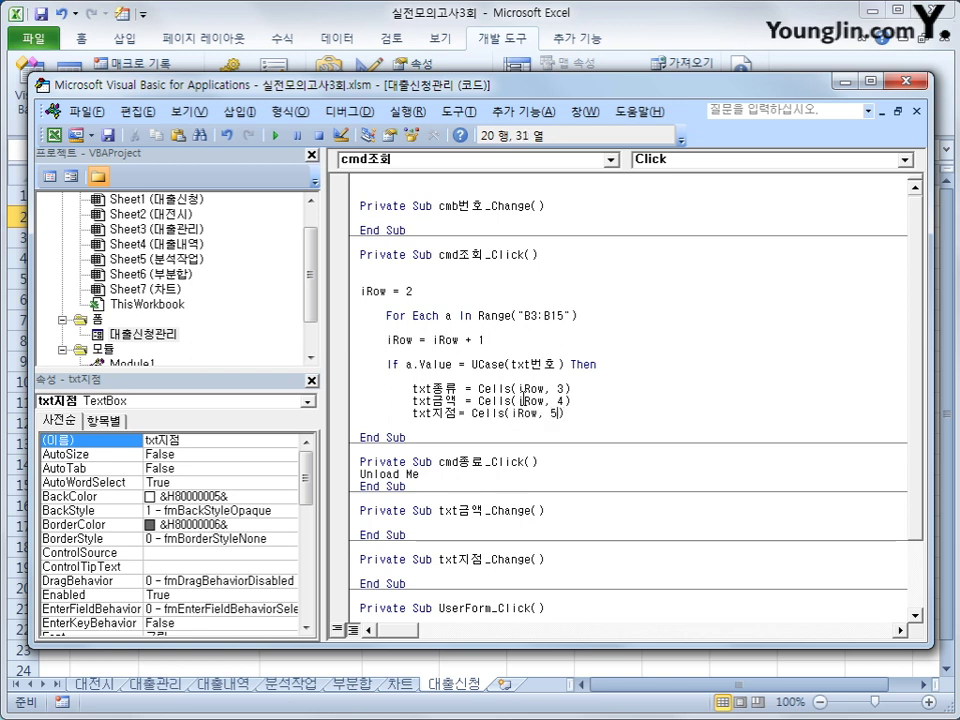
key("Down")
key("Up")
key("End")
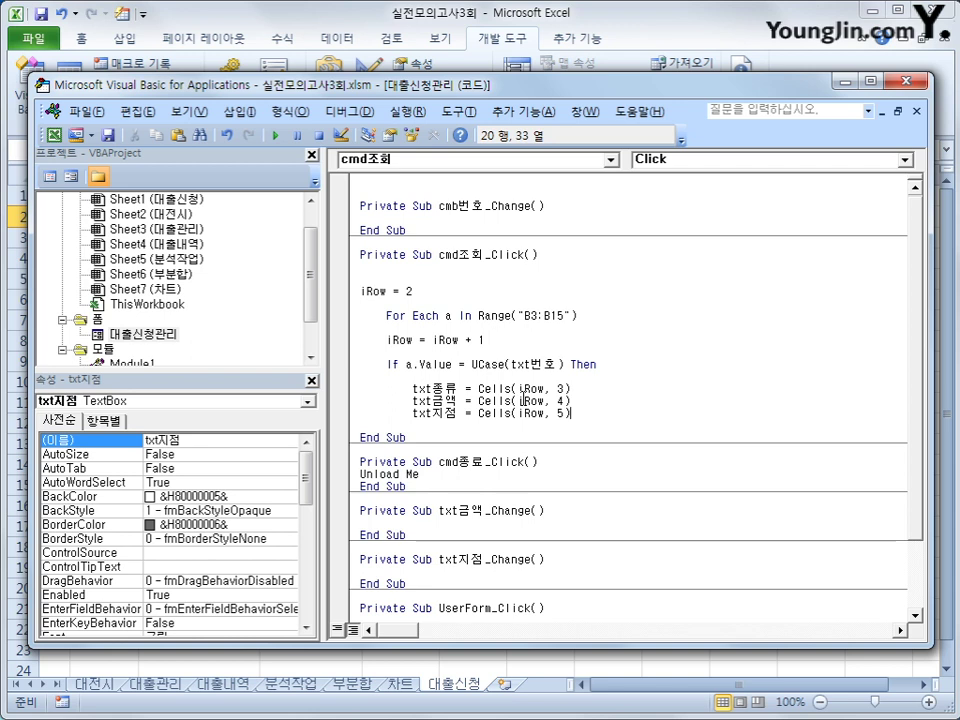
Add Exit For below the three text box assignments, aligned with the If statement.
key("Return")
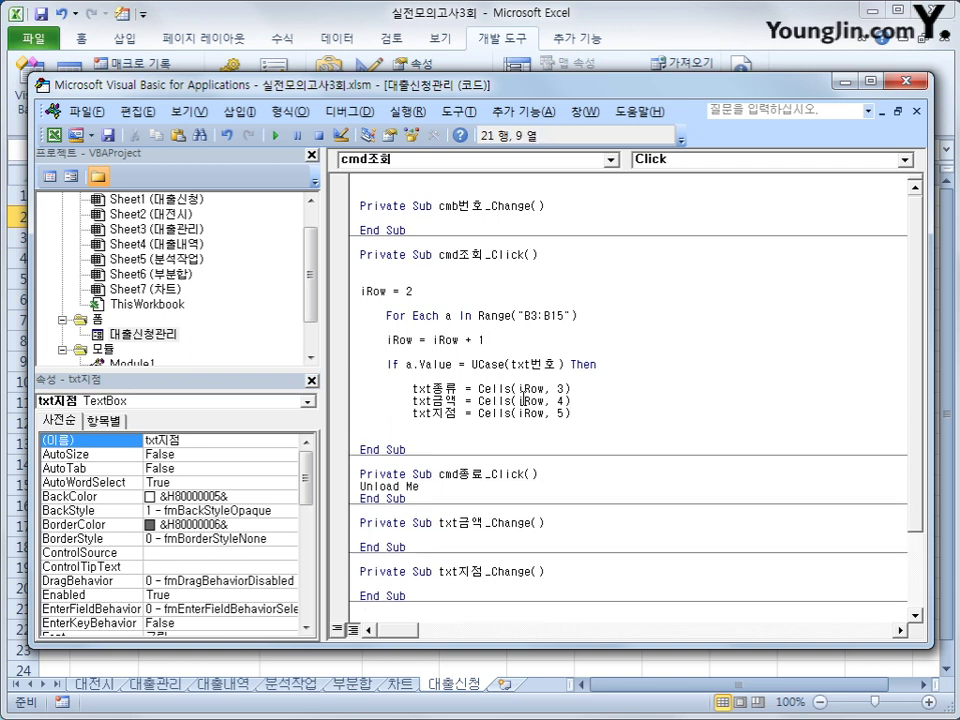
key("BackSpace")
type("ext")
key("BackSpace")
key("BackSpace")
type("xit For")
key("Return")
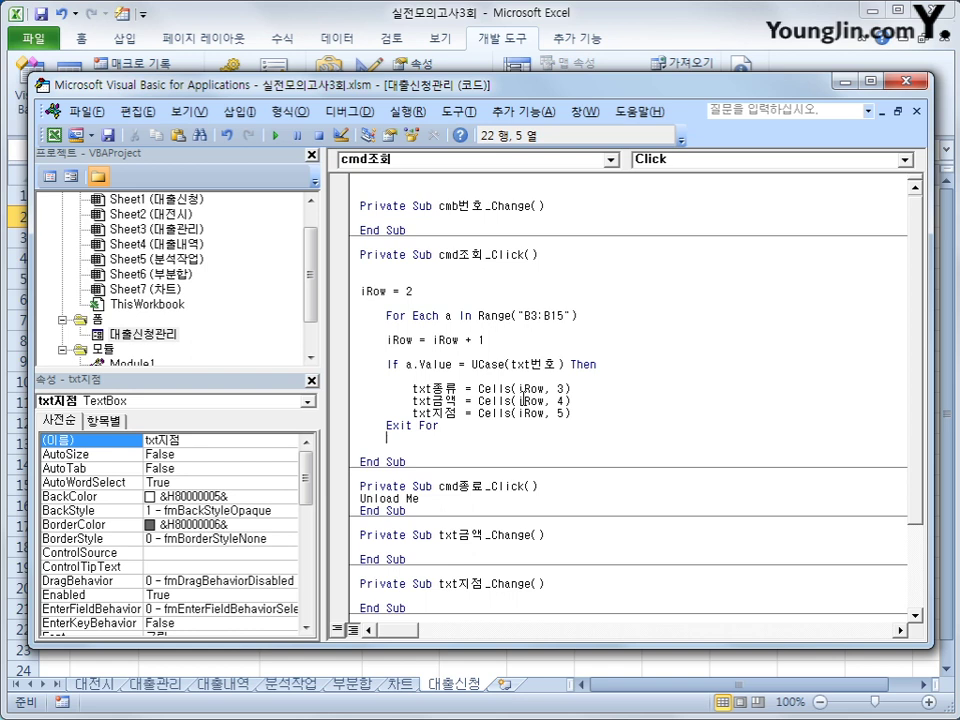
Close the condition with End If on the line below Exit For.
type("if")
key("Return")
key("Up")
key("Up")
key("Up")
key("Up")
key("Up")
key("Up")
key("Up")
key("Up")
key("Up")
key("Up")
key("Up")
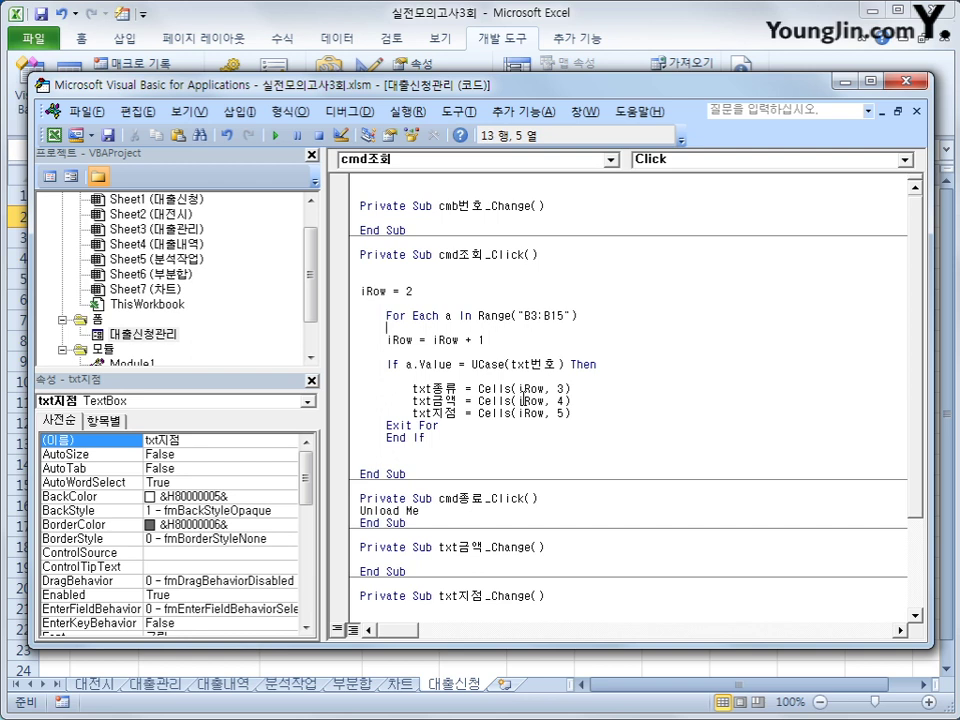
Add an indented Next below End If to close the For Each loop.
key("Down")
key("Down")
key("Down")
key("Down")
key("Down")
key("Down")
key("Down")
key("Down")
key("Down")
key("Up")
key("Down")
key("End")
key("Return")
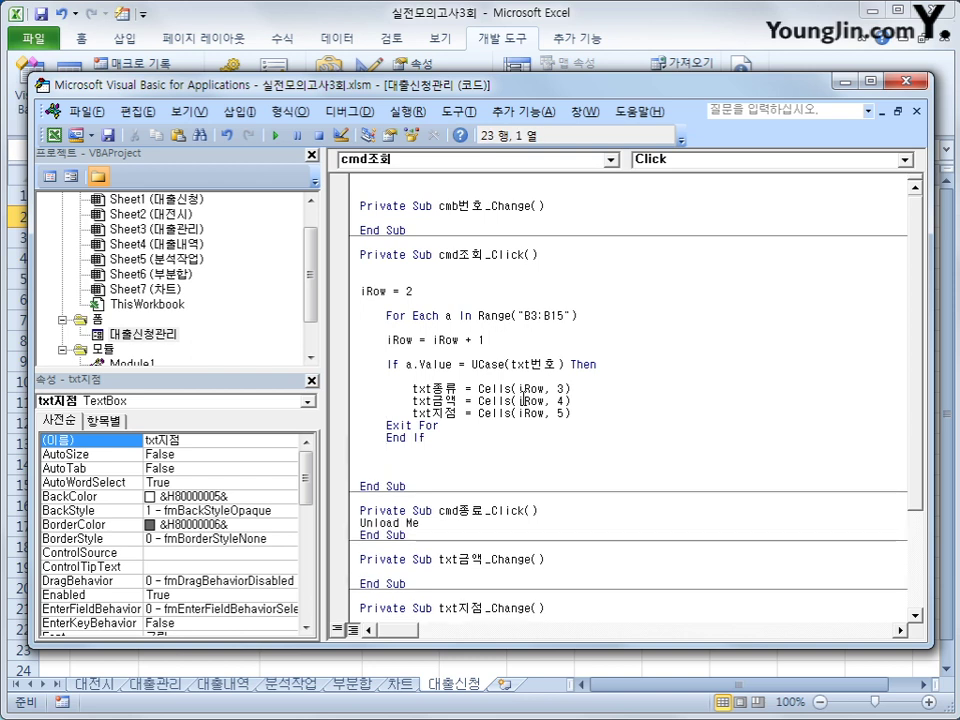
key("Tab")
type("next")
Insert one blank line between Exit For and End If and another between End If and Next.
key("Up")
key("Up")
key("End")
key("Return")
key("Down")
key("End")
key("Return")
key("Down")
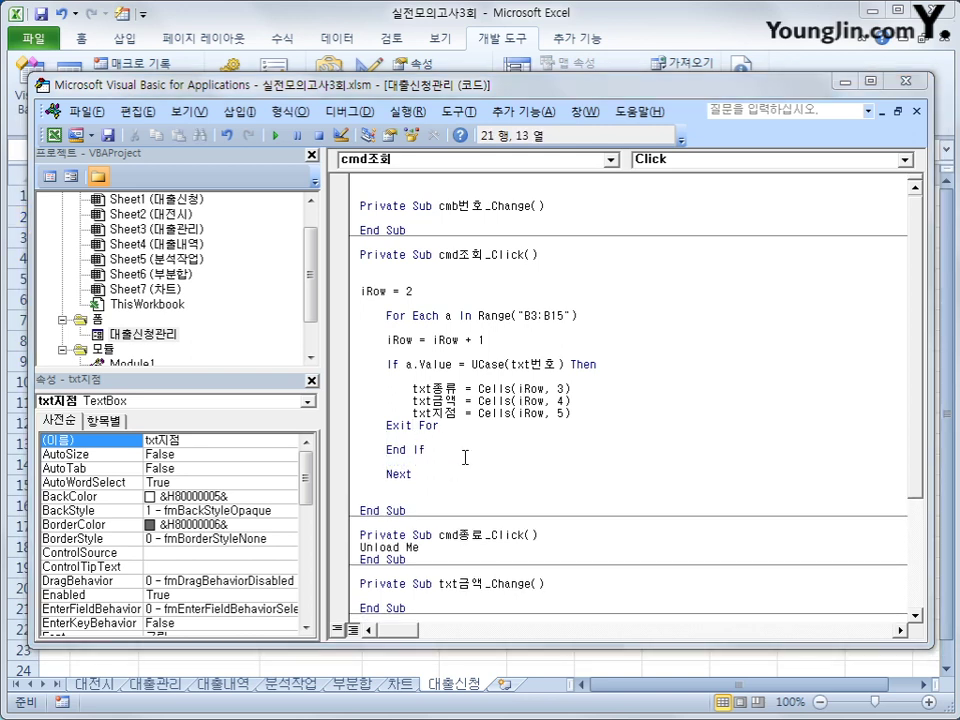
key("Up")
left_click(465, 455)
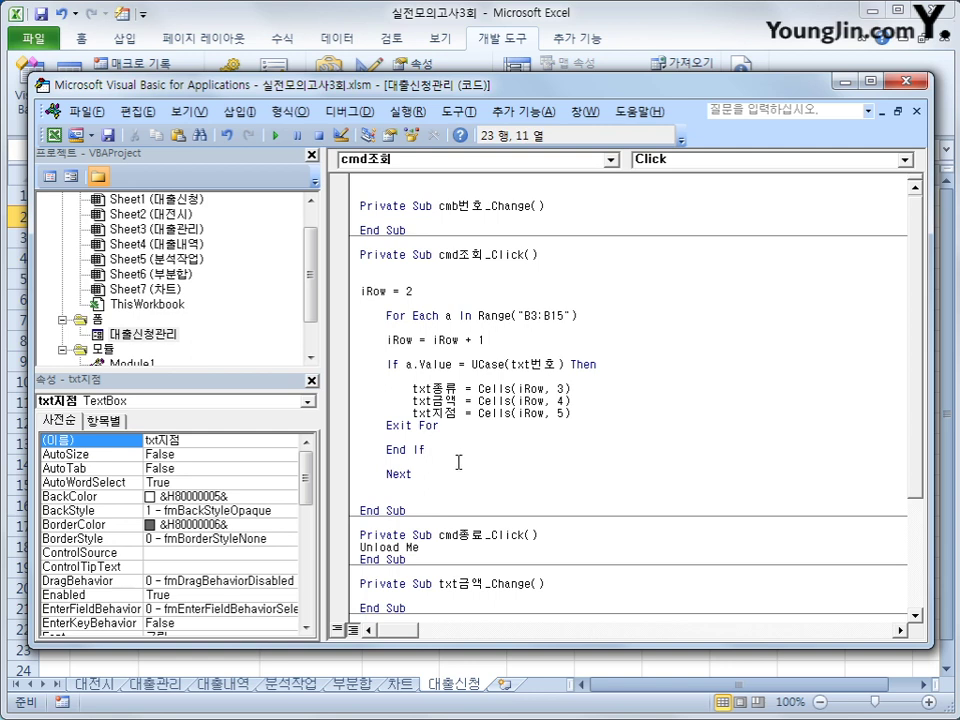
left_click(439, 474)
Return to the worksheet, open the 대출신청관리 form beside the table and look up the first record's 대출번호 in lowercase.
left_click(905, 81)
left_click(594, 383)
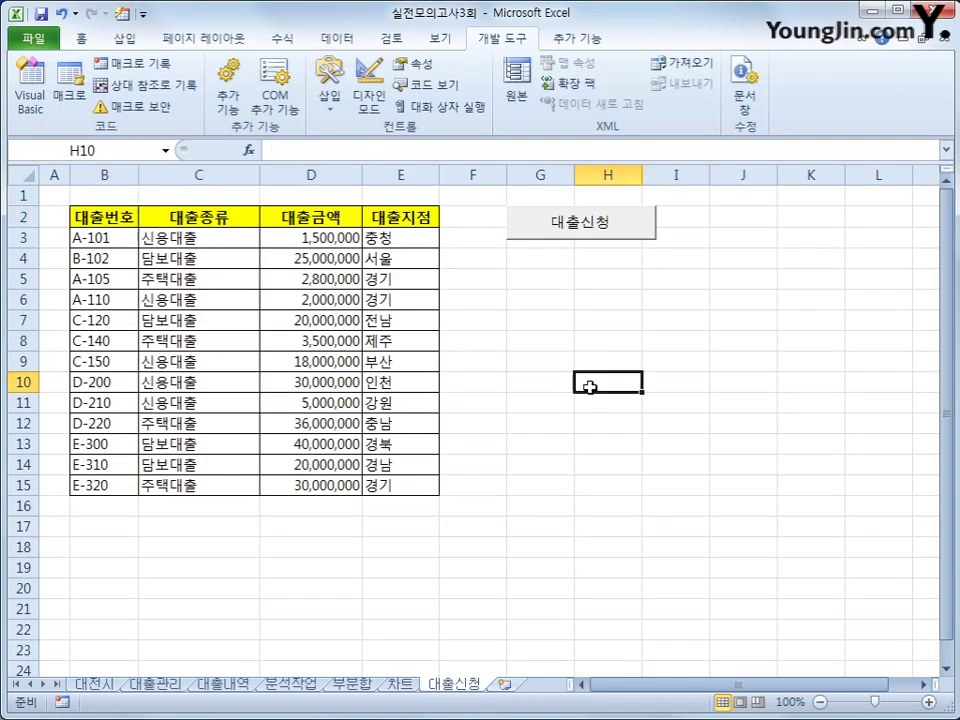
left_click(613, 236)
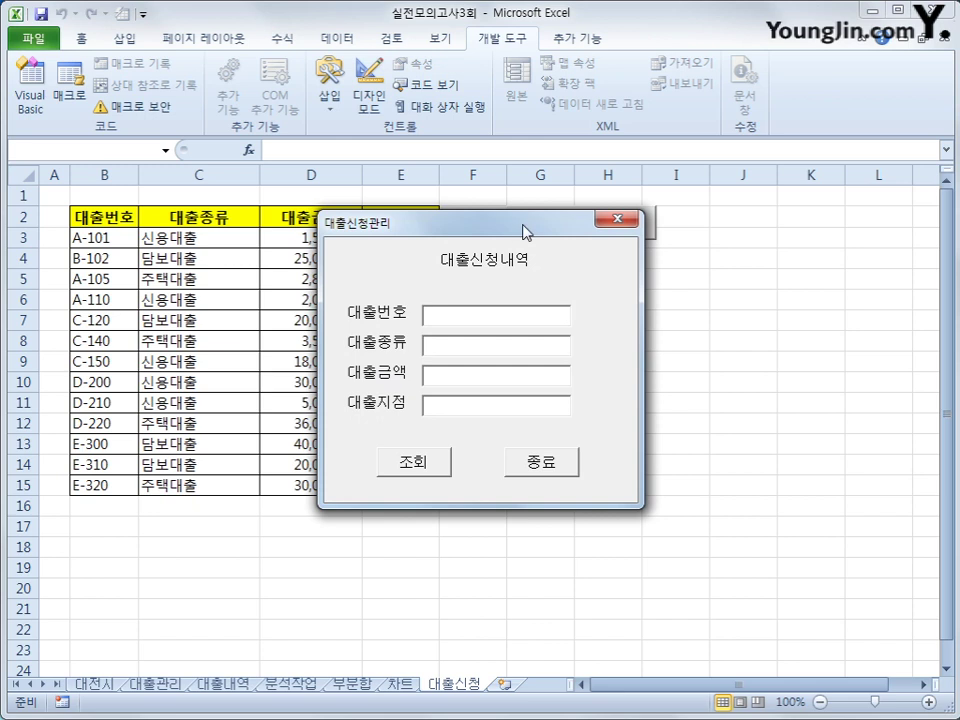
left_click_drag(523, 229, 644, 310)
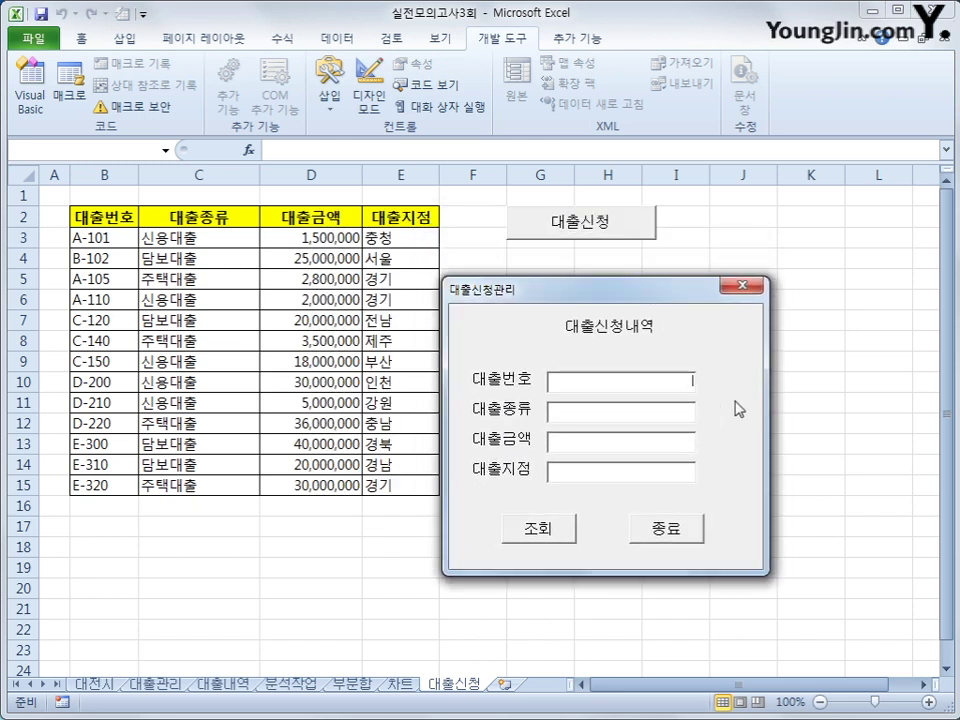
type("a-101")
left_click(549, 532)
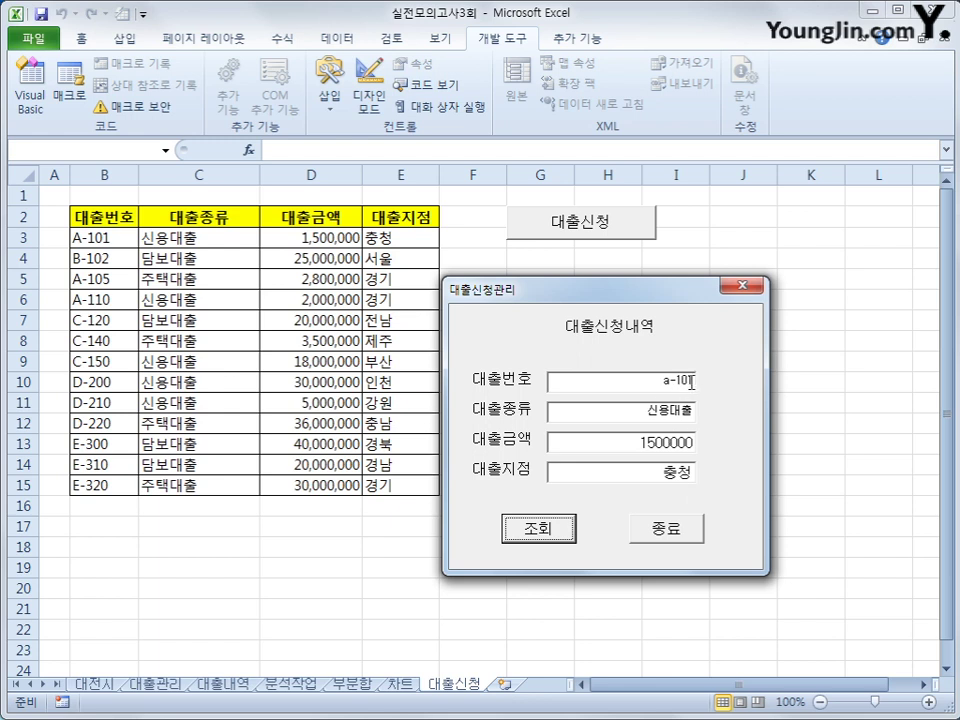
Reopen the 대출신청관리 form, look up a 대출번호 that is missing from the table, and close the form.
left_click(690, 381)
key("BackSpace")
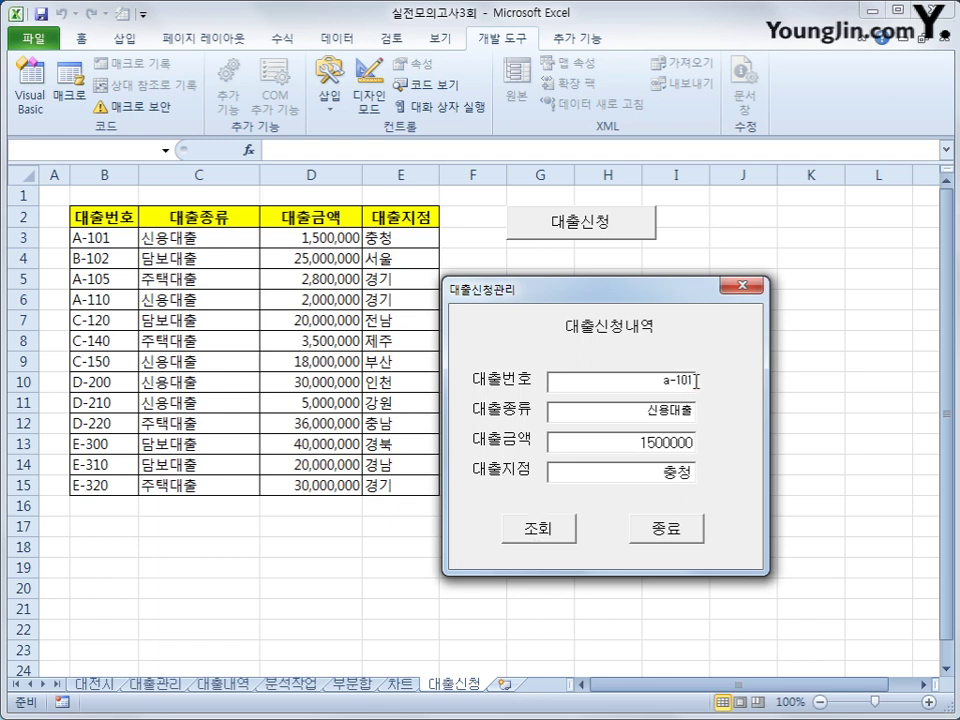
type("2")
left_click(678, 527)
left_click(598, 232)
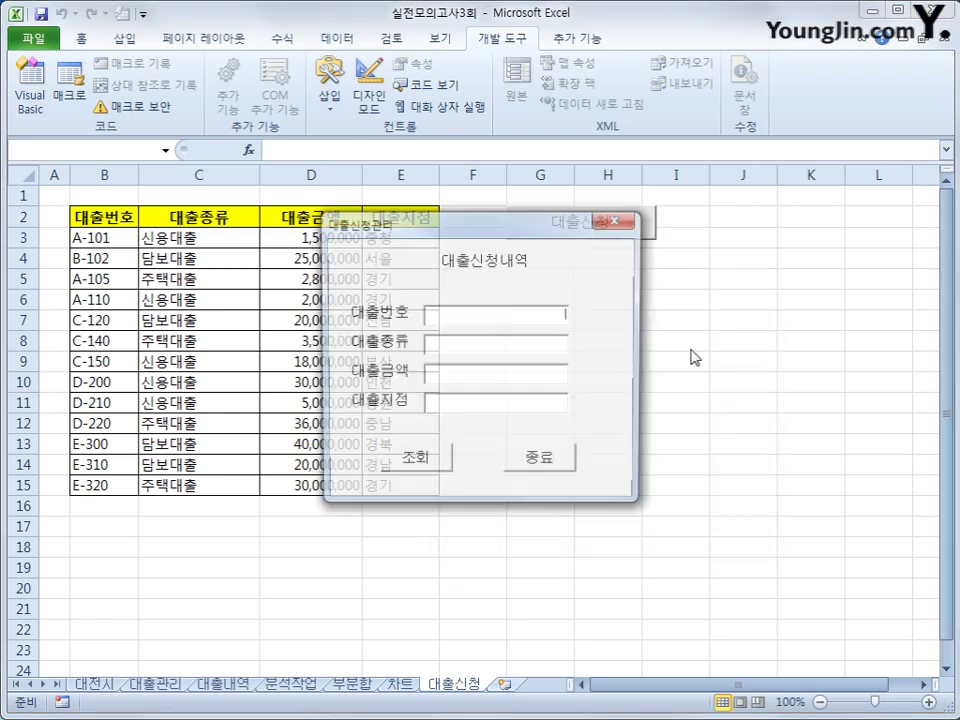
type("a-102")
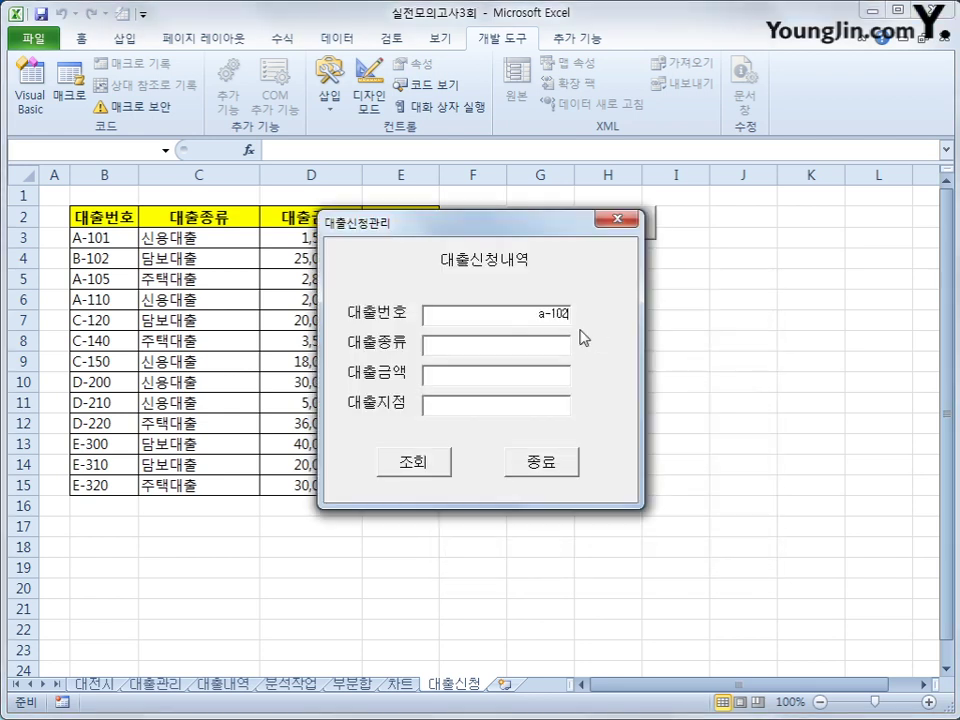
left_click(413, 466)
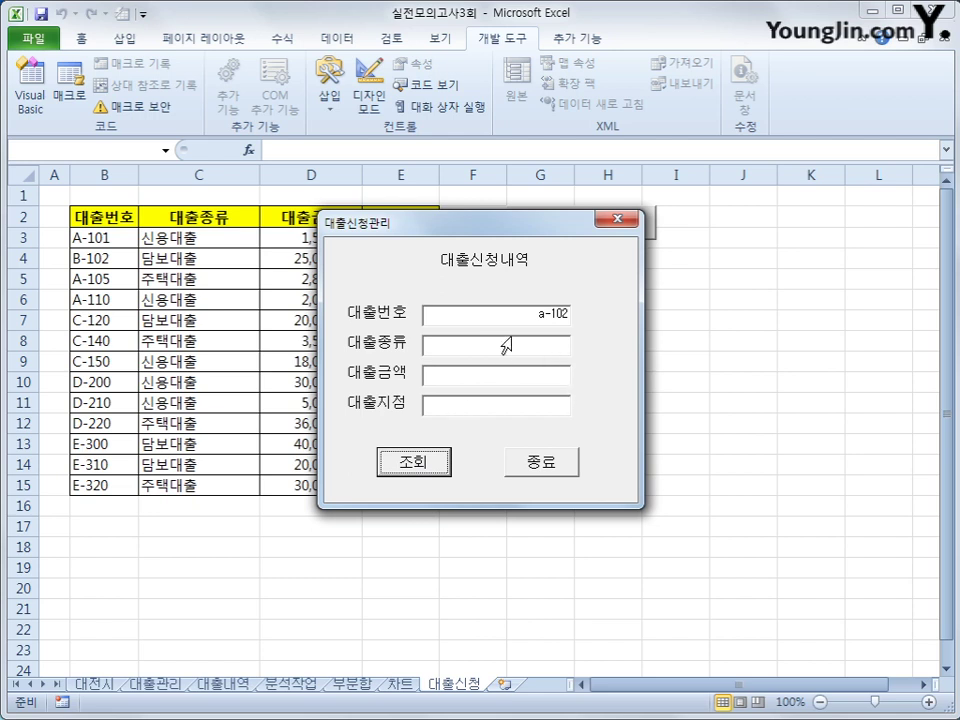
left_click(542, 467)
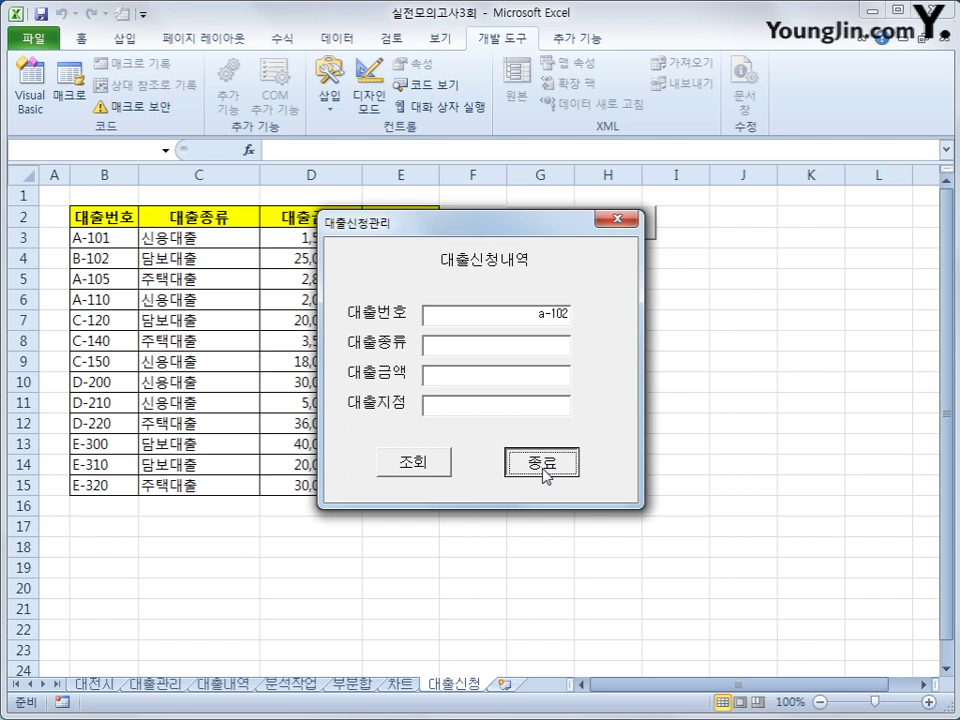
left_click(541, 465)
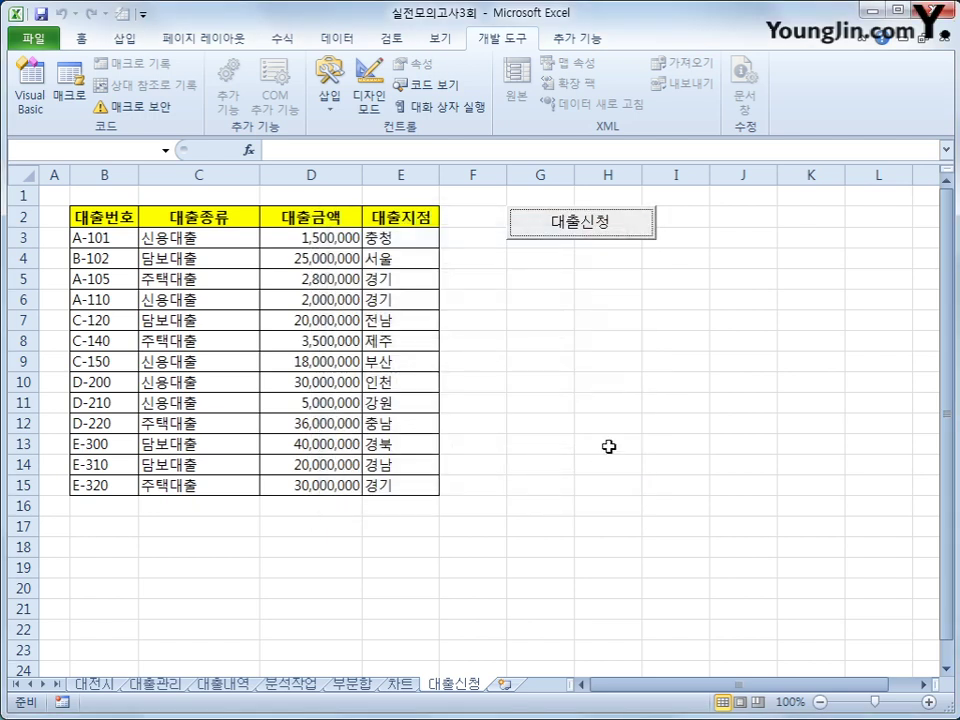
Return to the form's code in the Visual Basic editor and add Isdata = 0 above iRow = 2 in cmd조회_Click.
left_click(30, 100)
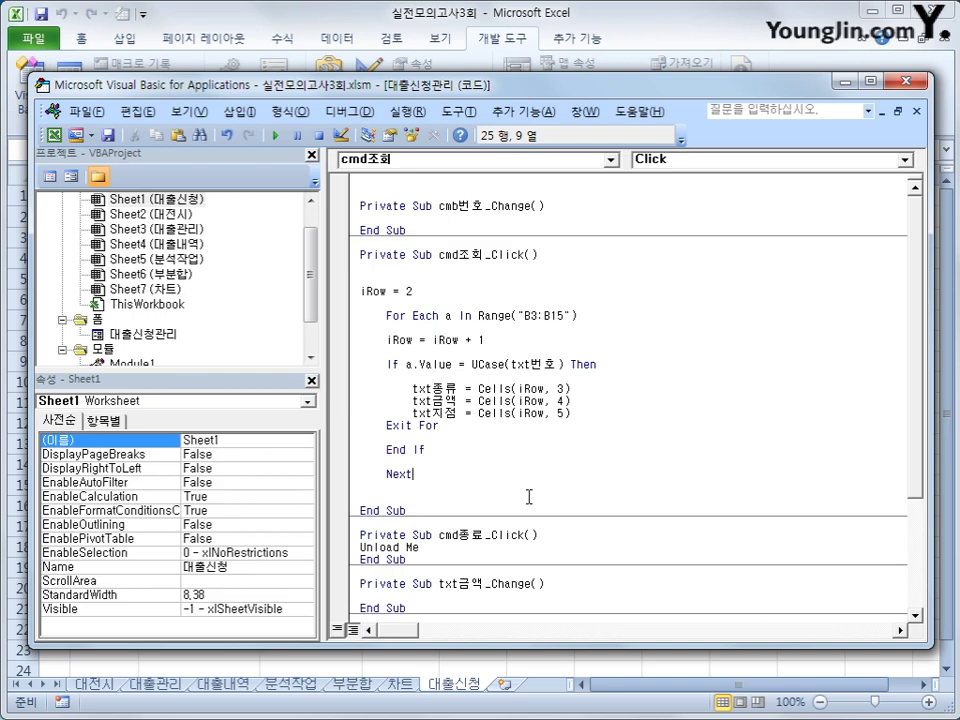
left_click(437, 276)
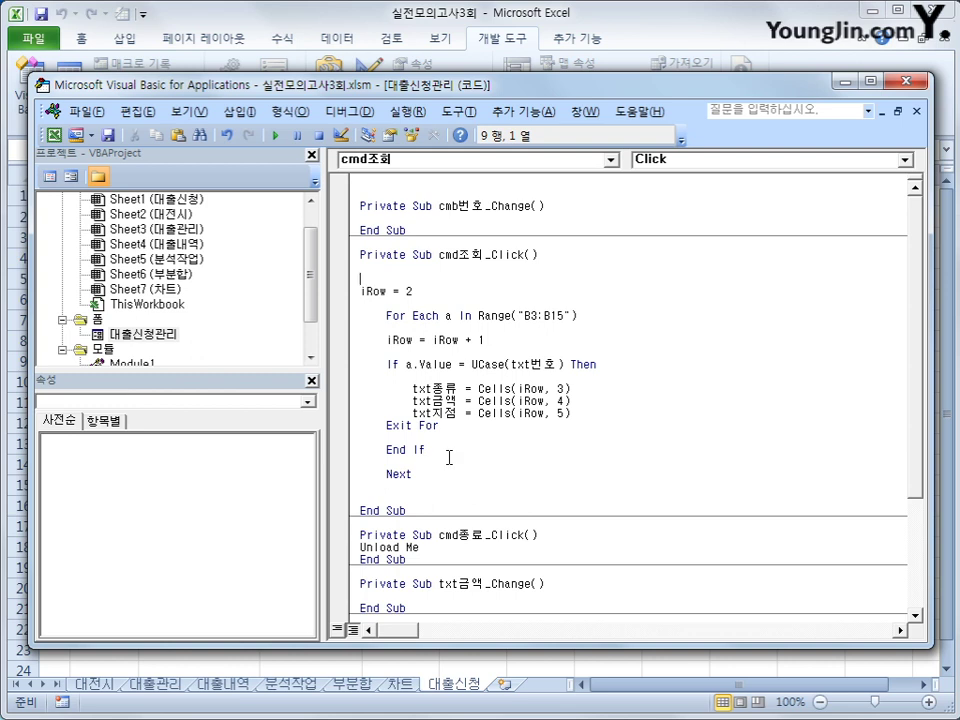
type("isdata = 0")
left_click(363, 279)
Start the condition If Isdata = 0 Then below Next, just above End Sub of cmd조회_Click.
key("Down")
key("Down")
key("Down")
key("Down")
key("Down")
key("Down")
key("Down")
key("Down")
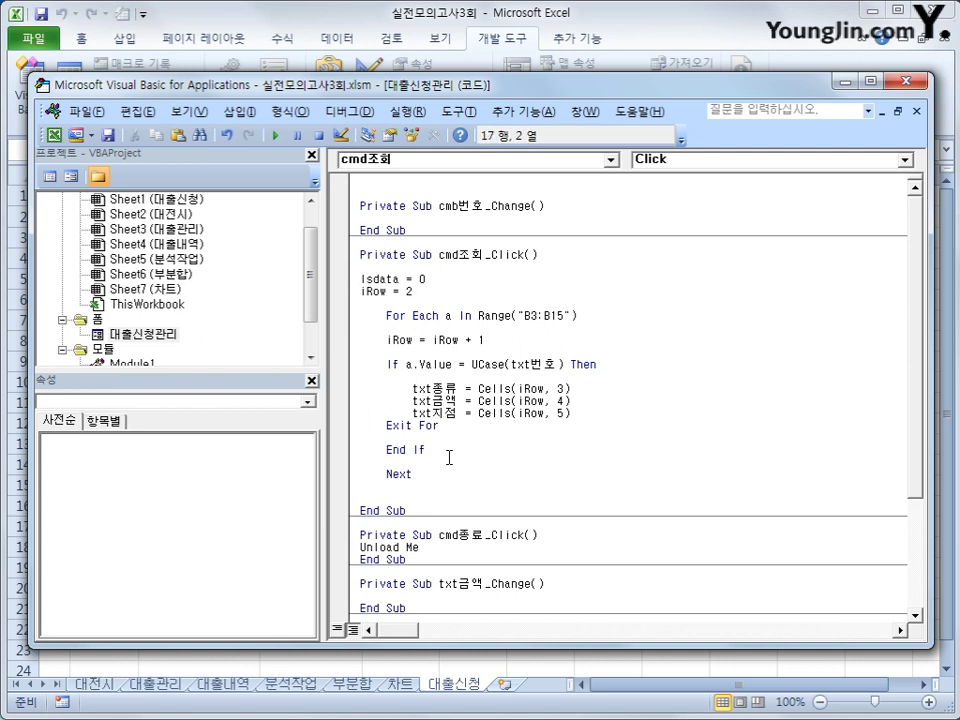
key("Down")
key("Down")
key("Down")
key("Down")
key("Down")
key("Down")
key("Down")
key("Down")
key("Down")
type("if Isdata")
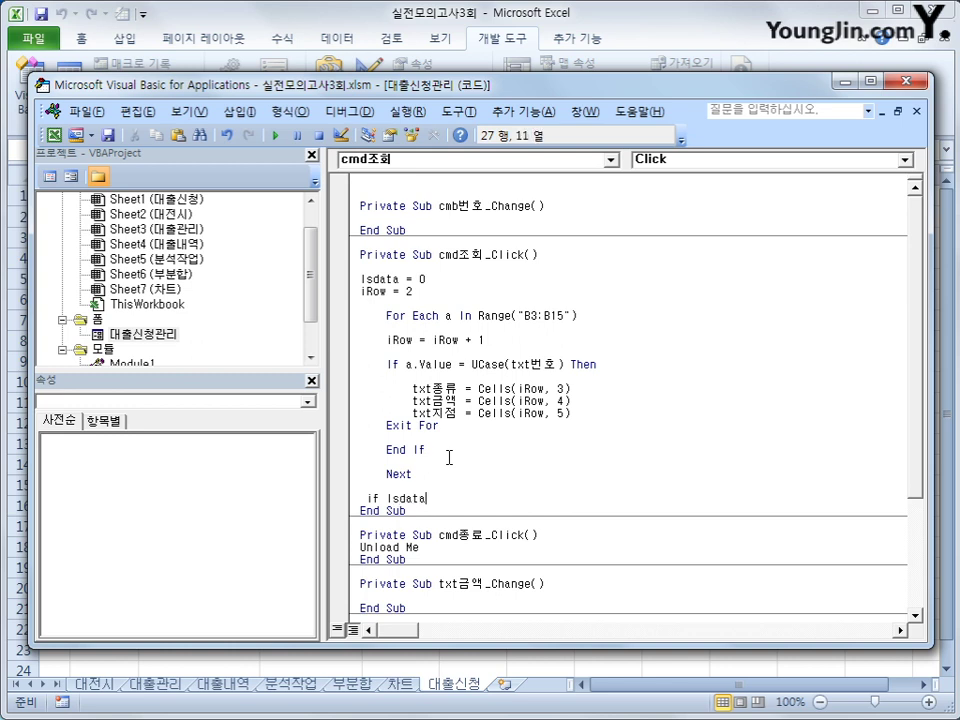
type(" = 0 then")
Inside the Isdata condition, add an indented MsgBox with the text "조건에 일치하는 자료가 없습니다.".
key("Return")
key("Tab")
type("ms")
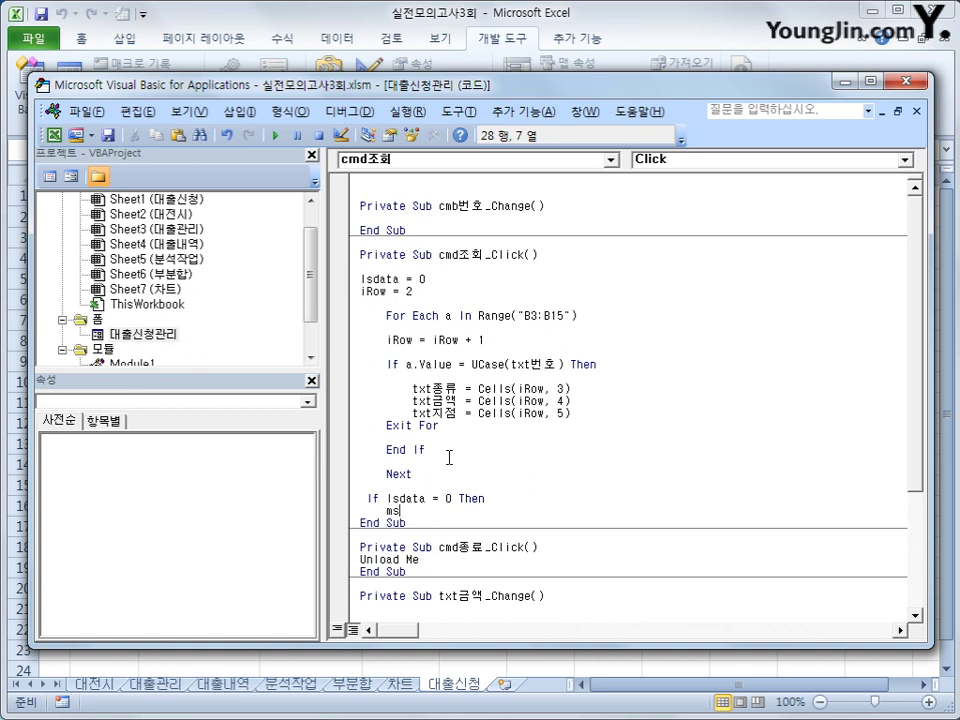
type("gbox ")
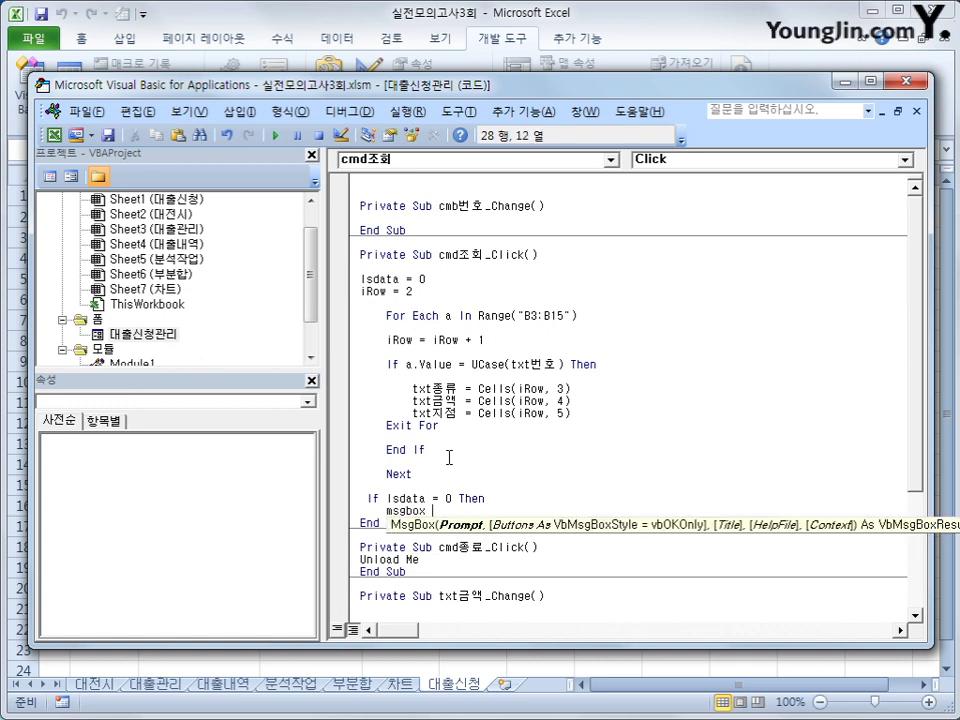
type("\"ahri")
key("BackSpace")
key("BackSpace")
key("BackSpace")
key("BackSpace")
type("ㅈ조건에 일치하ㄴㅡ ")
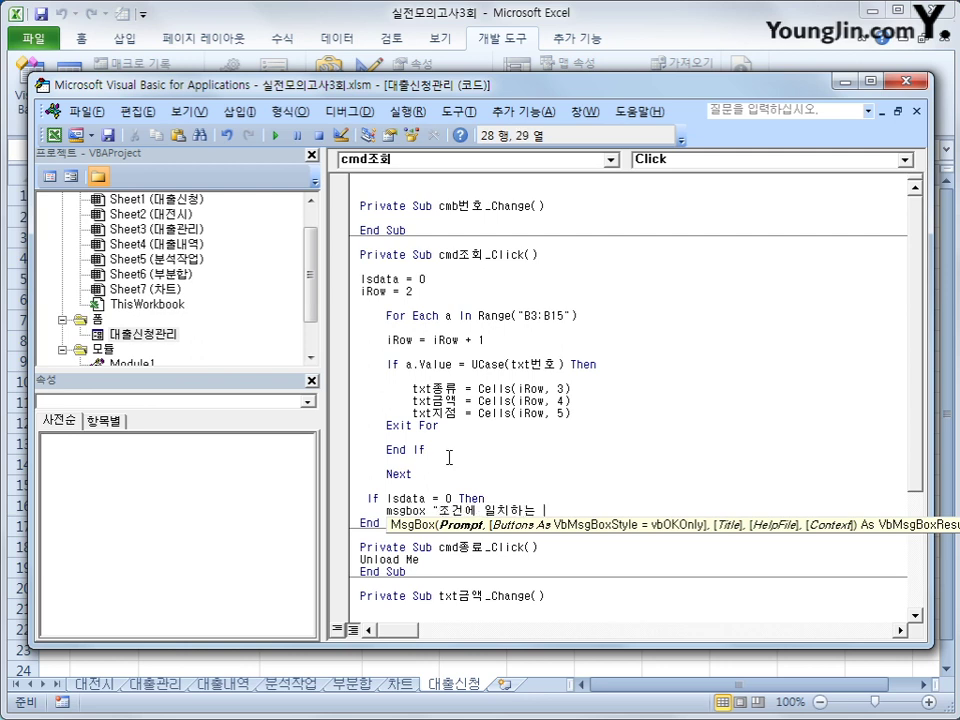
type("자료가 없습니다.")
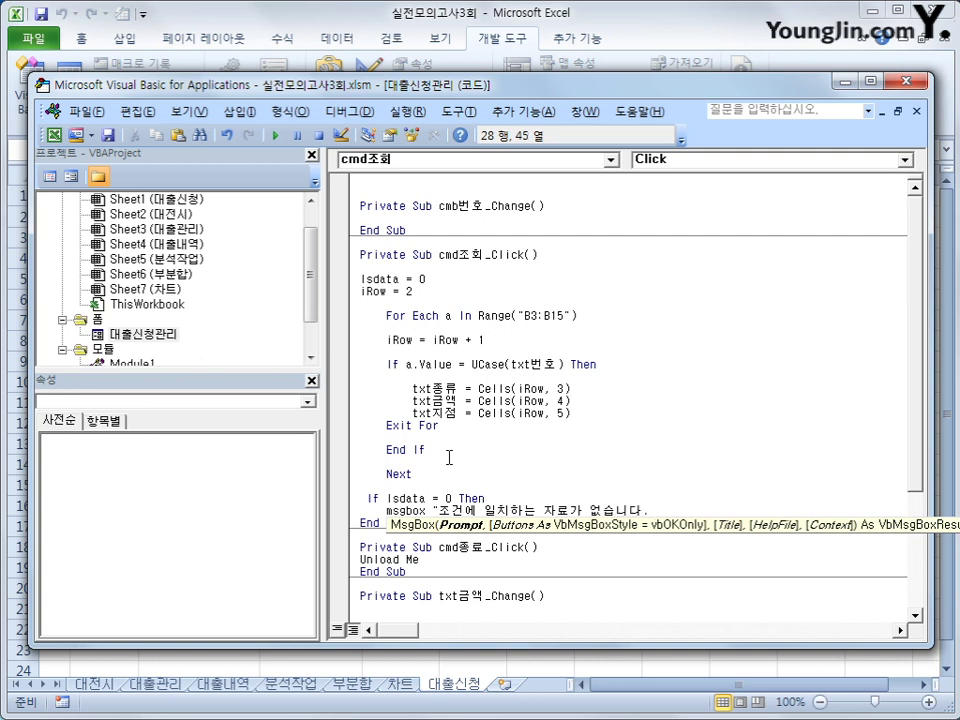
type("\"")
Close the Isdata condition with End If below the MsgBox line, followed by one blank line before End Sub.
key("Return")
key("BackSpace")
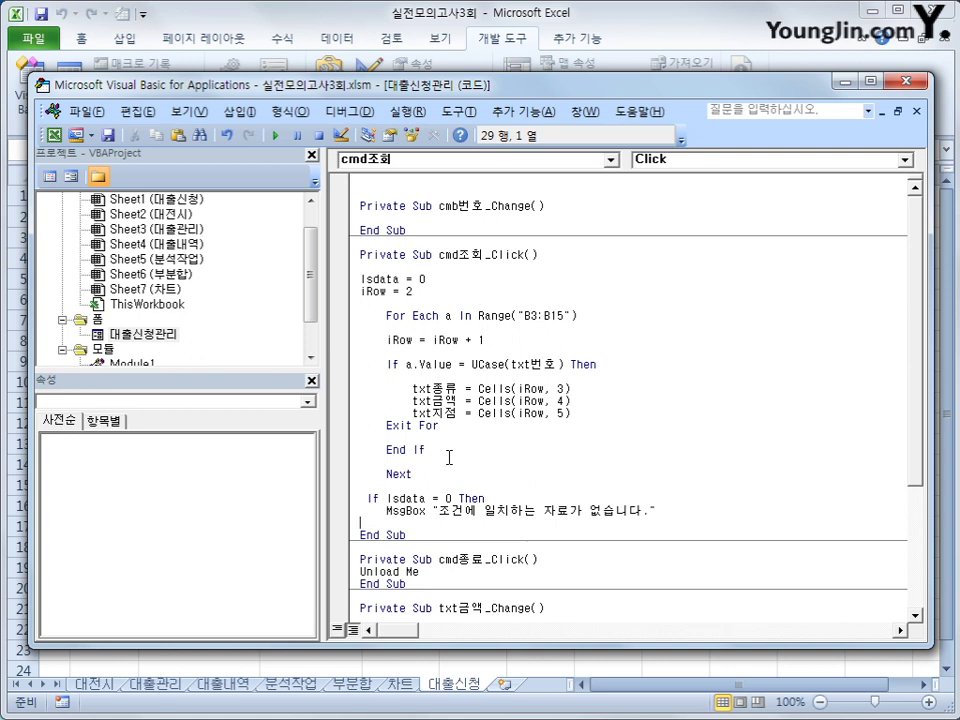
key("Tab")
key("BackSpace")
type("end if")
key("Return")
key("Up")
key("Up")
key("Up")
key("Up")
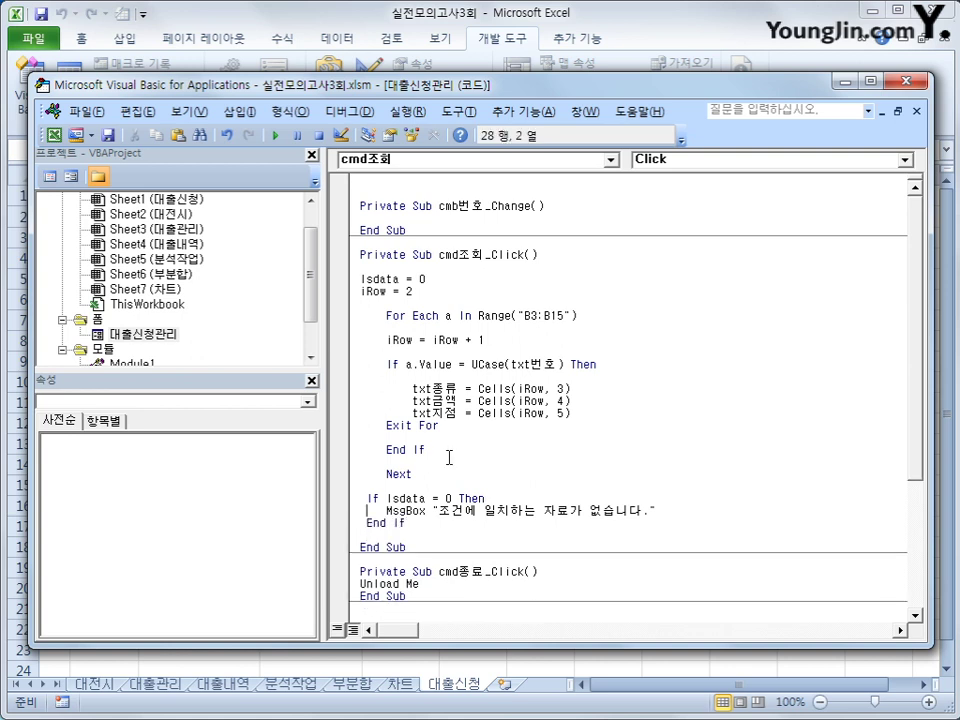
Return to the worksheet, open the loan form beside the table, and test the new code with the first record's 대출번호 in lowercase.
left_click(426, 279)
left_click(708, 526)
left_click(905, 84)
left_click(582, 228)
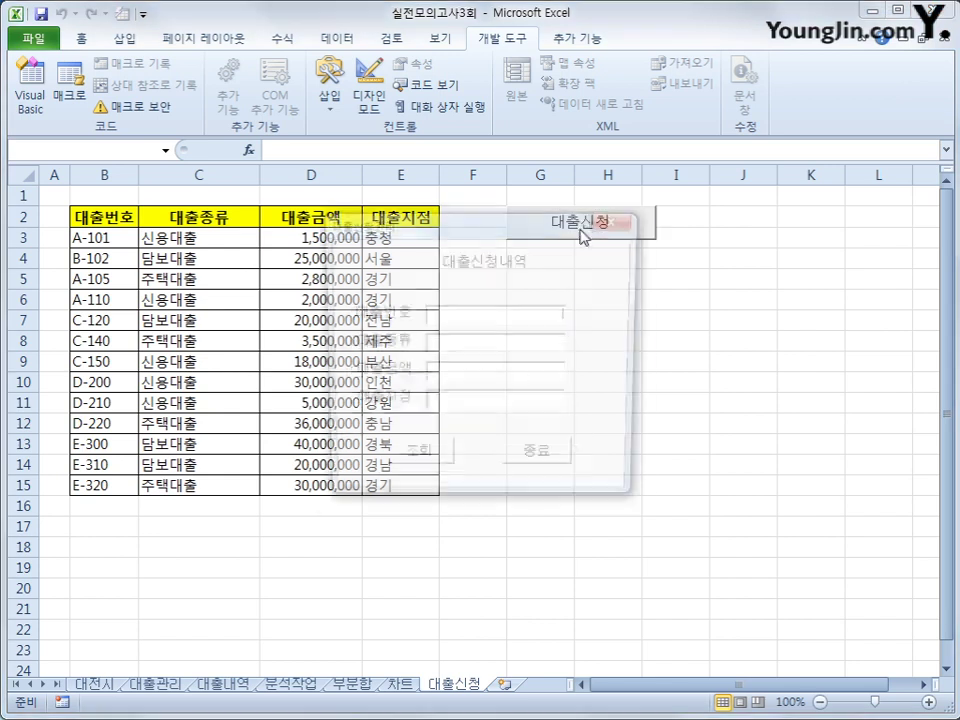
left_click_drag(508, 229, 677, 264)
type("a")
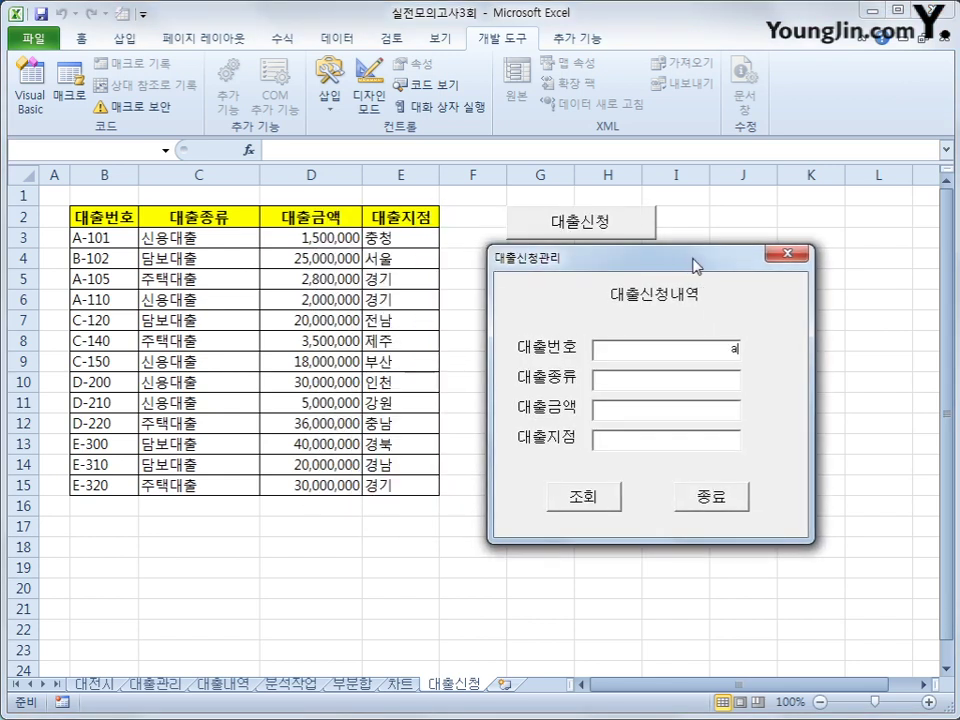
type("-101")
left_click(601, 507)
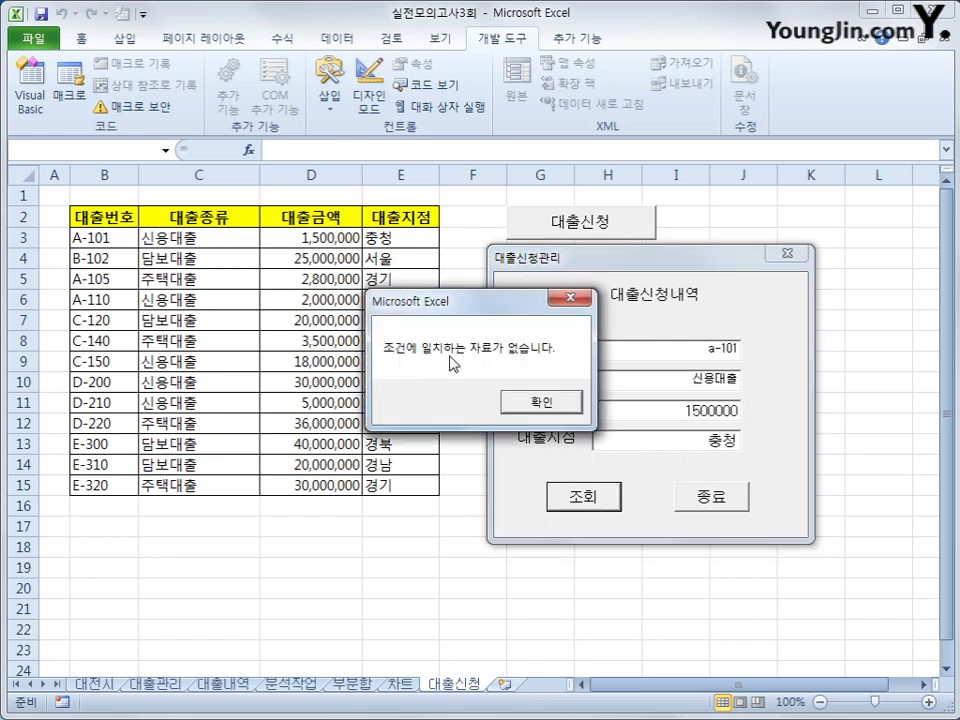
Move the message box aside, dismiss it, and close the 대출신청관리 form.
left_click_drag(504, 312, 428, 339)
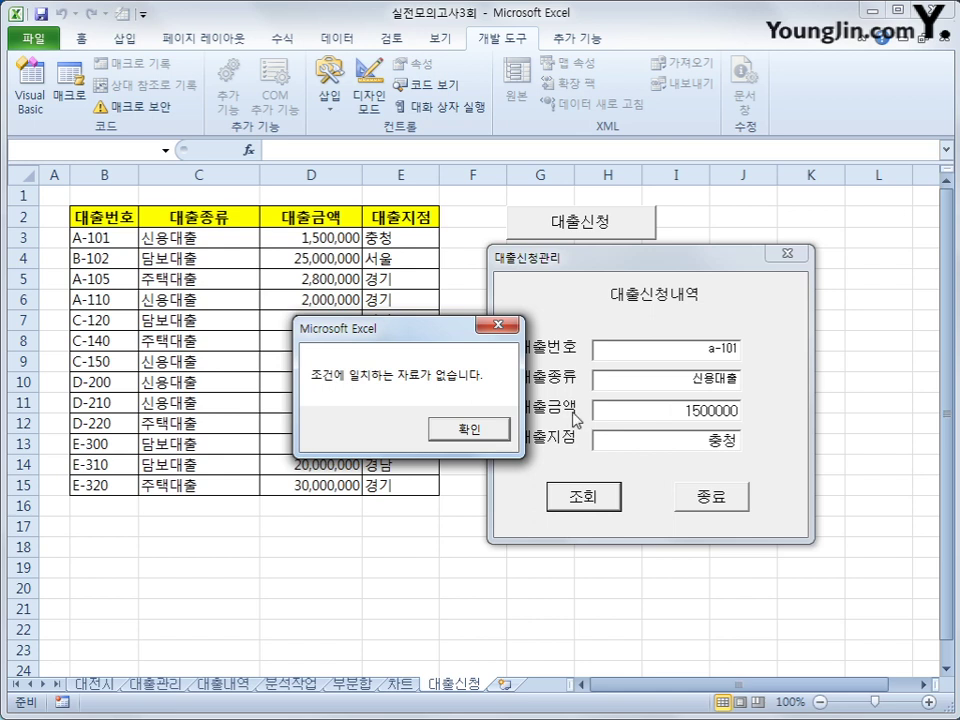
left_click(480, 432)
left_click(712, 500)
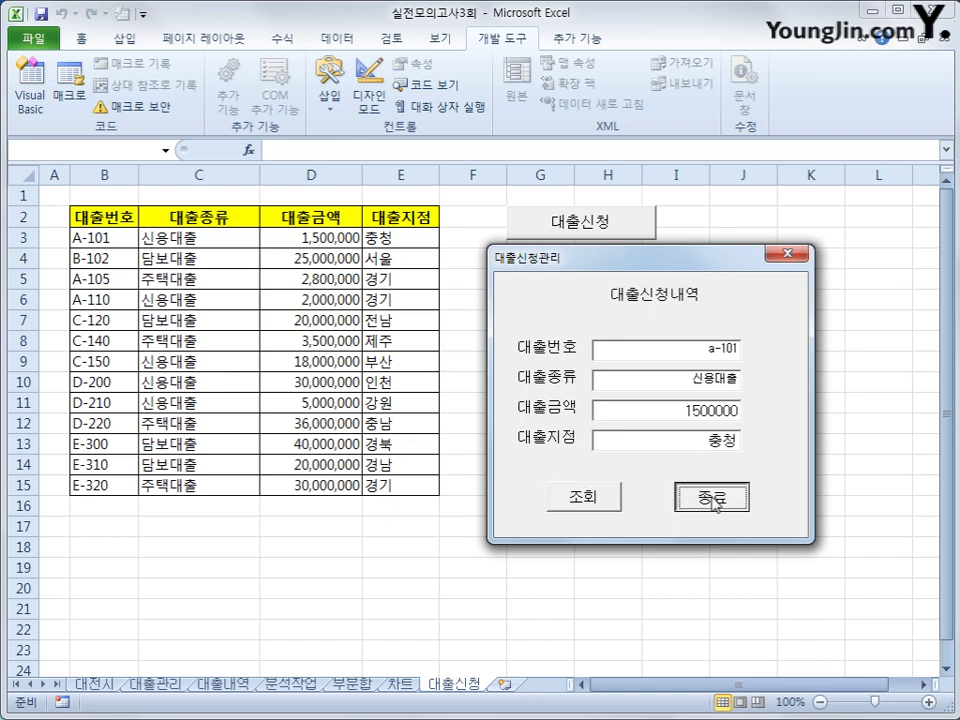
Back in cmd조회_Click, add Isdata = 1 between the txt지점 line and Exit For, with a blank line above and below.
left_click(32, 108)
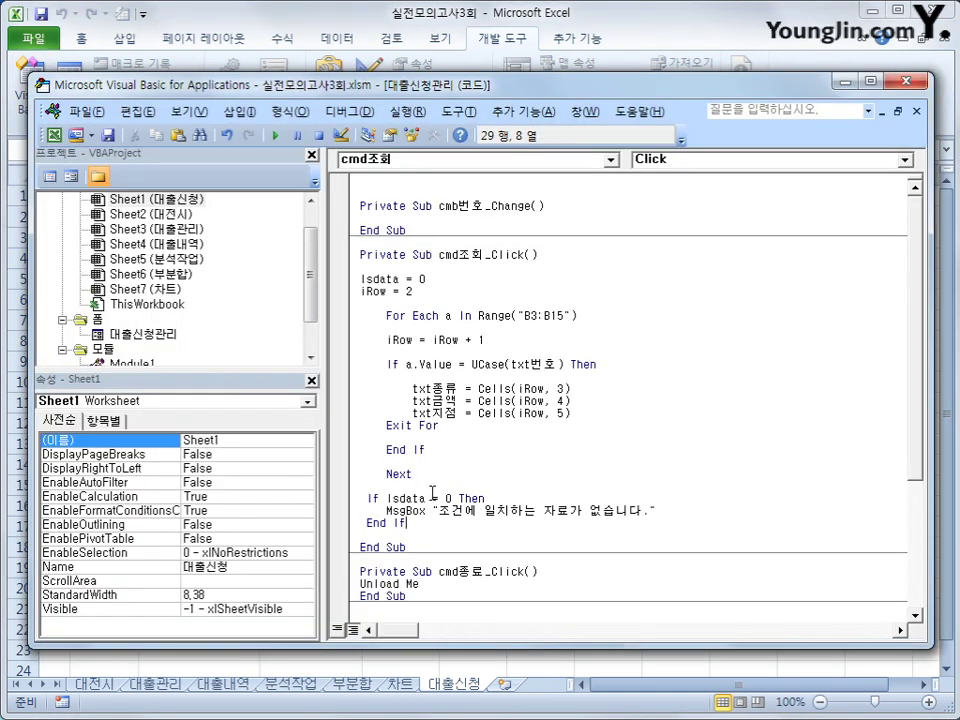
left_click(464, 449)
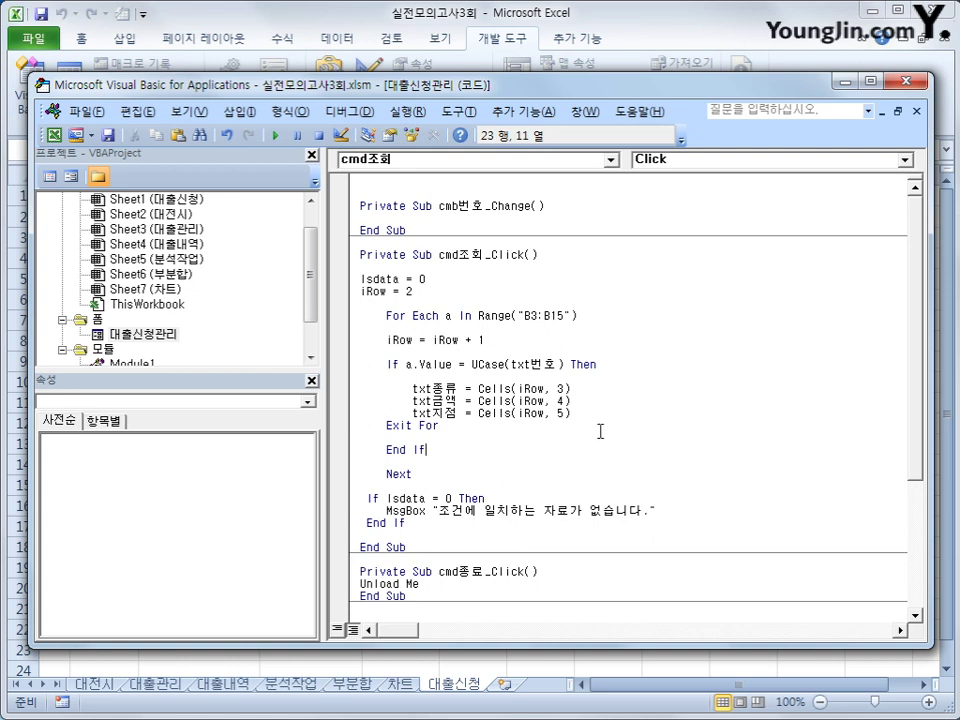
key("Down")
key("Up")
key("Up")
key("Up")
key("End")
key("Return")
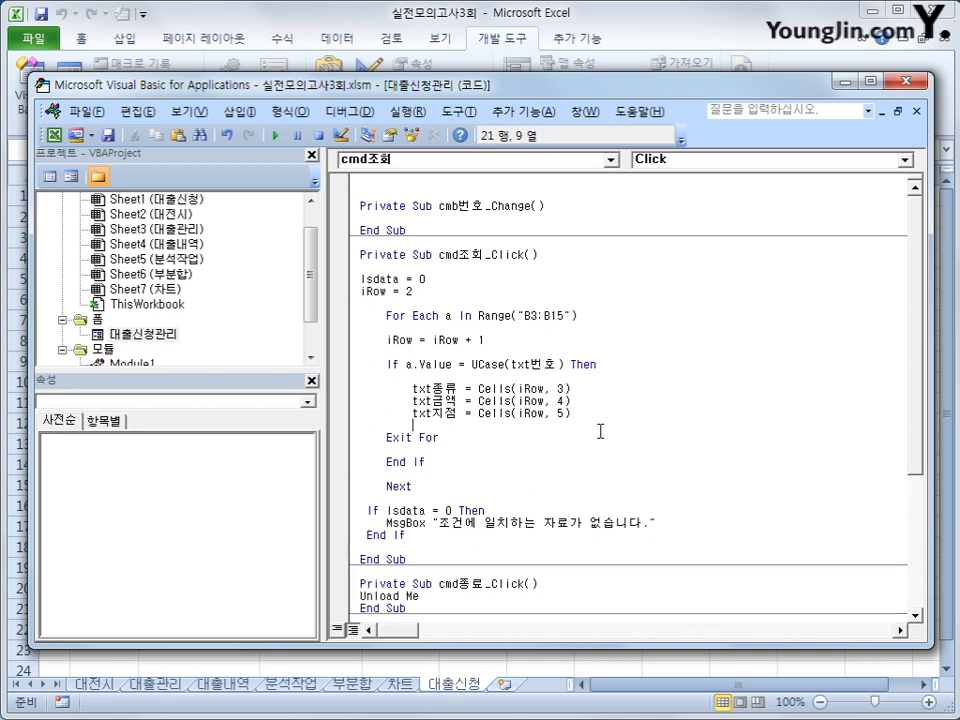
key("Return")
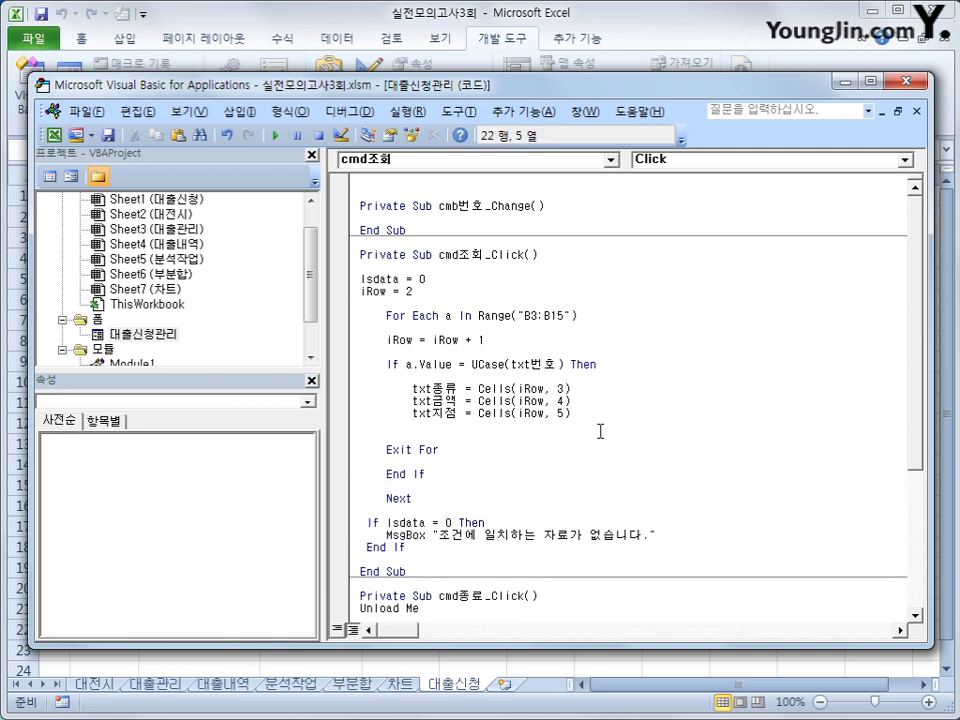
key("Return")
key("Up")
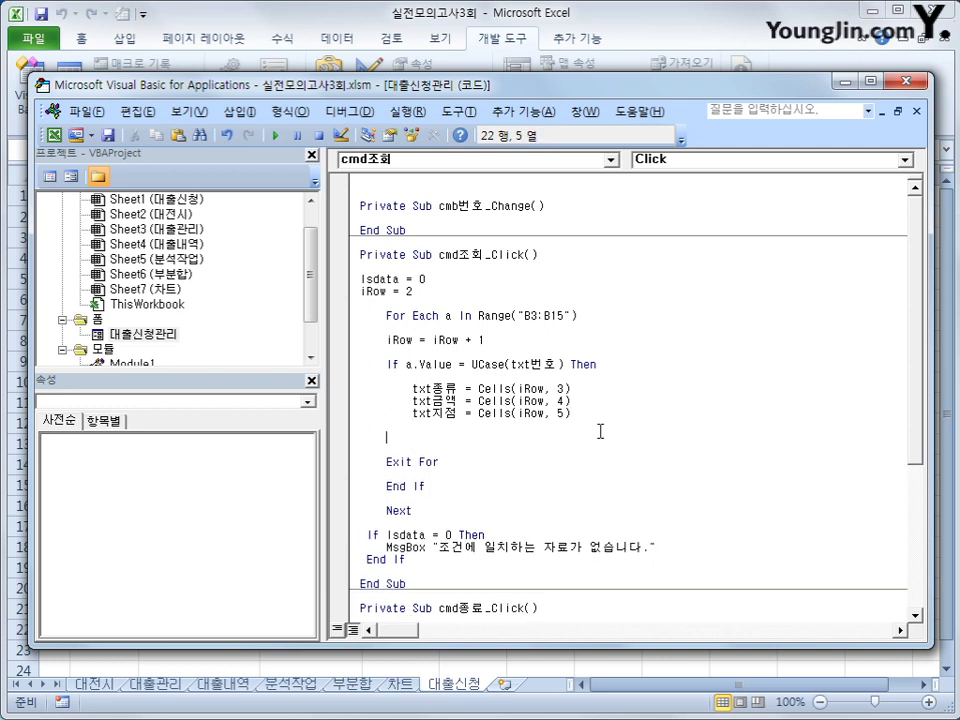
type("Isdata = 1")
key("Down")
key("Up")
Review cmd조회_Click from the B3:B15 loop range through the comparison, the three Cells assignments, the Isdata flag, Exit For and Next.
left_click(535, 316)
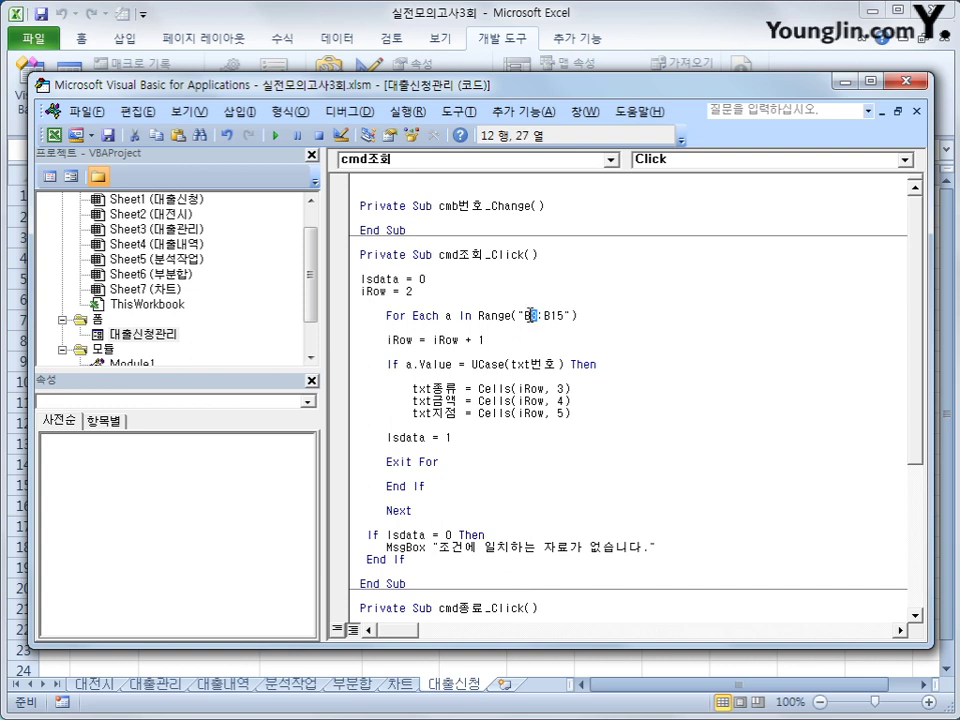
left_click_drag(535, 316, 522, 316)
double_click(447, 316)
left_click(437, 364)
double_click(409, 365)
left_click_drag(516, 357, 574, 389)
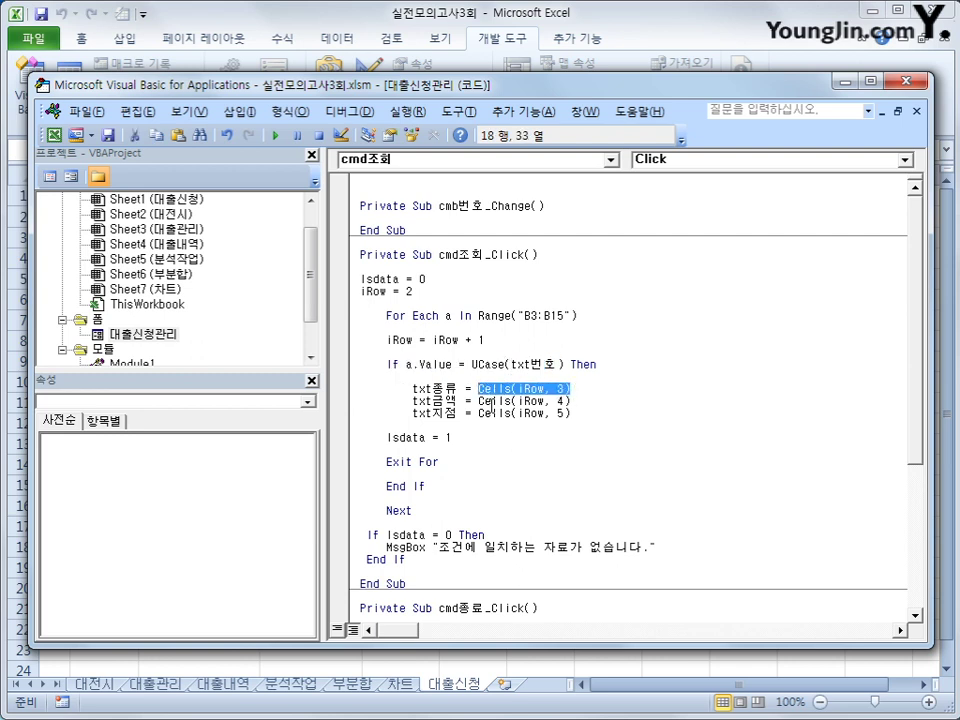
left_click_drag(480, 401, 587, 402)
left_click_drag(480, 413, 585, 420)
left_click(455, 438)
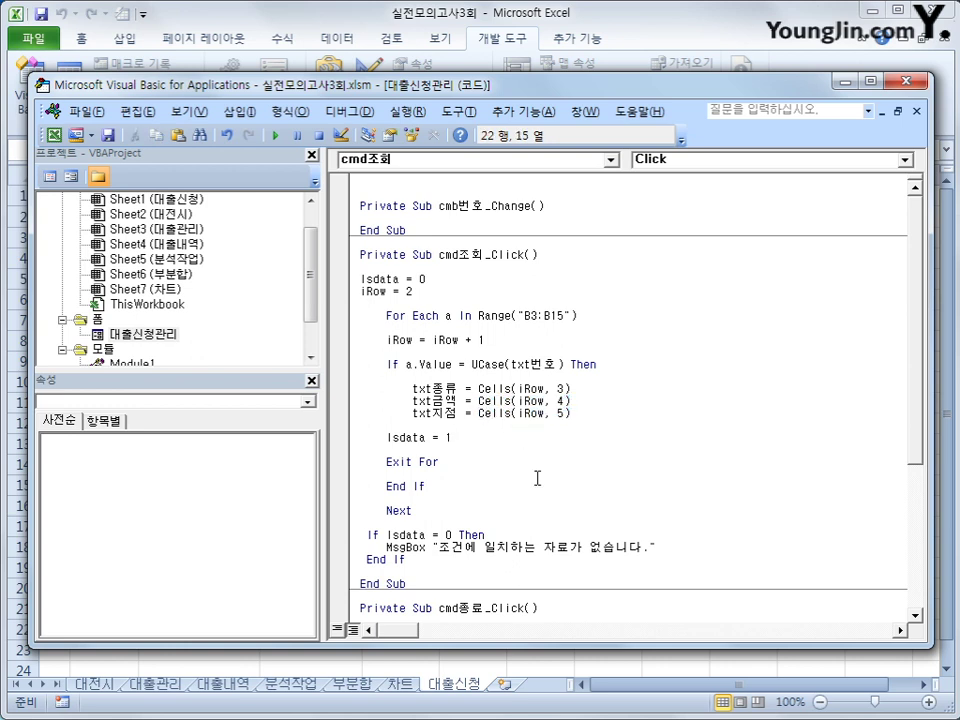
left_click_drag(458, 436, 388, 440)
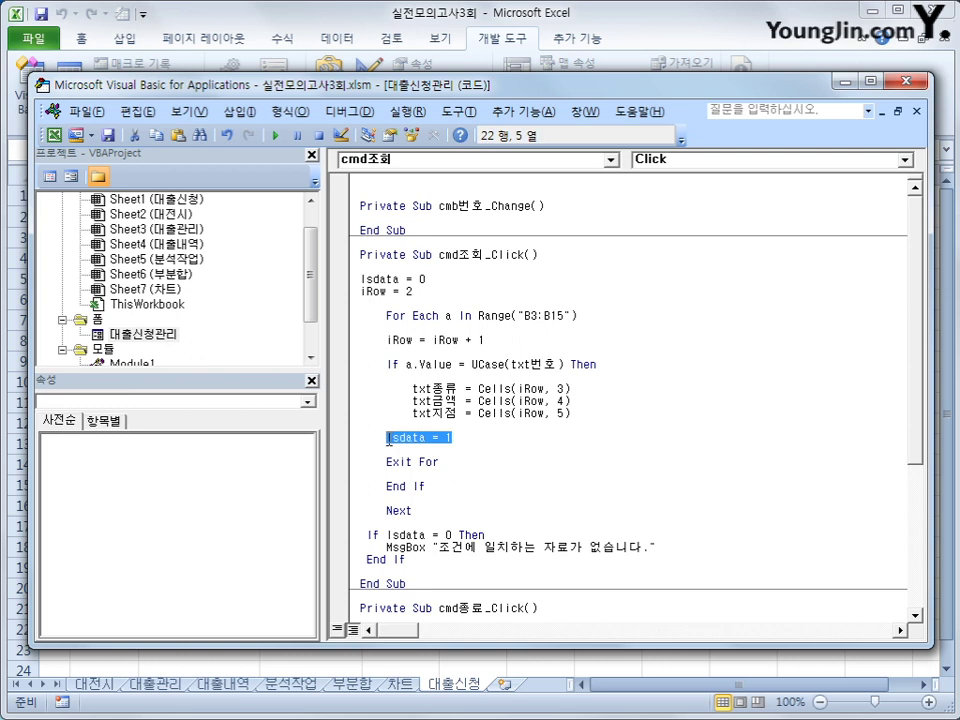
left_click(456, 284)
left_click(464, 437)
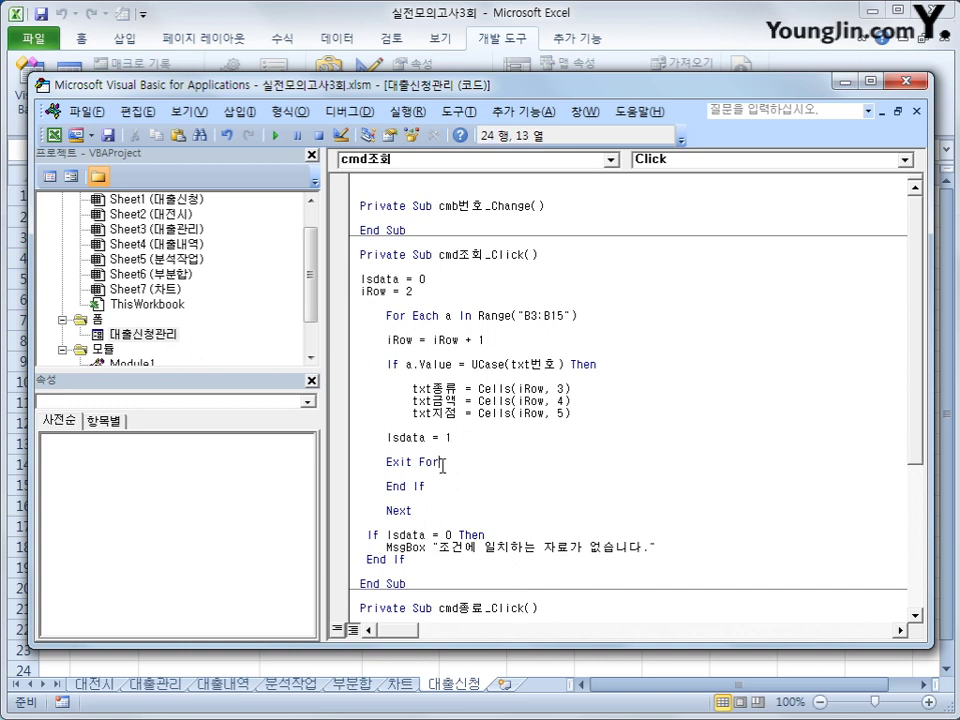
left_click(442, 508)
left_click(470, 438)
Return to the worksheet, open the form, retest the lookup with the first record's 대출번호 in lowercase, and close the form.
left_click(905, 80)
left_click(540, 402)
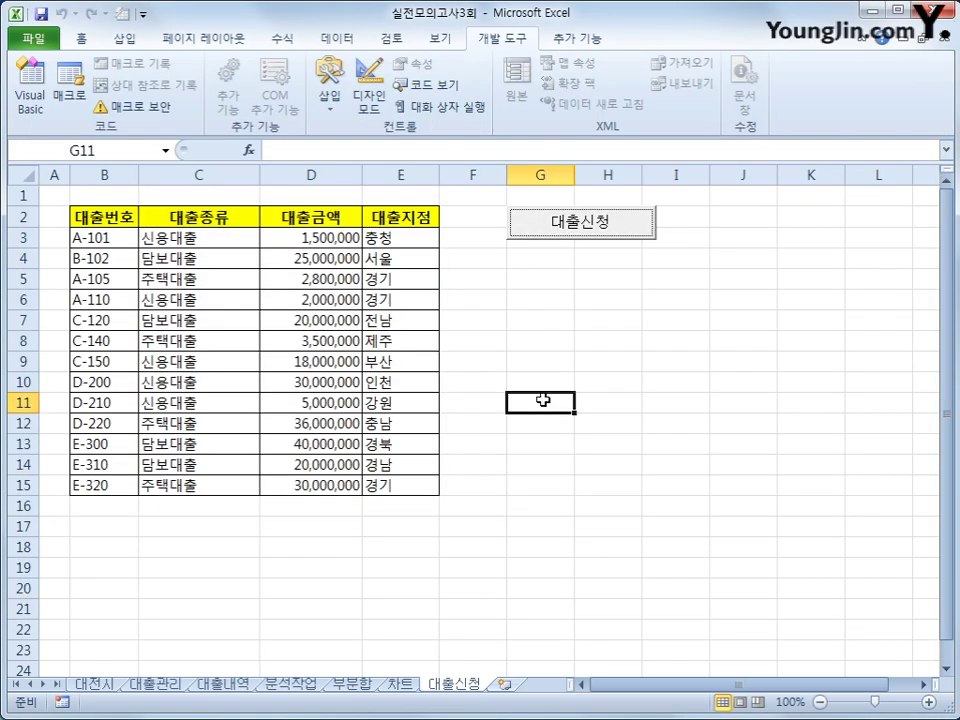
left_click(585, 233)
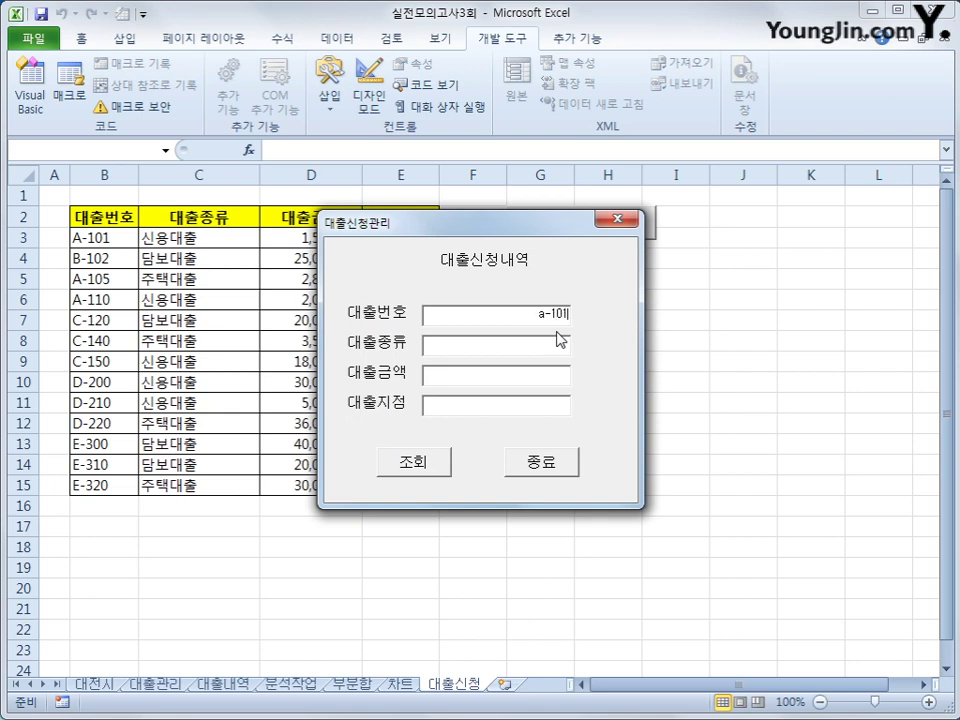
left_click(405, 465)
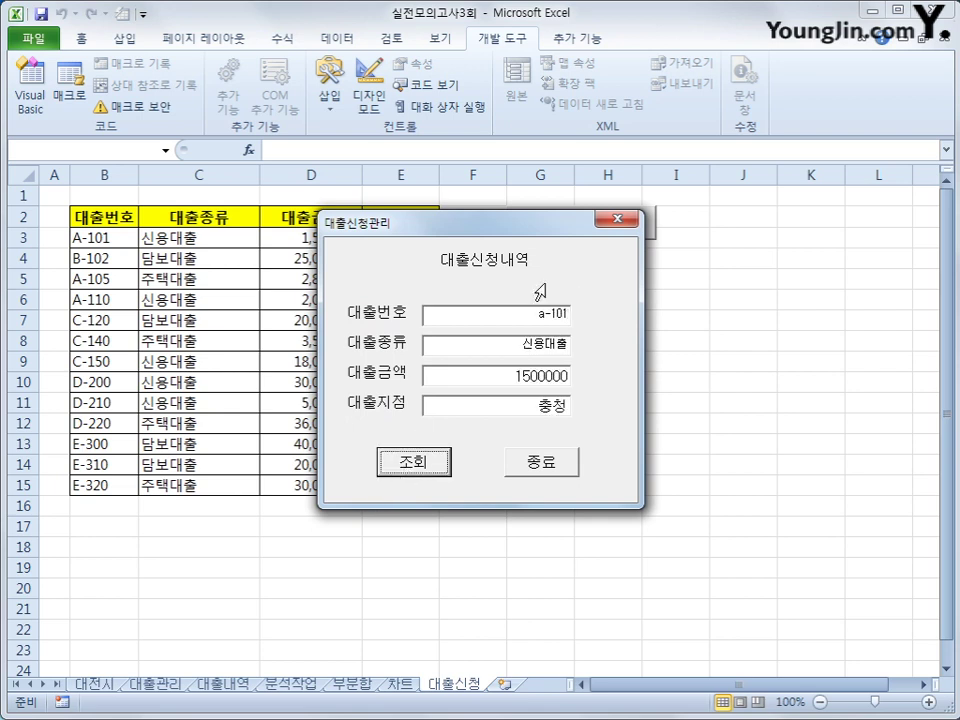
left_click(537, 462)
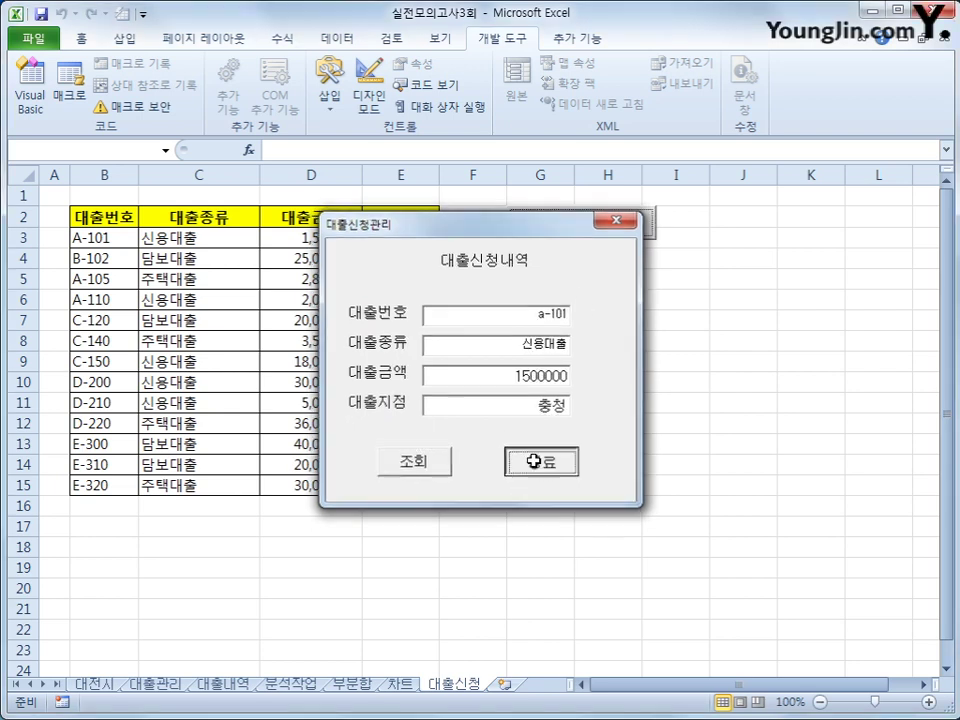
Open the 대출신청 form, look up a lowercase 대출번호 missing from the table, dismiss the message box, and close the form.
left_click(588, 234)
type("a")
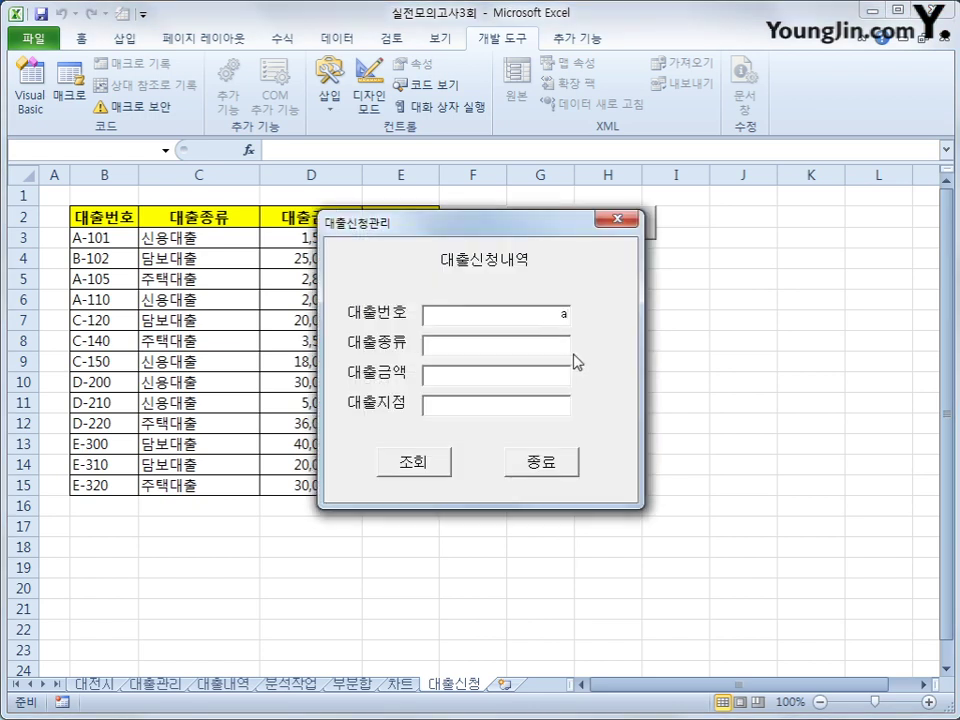
type("-12")
type("02")
left_click(423, 466)
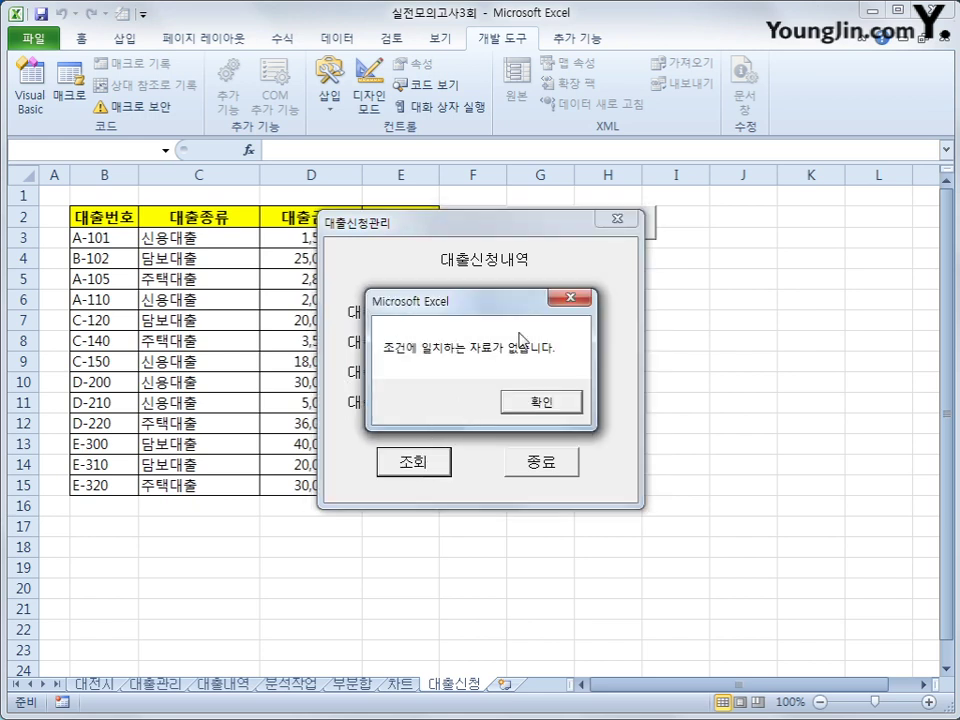
left_click(554, 404)
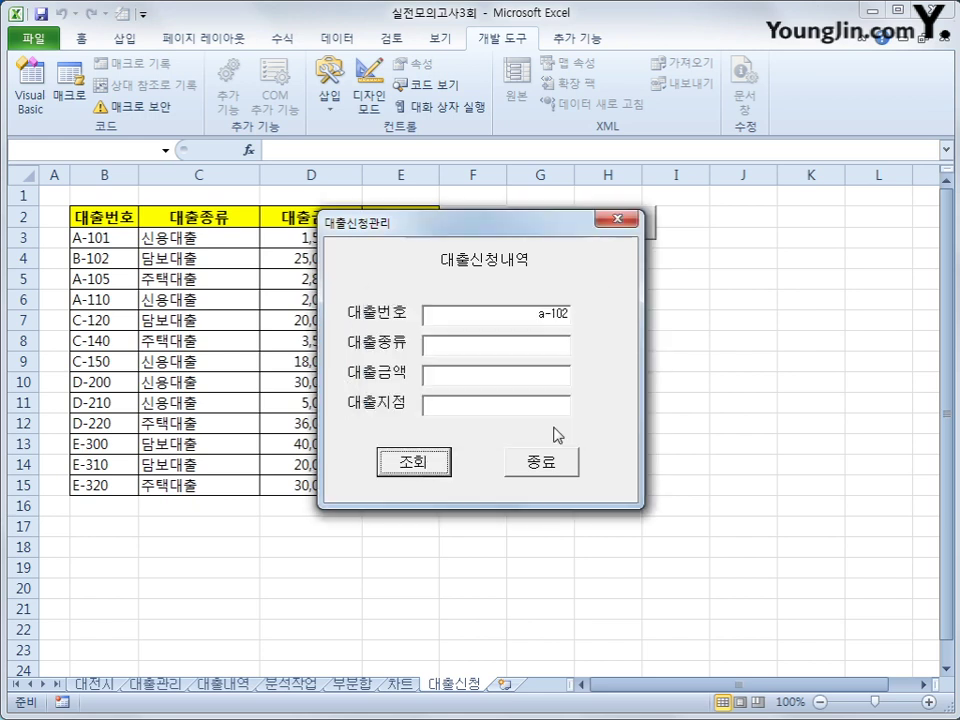
left_click(624, 218)
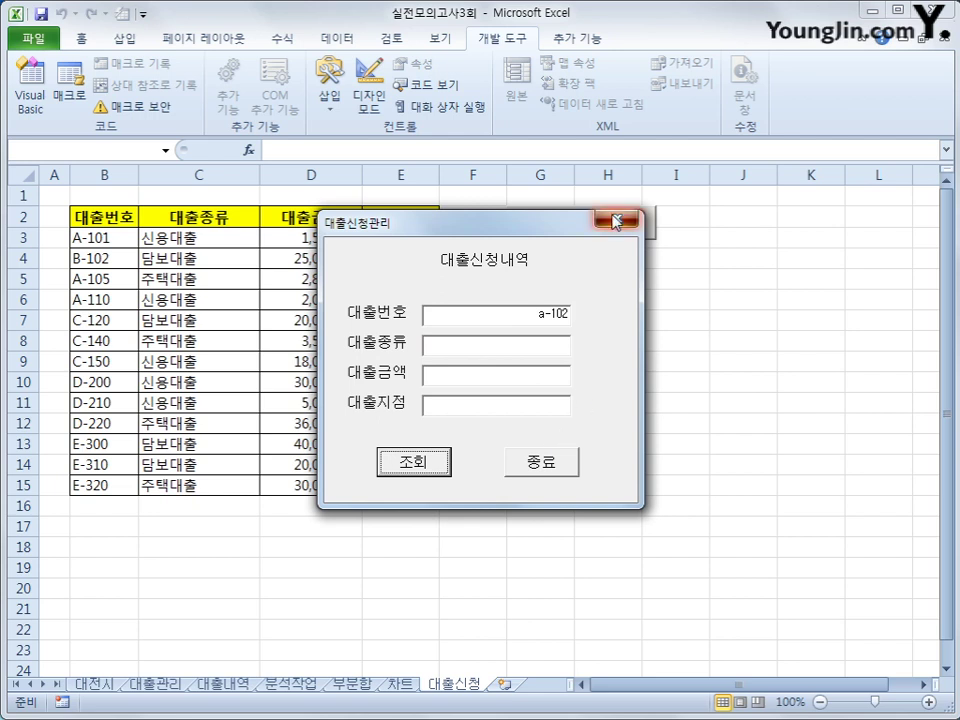
Reopen the form and look up the second record's 대출번호 in lowercase.
left_click(602, 227)
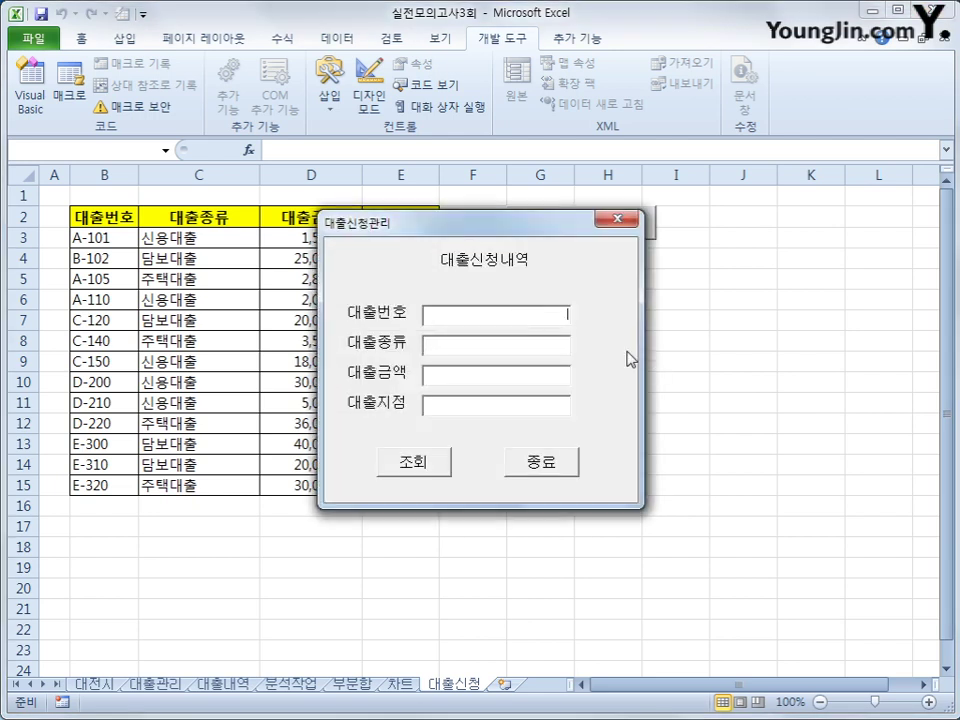
type("b-102")
left_click(418, 465)
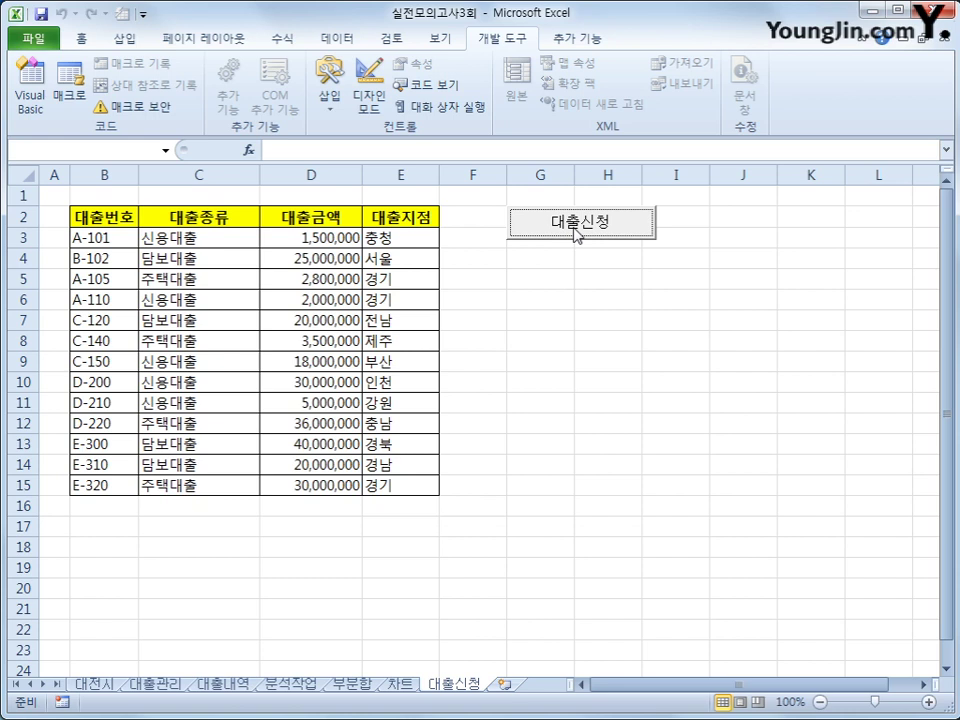
Open the form again, look up the third record's 대출번호 in lowercase, and close the form with 종료.
left_click(574, 230)
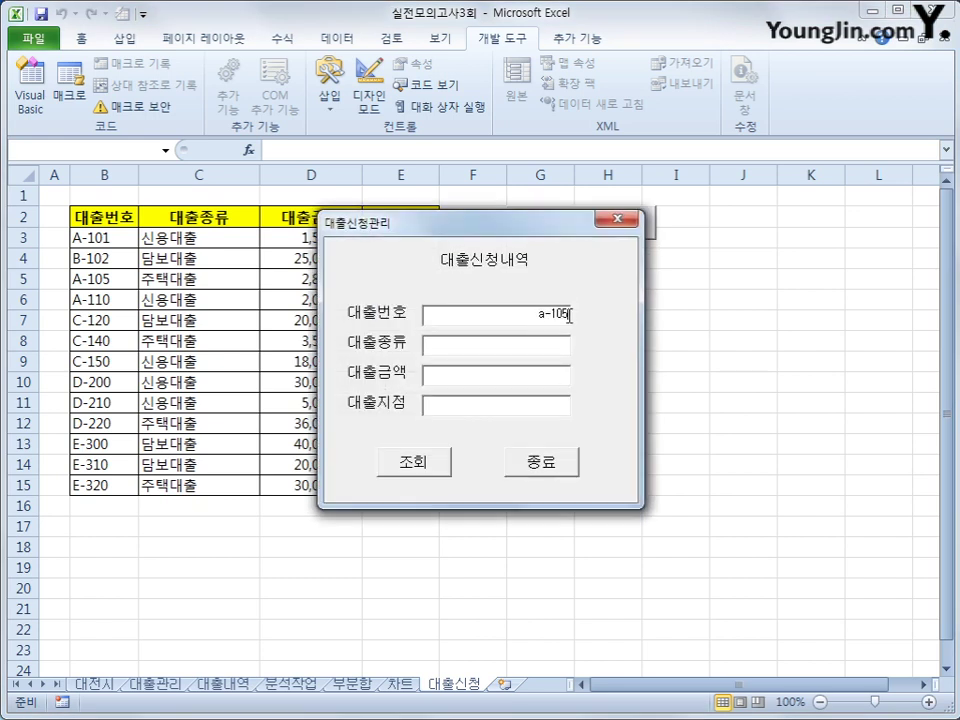
type("a-105")
left_click(433, 460)
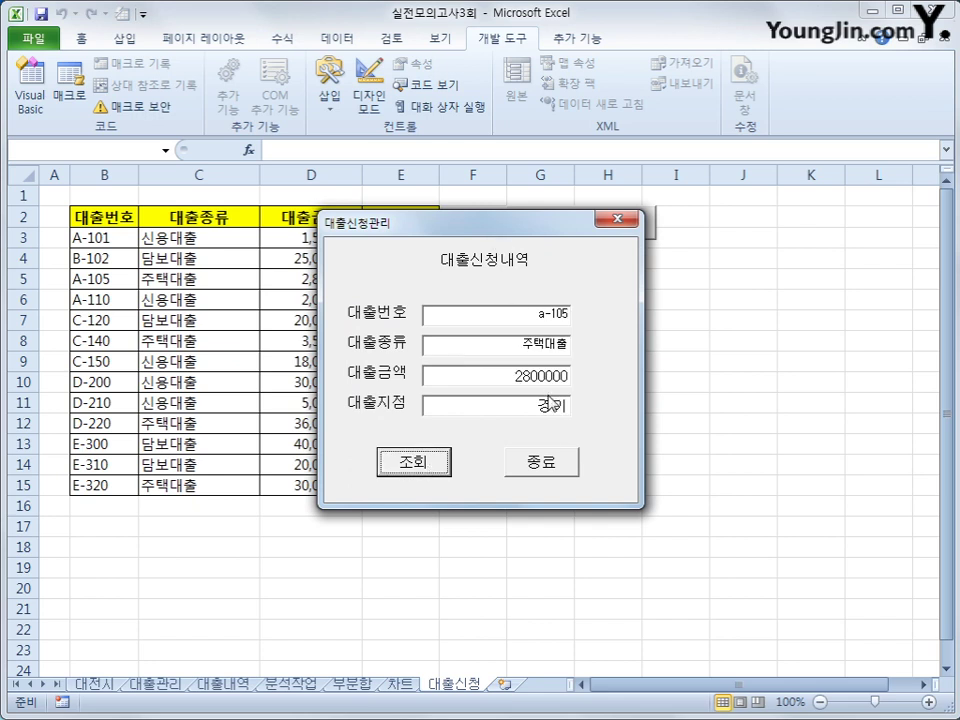
left_click(538, 468)
Return to the Visual Basic editor and review the initial Isdata = 0 in cmd조회_Click against the closing If Isdata = 0 MsgBox block.
left_click(31, 95)
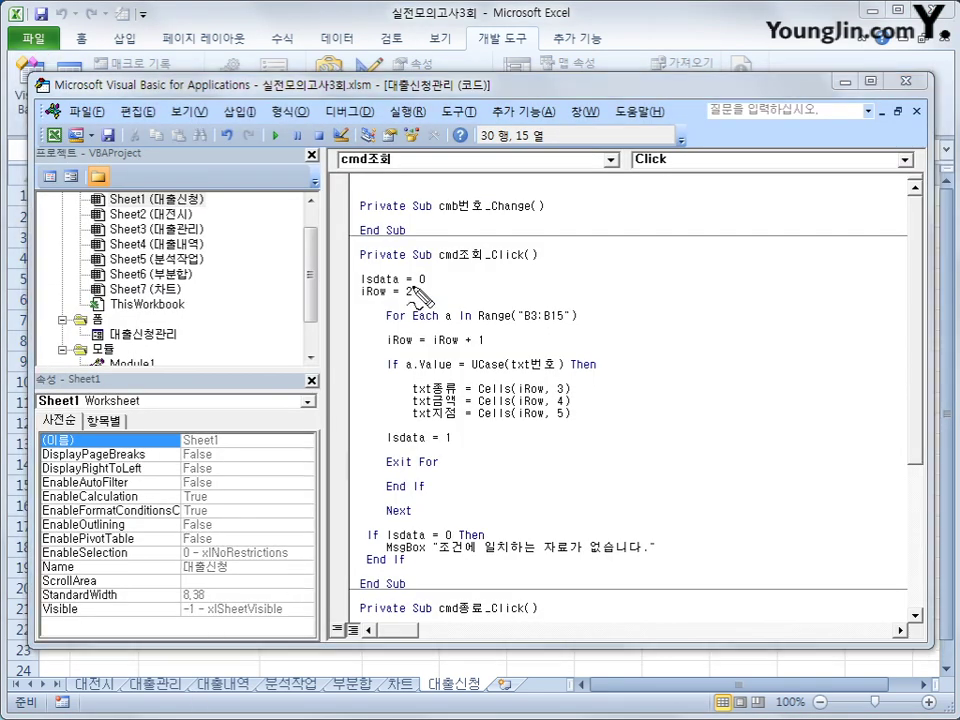
left_click_drag(362, 289, 437, 290)
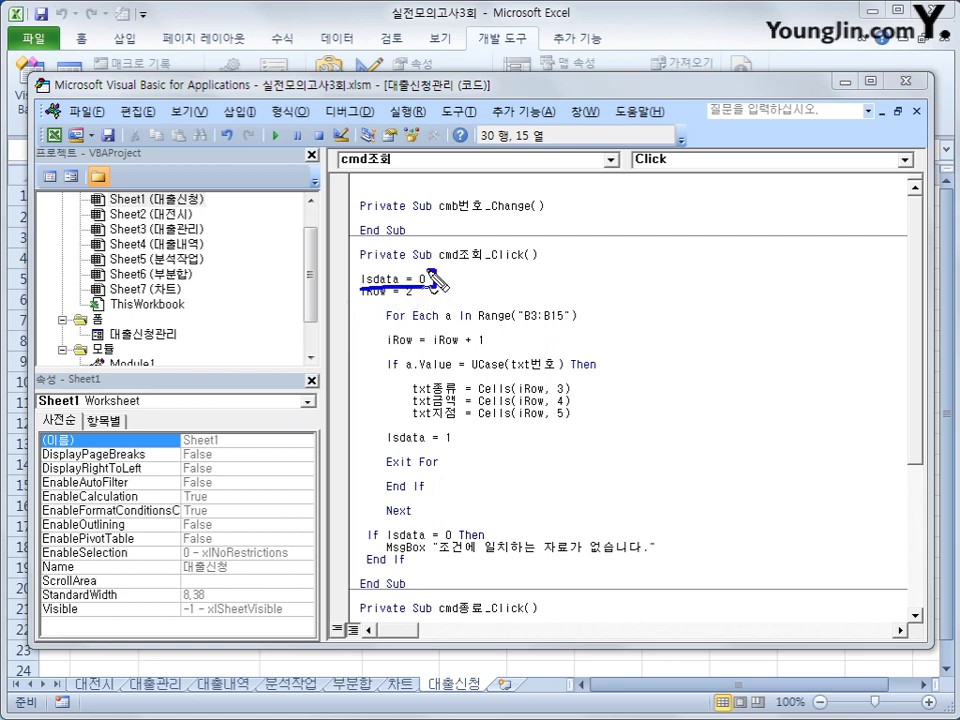
left_click_drag(351, 270, 434, 288)
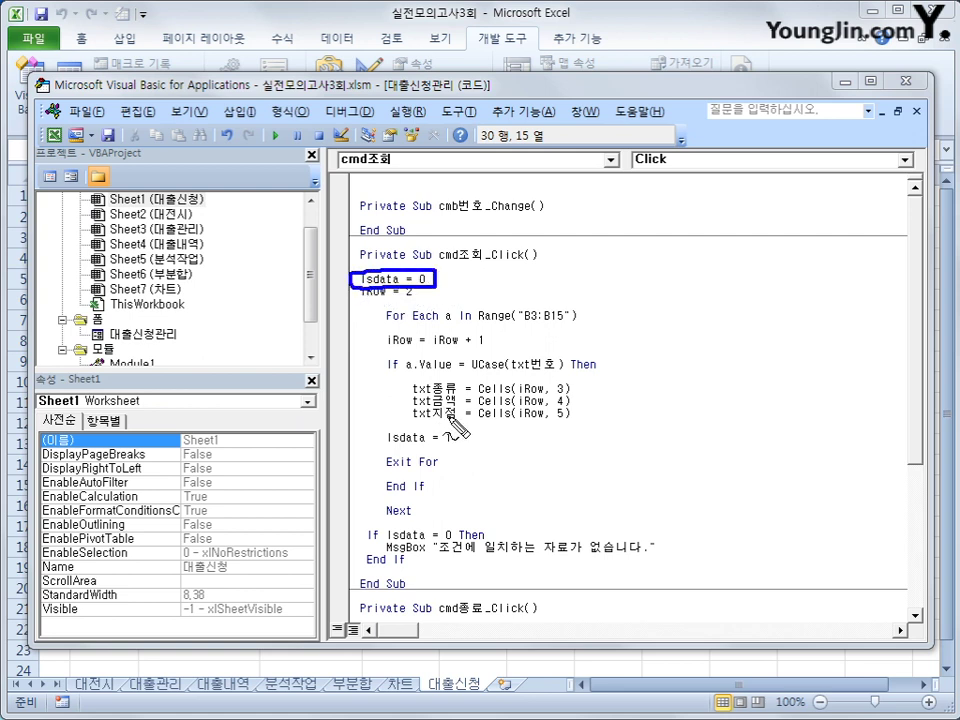
left_click_drag(388, 540, 648, 562)
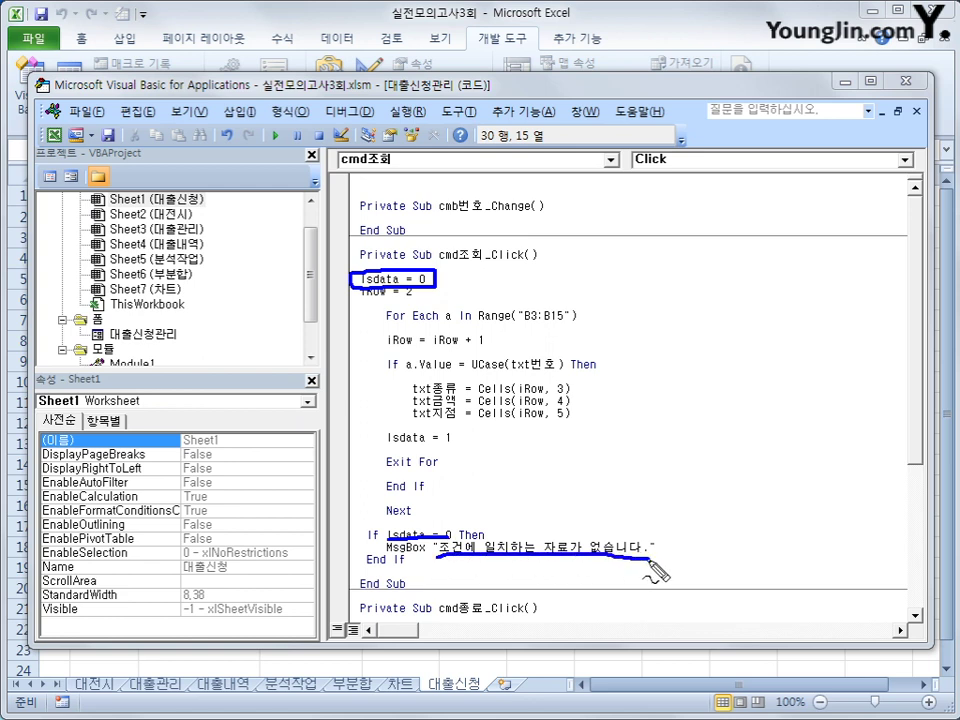
left_click_drag(458, 268, 472, 268)
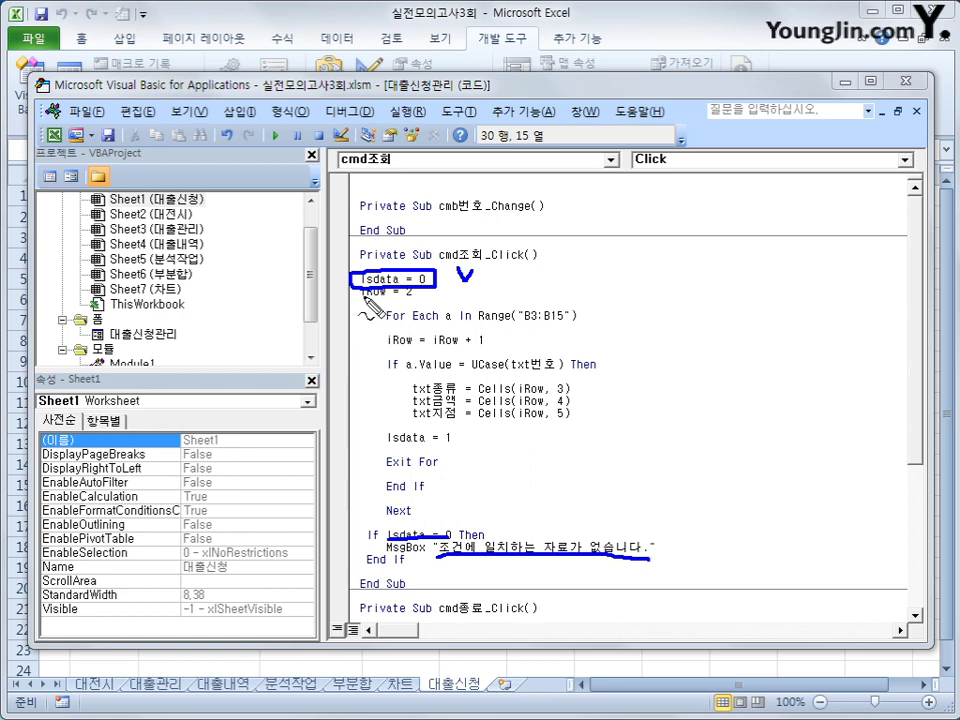
key("Escape")
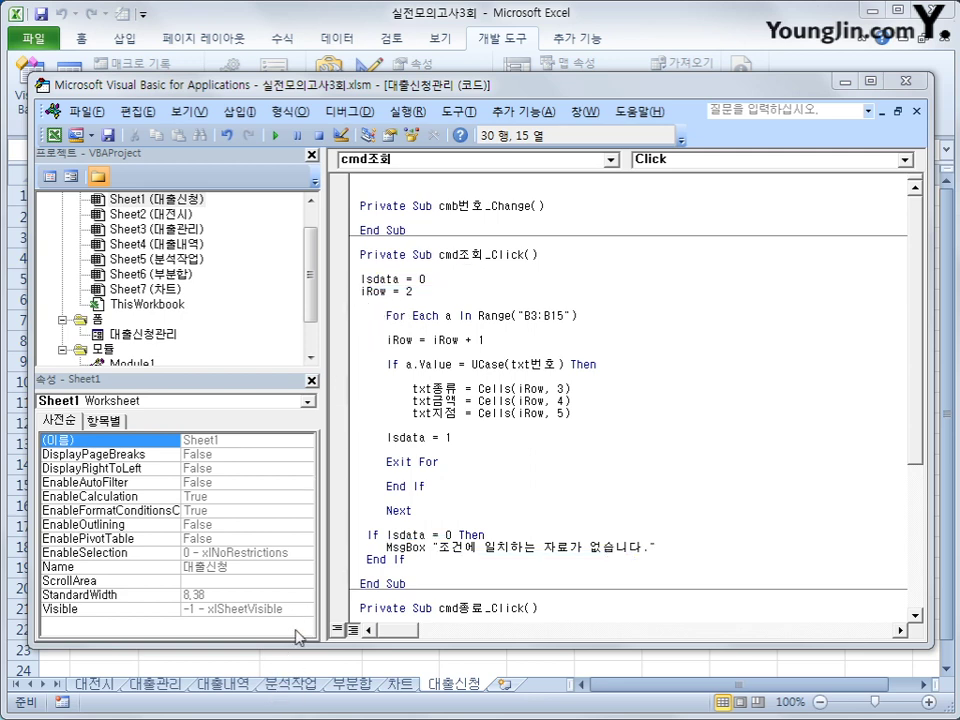
Review how iRow starts at 2 and increases by 1 per For Each pass to supply the row for the comparison and Cells assignments.
key("ctrl+2")
left_click_drag(361, 299, 494, 292)
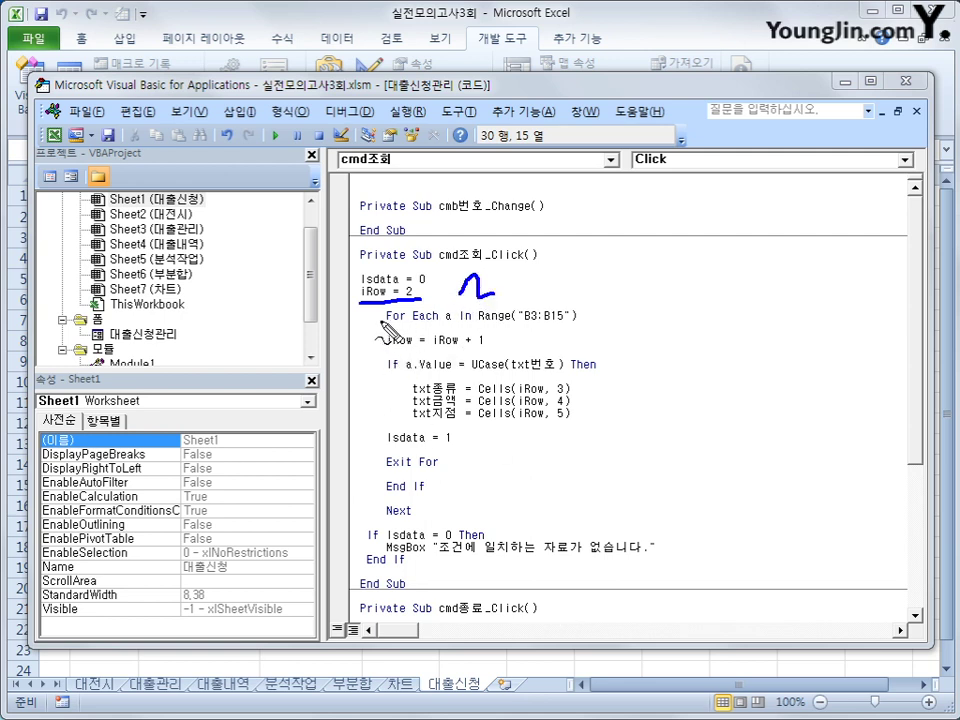
mouse_move(385, 318)
left_mouse_down()
mouse_move(362, 462)
mouse_move(381, 508)
left_mouse_up()
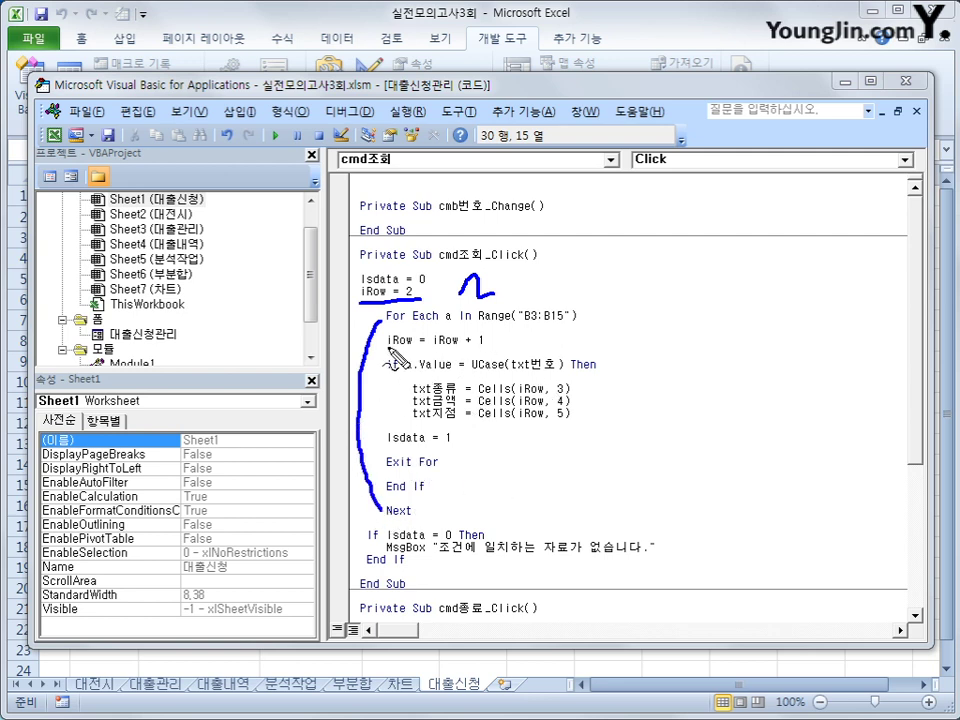
left_click_drag(386, 351, 495, 351)
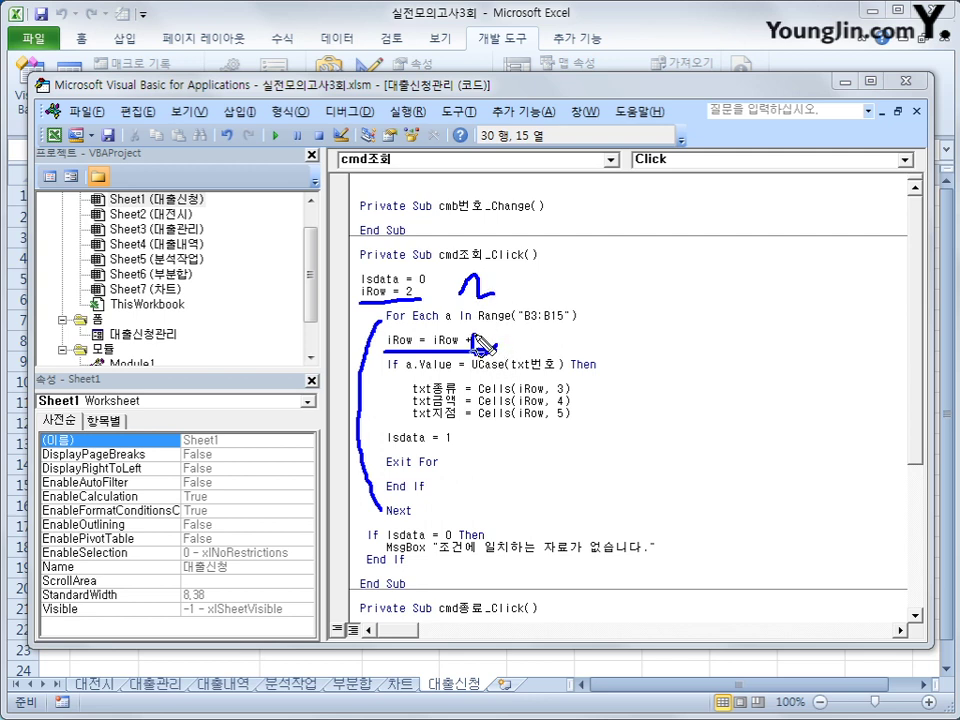
left_click_drag(478, 343, 484, 334)
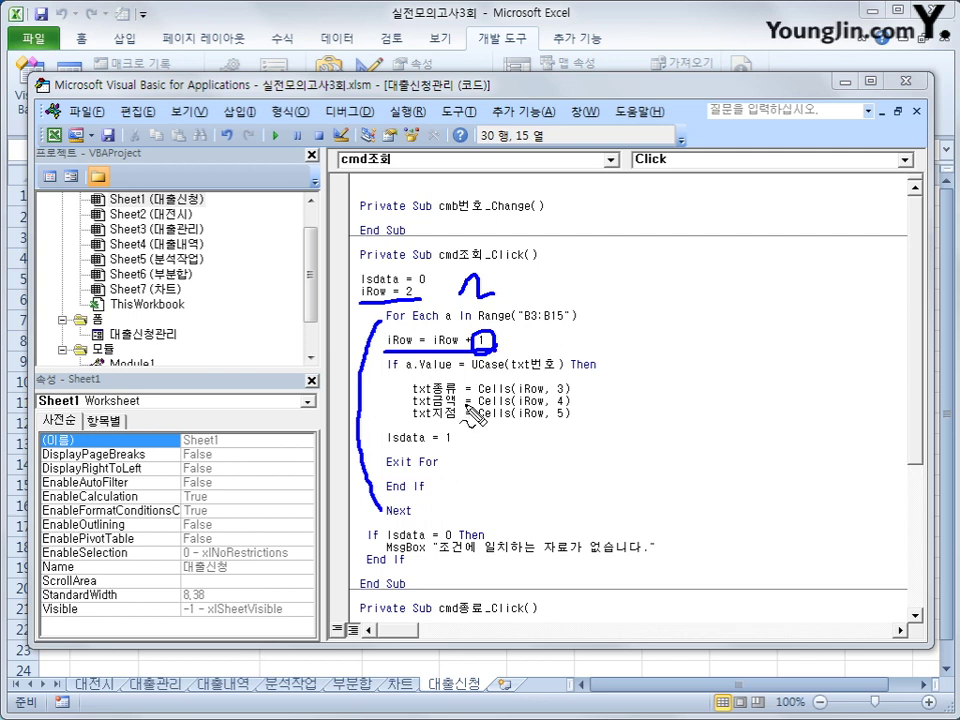
mouse_move(384, 377)
left_mouse_down()
mouse_move(589, 377)
mouse_move(626, 412)
mouse_move(632, 433)
mouse_move(604, 437)
left_mouse_up()
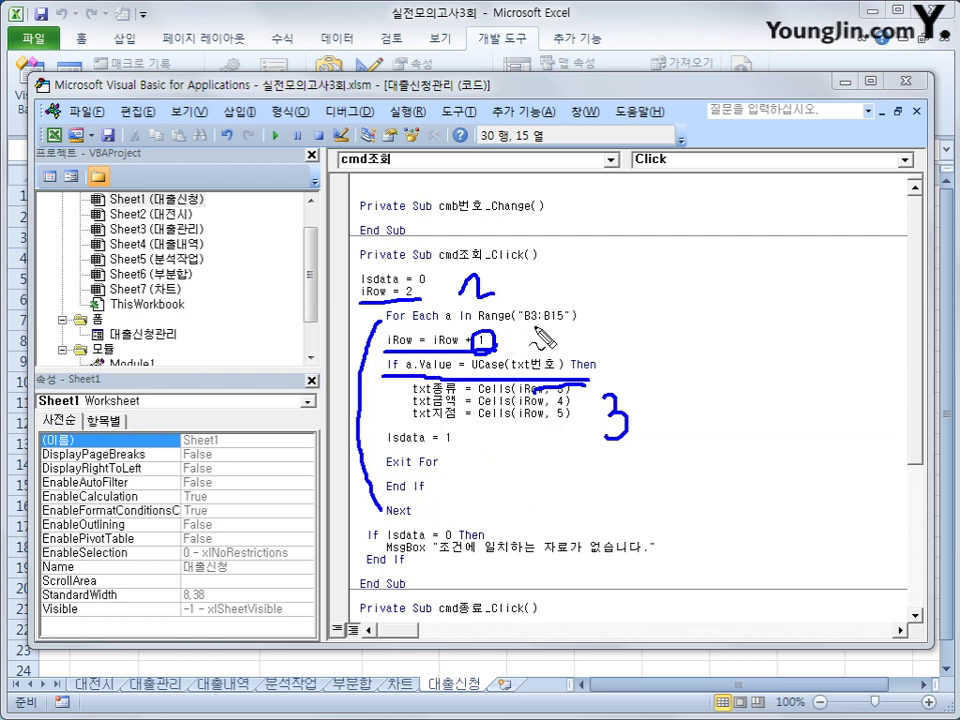
mouse_move(537, 331)
left_mouse_down()
mouse_move(568, 332)
mouse_move(561, 317)
mouse_move(561, 349)
left_mouse_up()
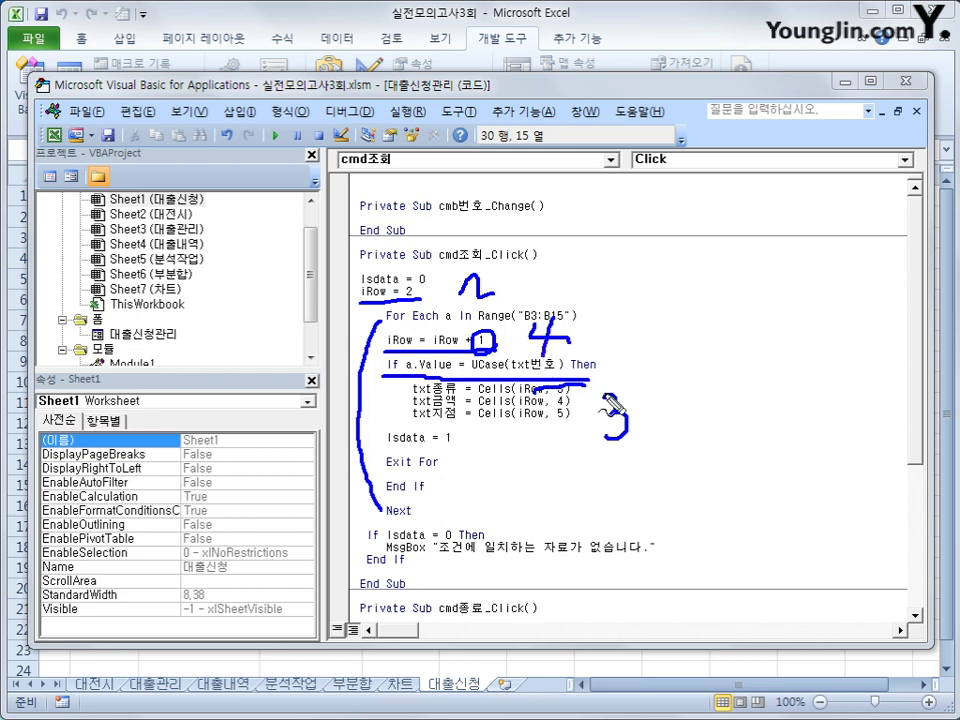
mouse_move(613, 398)
left_mouse_down()
mouse_move(636, 435)
mouse_move(628, 407)
mouse_move(625, 468)
left_mouse_up()
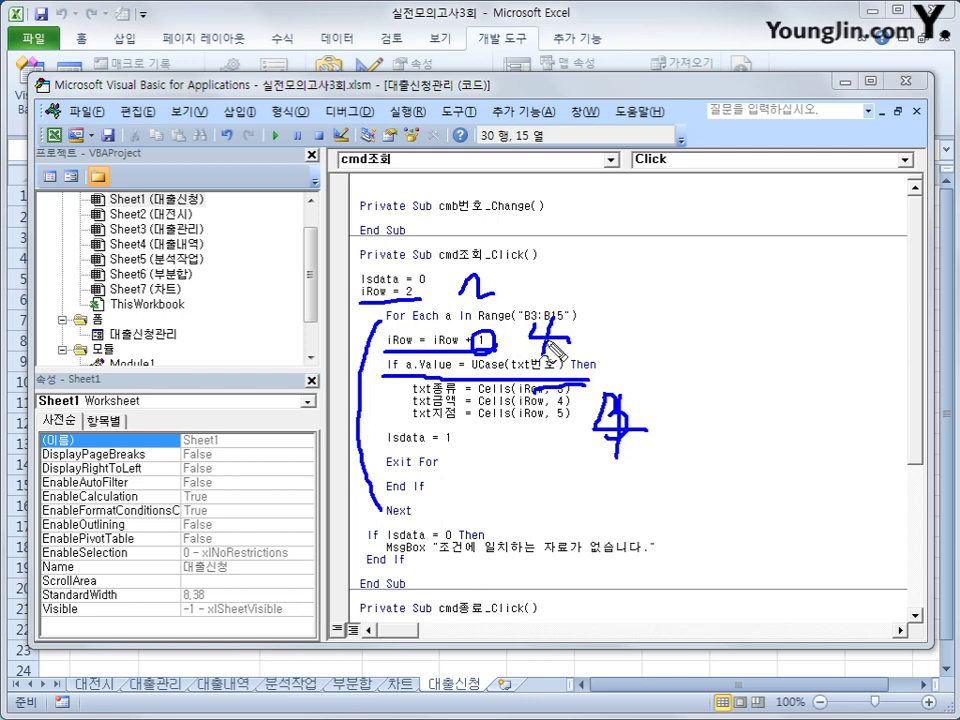
mouse_move(592, 311)
left_mouse_down()
mouse_move(604, 358)
mouse_move(613, 316)
left_mouse_up()
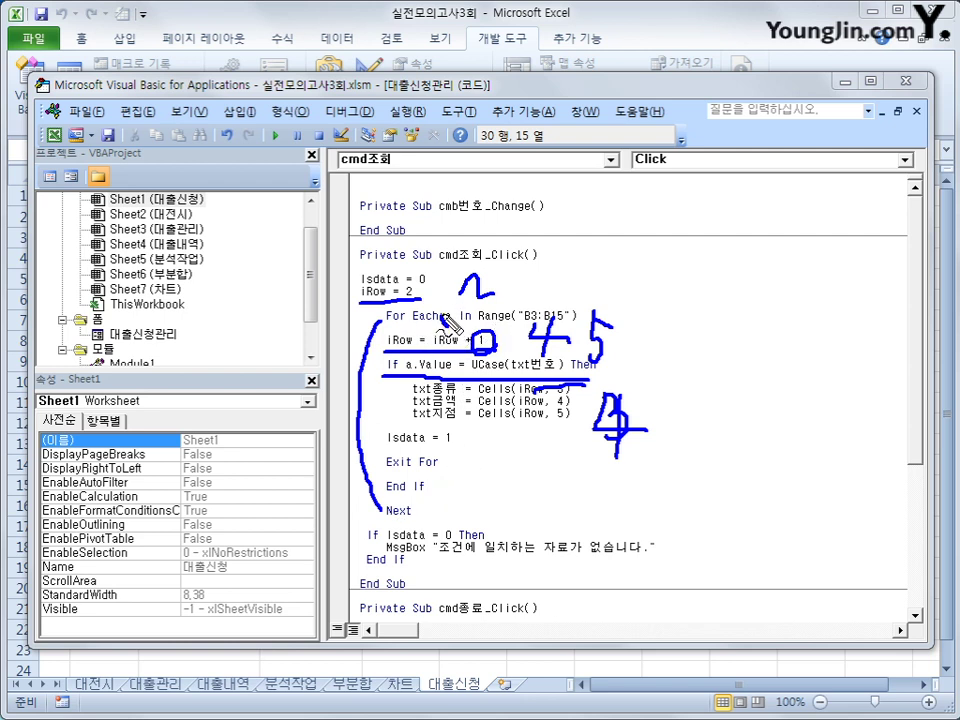
mouse_move(468, 309)
left_mouse_down()
mouse_move(459, 325)
mouse_move(550, 294)
left_mouse_up()
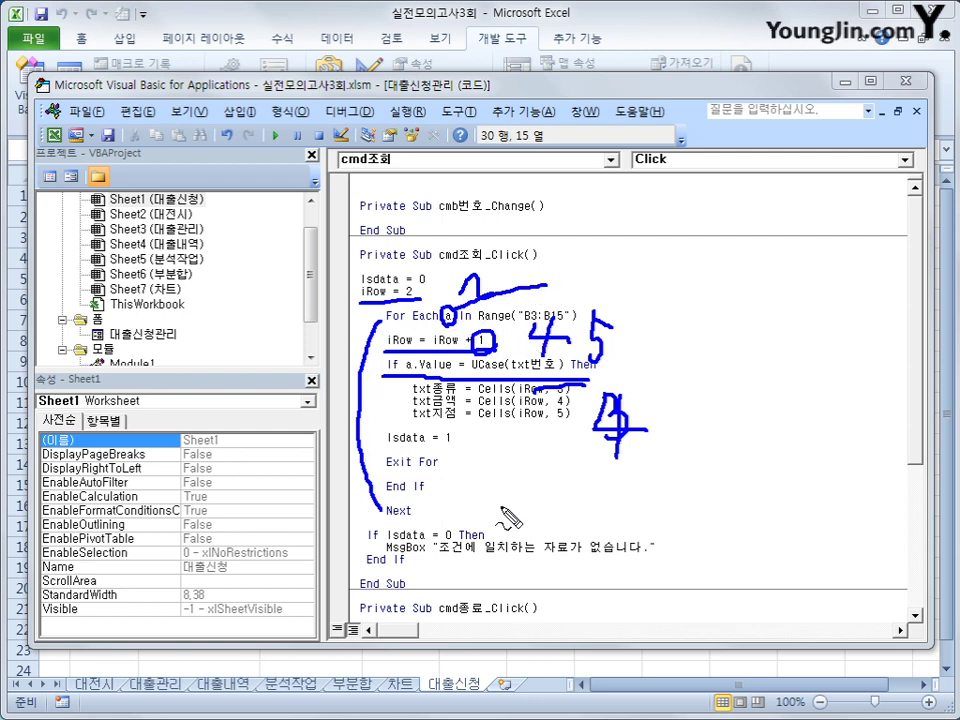